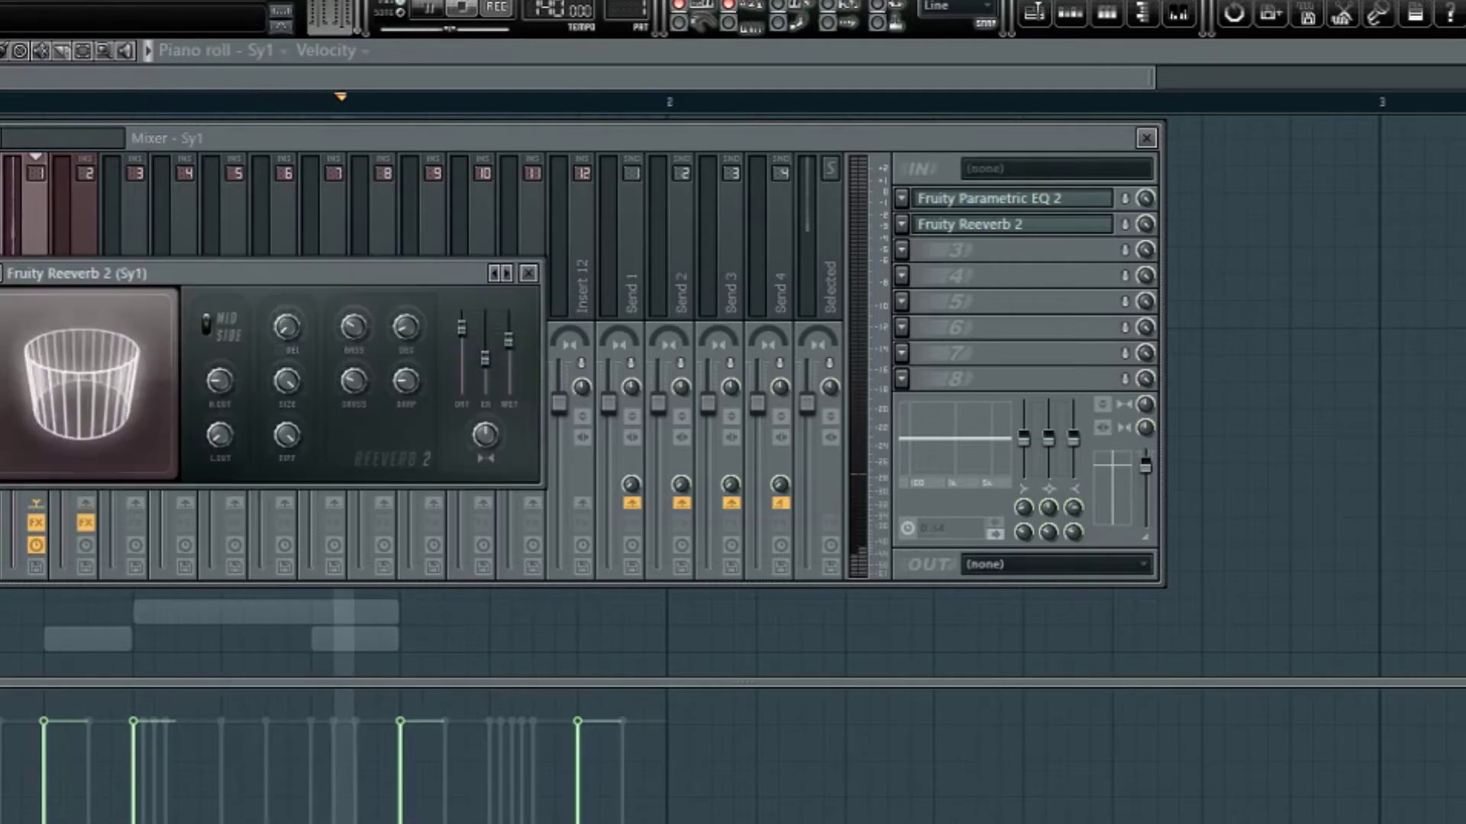
Remove the reverb from effect slot 2 of the Sy1 mixer track and load a fresh Fruity Reeverb 2 there
click(969, 224)
click(902, 224)
mouse_move(939, 250)
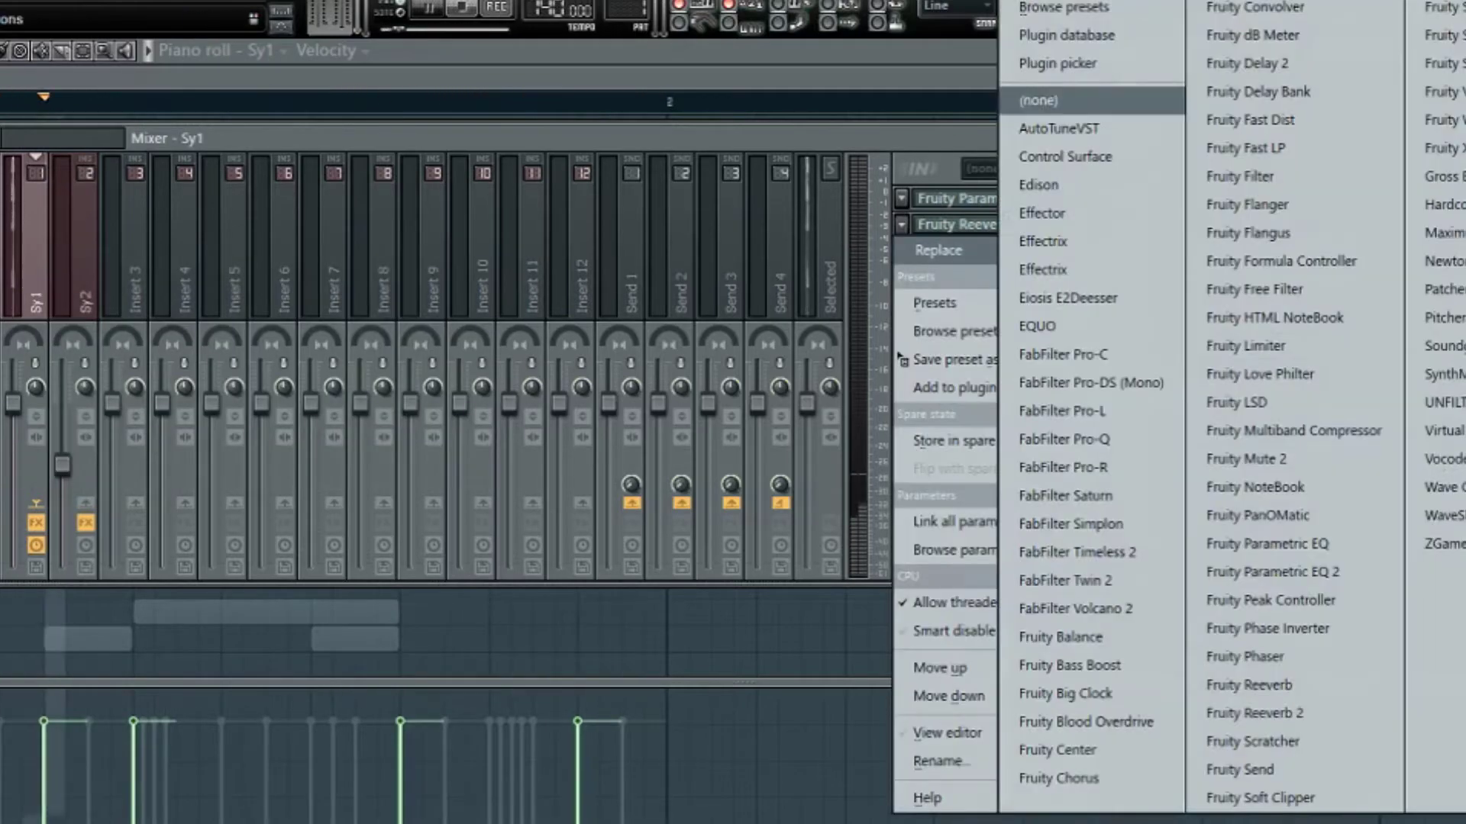
click(1040, 100)
click(902, 225)
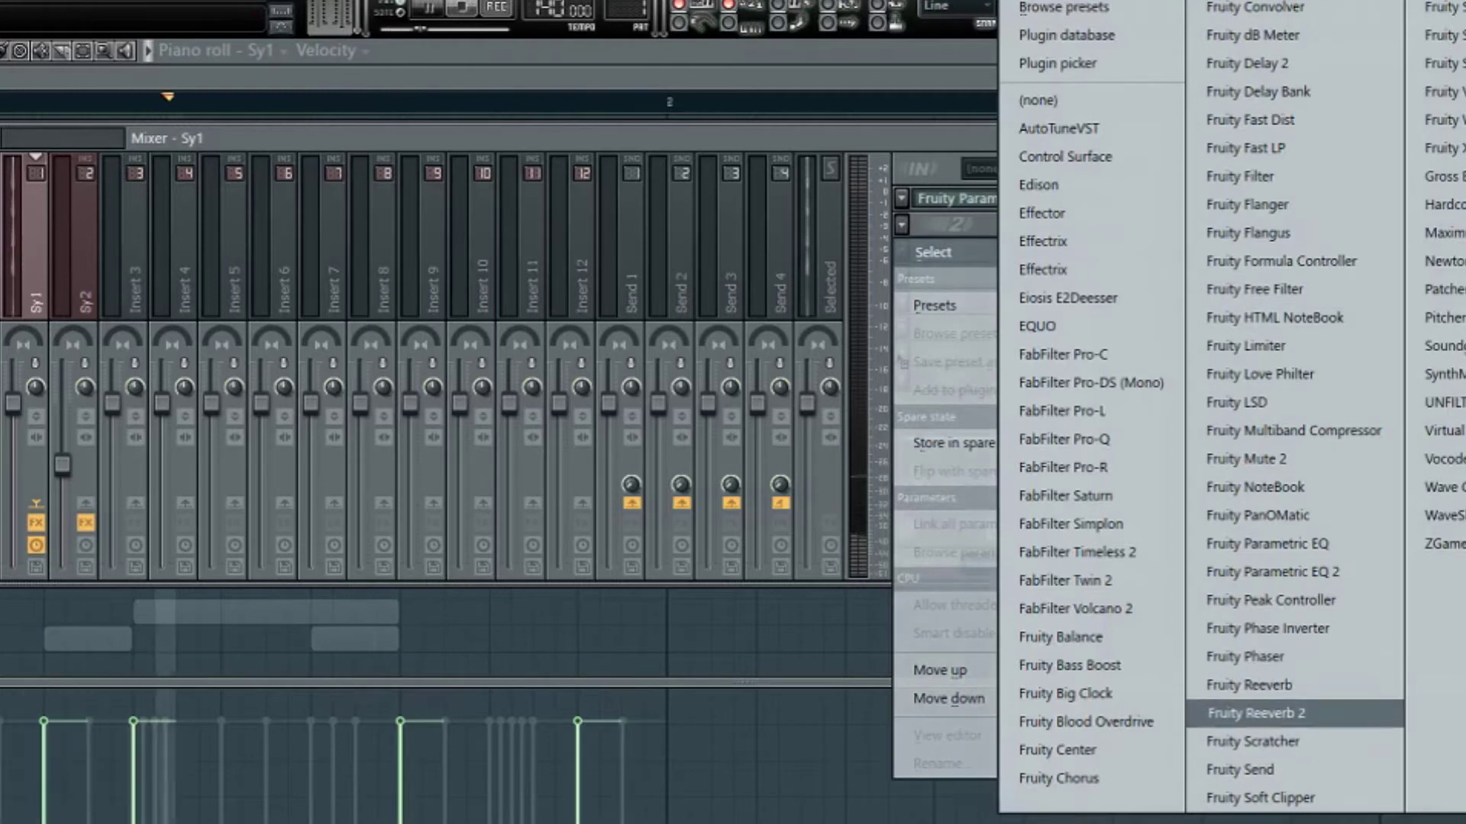
click(1255, 713)
Raise the wet level and enlarge the room size of the Sy1 reverb, leaving only the channel rack open
mouse_move(508, 359)
mouse_down()
mouse_move(508, 312)
mouse_move(508, 341)
mouse_up()
drag(287, 381, 287, 321)
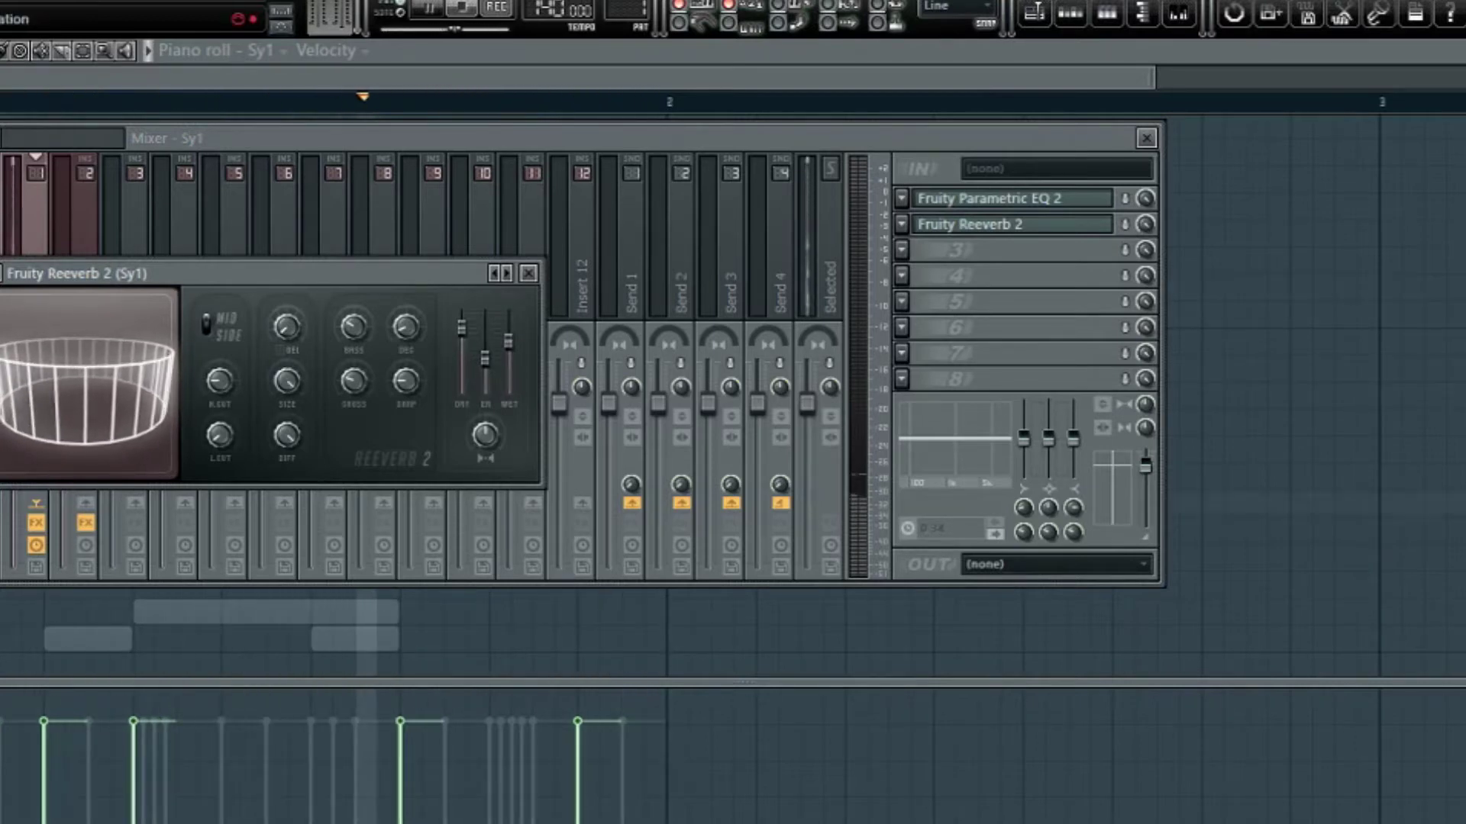
key(Escape)
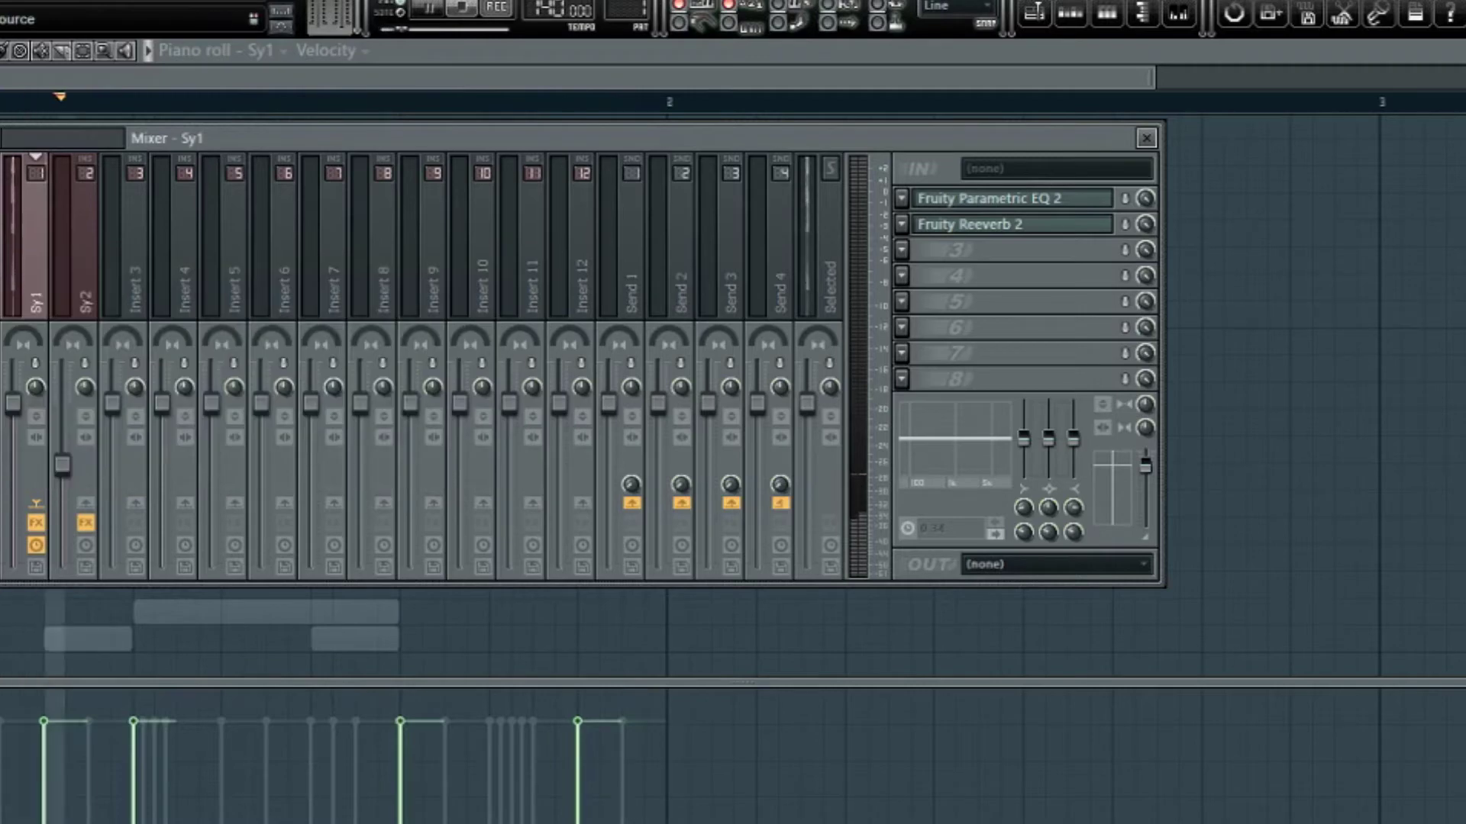
key(Escape)
key(Escape)
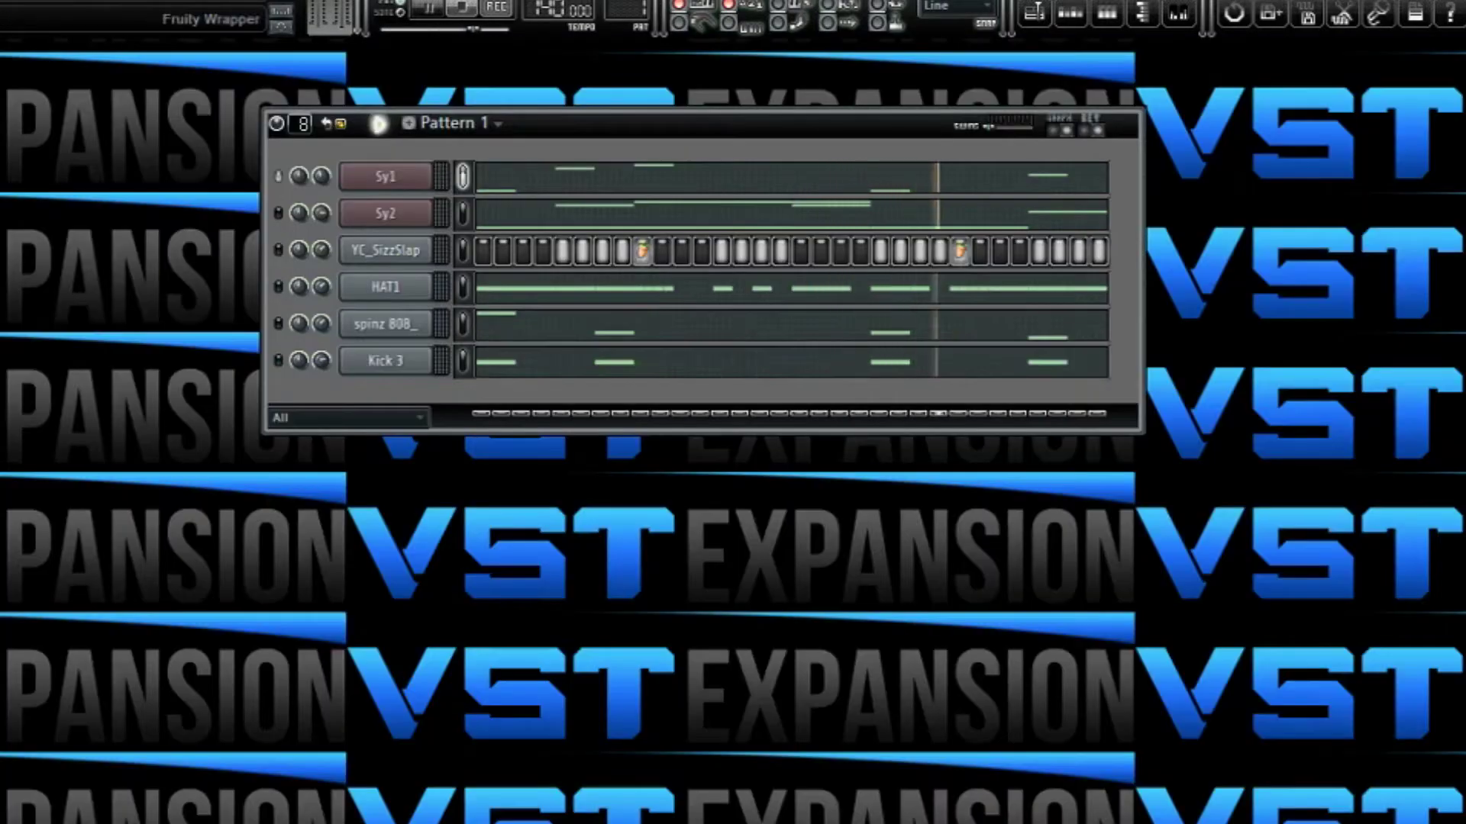
Check which Omnisphere patch the Sy1 channel uses
click(385, 177)
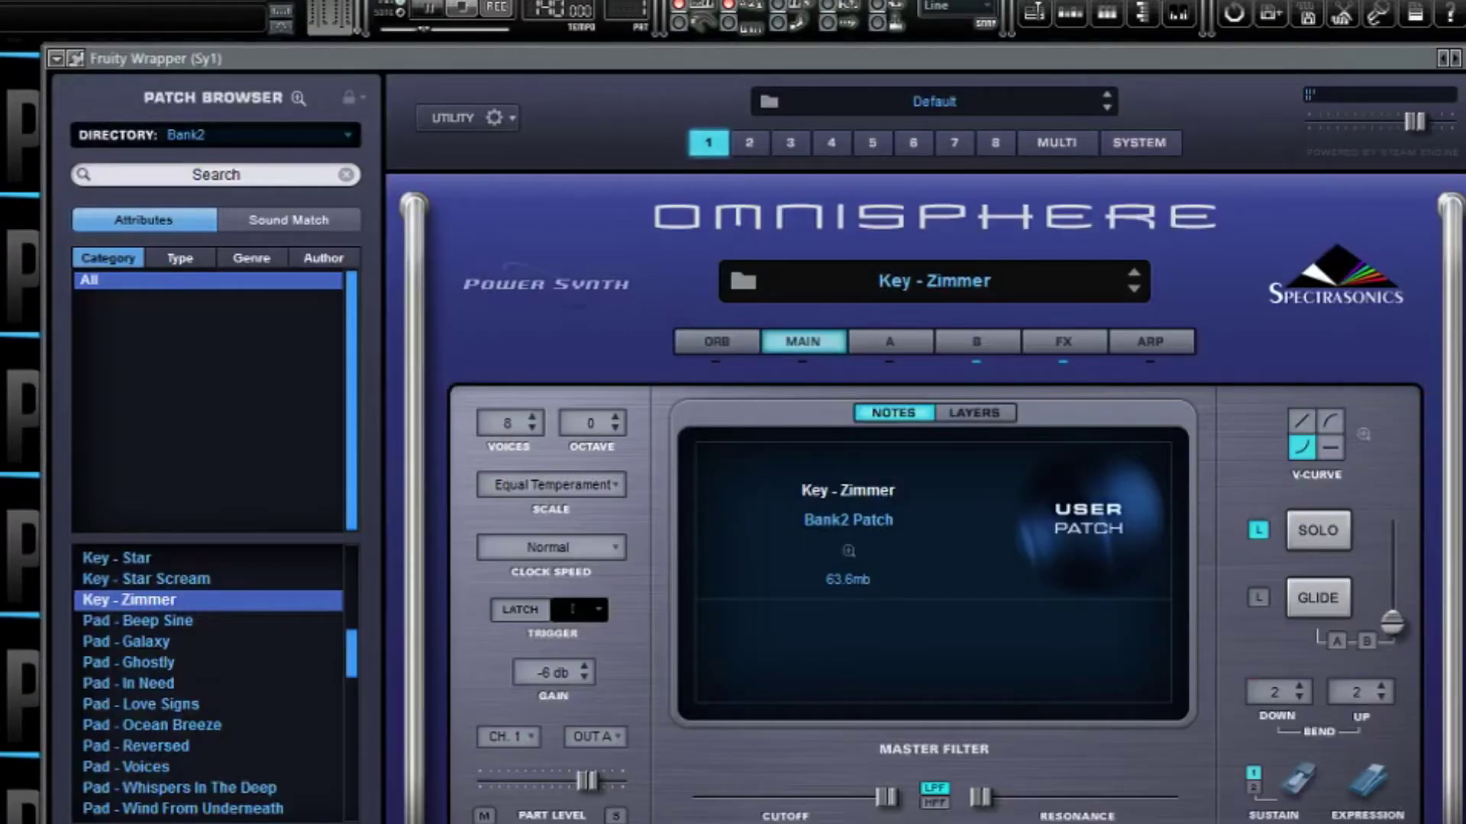
key(Escape)
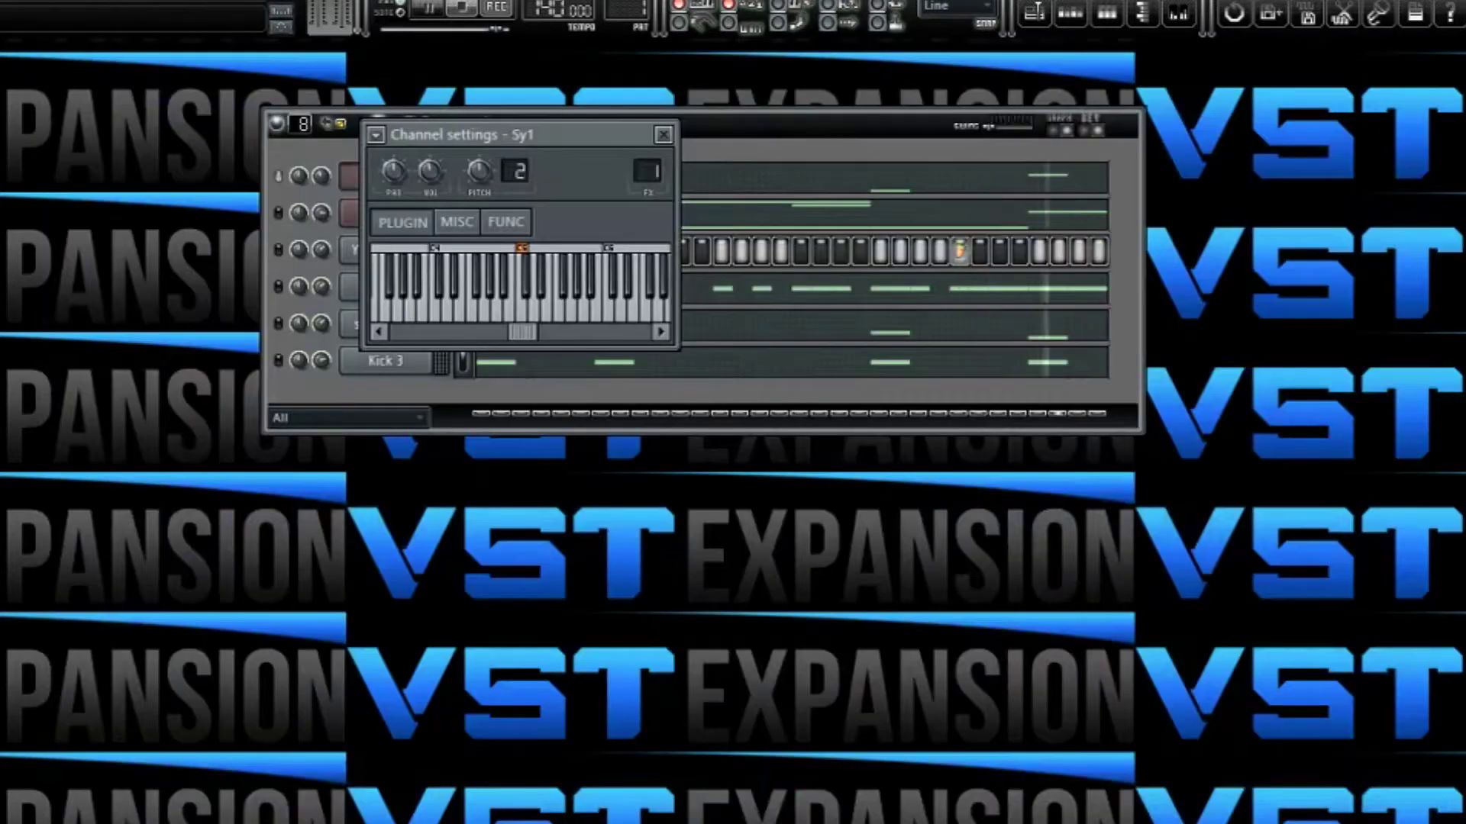
key(Escape)
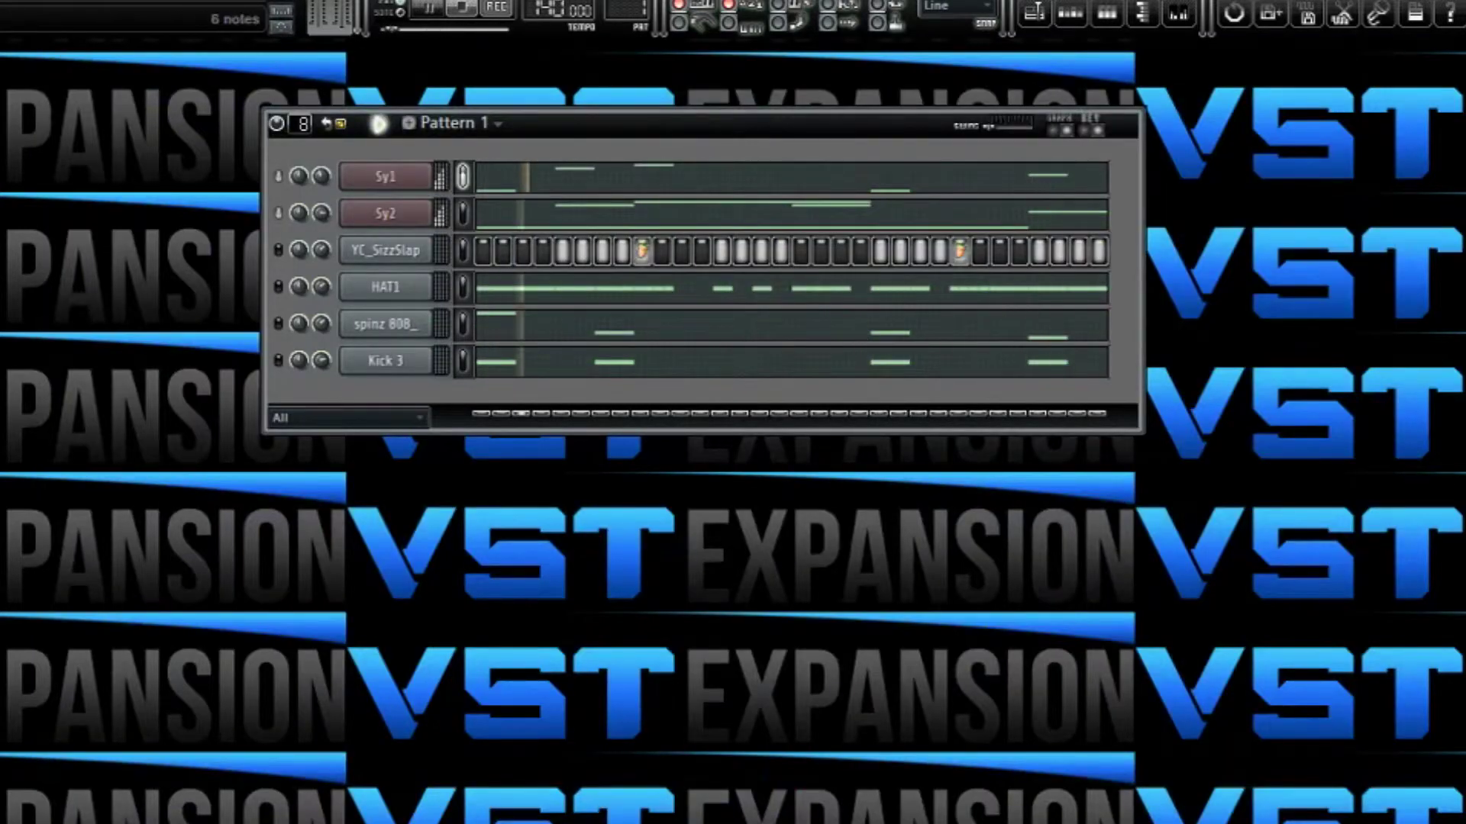
Delete the C6 note beneath the end of the C#6 note in the Sy2 melody
click(687, 214)
drag(203, 77, 1104, 77)
right_click(372, 315)
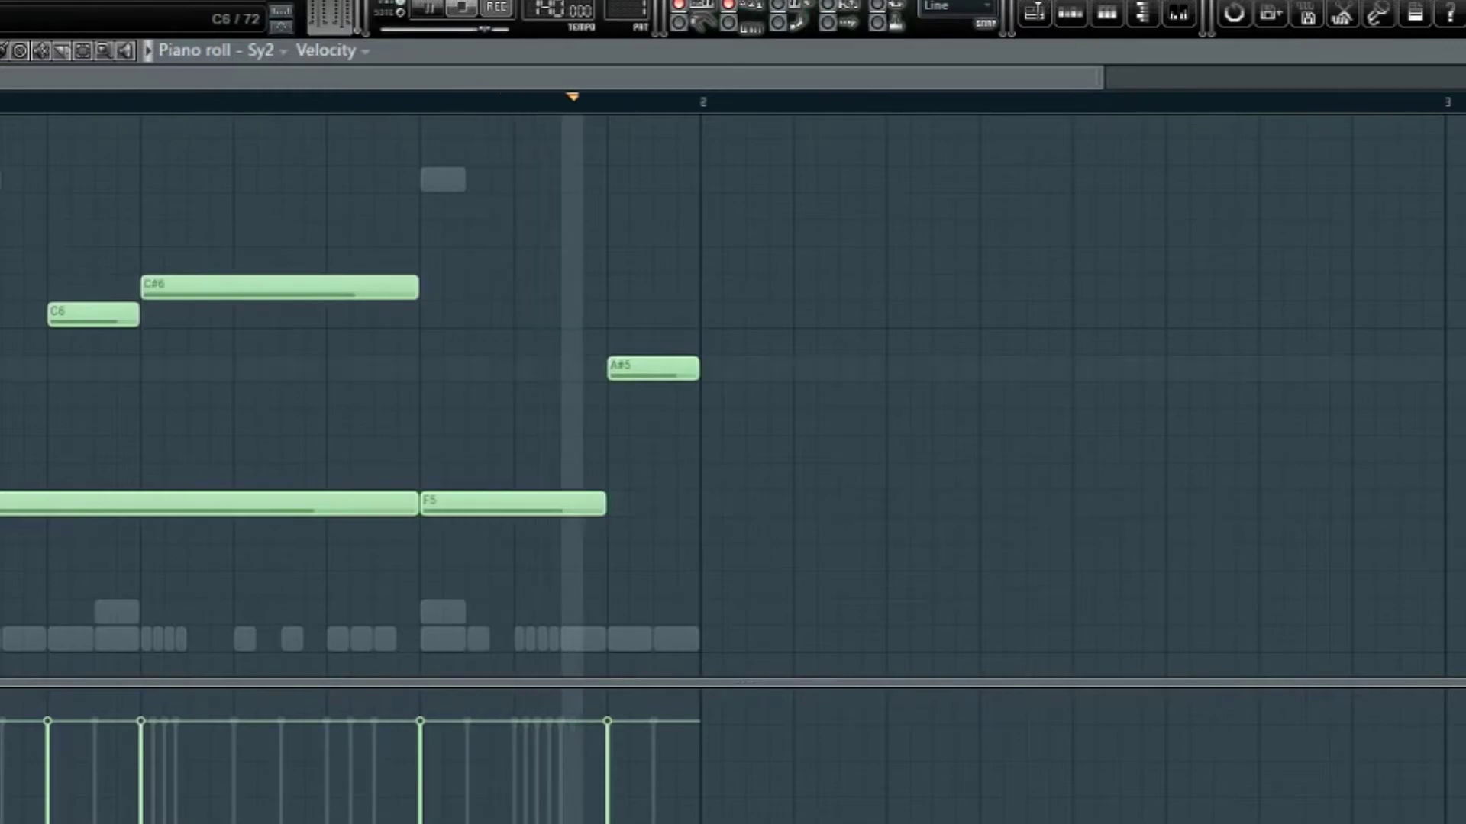
key(Escape)
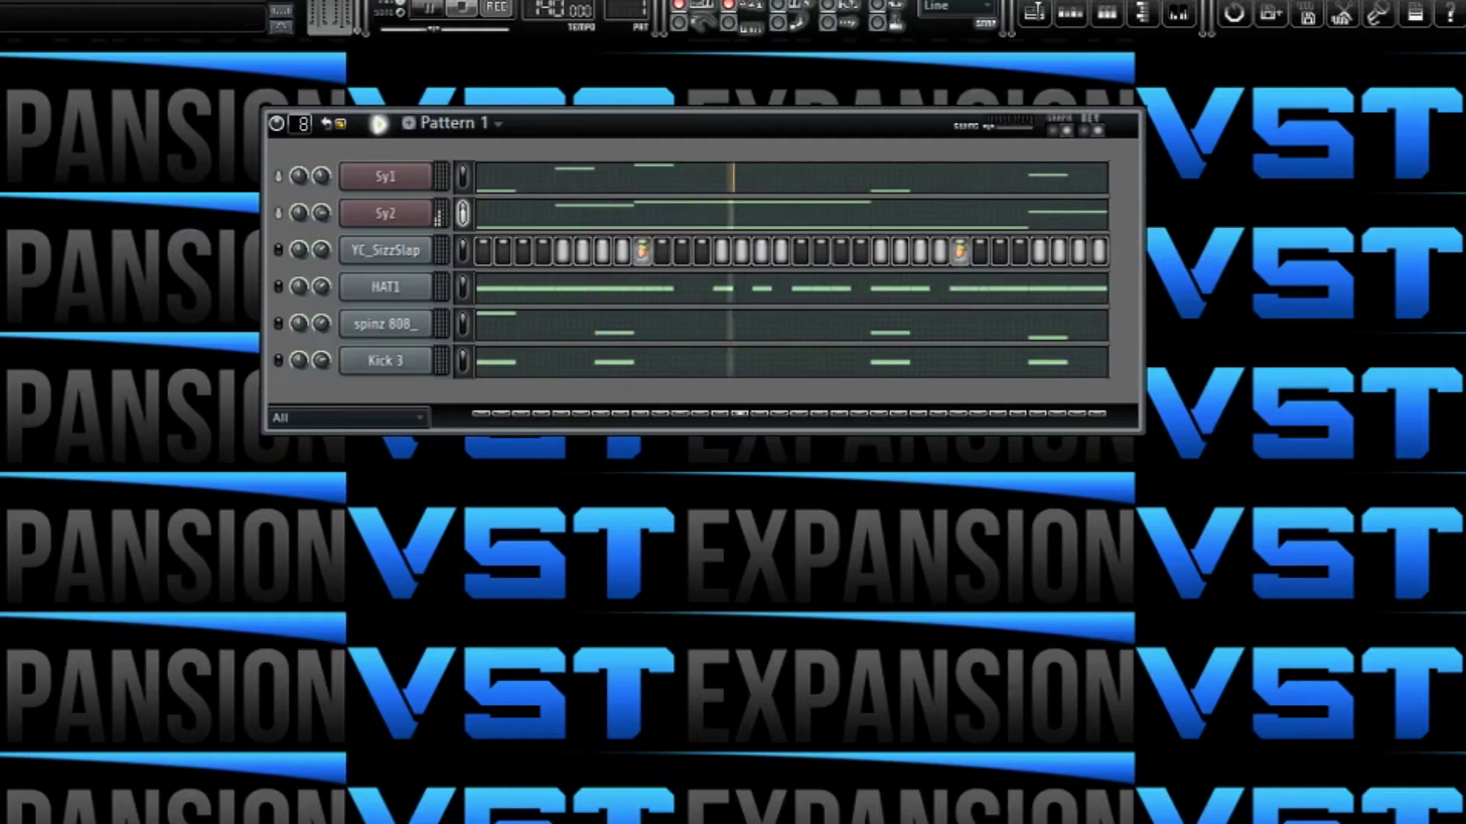
Replace Sy2's closing F5 note with a shorter one right after the long F5, and delete the A#5 note
click(763, 213)
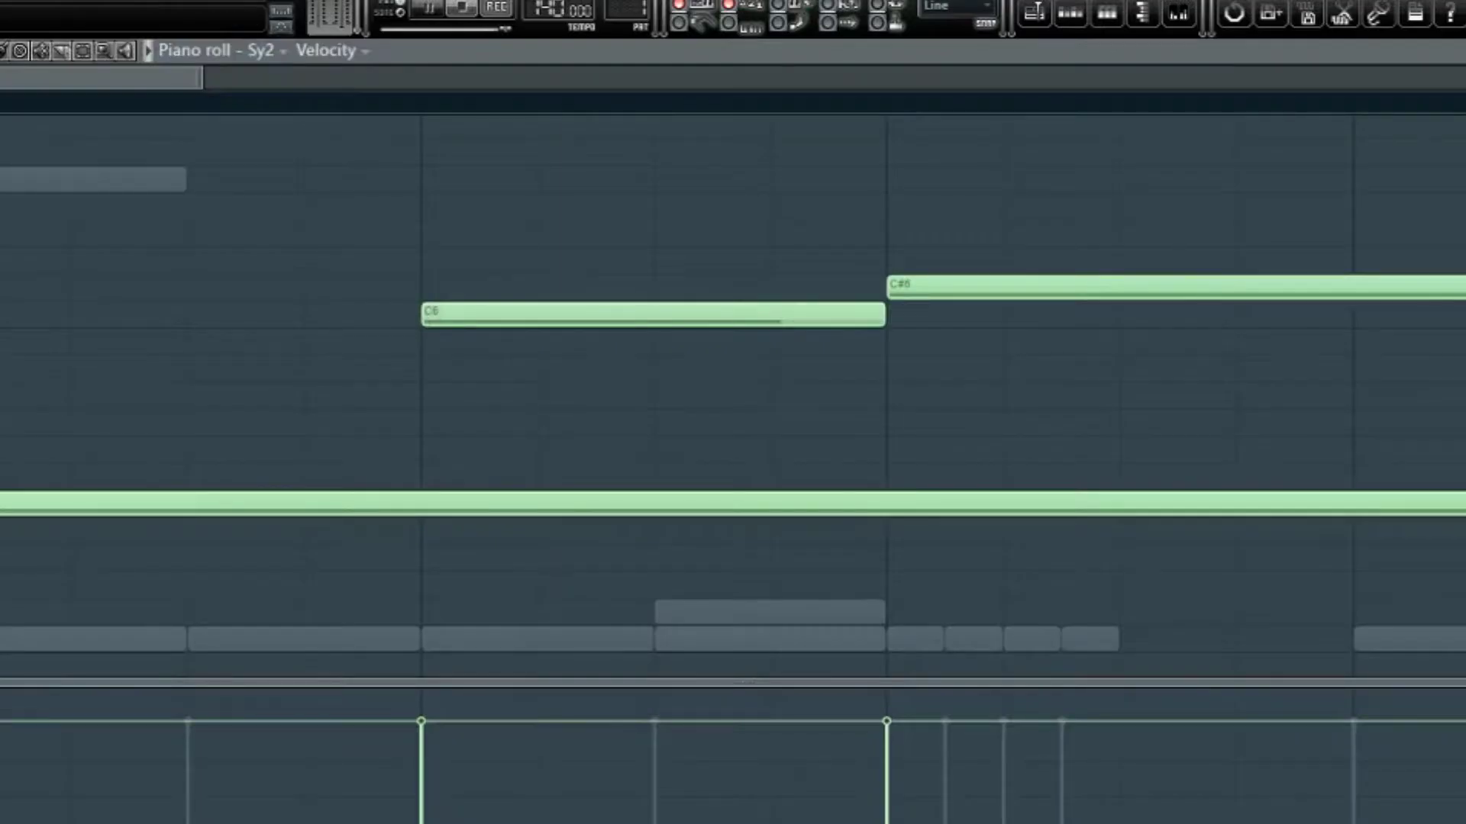
drag(203, 77, 830, 77)
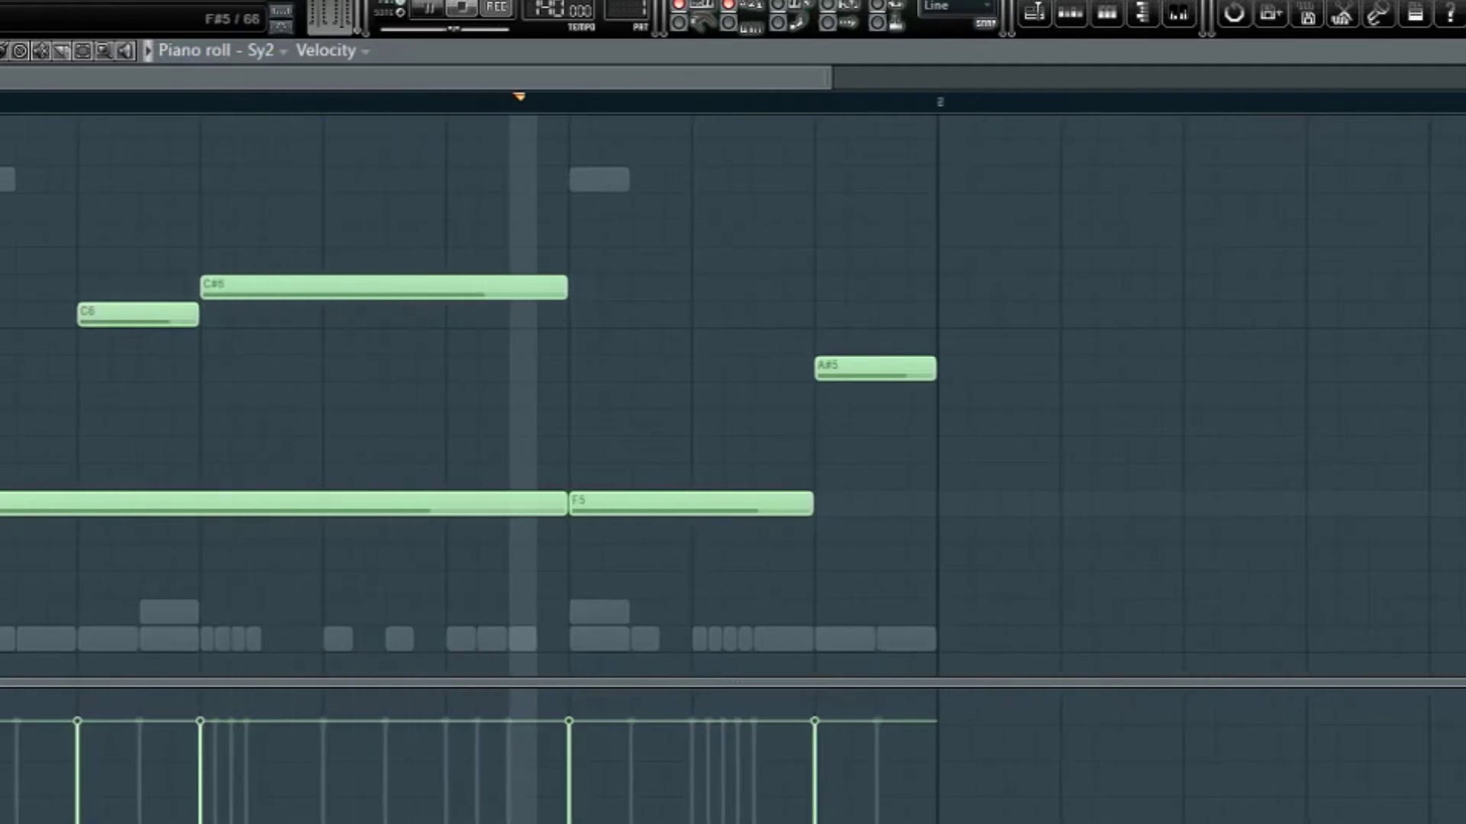
right_click(695, 503)
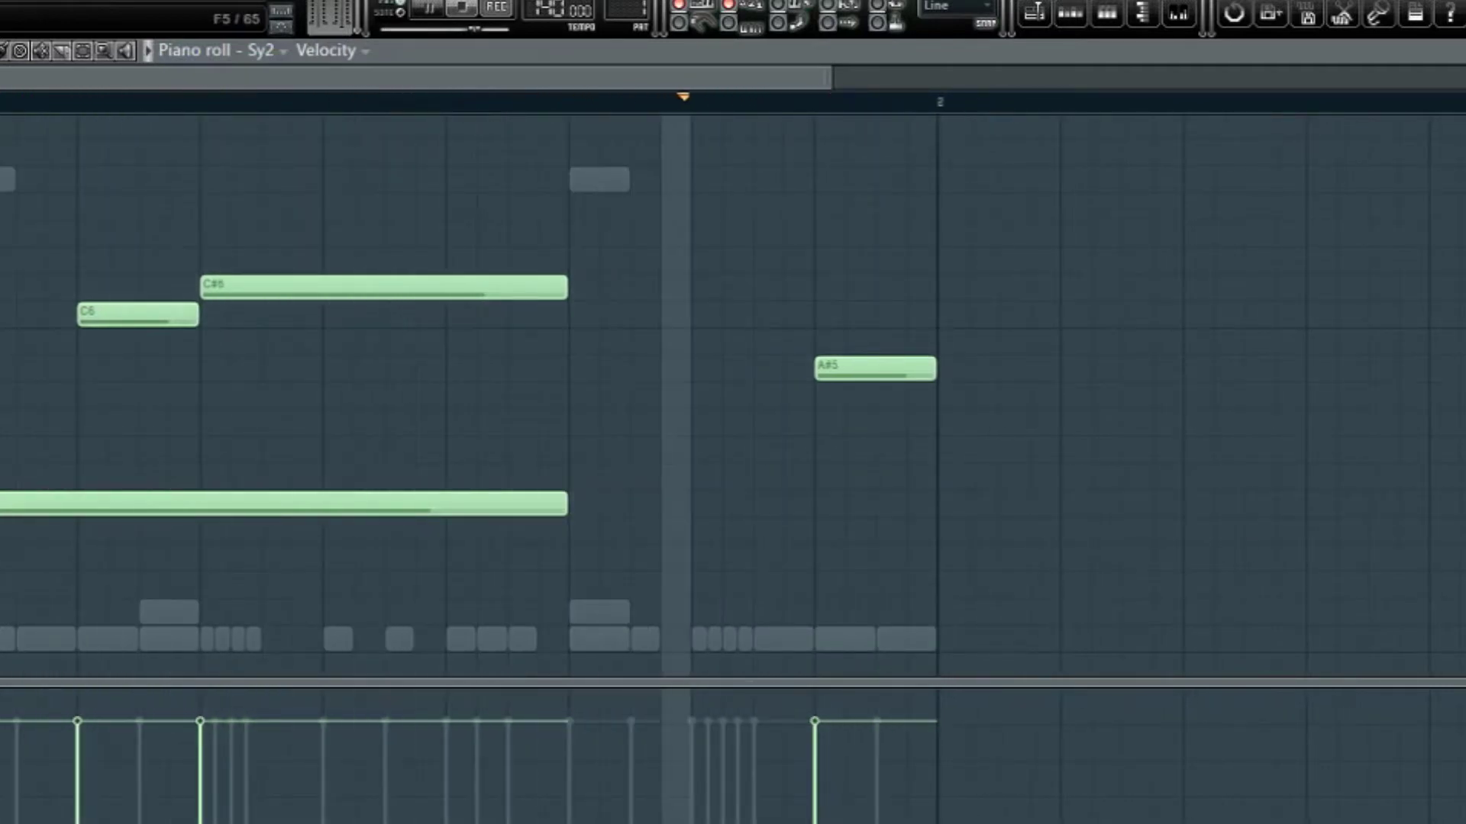
click(706, 504)
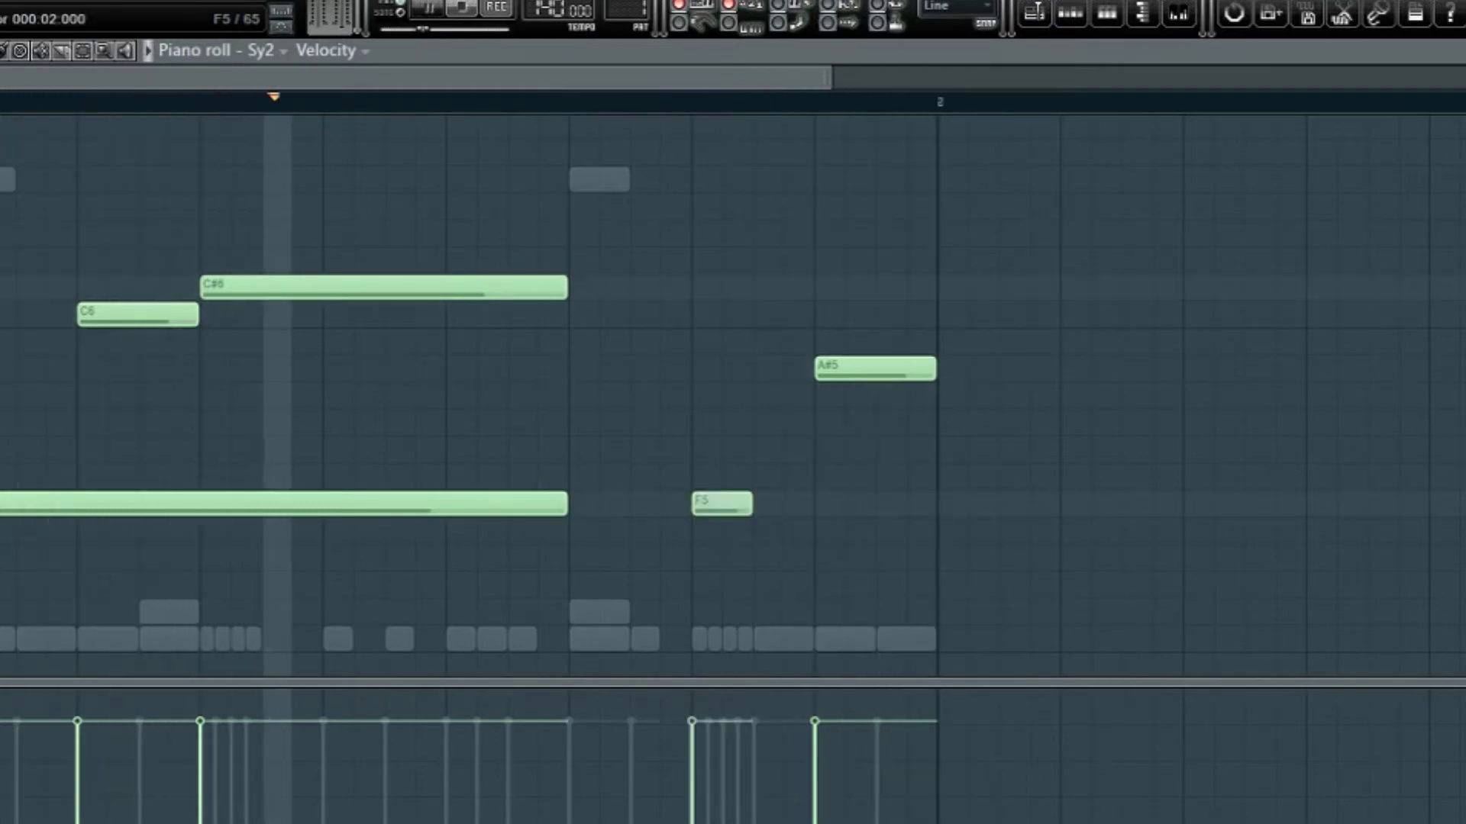
right_click(847, 369)
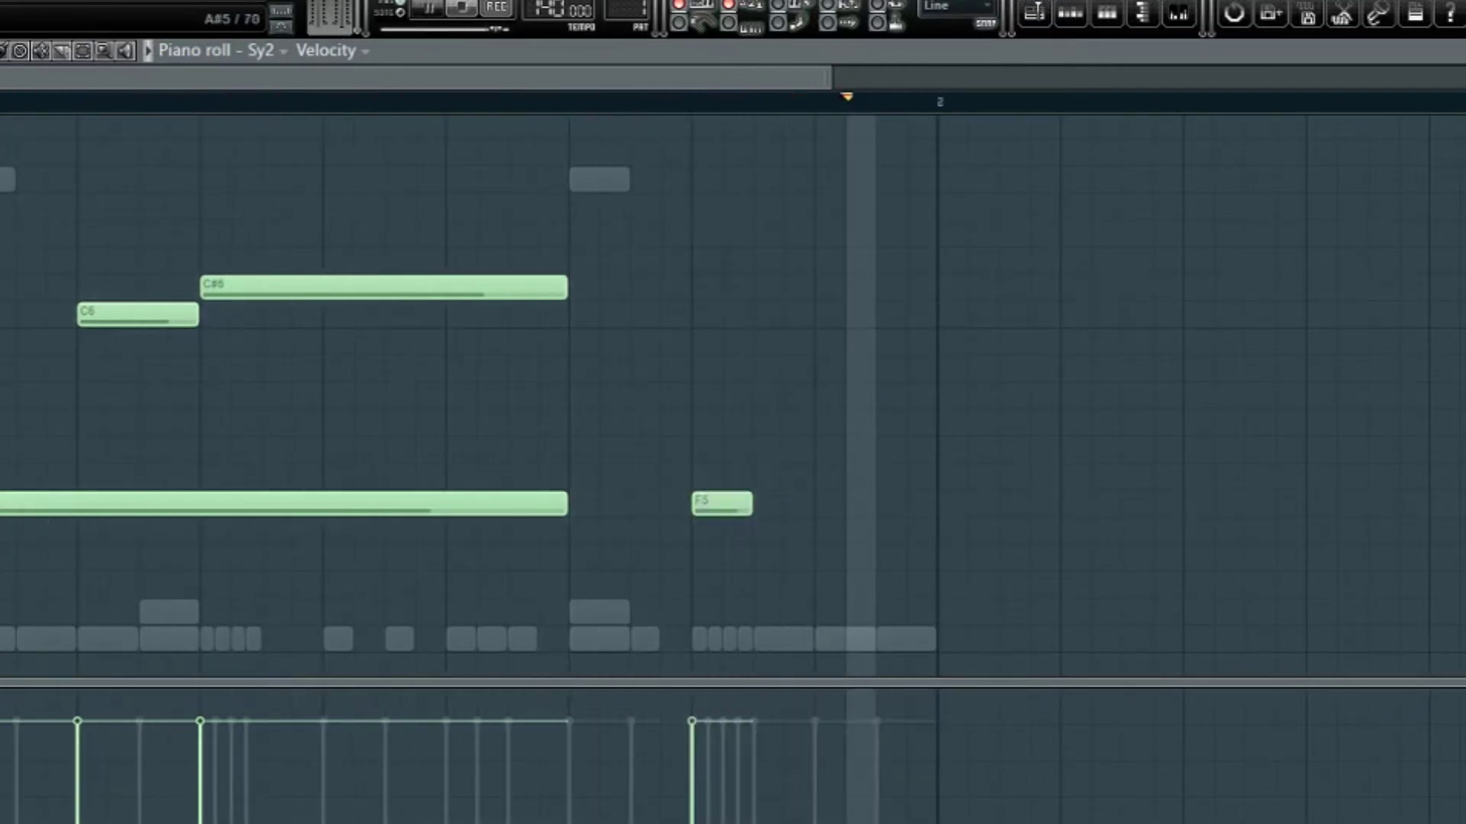
mouse_move(722, 503)
mouse_down()
mouse_move(599, 504)
mouse_move(688, 504)
mouse_up()
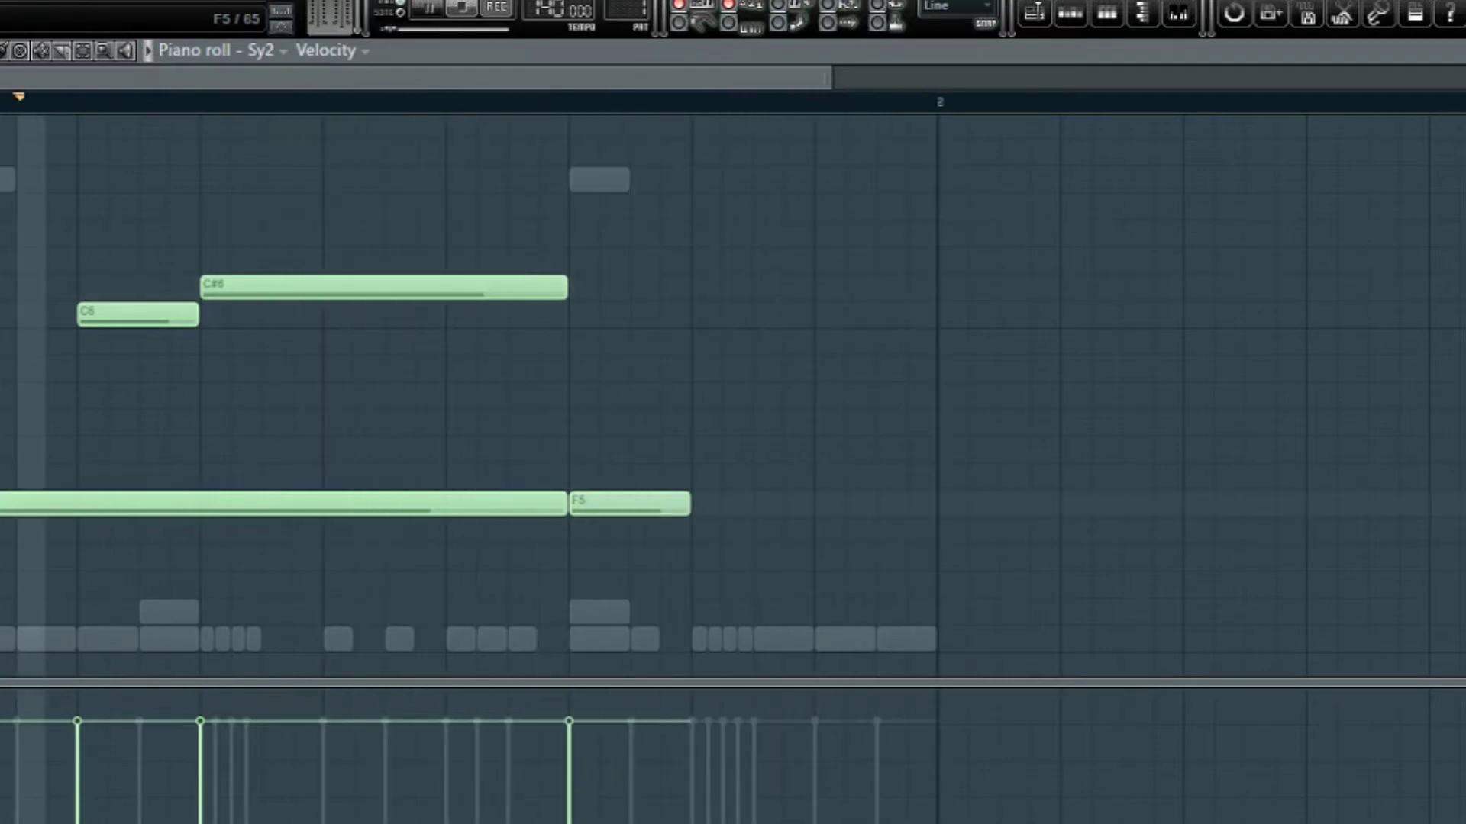
key(Escape)
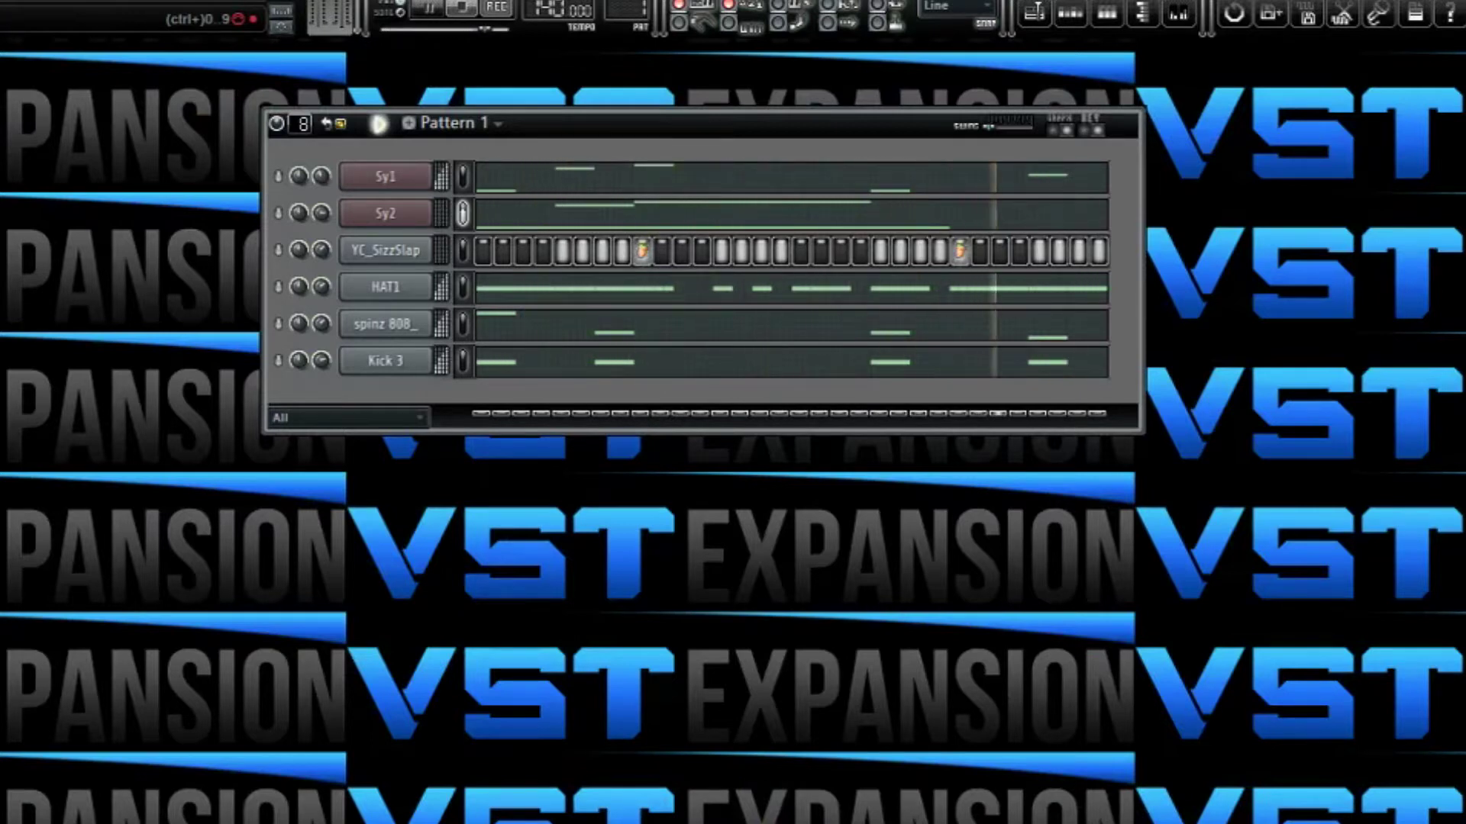
Duplicate the one-bar HAT1 pattern three times to fill four bars
click(565, 288)
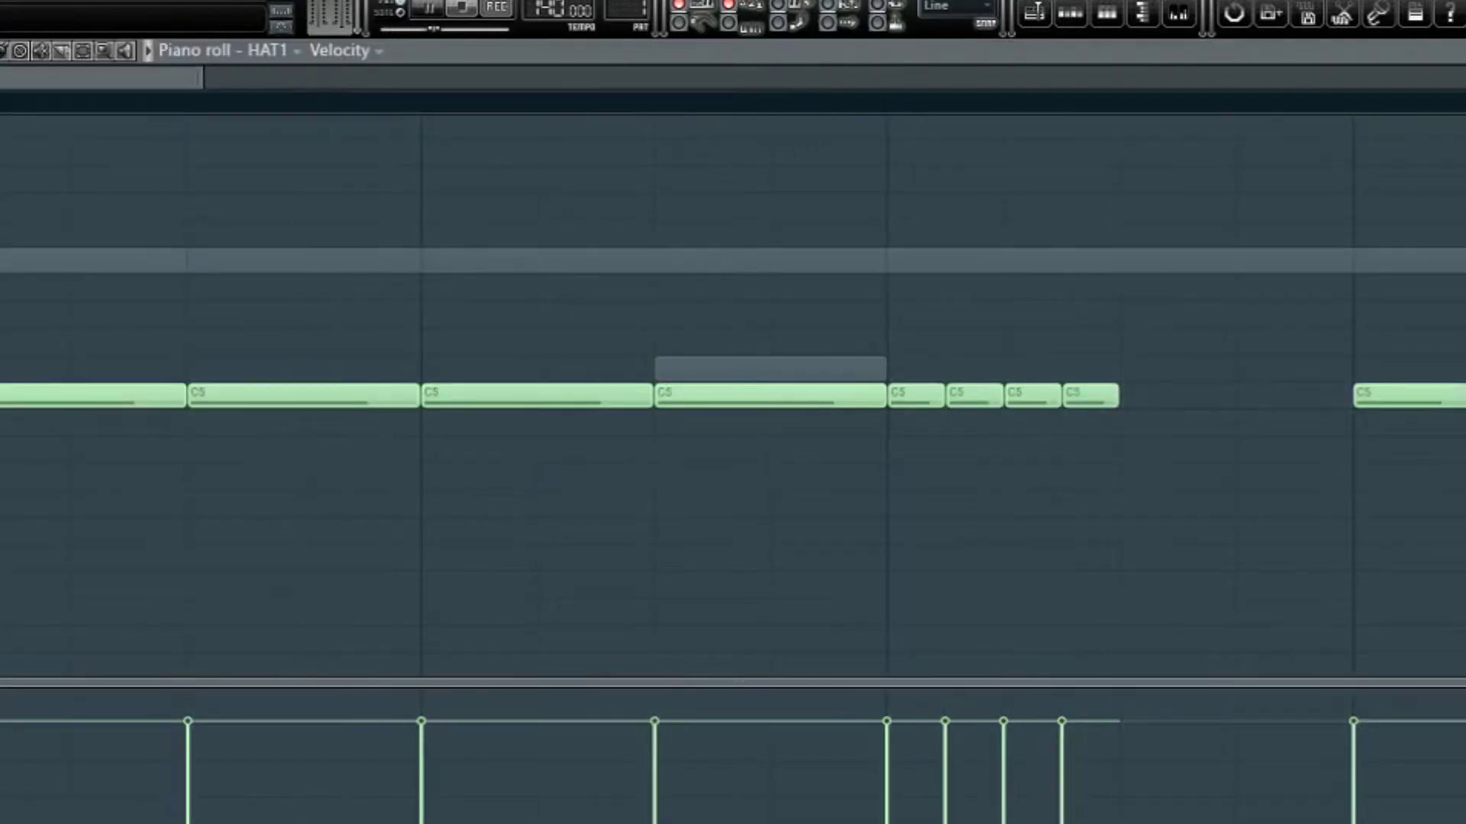
scroll(732, 395, down, 5)
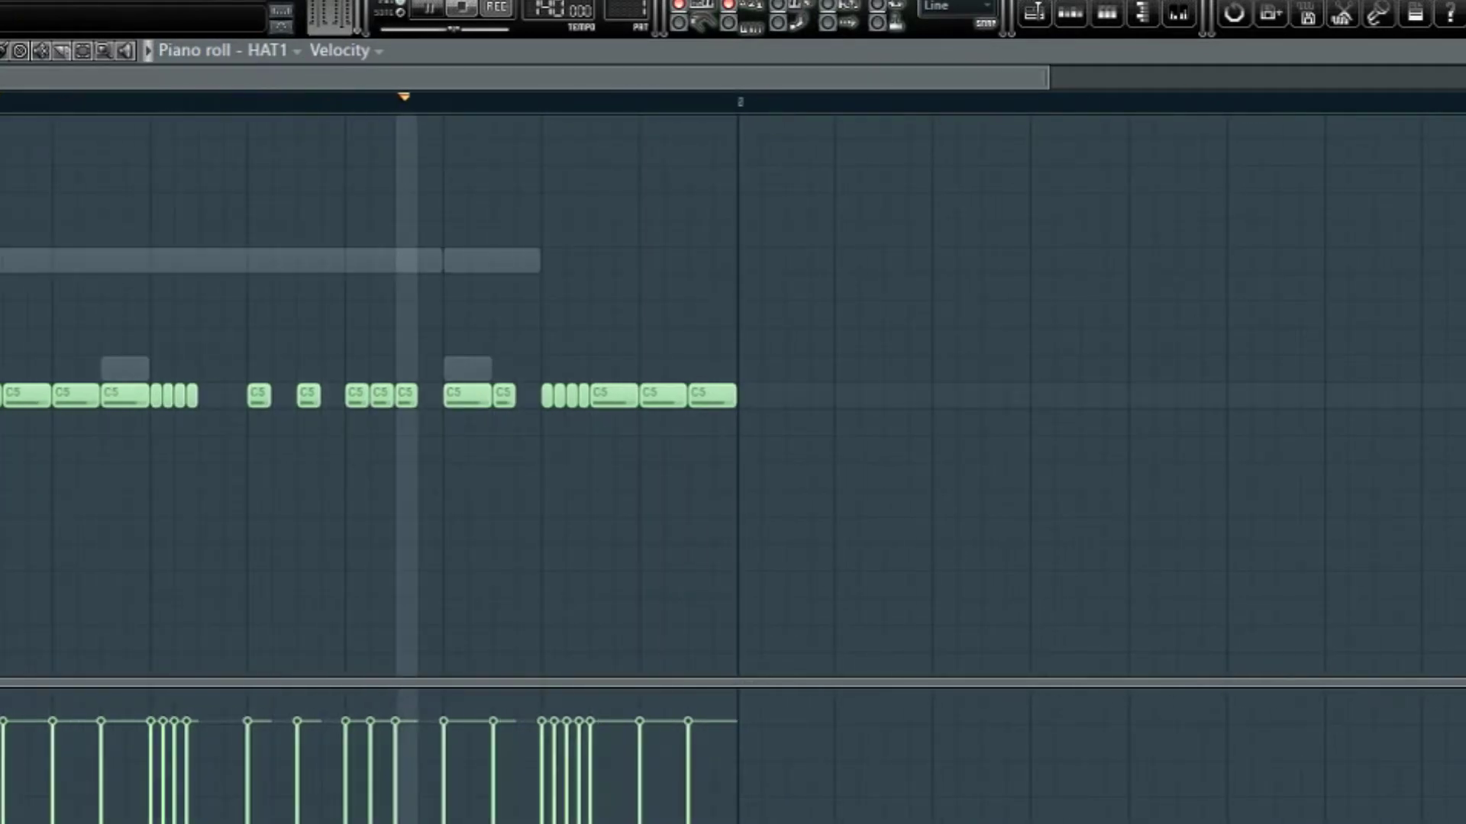
key(ctrl+b)
key(ctrl+b)
key(ctrl+b)
key(Escape)
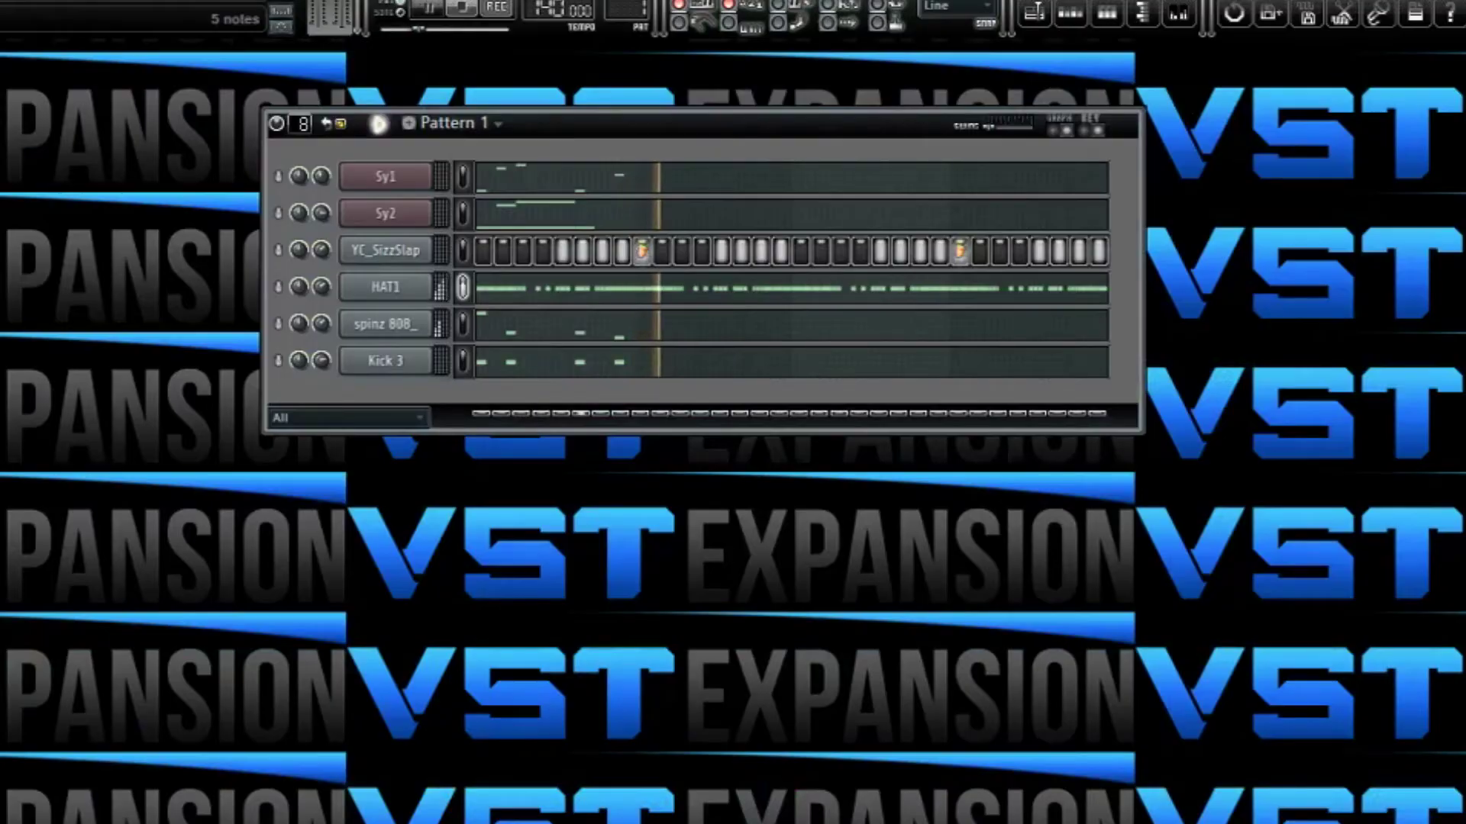
Duplicate the one-bar Sy1 melody three times to fill four bars
click(791, 169)
drag(88, 78, 946, 73)
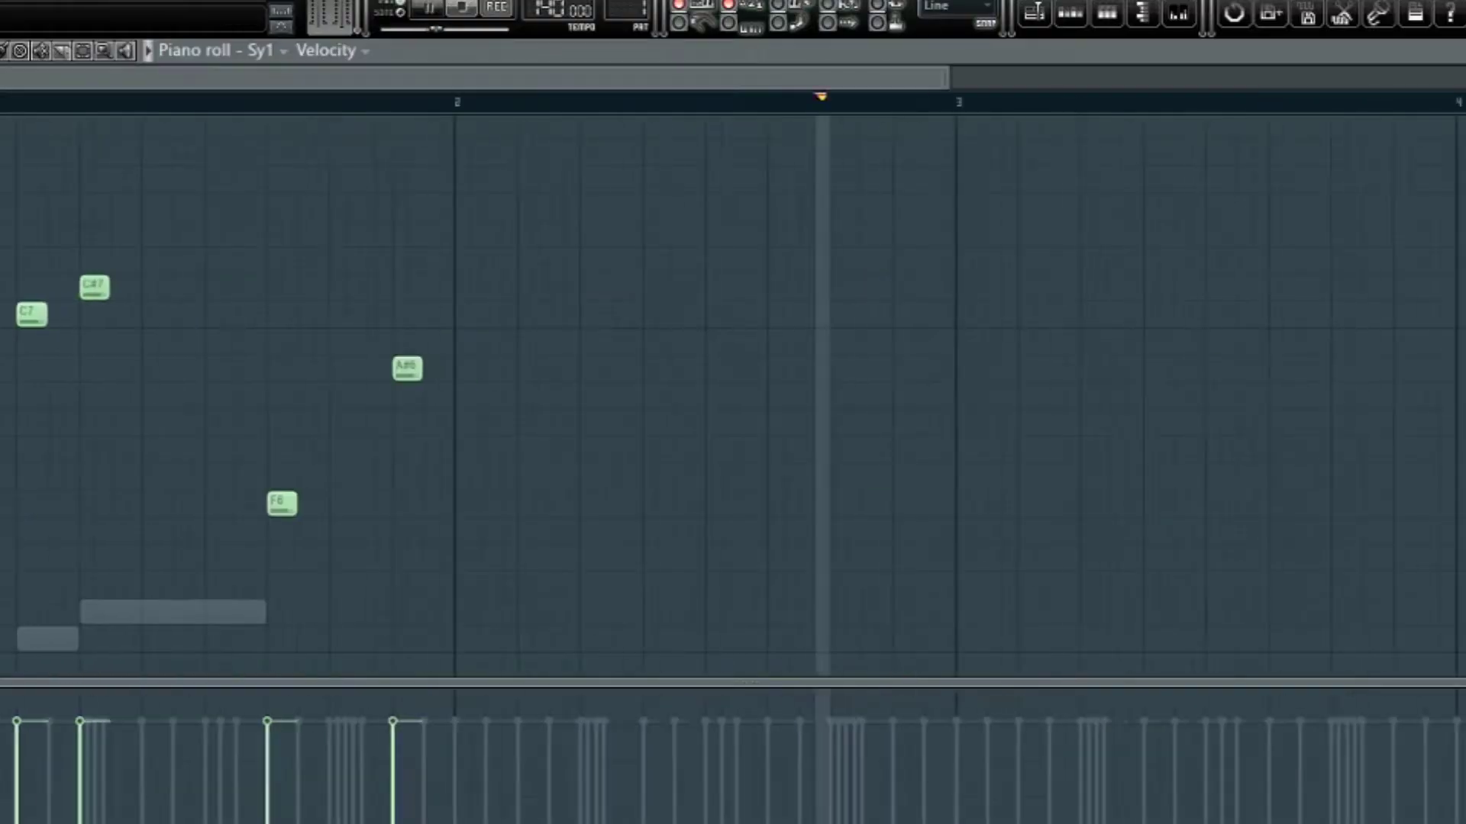
key(ctrl+b)
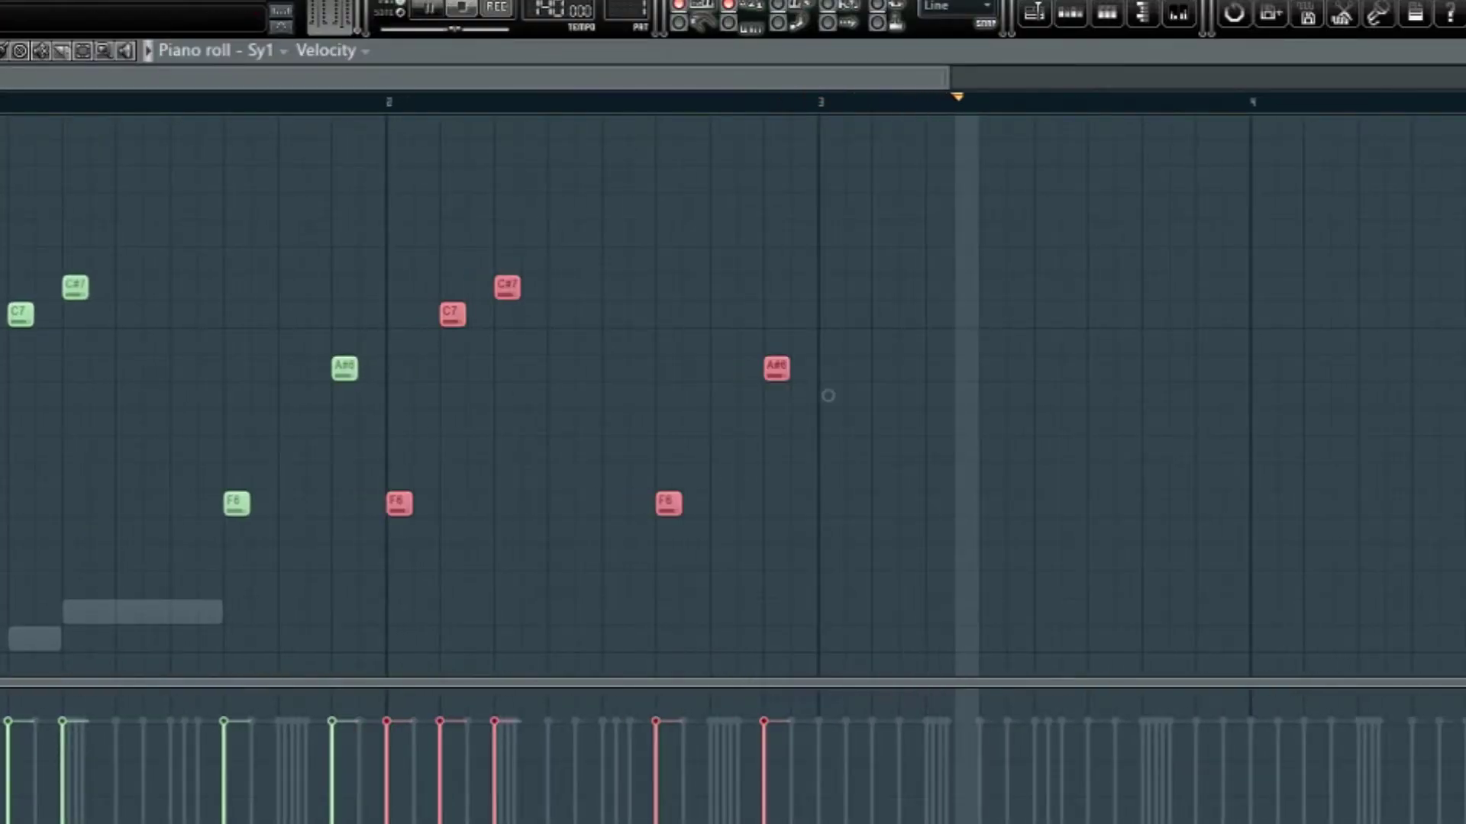
key(ctrl+b)
key(ctrl+b)
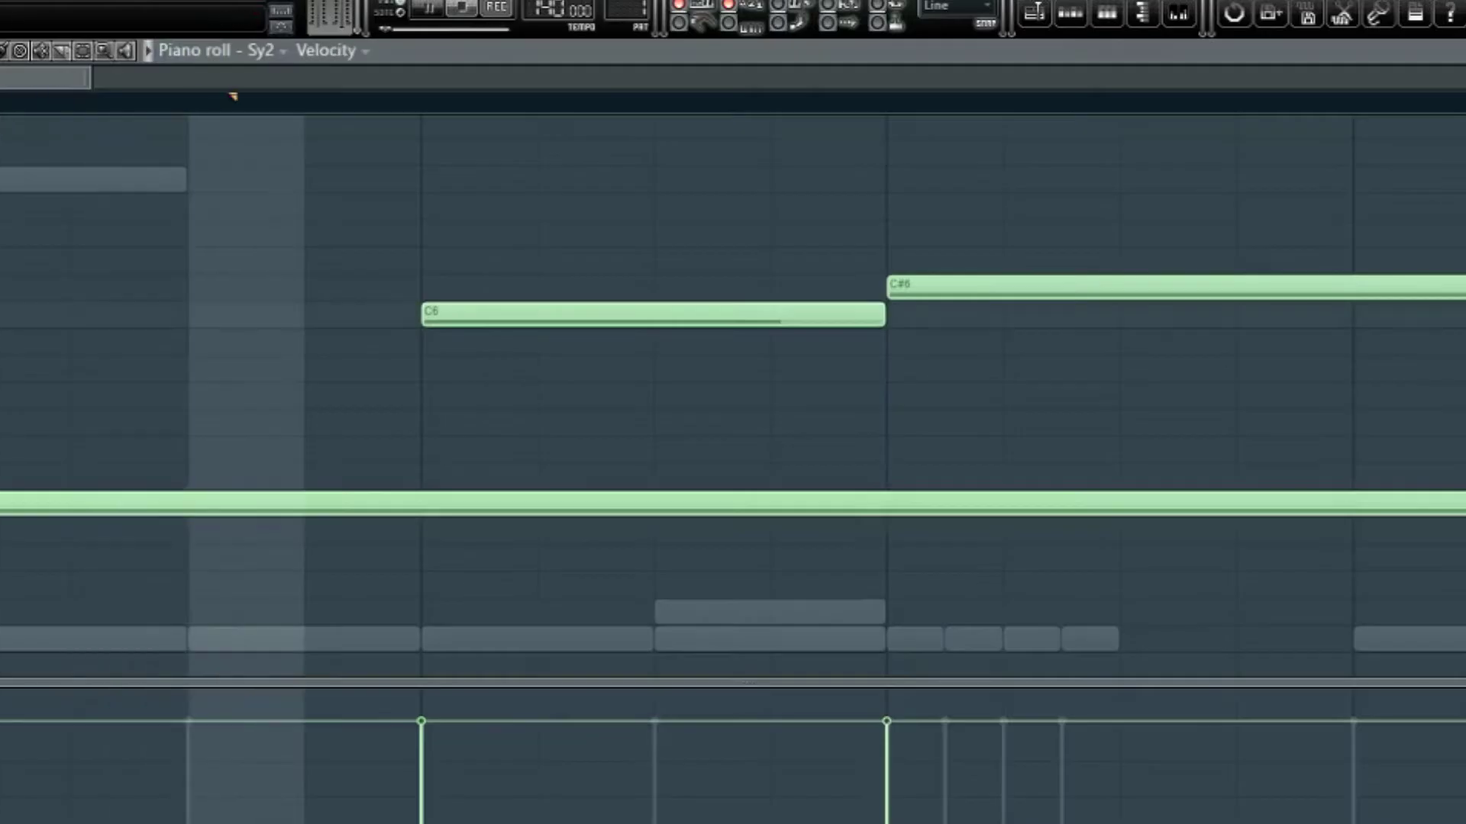
Duplicate the Sy2 notes once and shift the copy to start at bar 2
scroll(733, 397, down, 8)
key(ctrl+b)
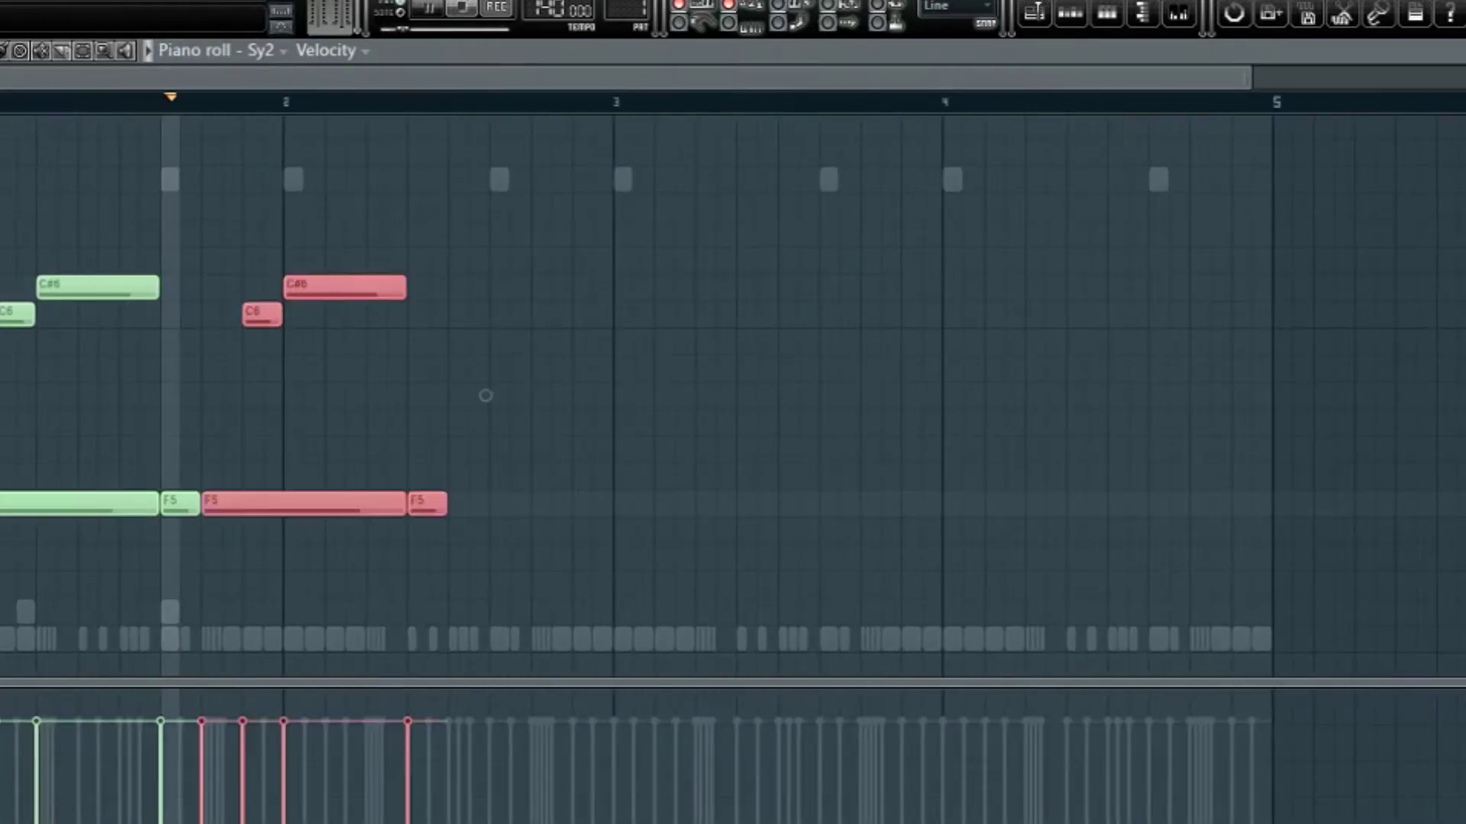
key(shift+Right)
key(shift+Right)
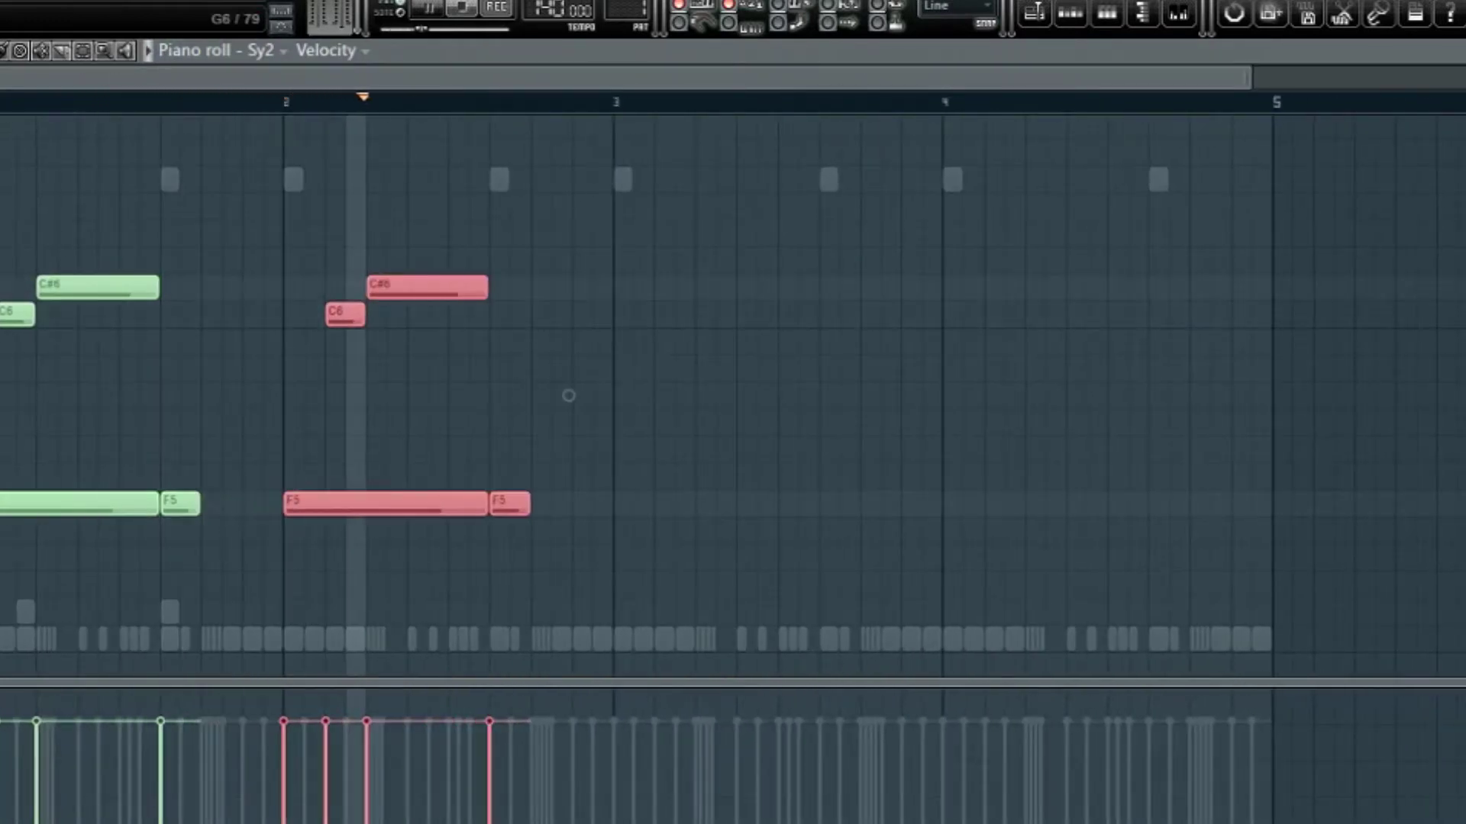
click(522, 260)
right_click(521, 261)
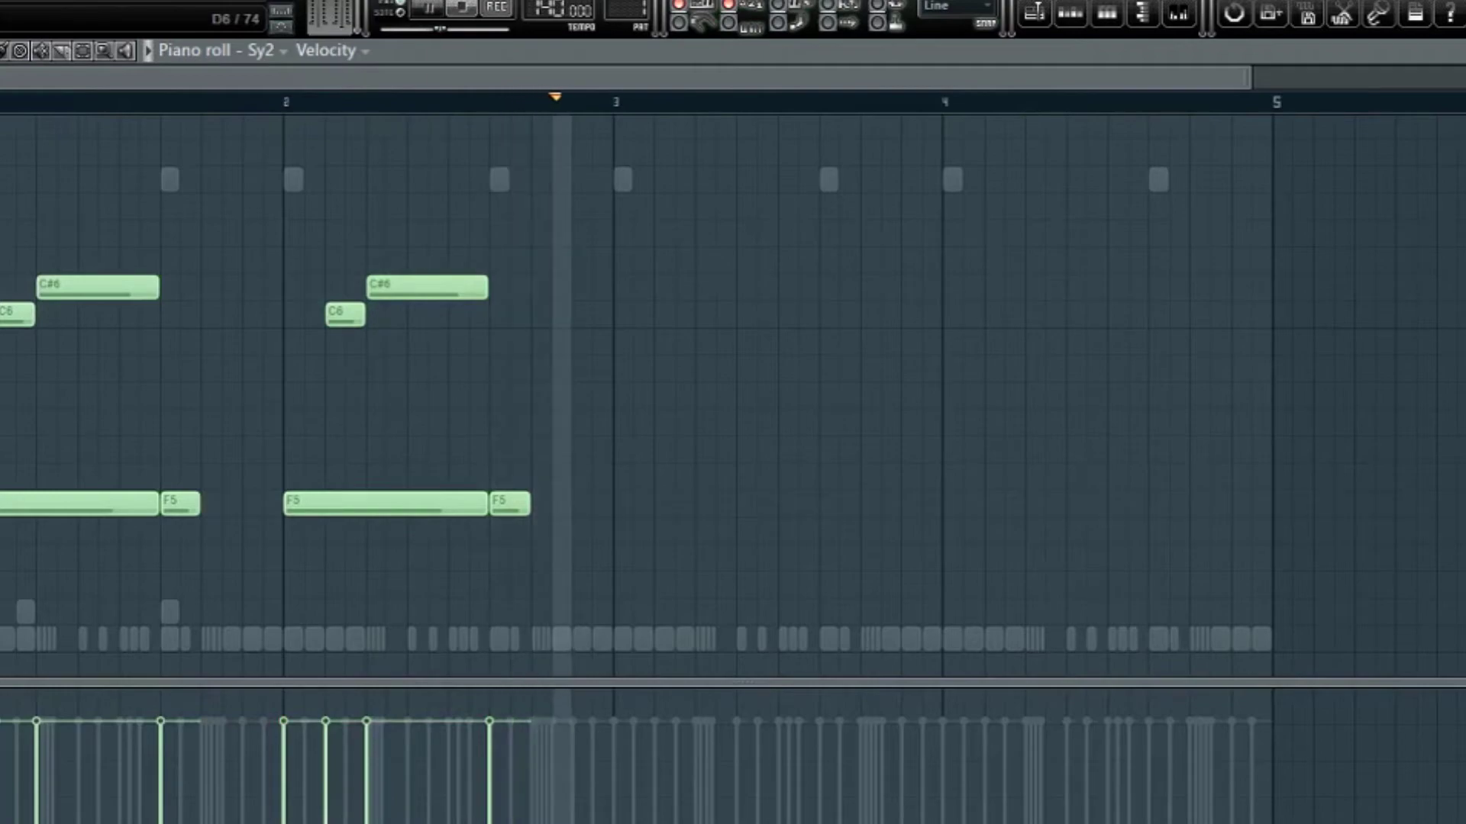
Duplicate both bars of Sy2 notes and shift the copy to start at bar 3
key(ctrl+b)
key(shift+Right)
key(shift+Right)
key(shift+Right)
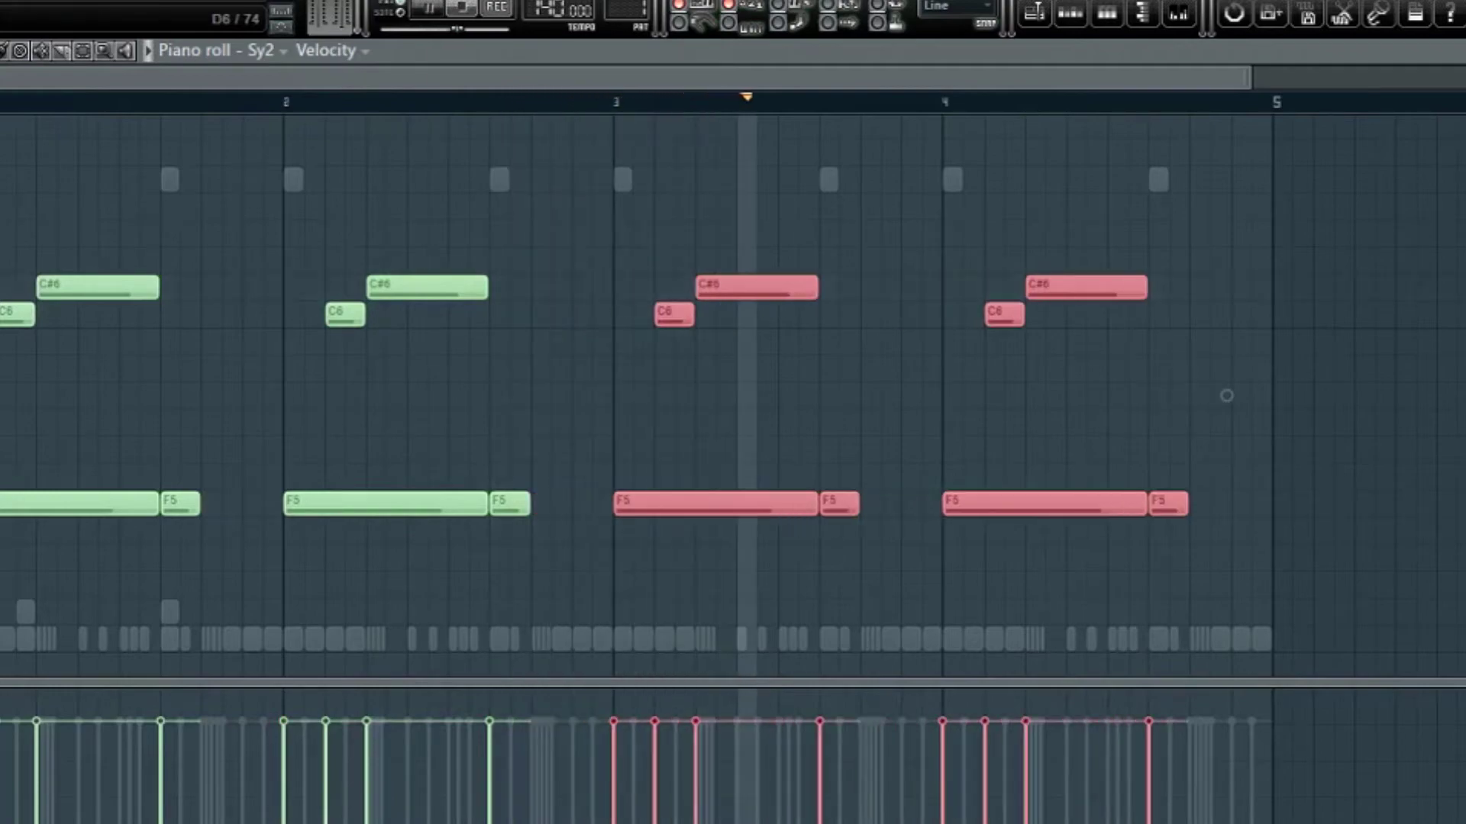
key(F7)
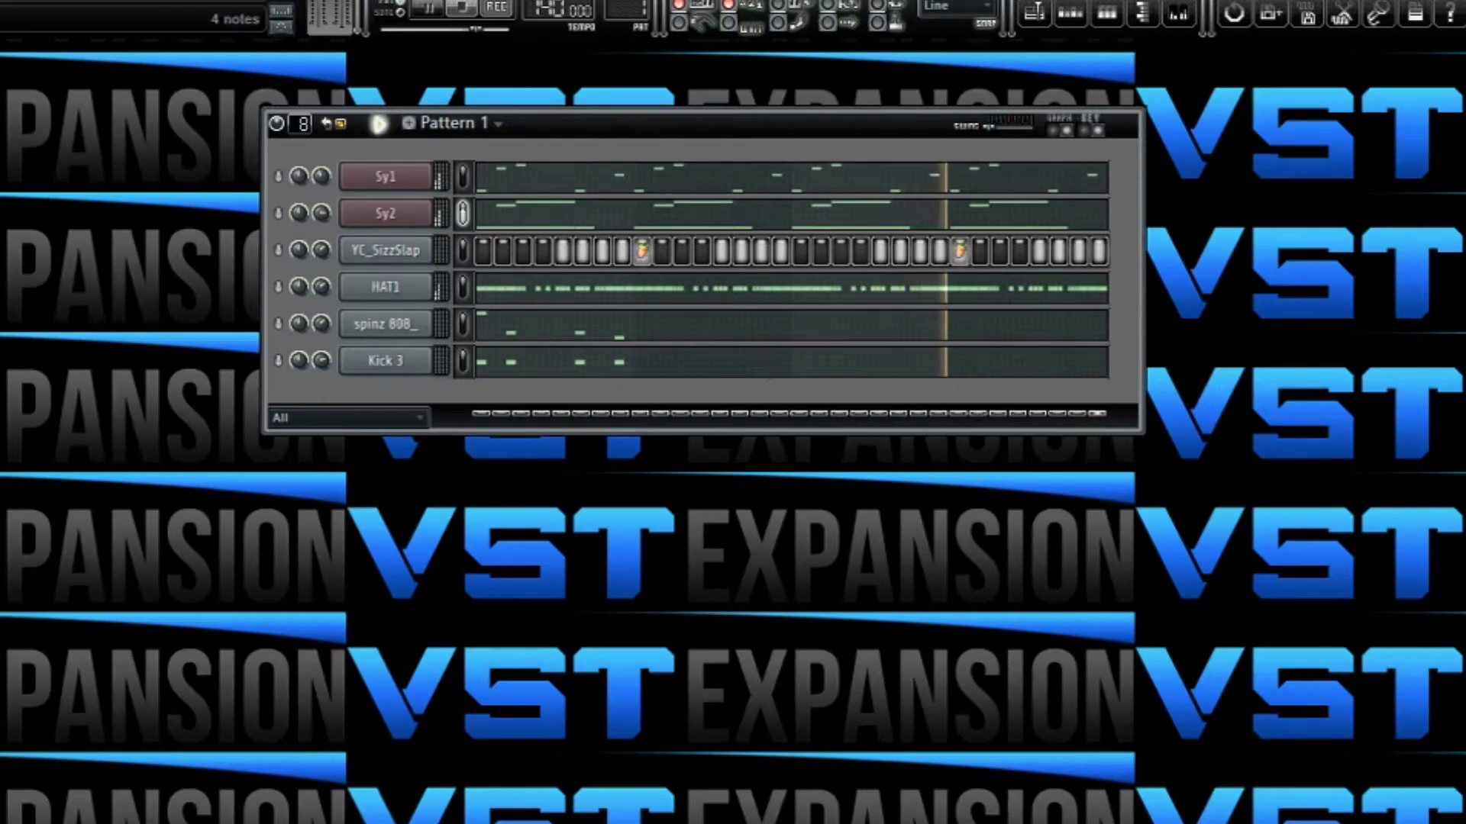
Repeat the one-bar spinz 808_ and Kick 3 patterns through bar 4
click(792, 325)
scroll(733, 436, down, 4)
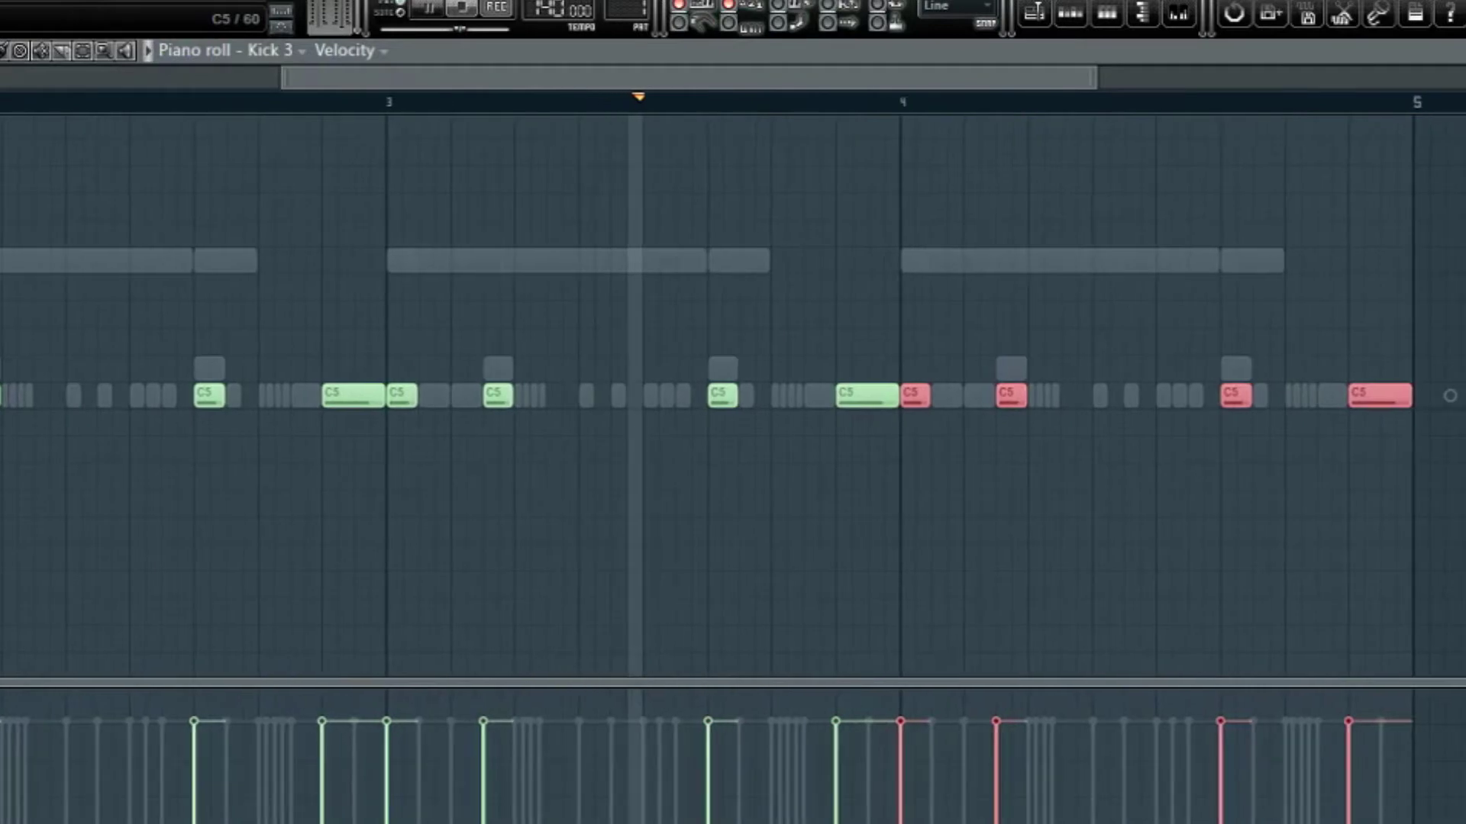
key(Escape)
Insert a new Omnisphere channel above YC_SizzSlap and reposition its plugin window
right_click(387, 251)
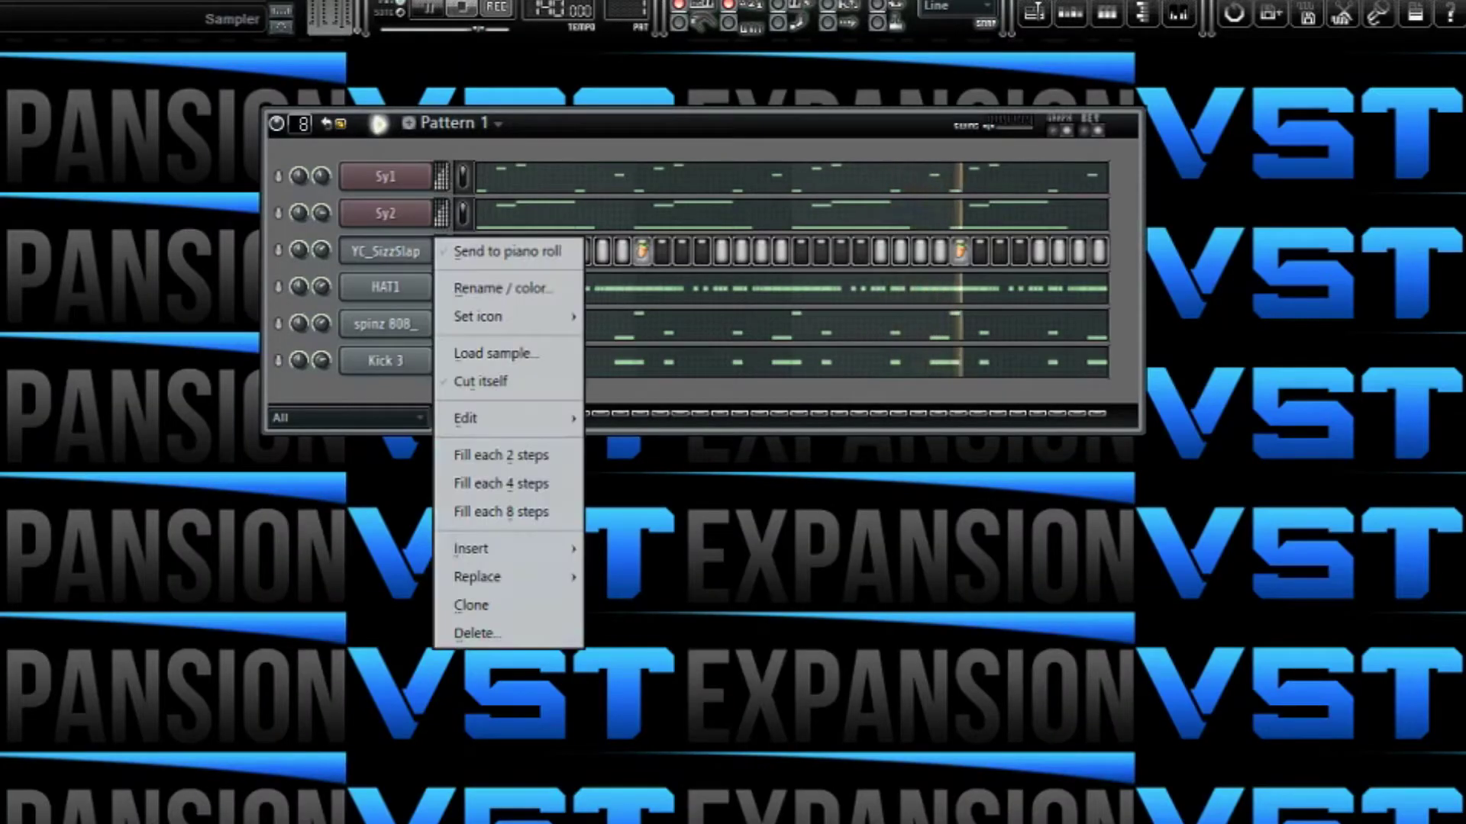
mouse_move(489, 549)
click(847, 657)
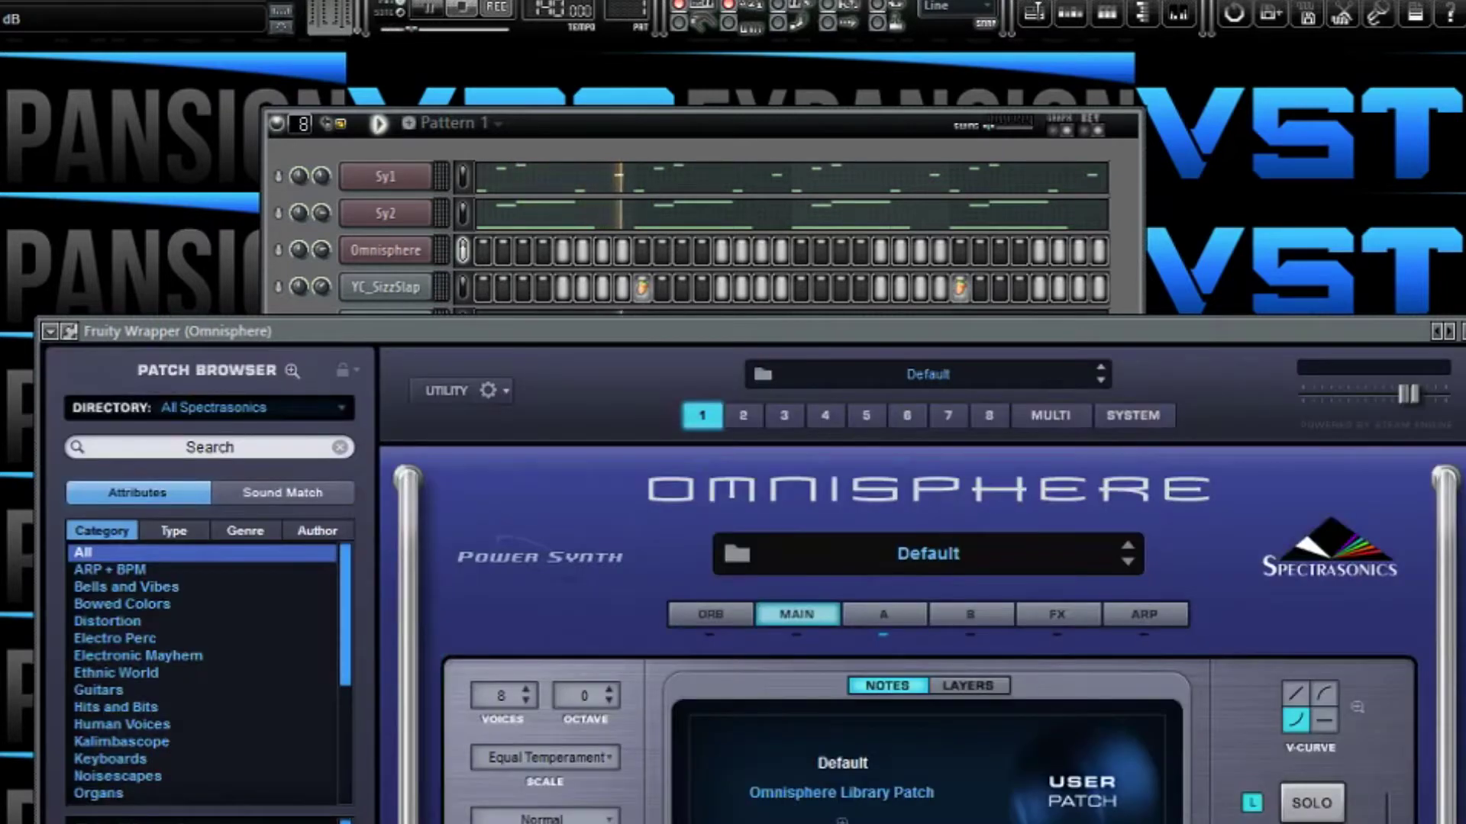
drag(427, 331, 440, 158)
Switch the new Omnisphere's patch browser directory to Bank2 and bring more of its patch list into view
click(237, 236)
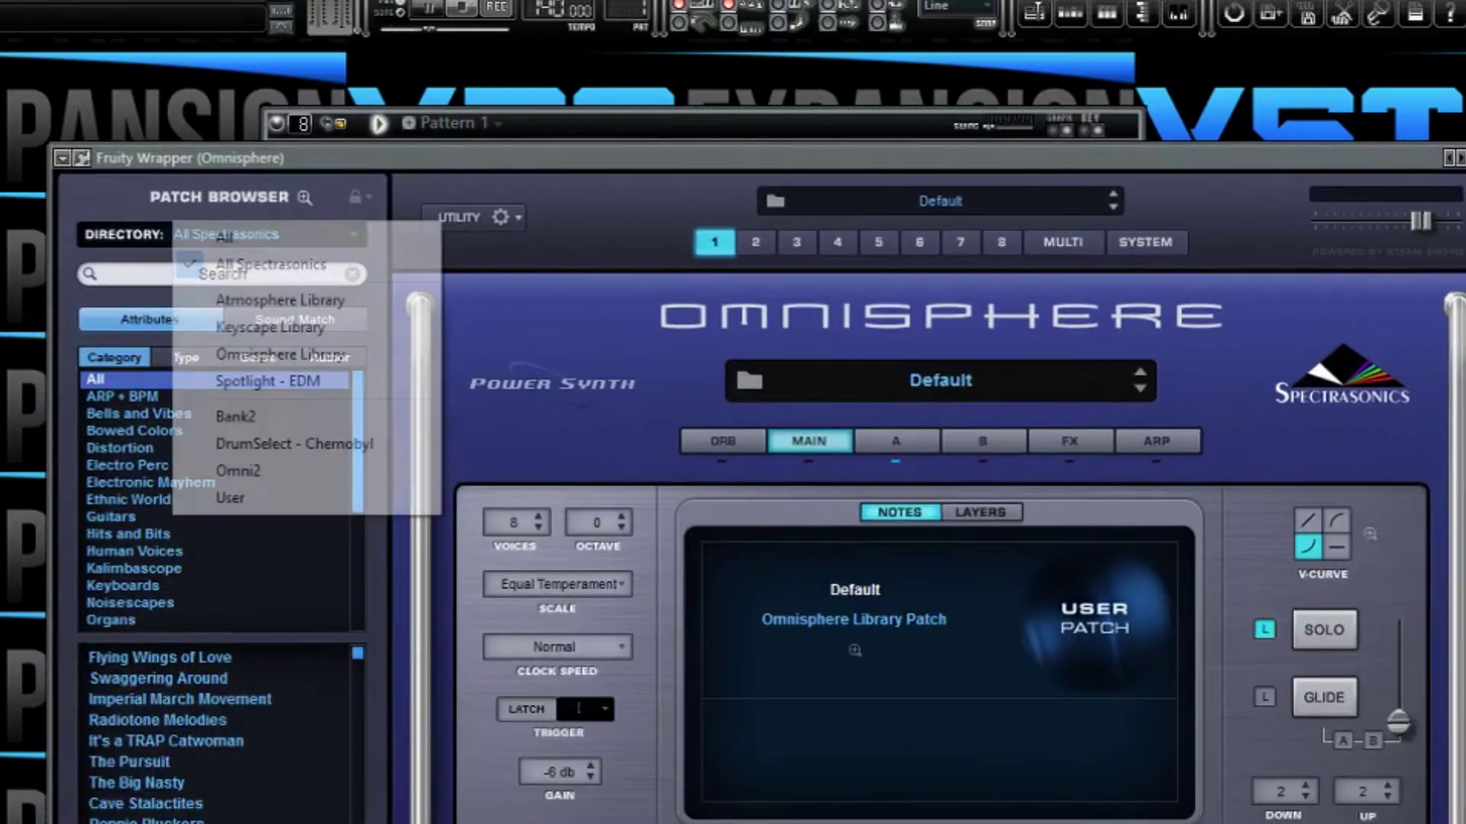
click(263, 417)
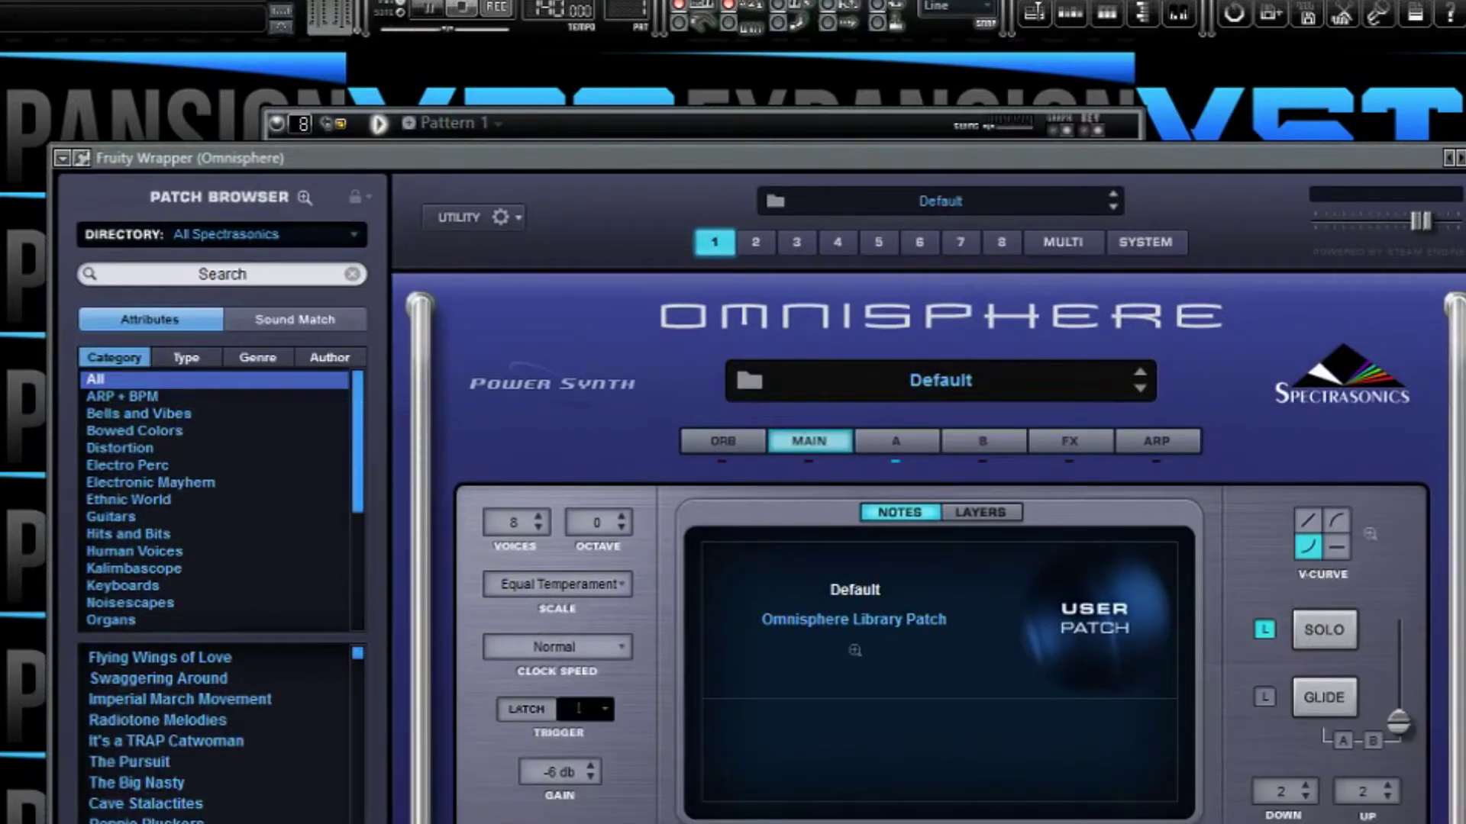
scroll(218, 733, down, 2)
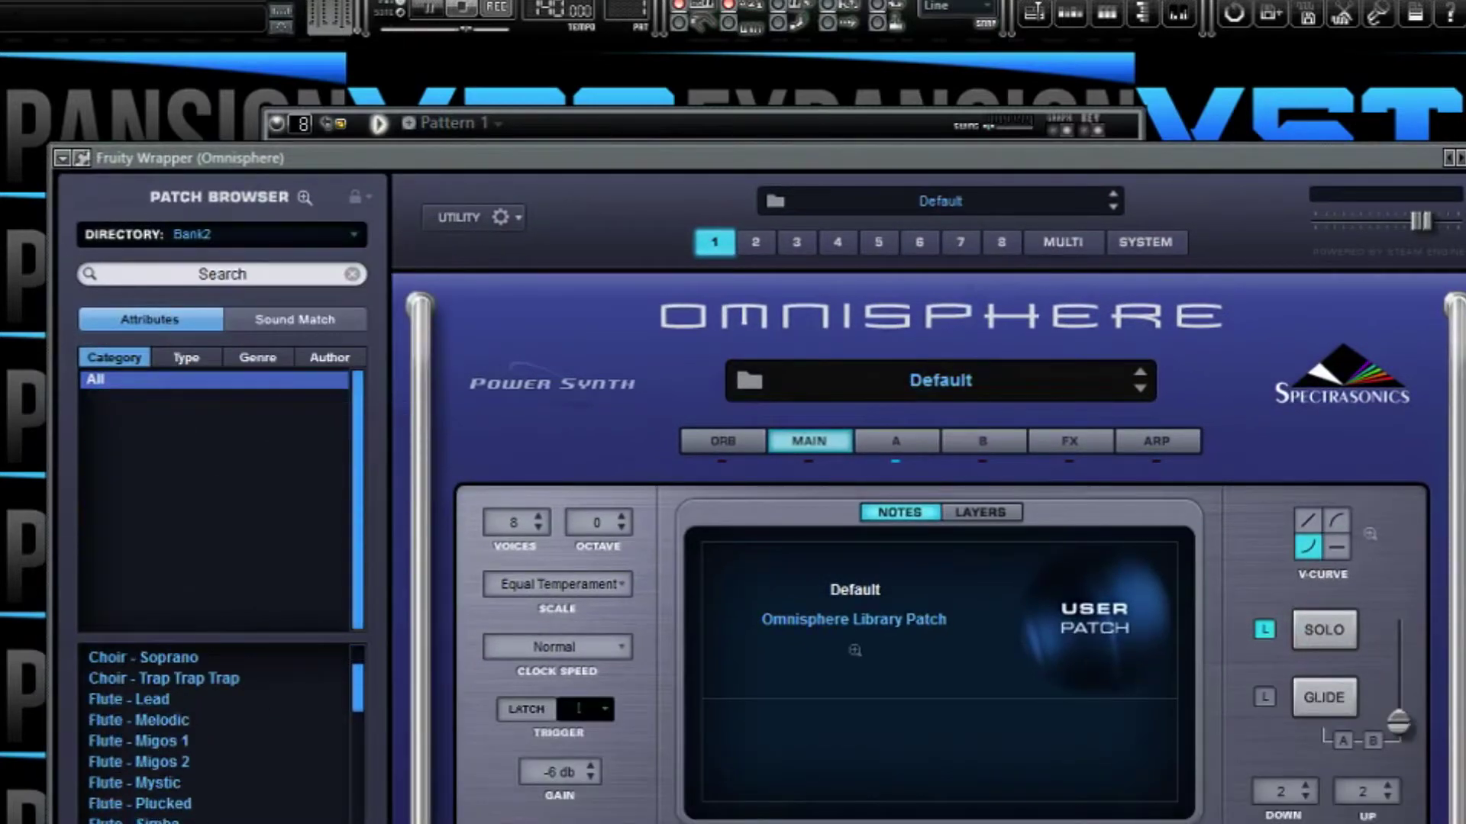
drag(534, 158, 534, 89)
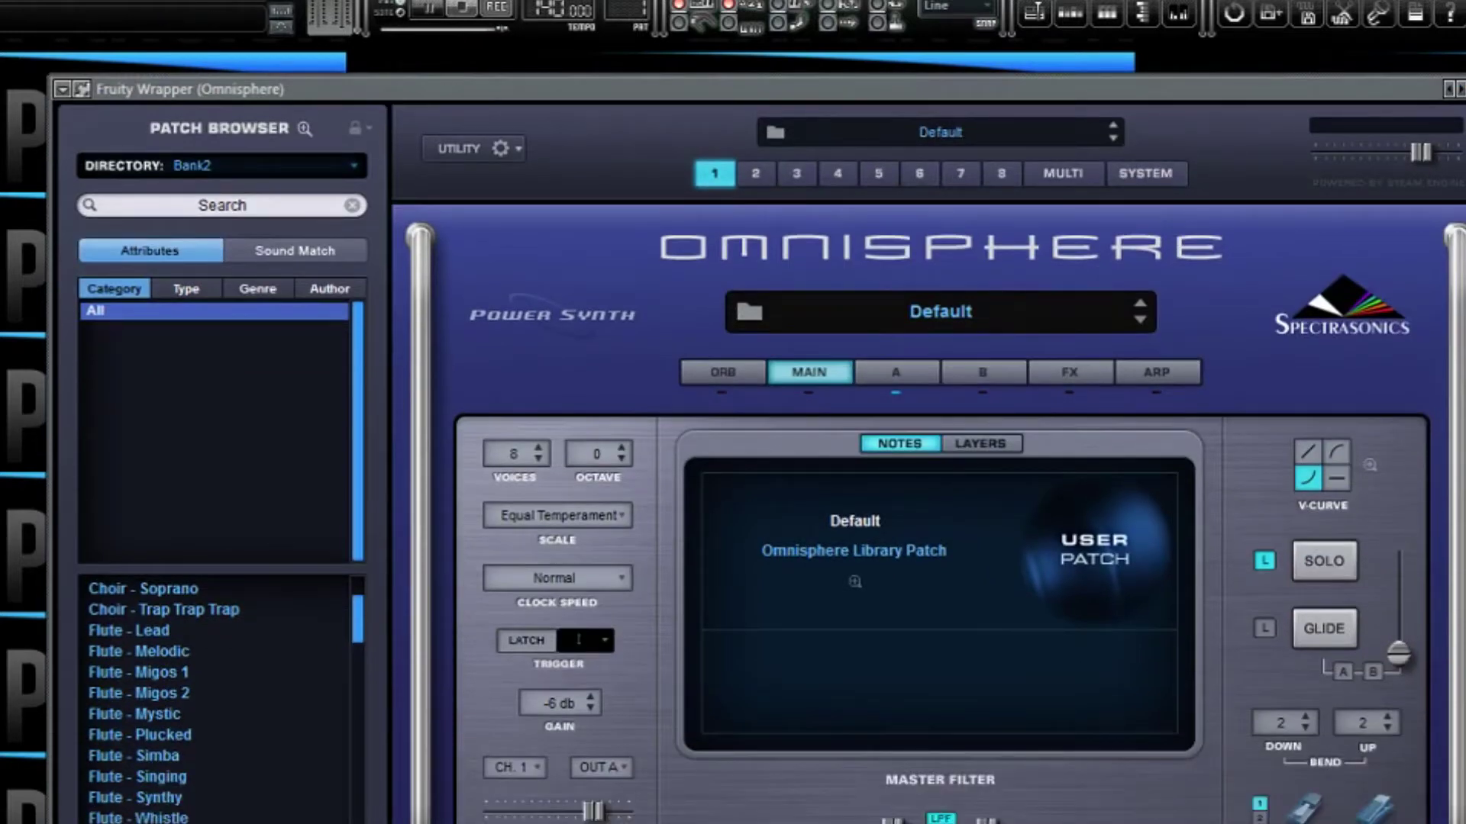
Audition the Flute - Melodic and Flute - Migos 2 patches in the new Omnisphere against the playing pattern
click(153, 652)
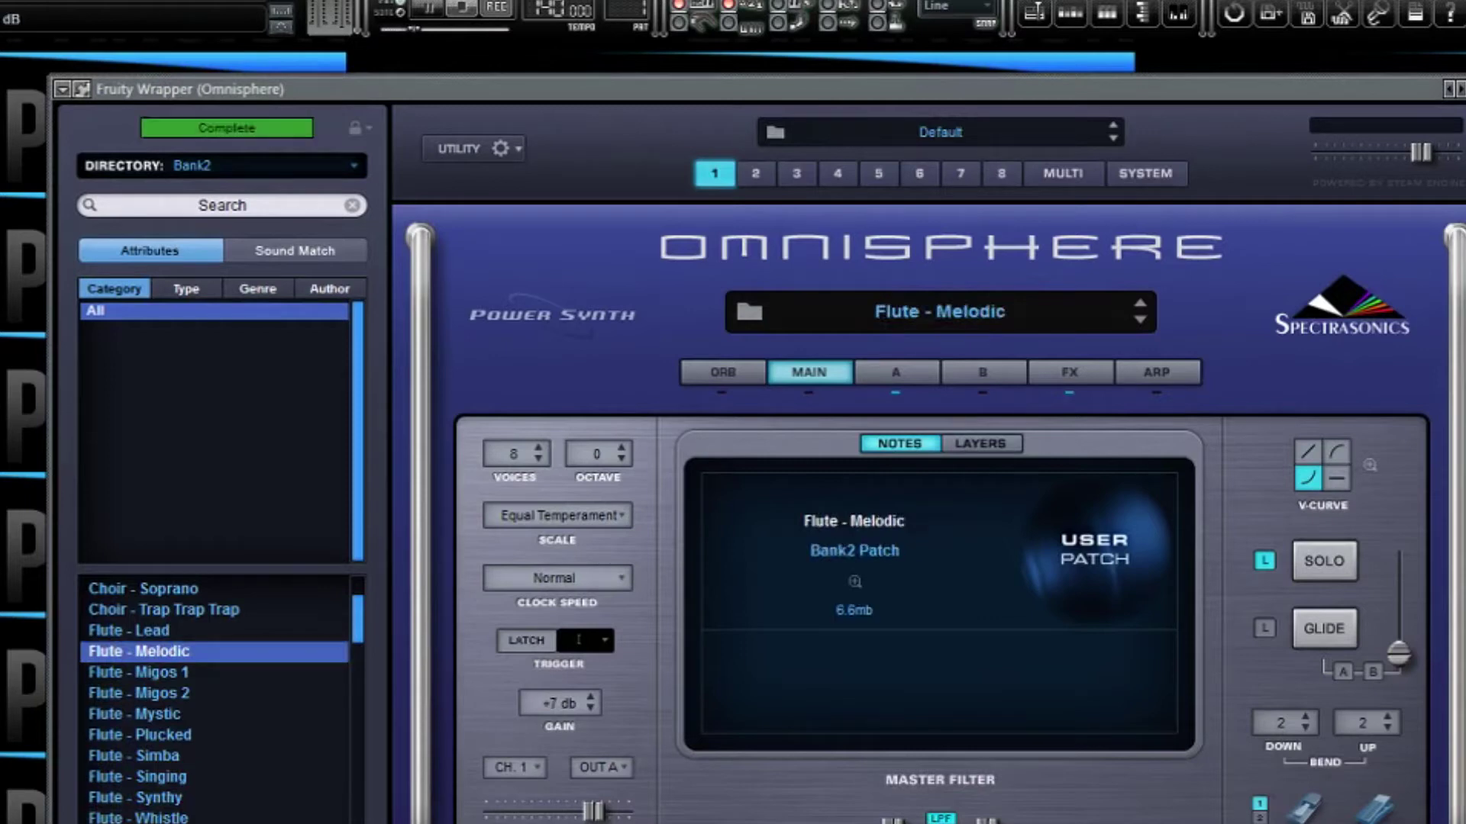
key(F6)
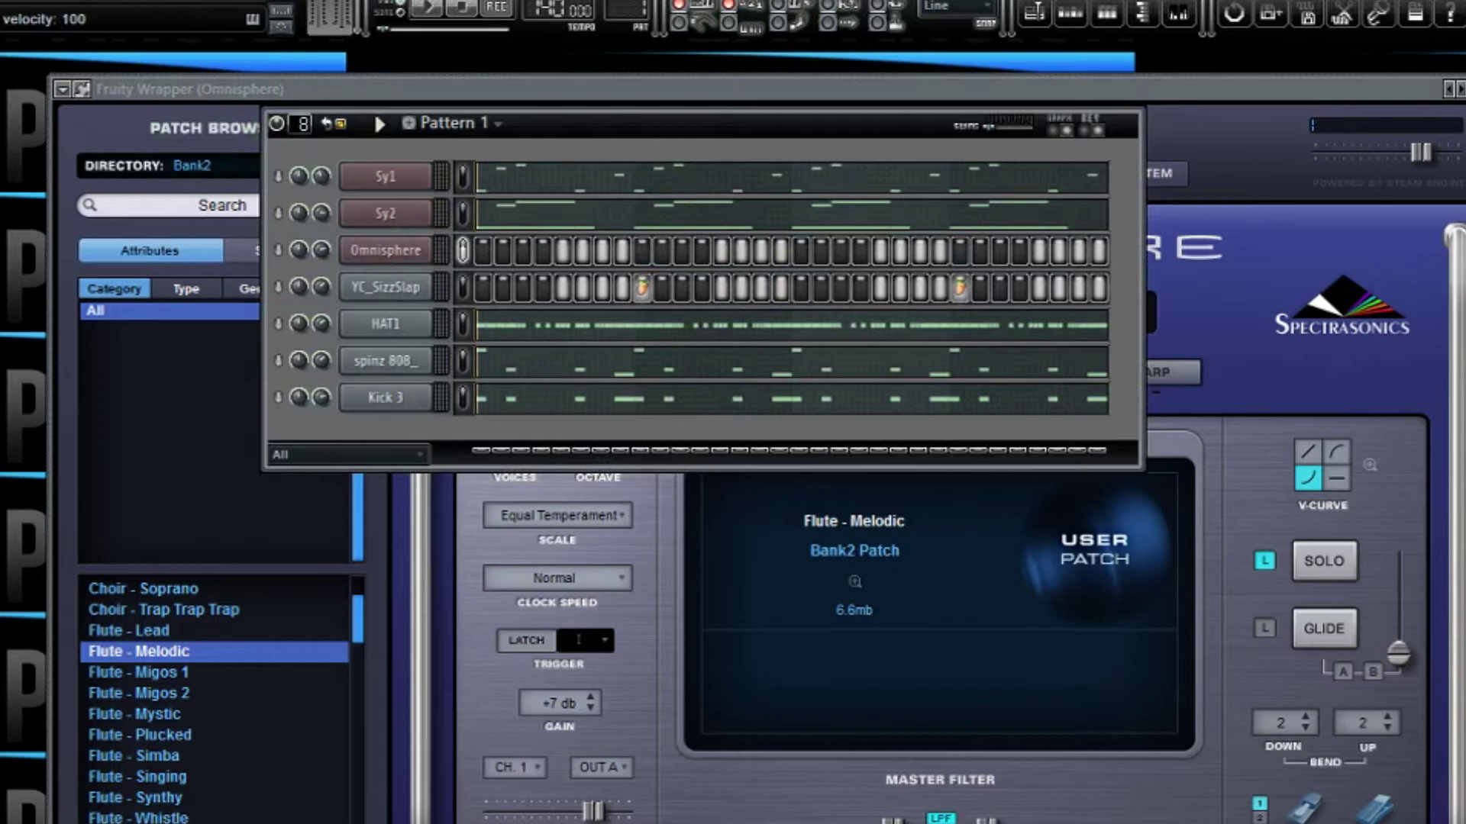
key(space)
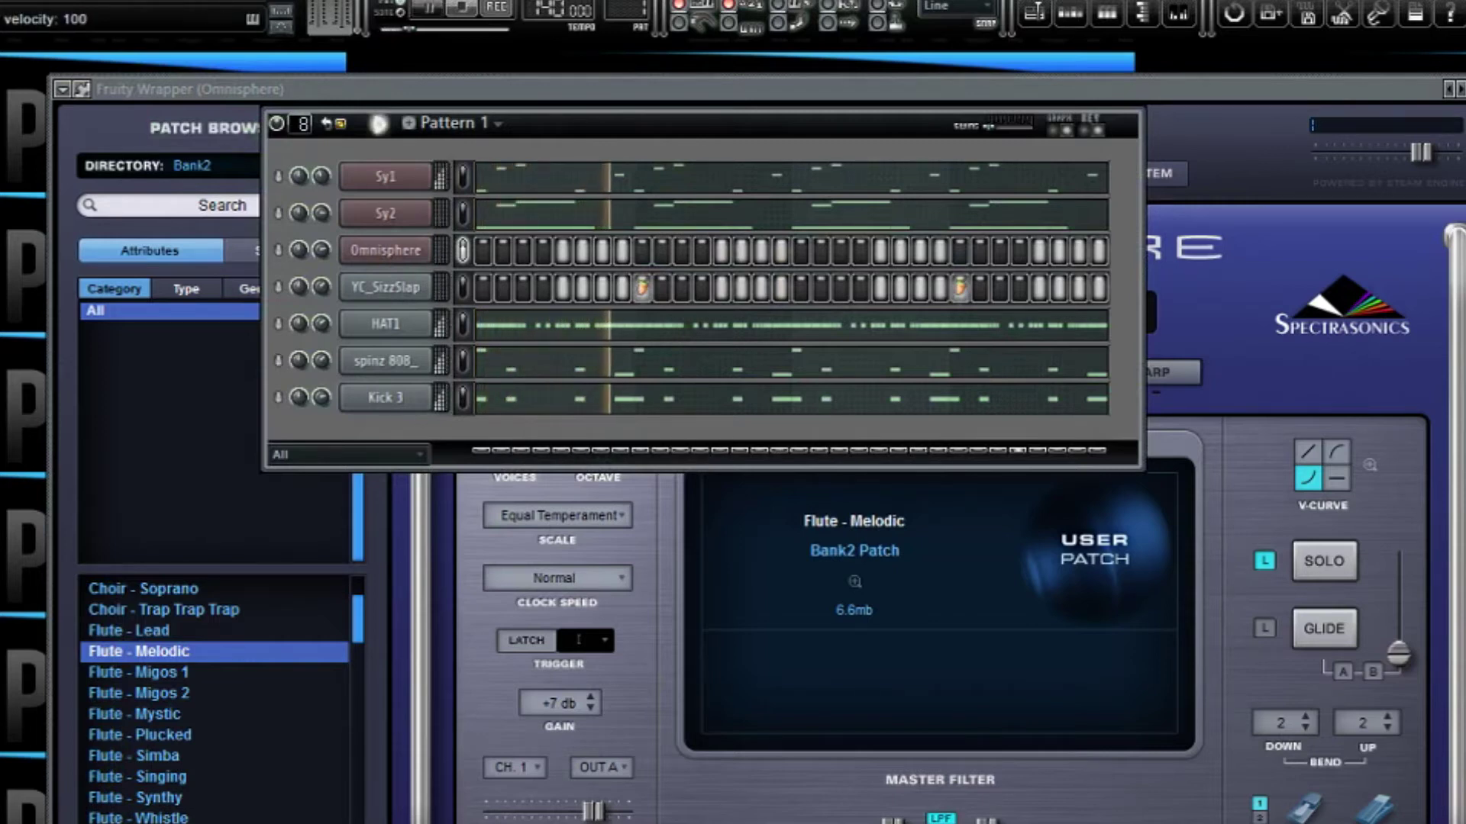
click(139, 693)
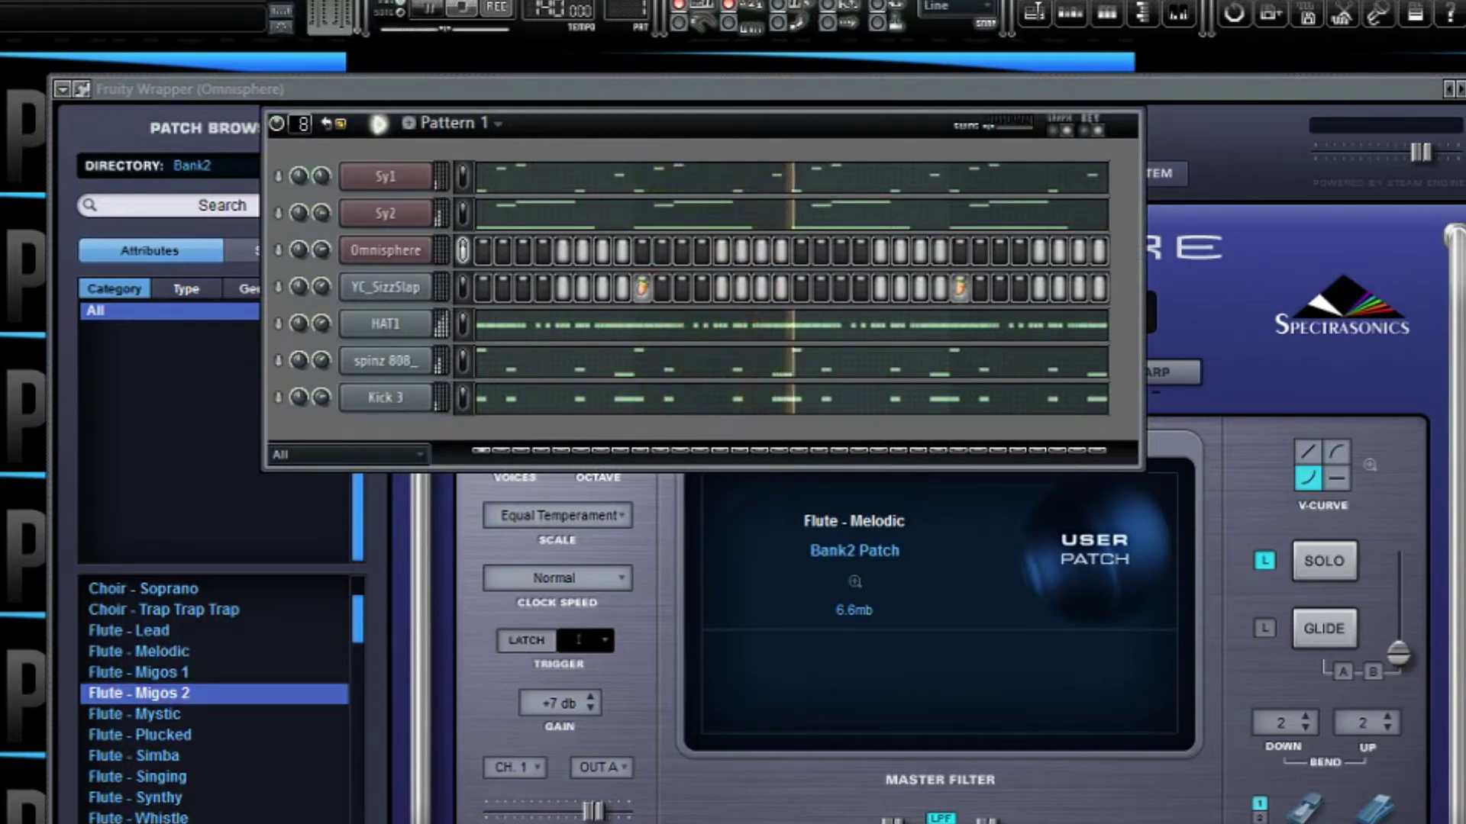
drag(611, 124, 611, 136)
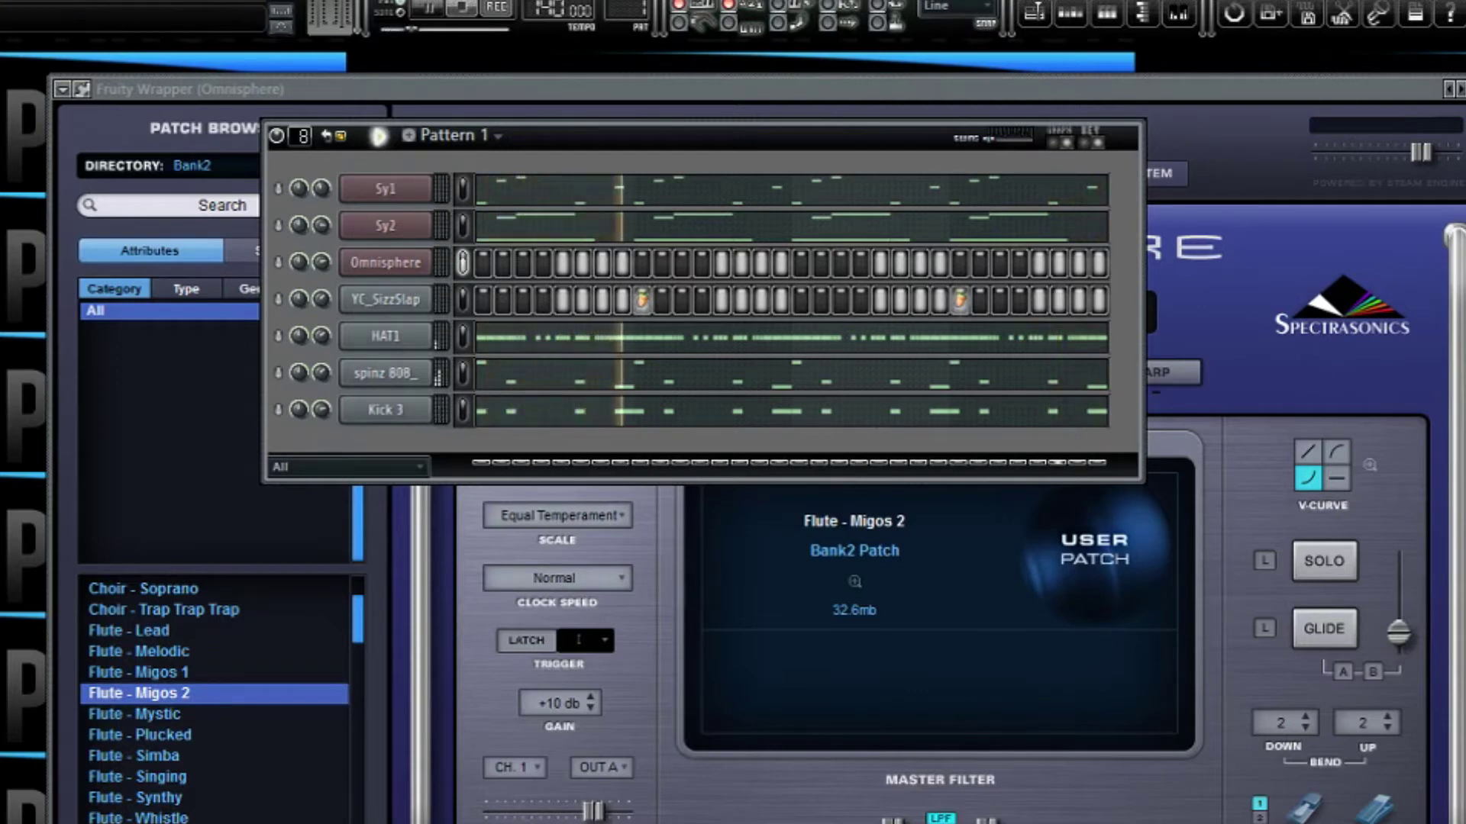
Try the Pluck - Plastic patch, and load Pluck - Love as the sound for the new Omnisphere
scroll(213, 702, down, 5)
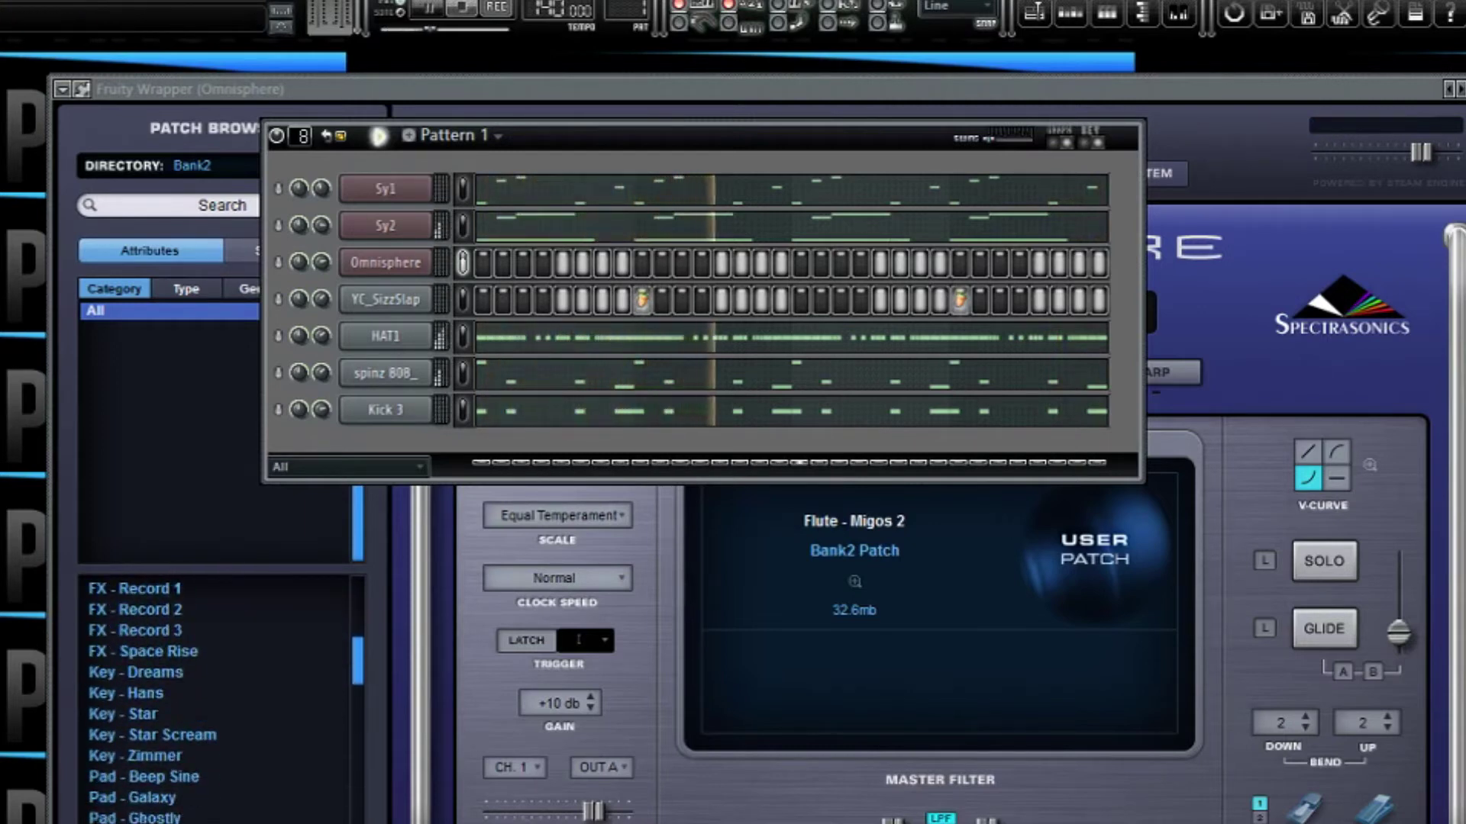
scroll(214, 702, down, 6)
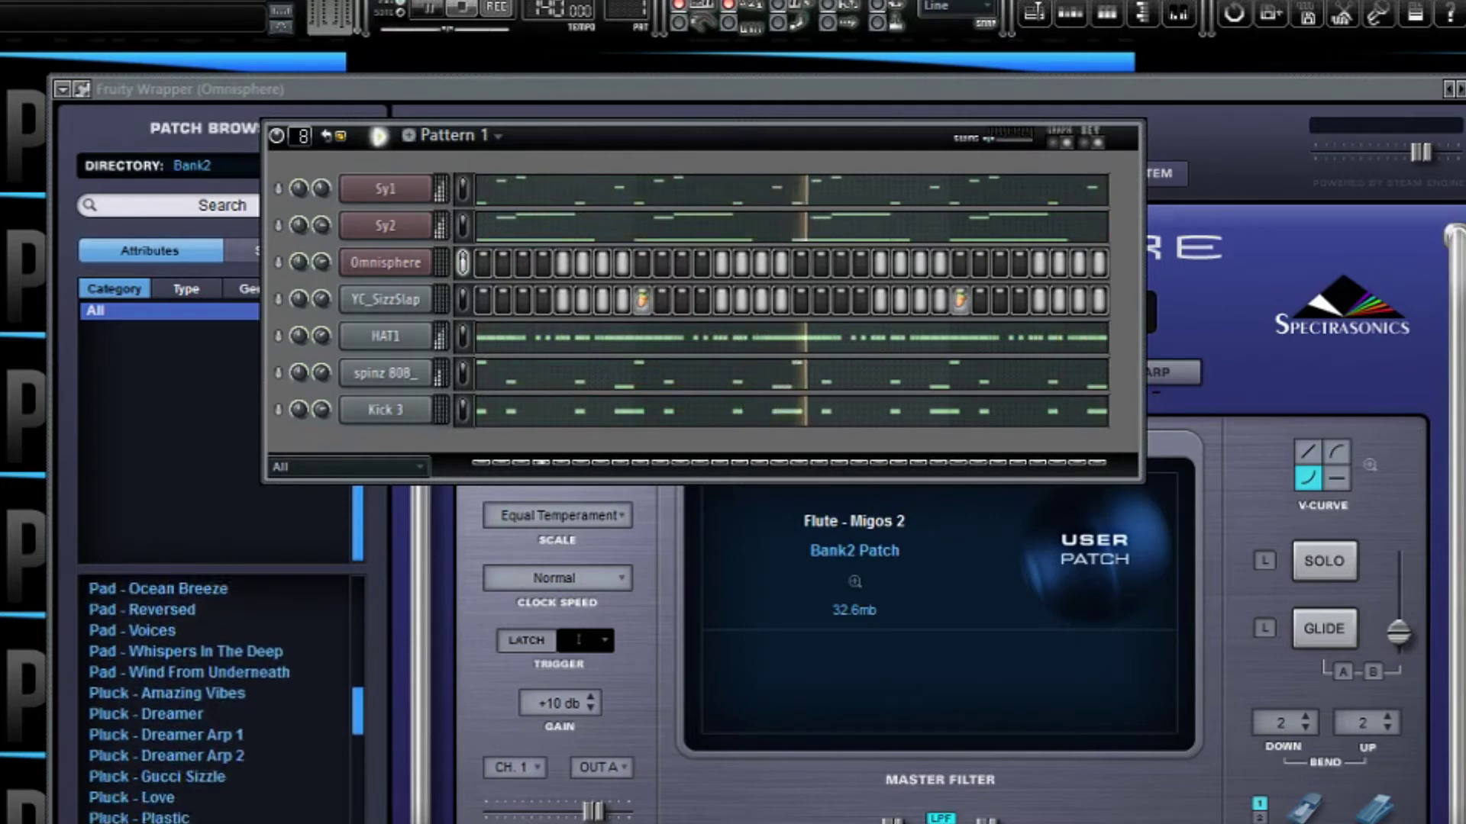
scroll(221, 703, down, 1)
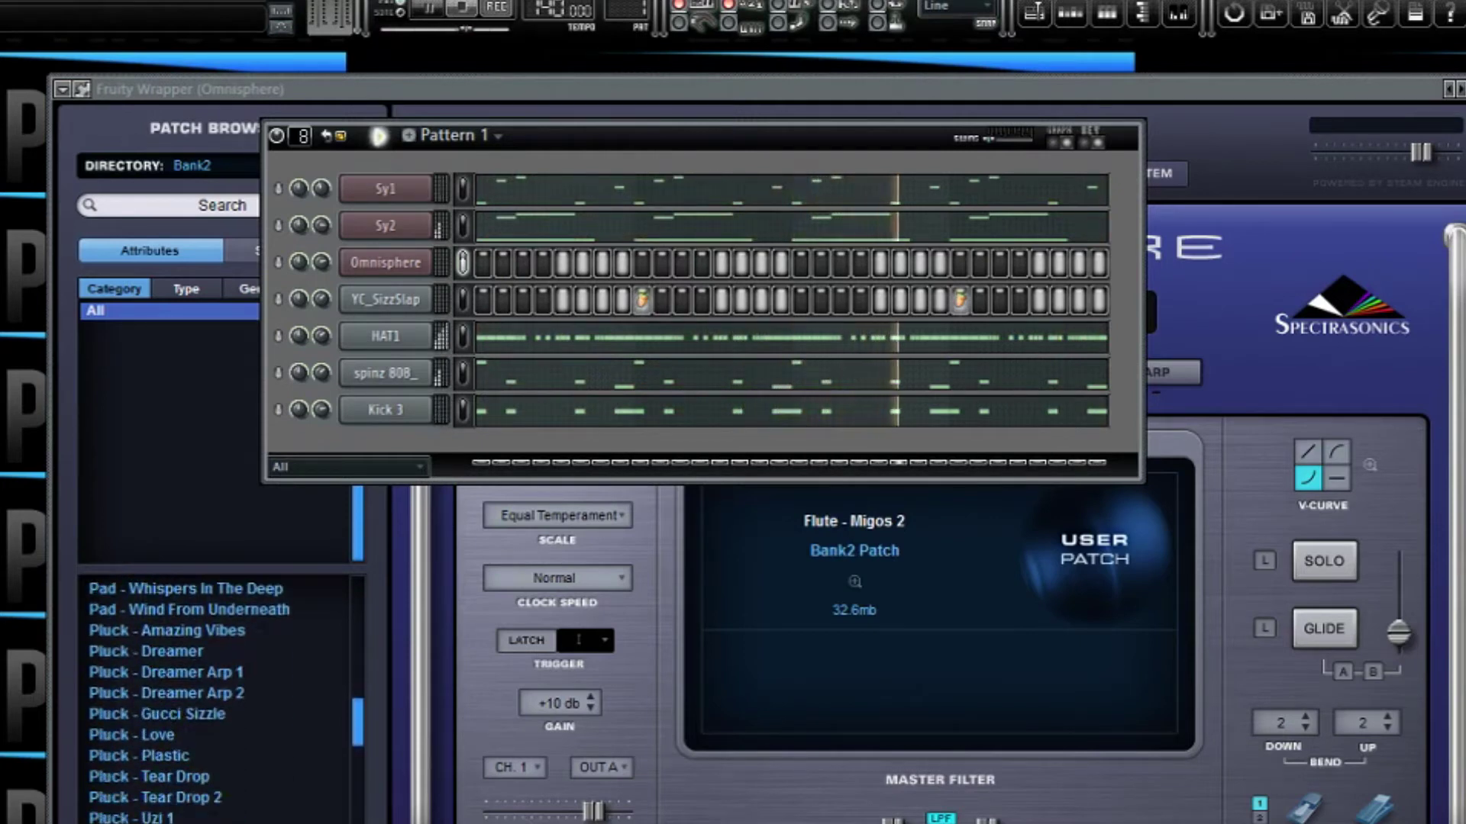
click(168, 756)
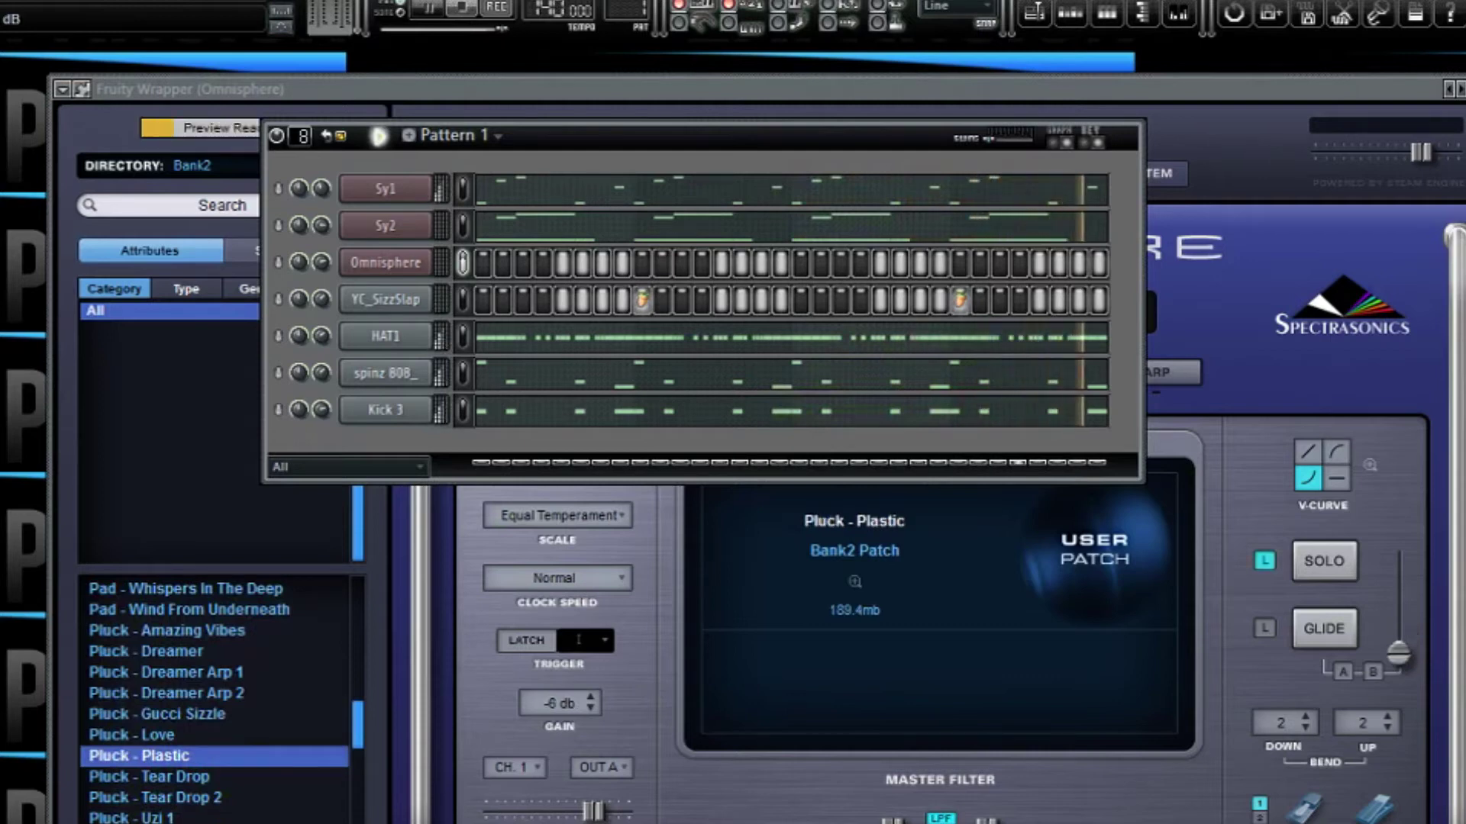
click(168, 735)
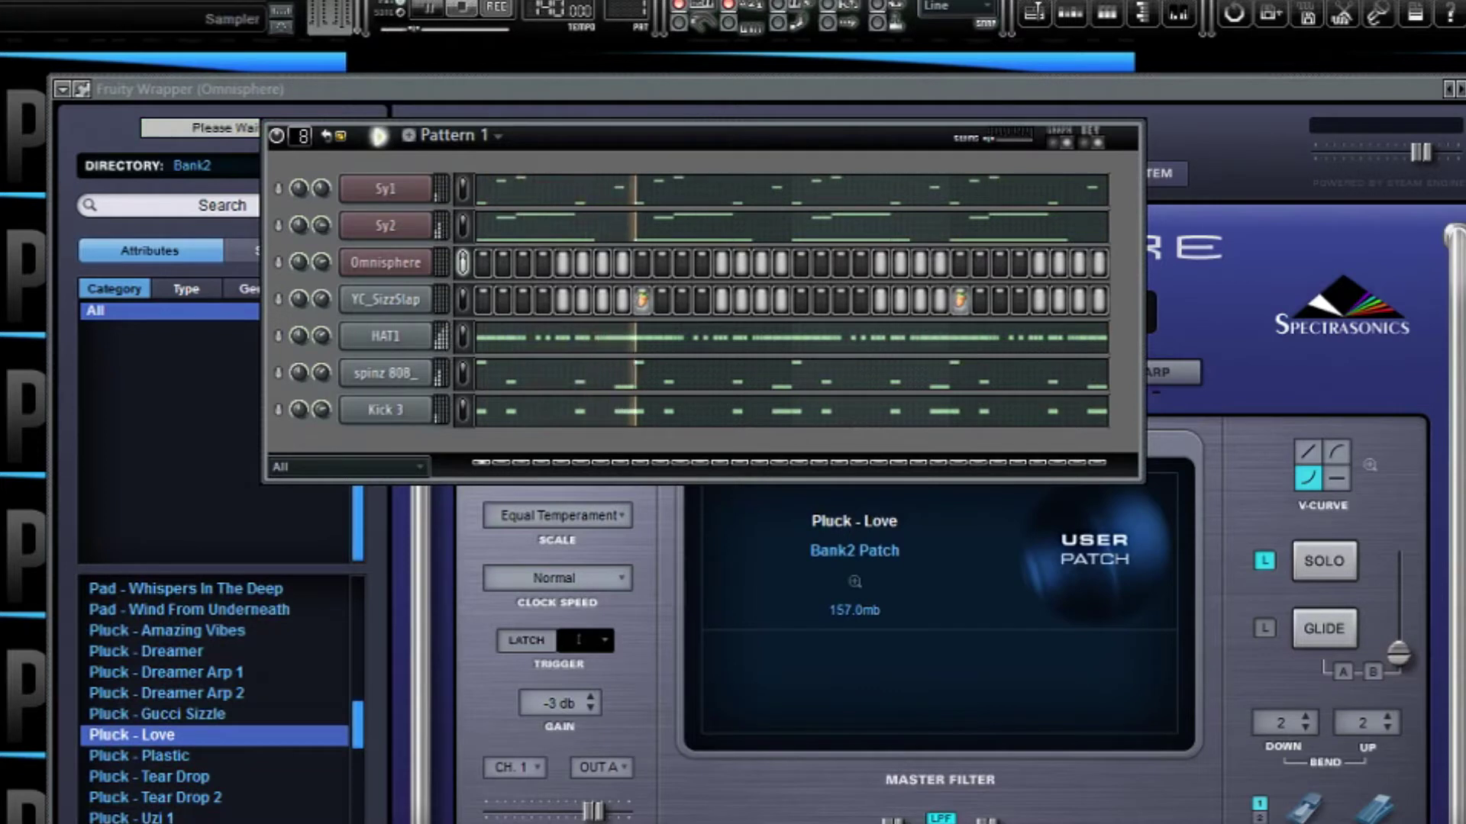
drag(717, 135, 733, 143)
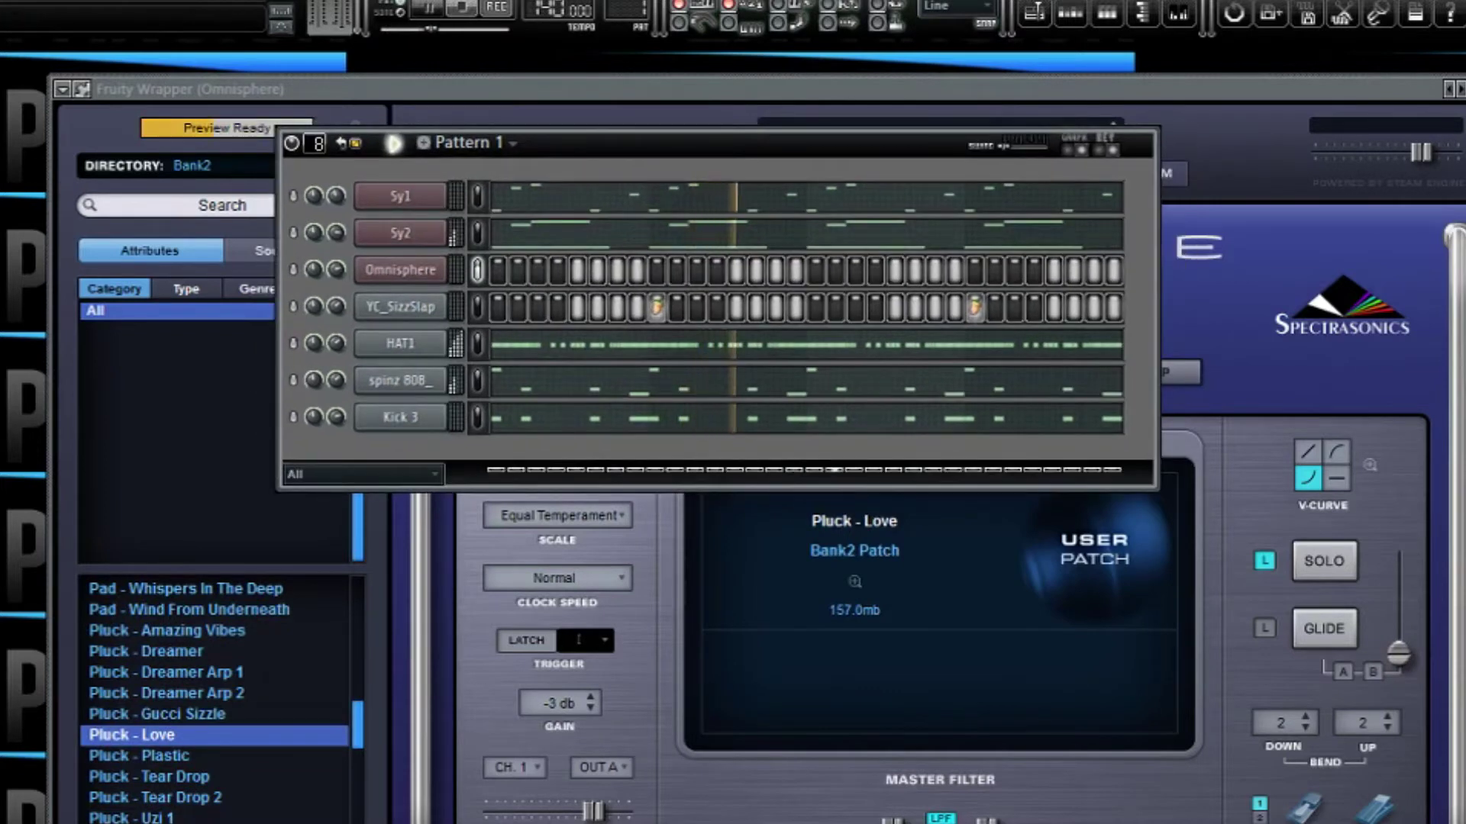
key(space)
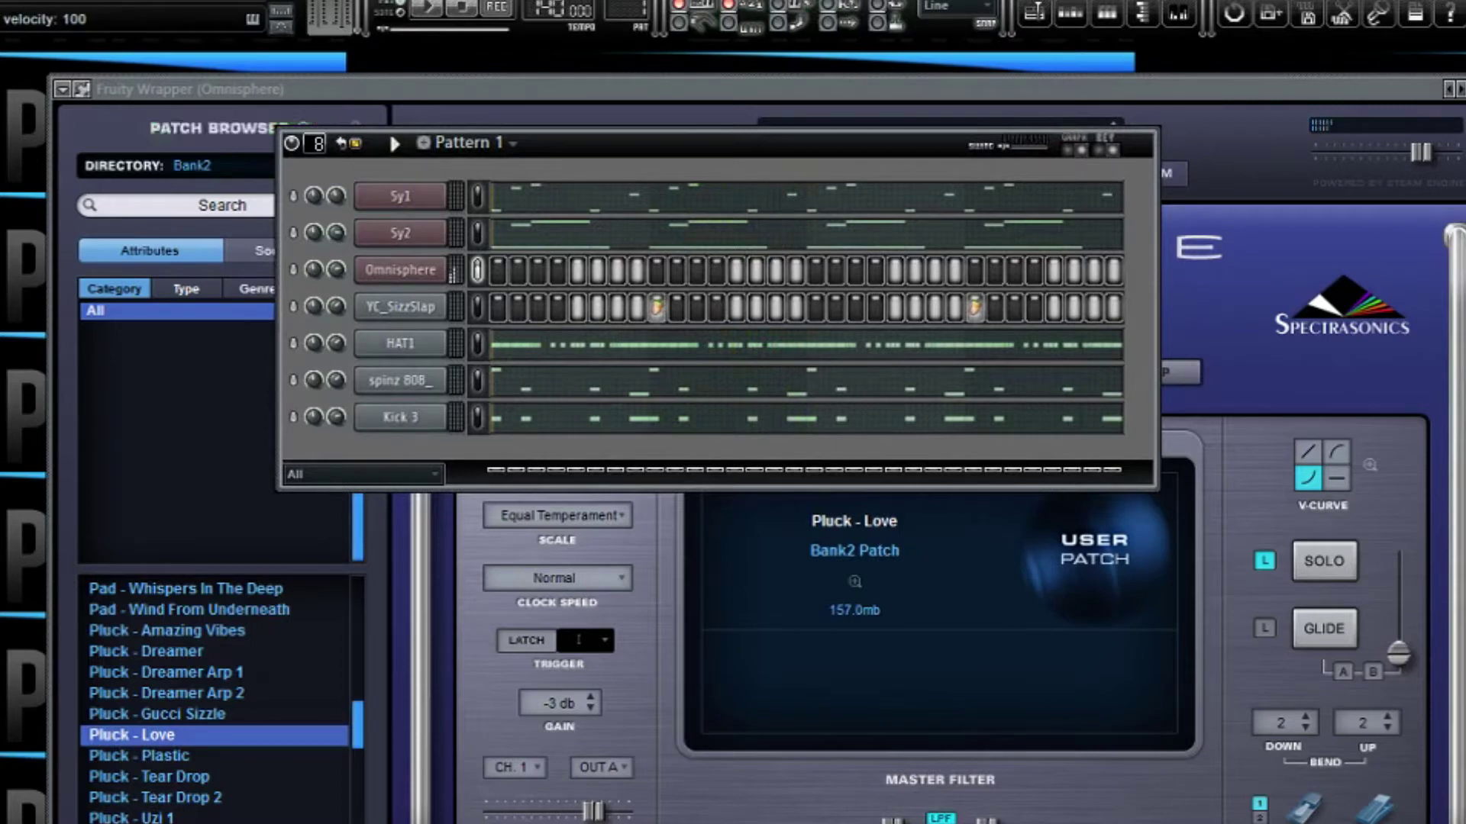
Mute the YC_SizzSlap, HAT1, spinz 808_ and Kick 3 channels
right_click(435, 270)
click(488, 269)
key(Escape)
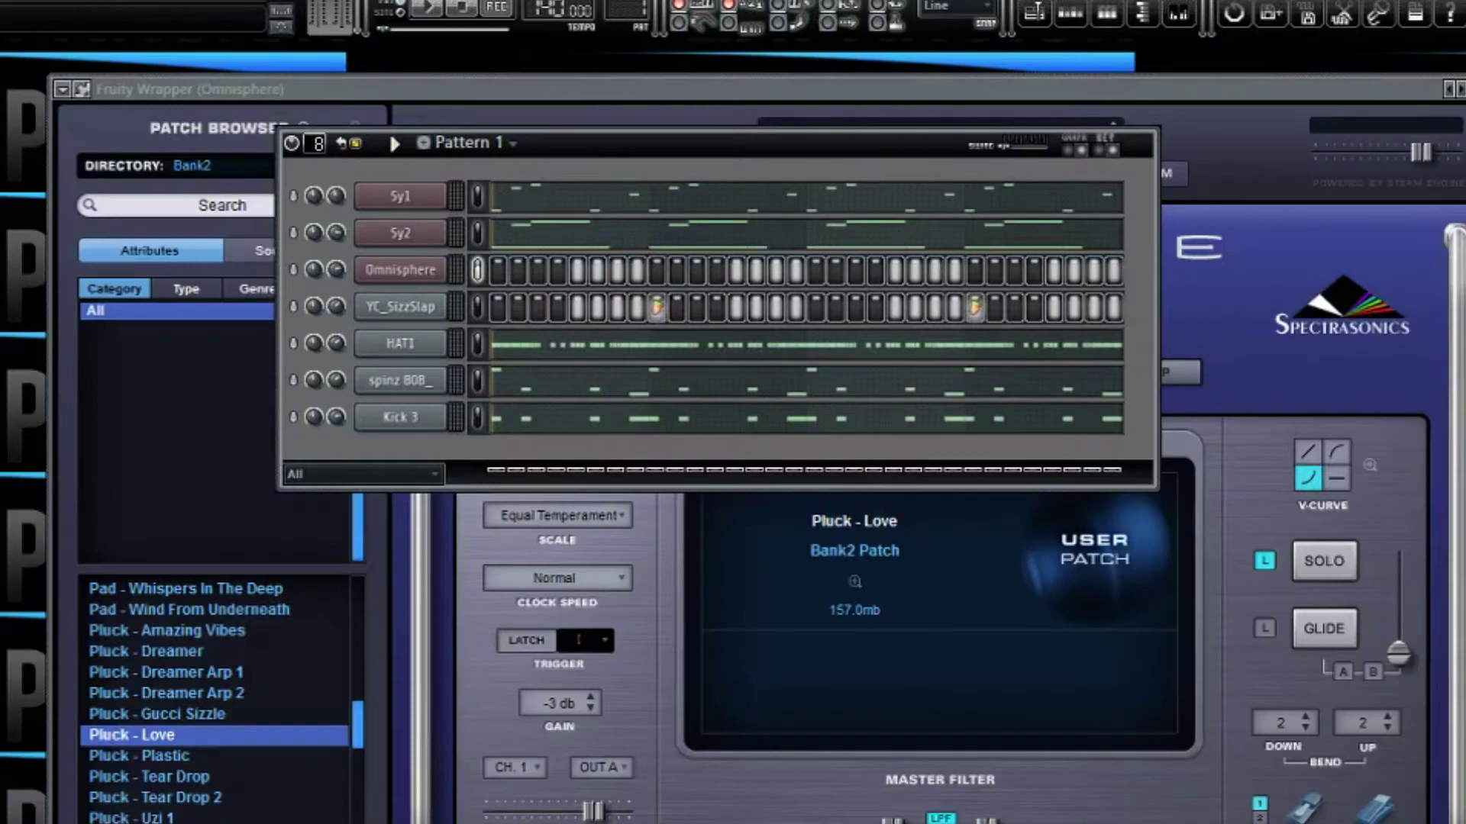
right_click(293, 269)
click(325, 292)
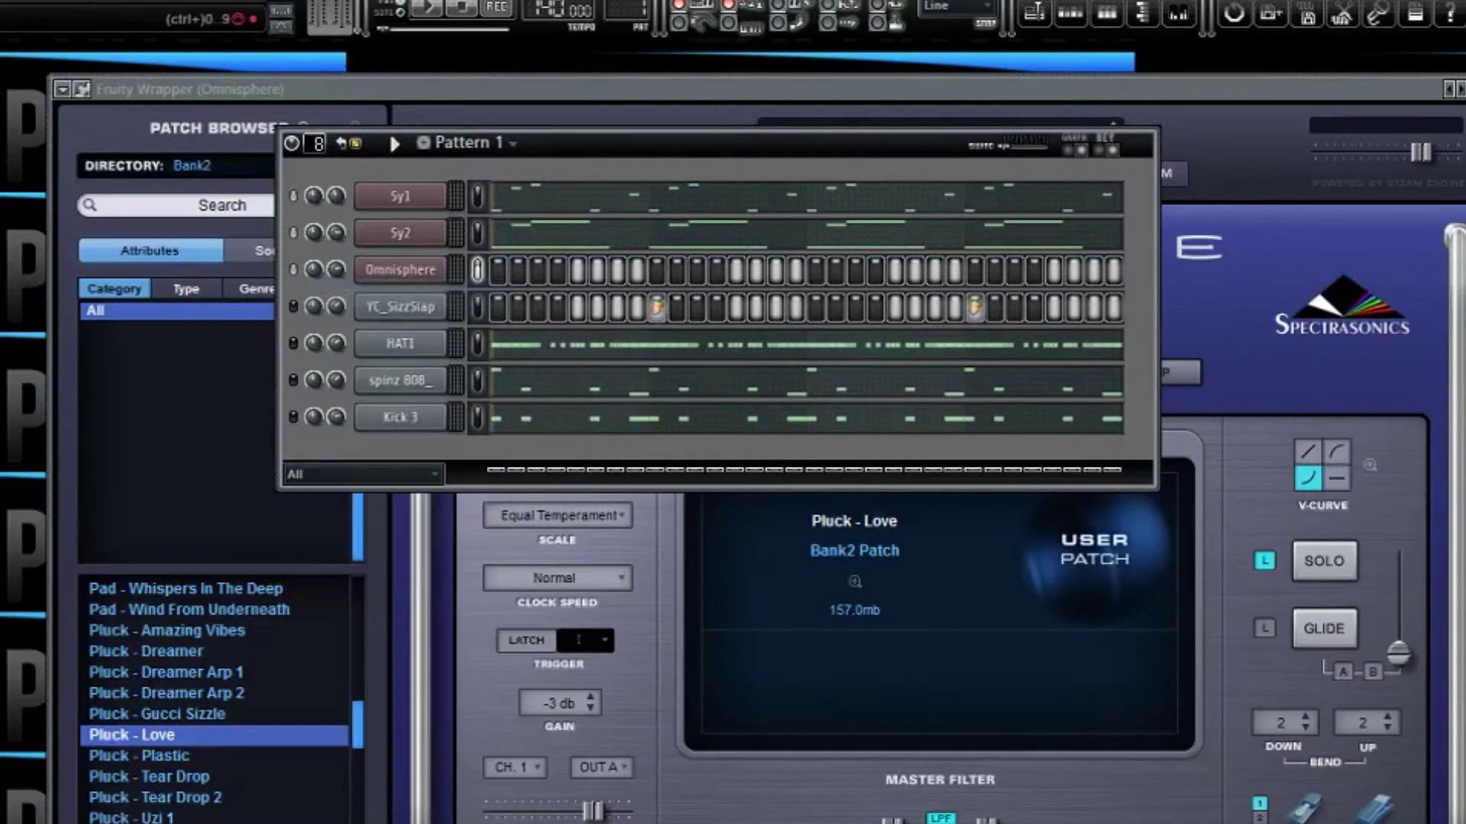
Open the Omnisphere channel's piano roll, show several bars at once, and place a C6 note early in bar 1
right_click(439, 267)
click(489, 269)
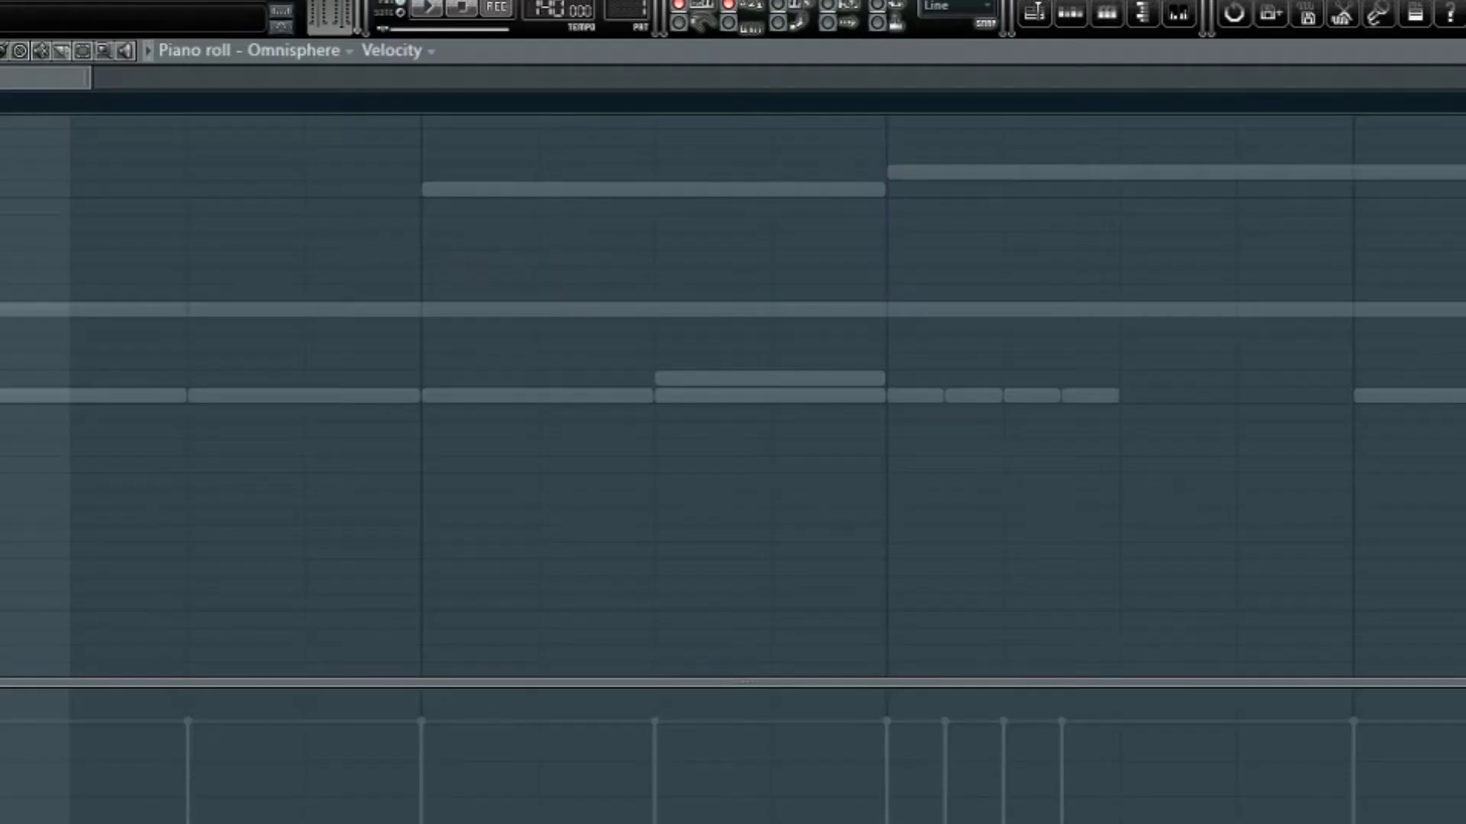
drag(88, 77, 767, 77)
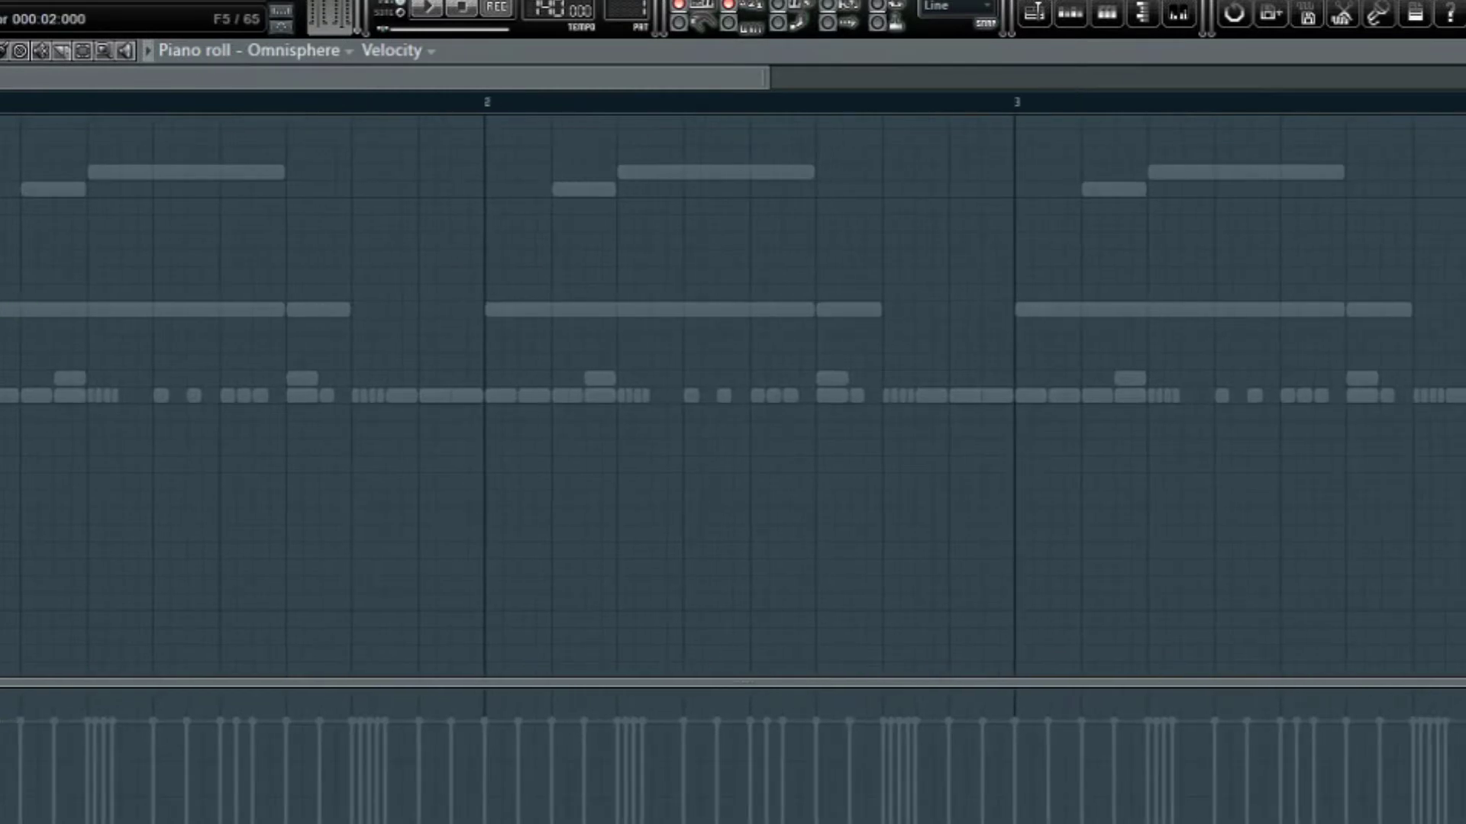
click(3, 190)
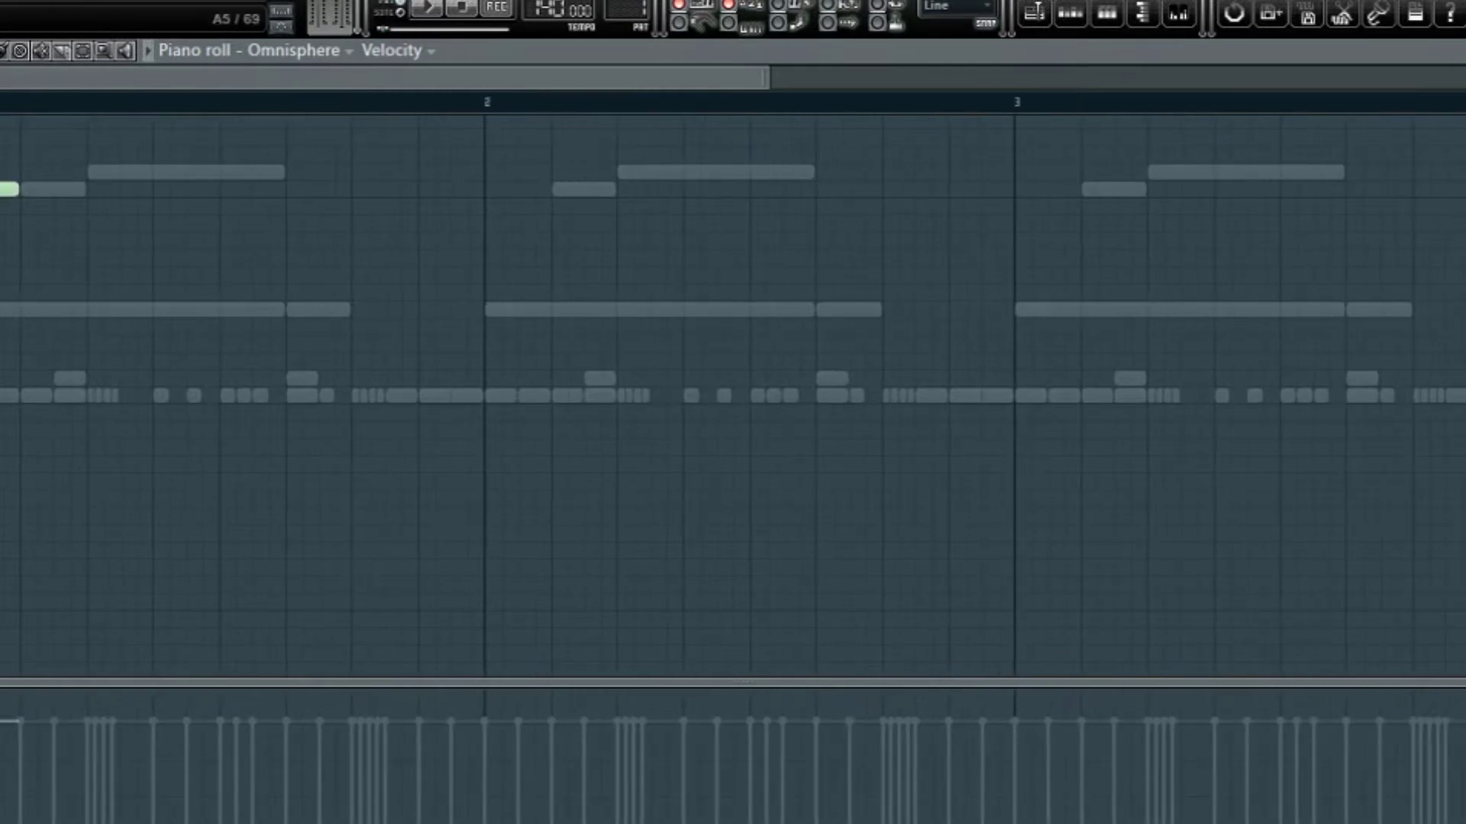
key(shift+Up)
key(shift+Up)
key(shift+Up)
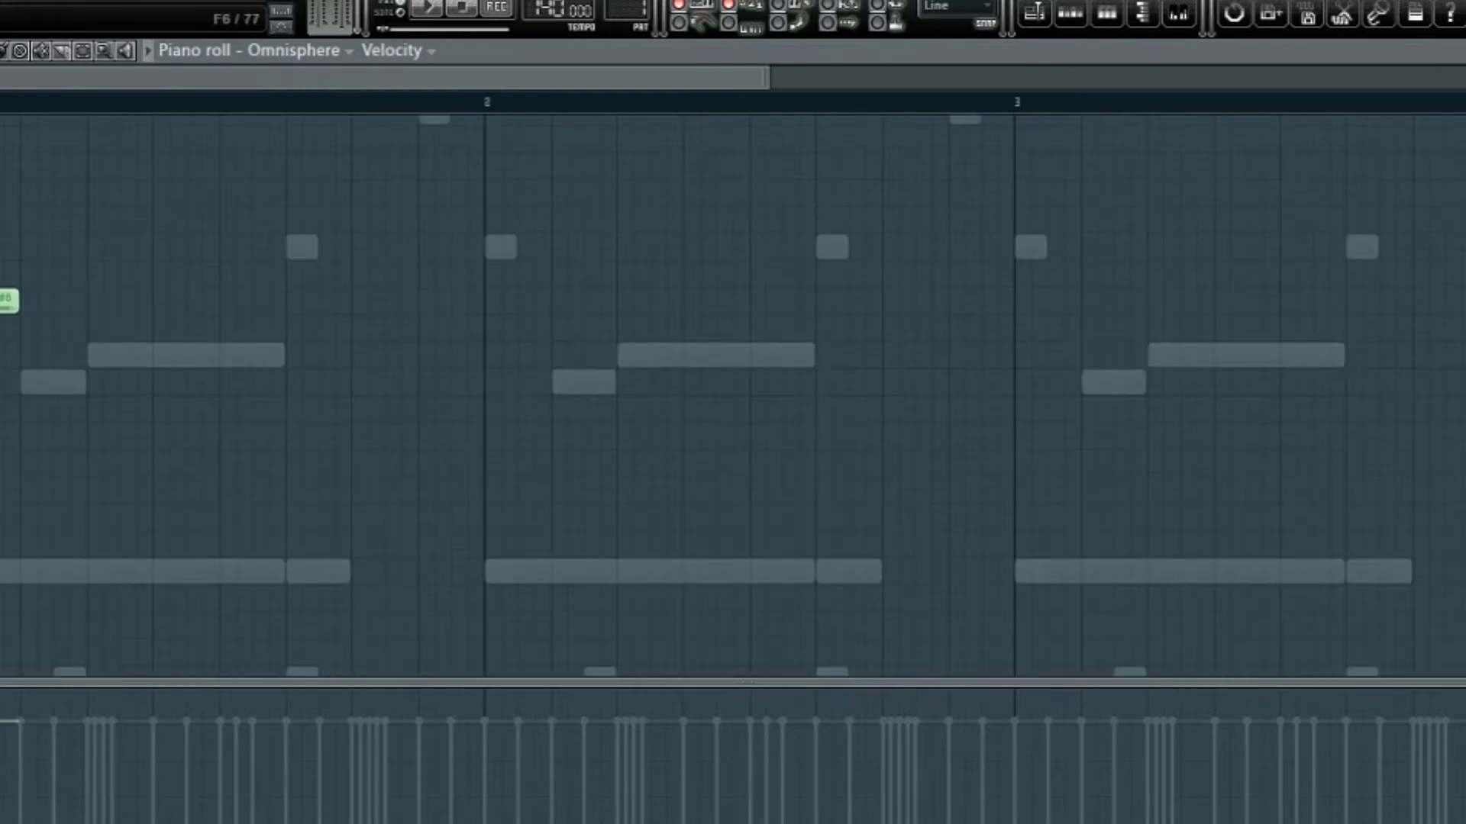
key(shift+Down)
key(shift+Down)
key(shift+Down)
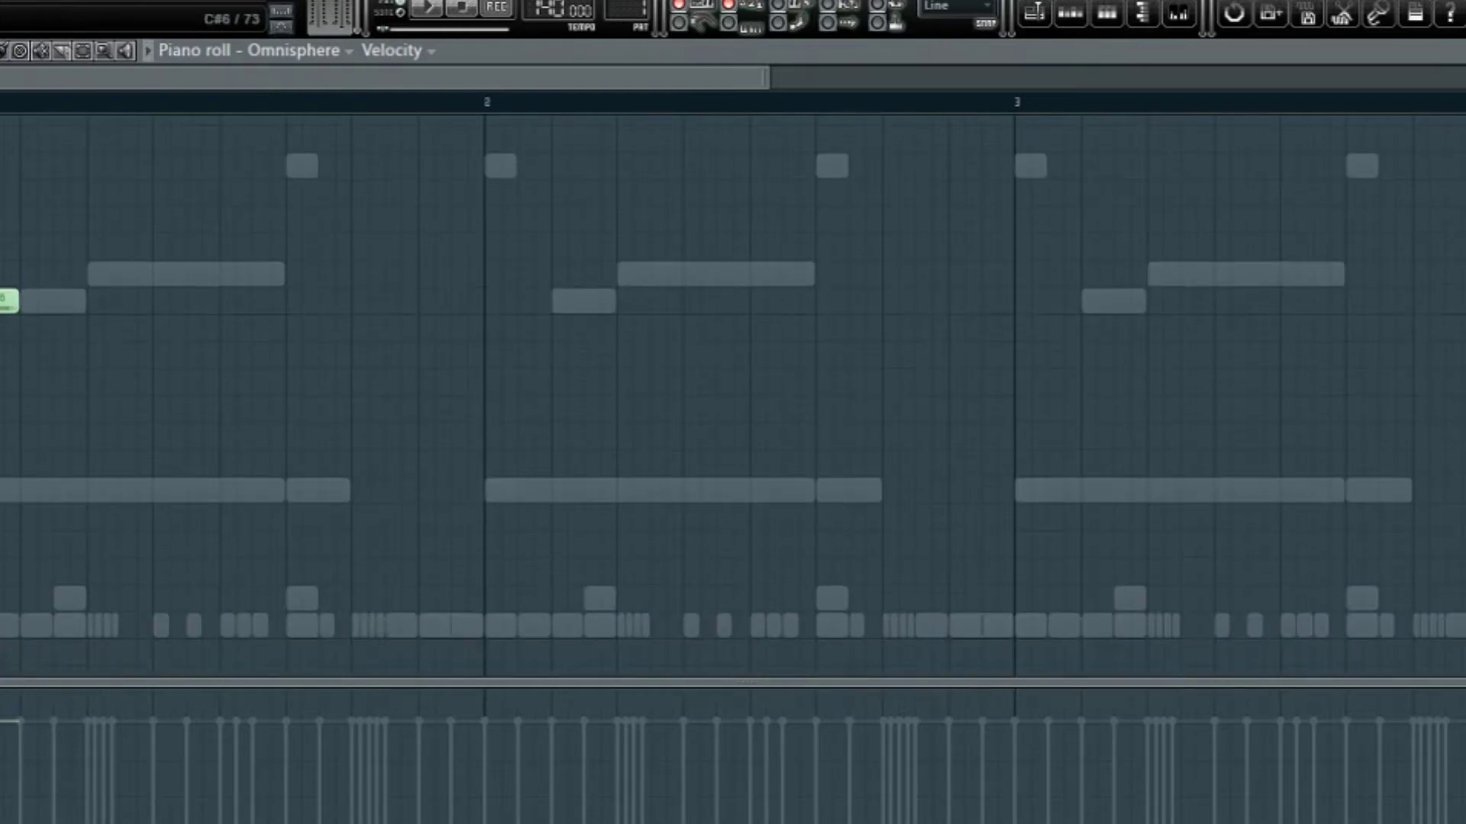
Extend the melody to E6 and G#6, duplicate the phrase and nudge the copy one sixteenth later
click(67, 274)
key(shift+Up)
key(shift+Up)
key(shift+Up)
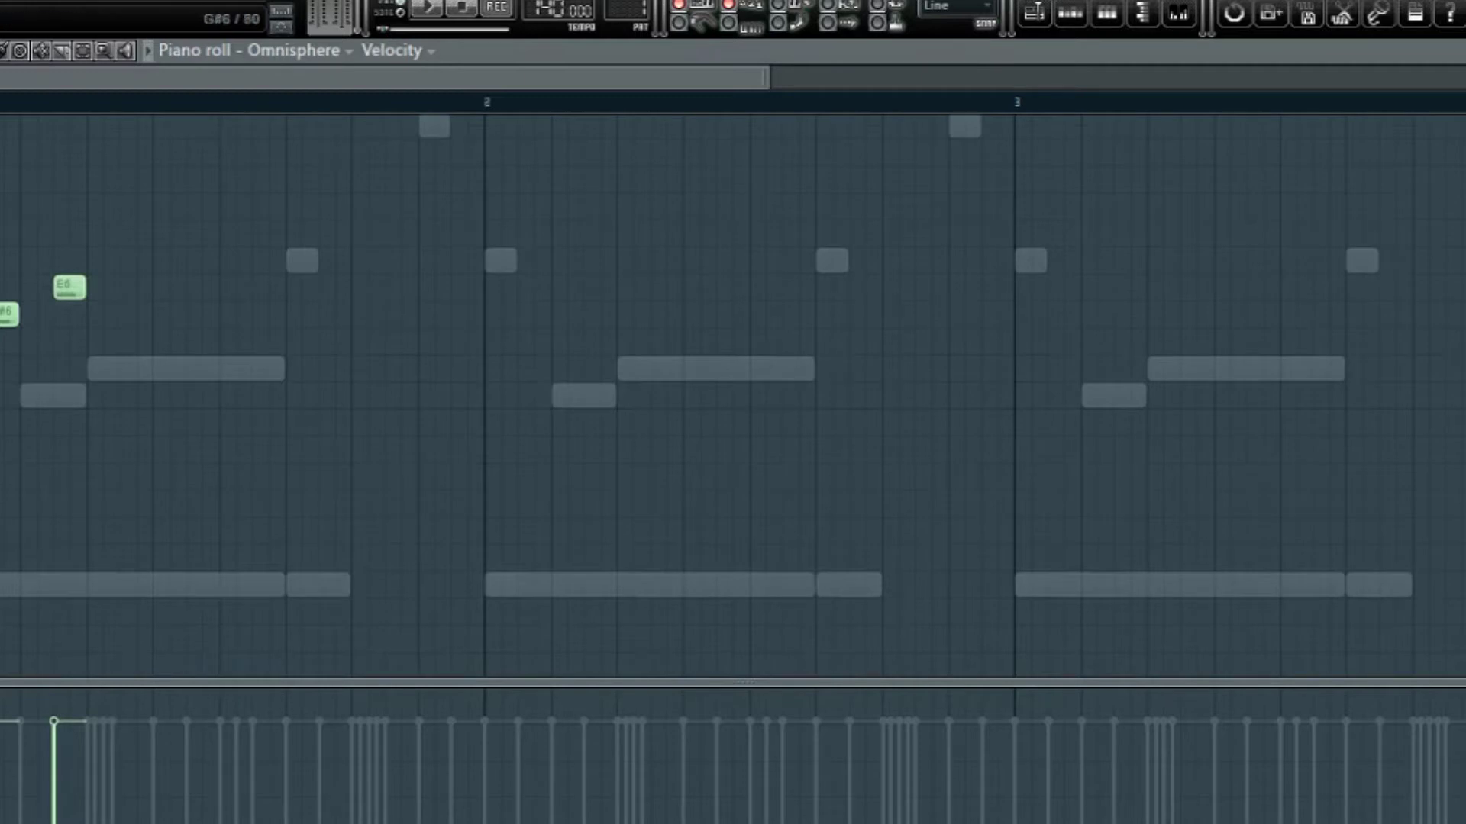
click(164, 179)
key(ctrl+b)
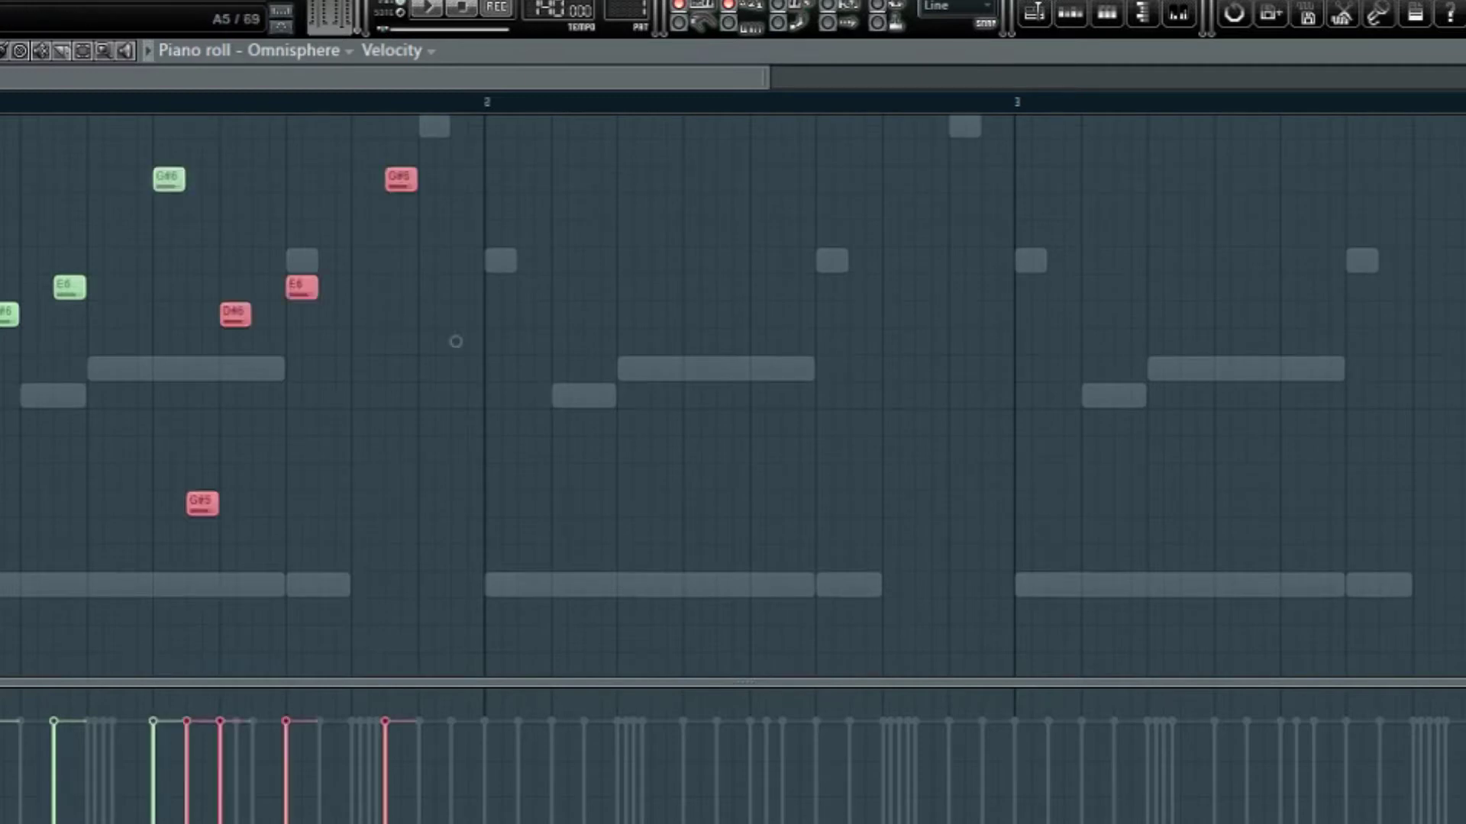
key(shift+Right)
key(shift+Right)
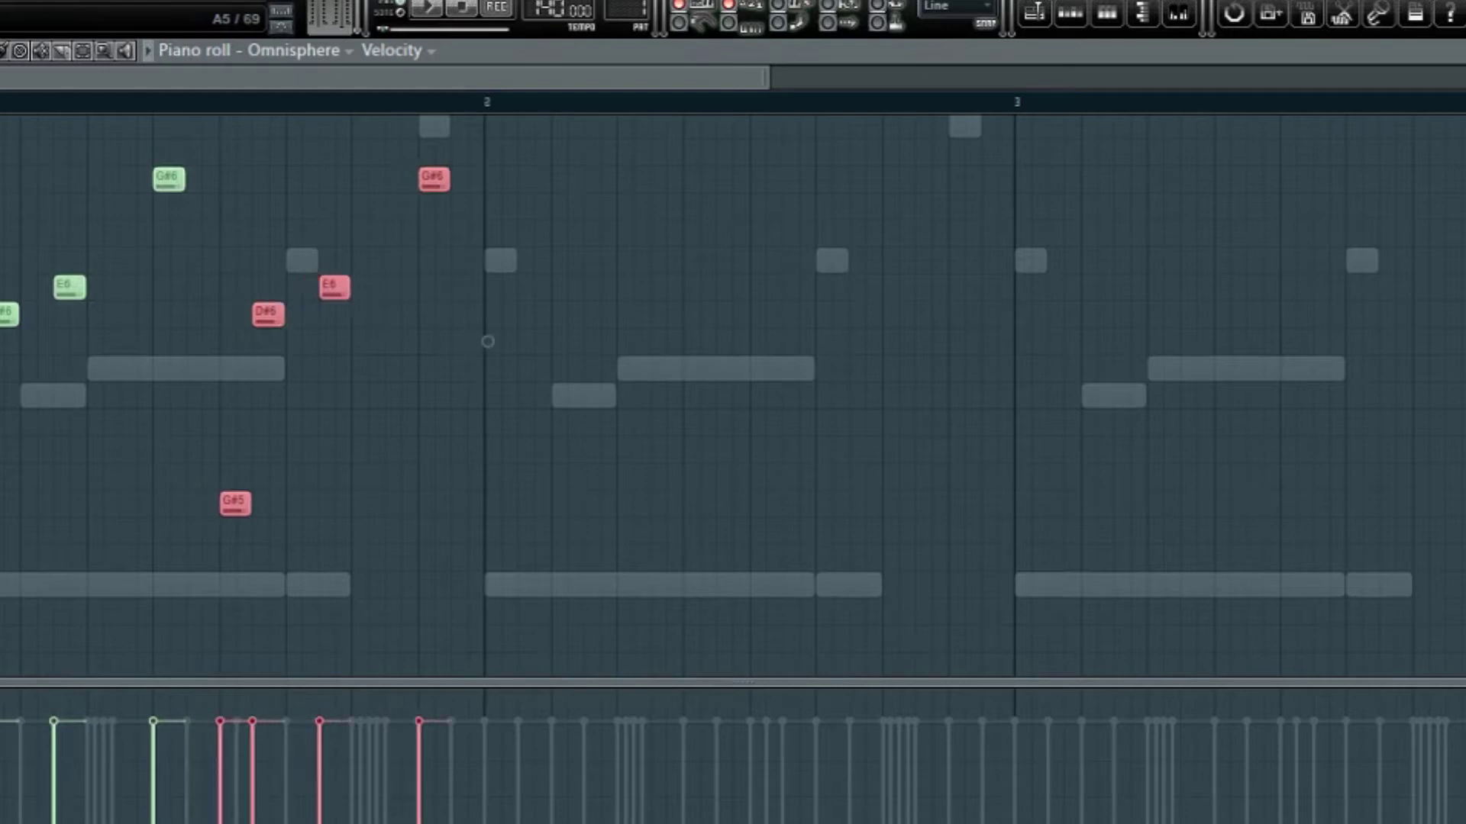
Transpose all the melody notes down three semitones, check them in playback, and raise them one octave
click(334, 476)
right_click(335, 476)
key(shift+Down)
key(shift+Down)
key(shift+Down)
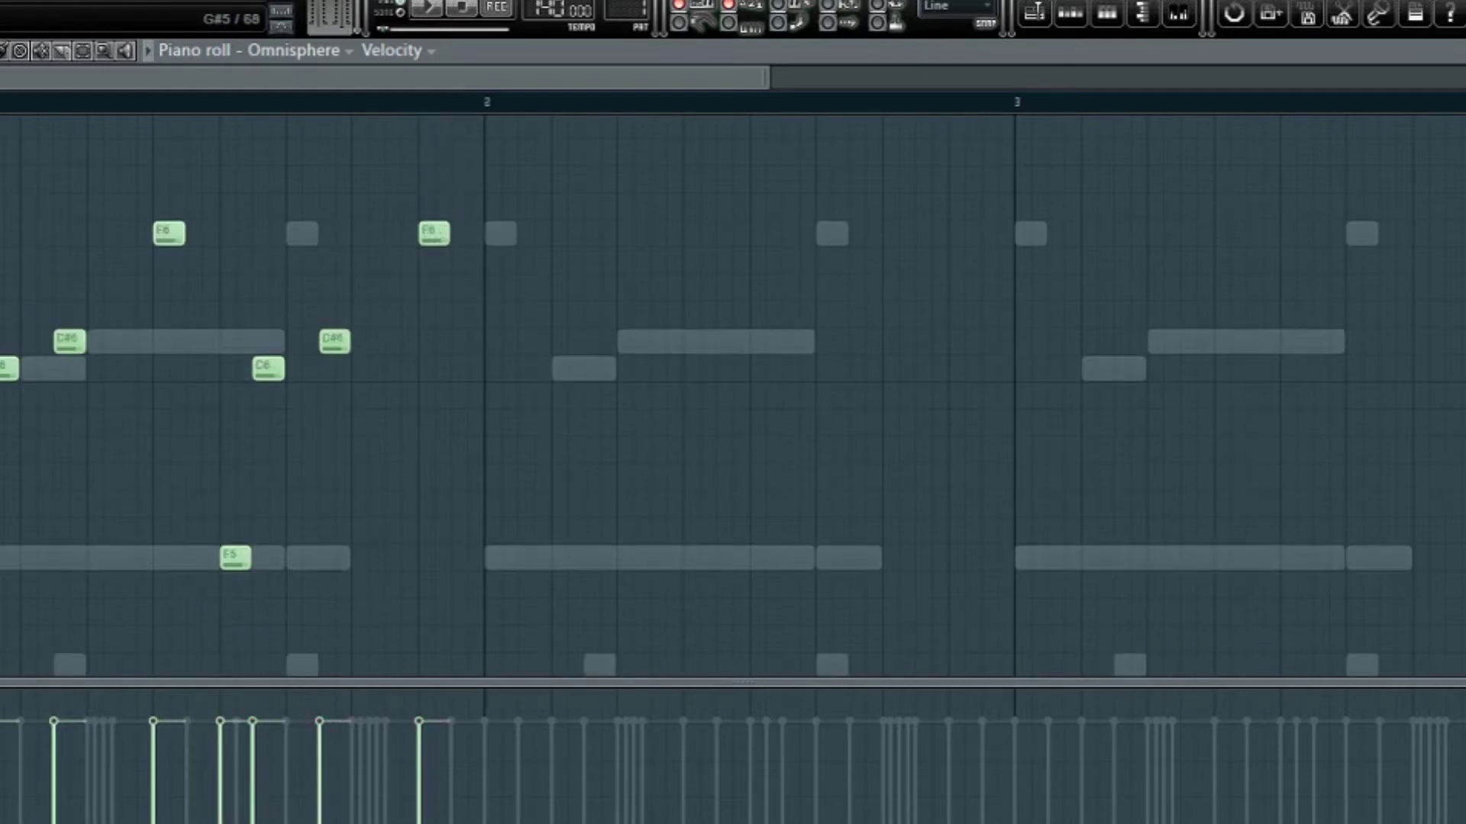
key(space)
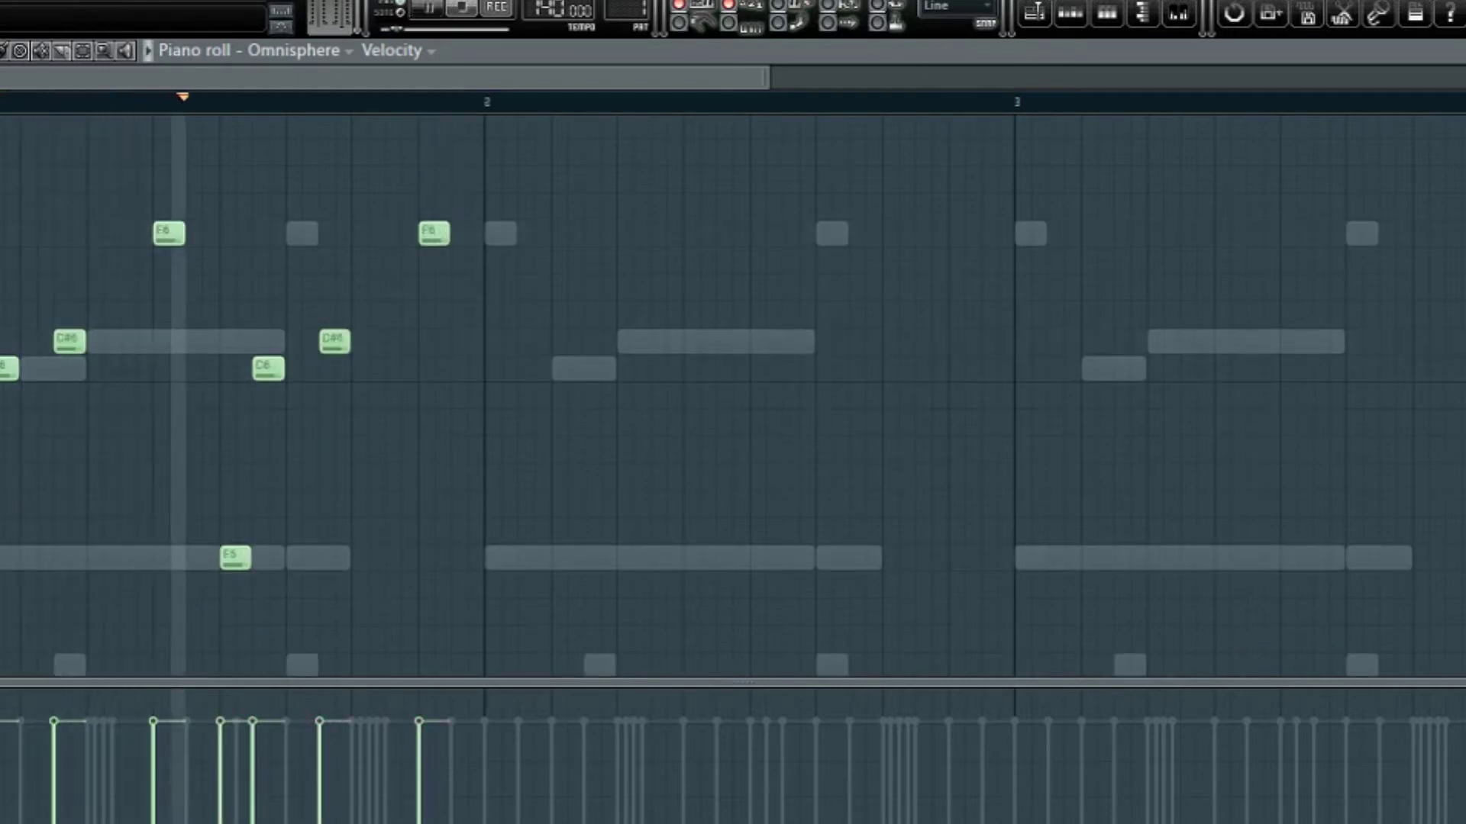
key(space)
key(ctrl+Up)
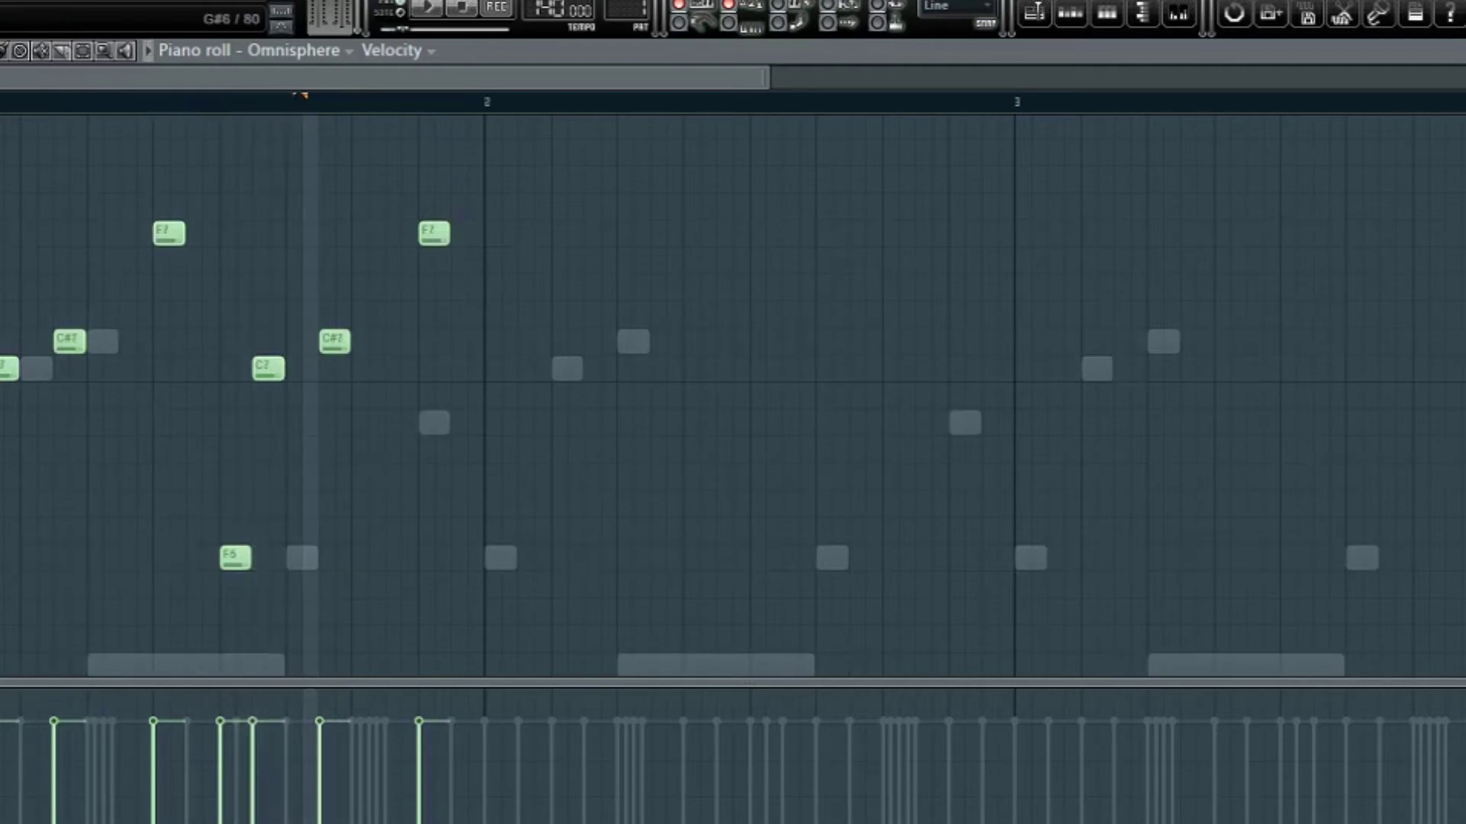
Move the first C#7 one sixteenth earlier and the first F7 two sixteenths earlier, and transpose the melody up three semitones
drag(69, 341, 37, 341)
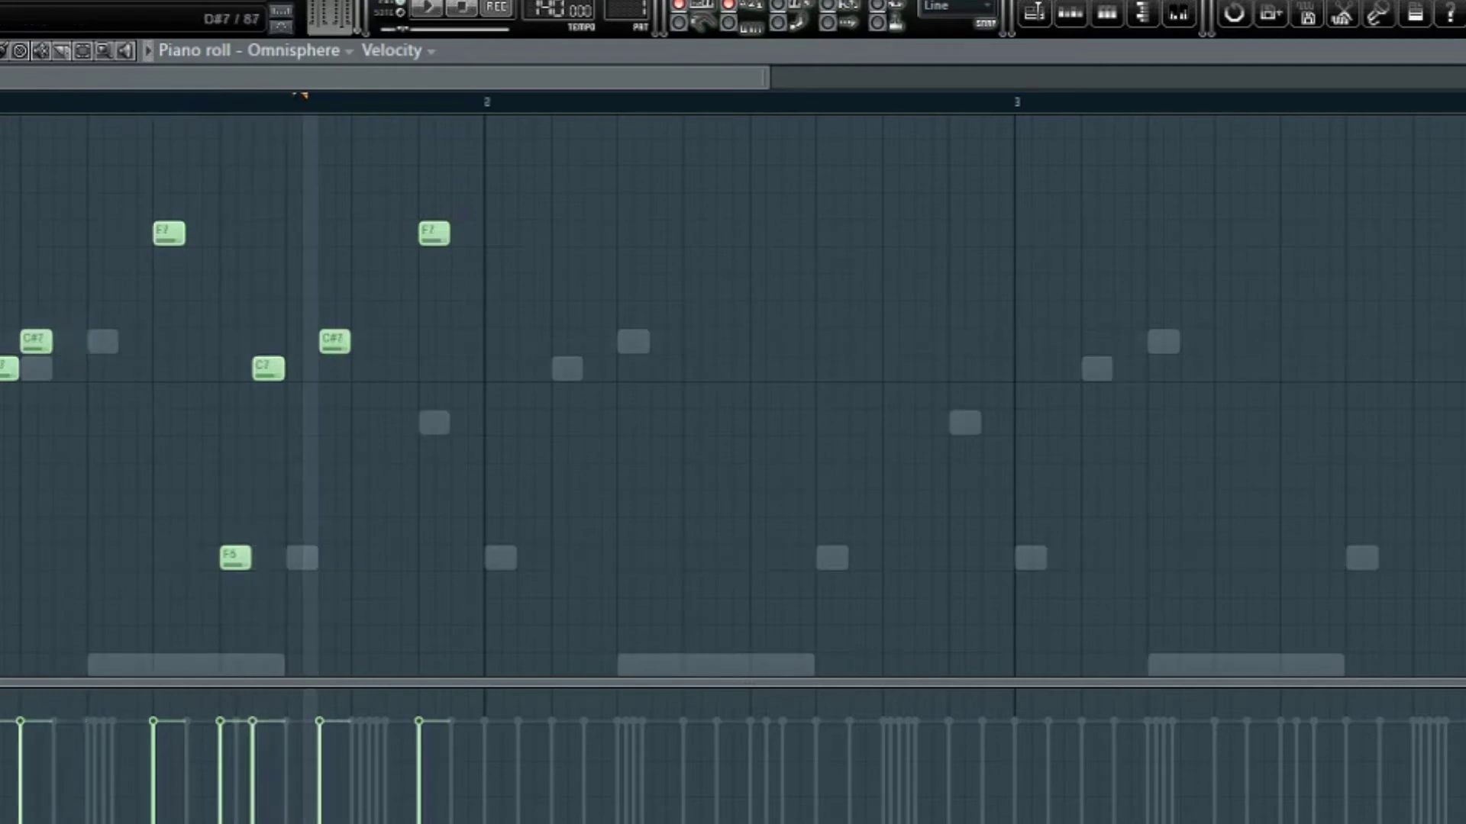
drag(168, 233, 103, 233)
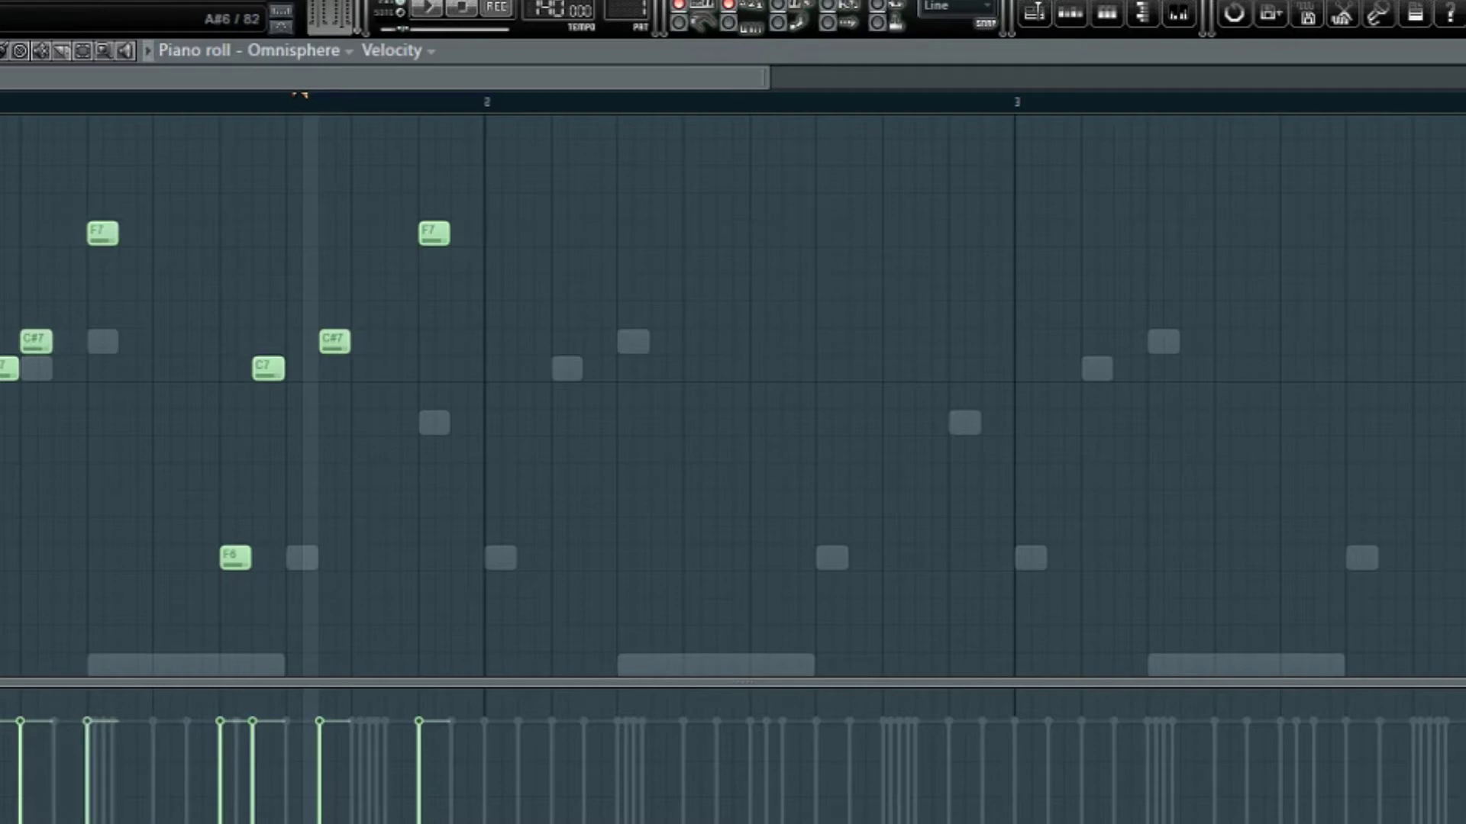
key(Up)
key(Up)
key(Up)
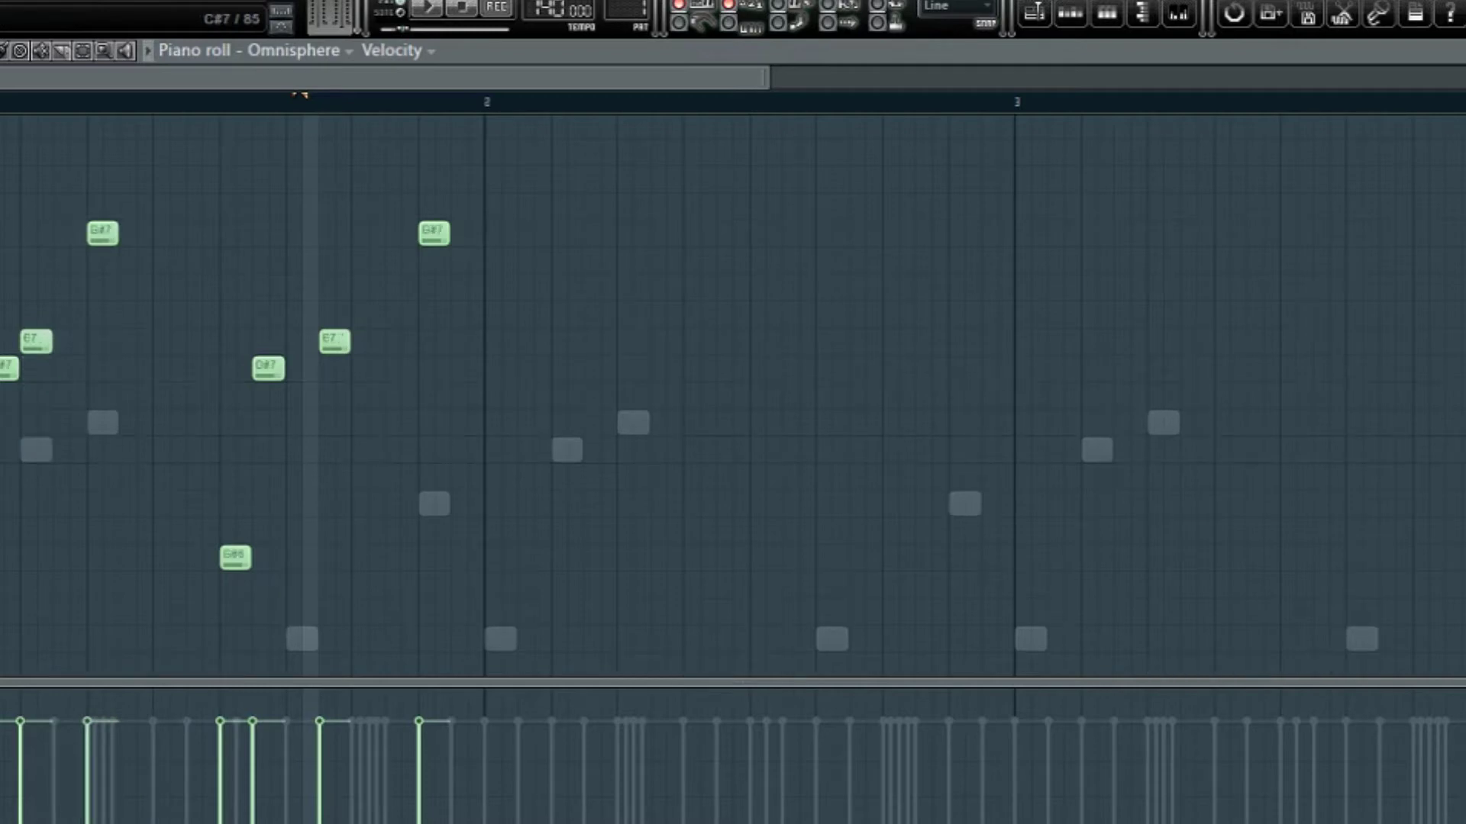
Add C#7 and F#7 notes after the first G#7, and delete the old copied phrase that follows them
click(167, 422)
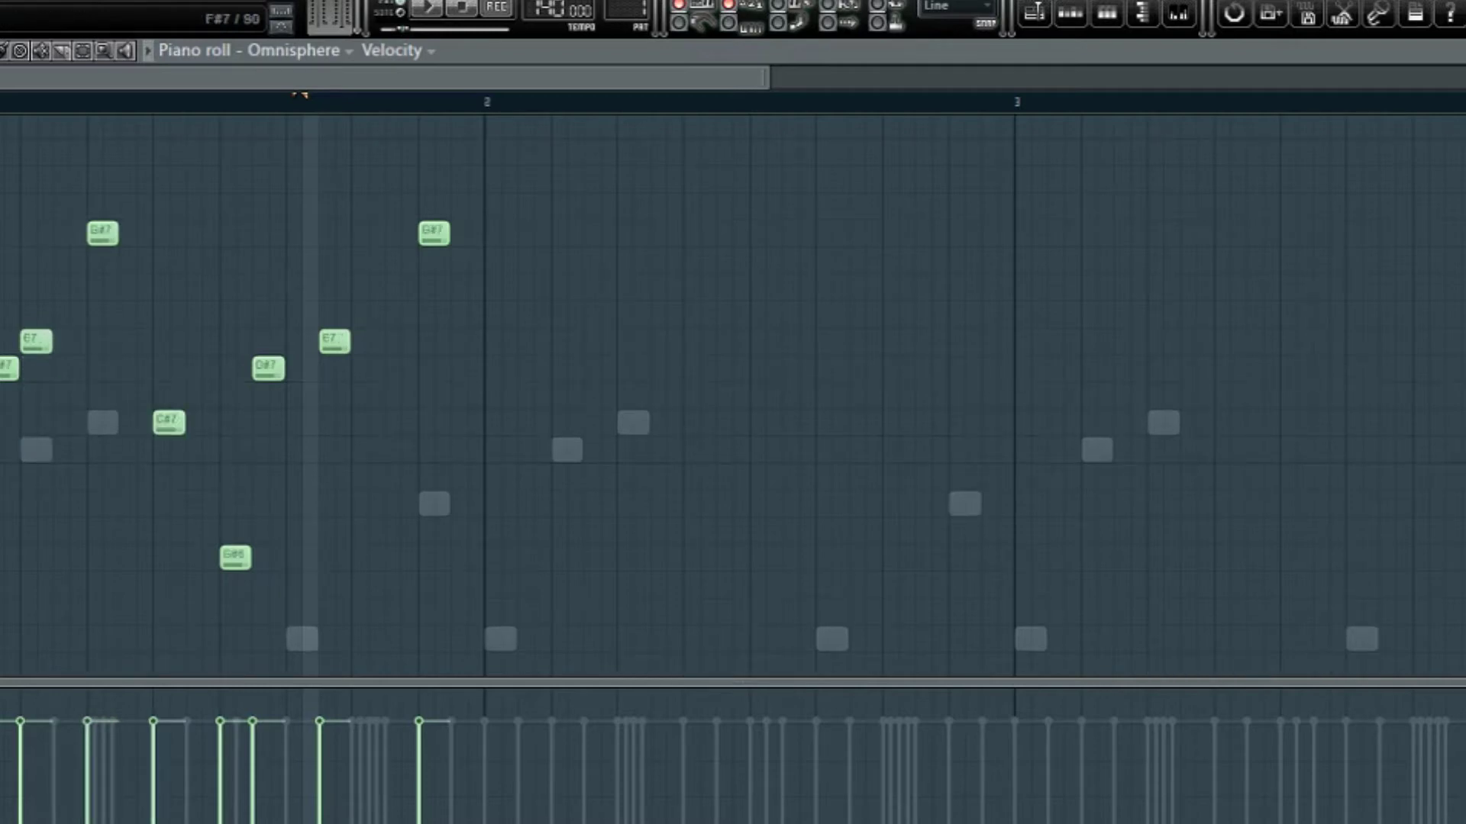
click(201, 287)
right_click(433, 233)
right_click(334, 342)
right_click(268, 369)
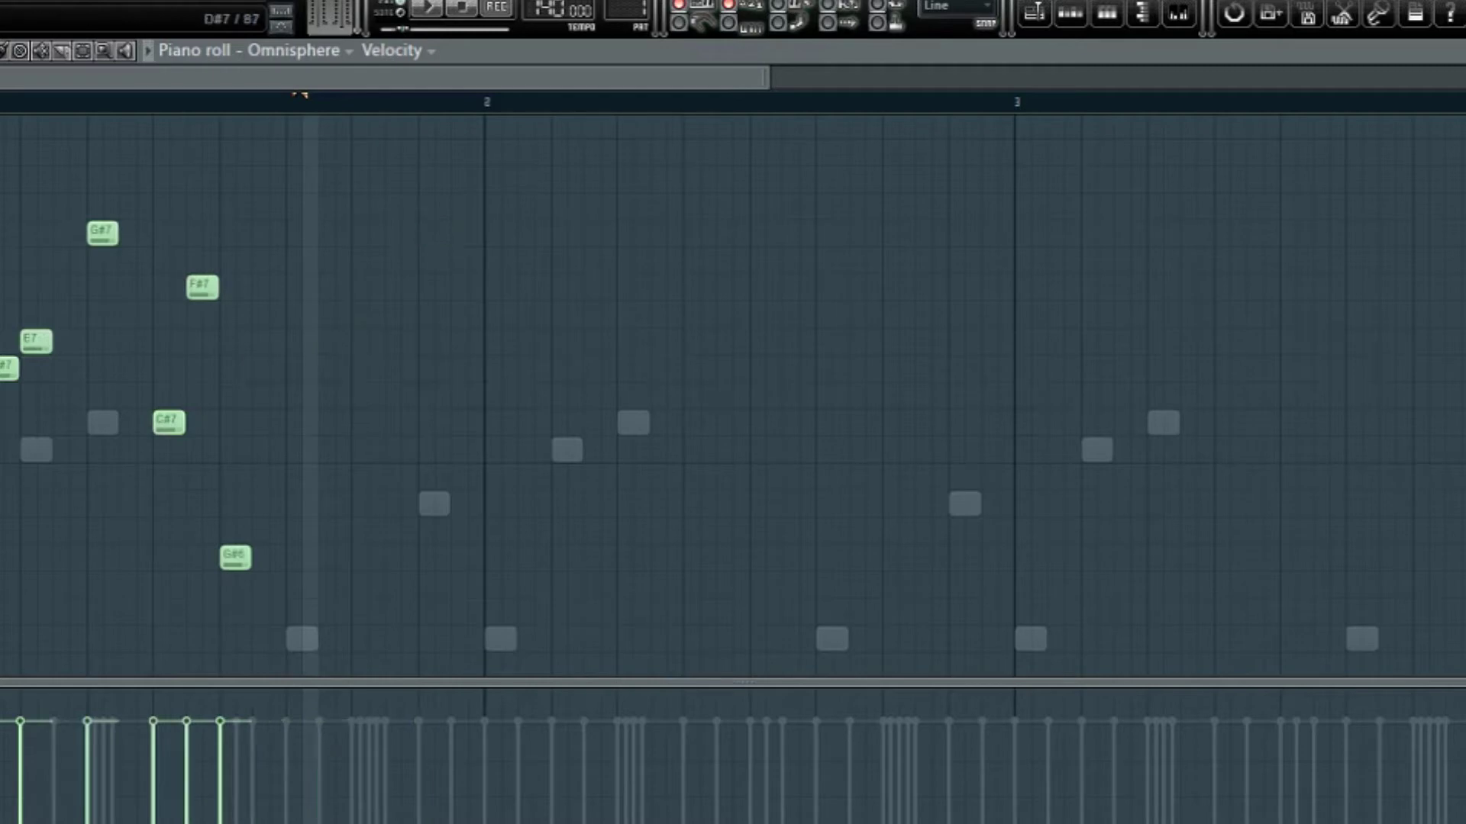
right_click(236, 558)
Duplicate the revised phrase so that its copy fills the rest of bar 1
key(ctrl+b)
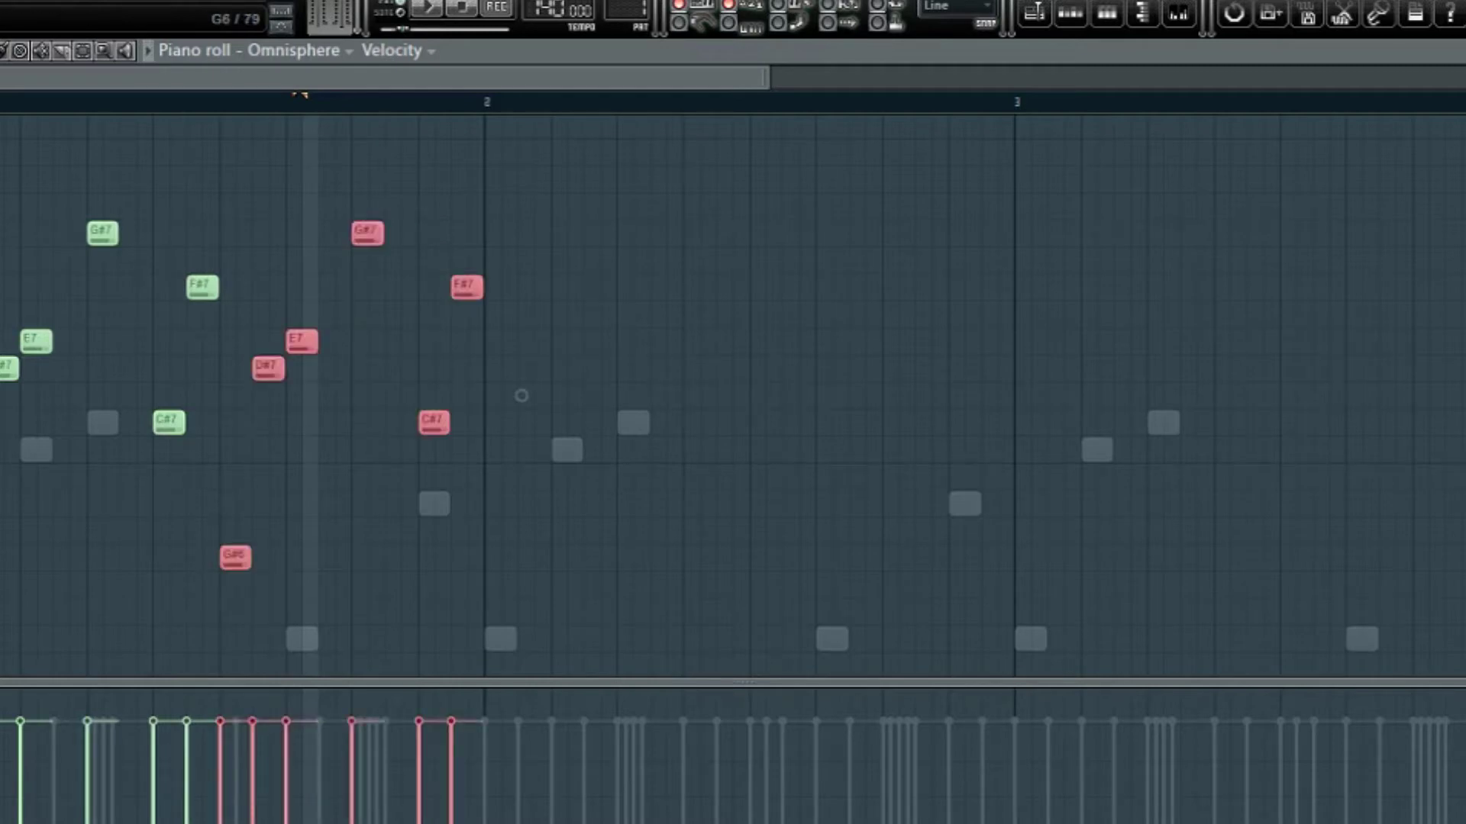
click(446, 584)
right_click(449, 585)
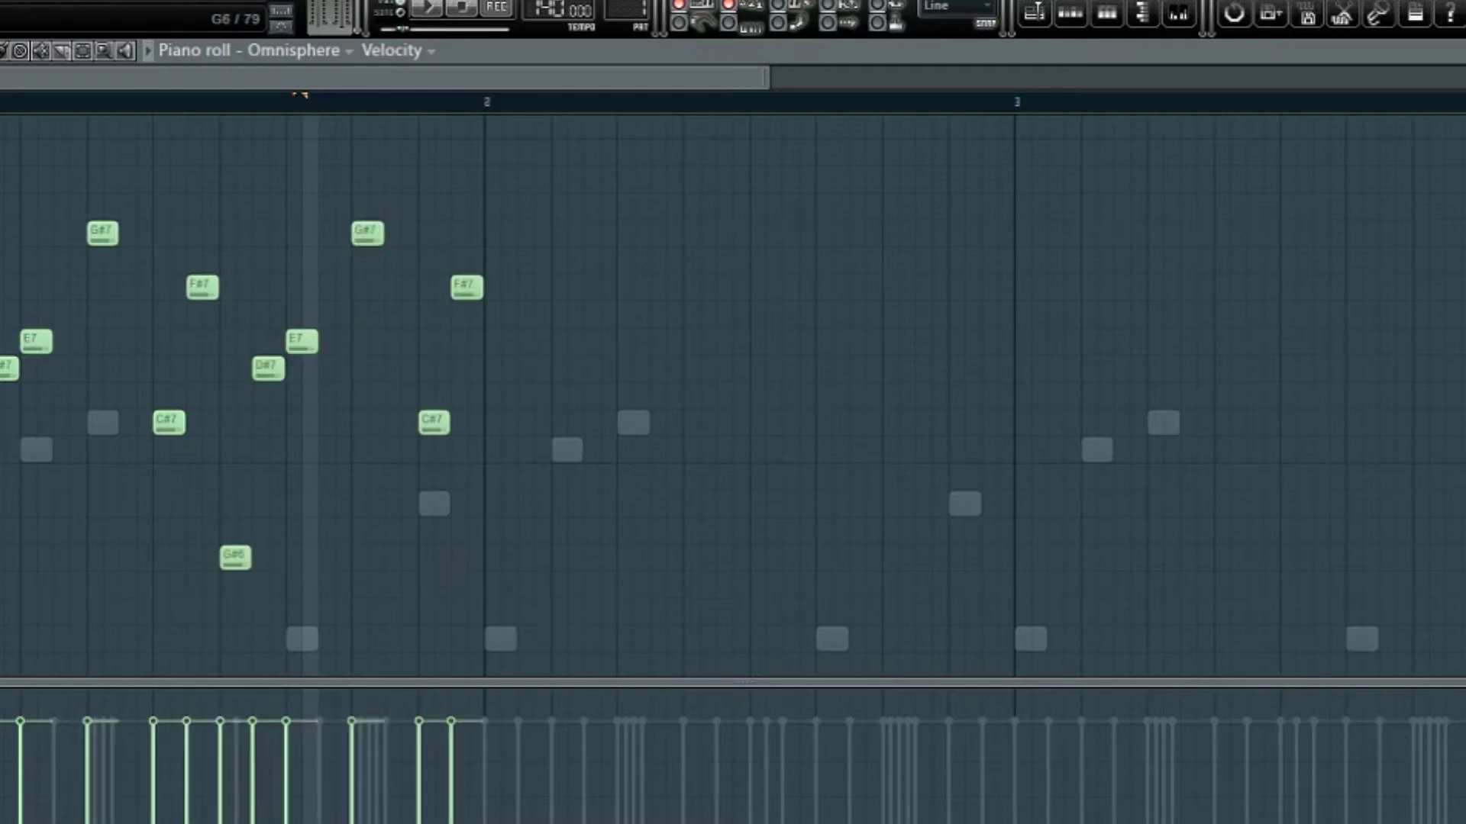
Transpose the whole melody down three semitones and one octave, checking it in playback
key(shift+Down)
key(shift+Down)
key(shift+Down)
key(space)
key(space)
key(ctrl+Down)
key(space)
key(Escape)
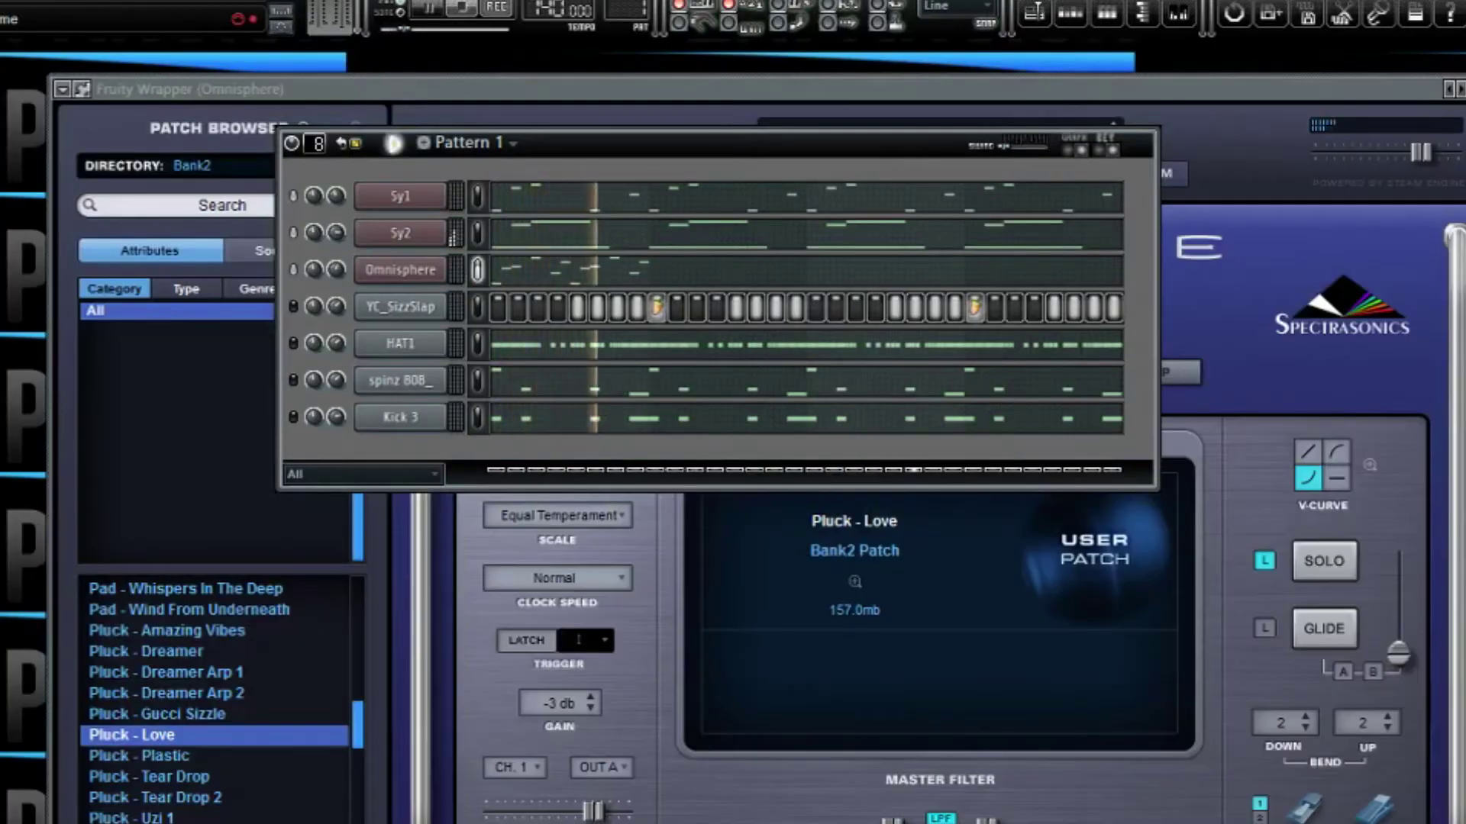
Reopen the Omnisphere piano roll with several bars in view and listen to the pluck melody
key(F7)
drag(90, 77, 680, 77)
key(space)
key(space)
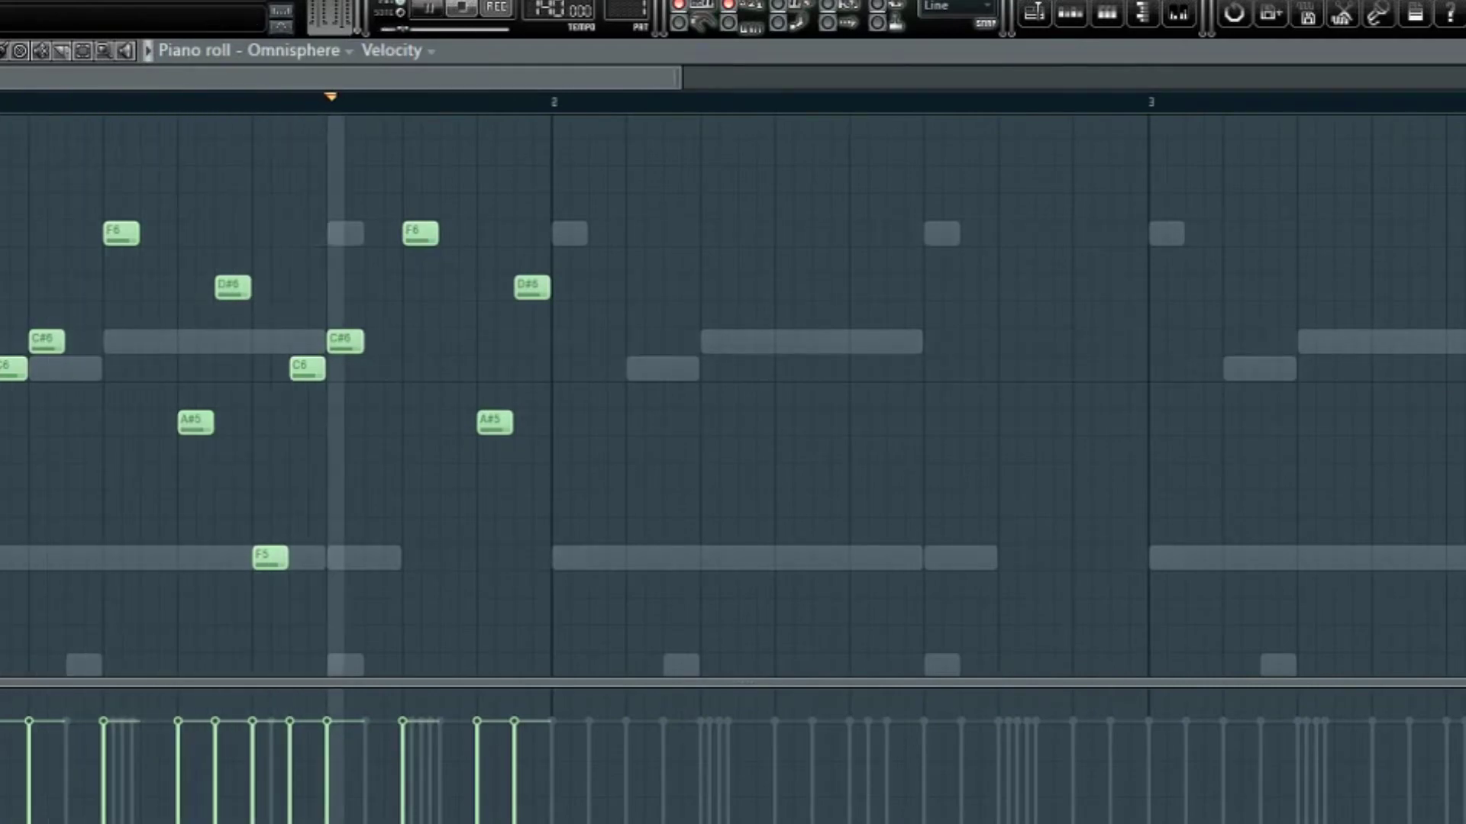
key(space)
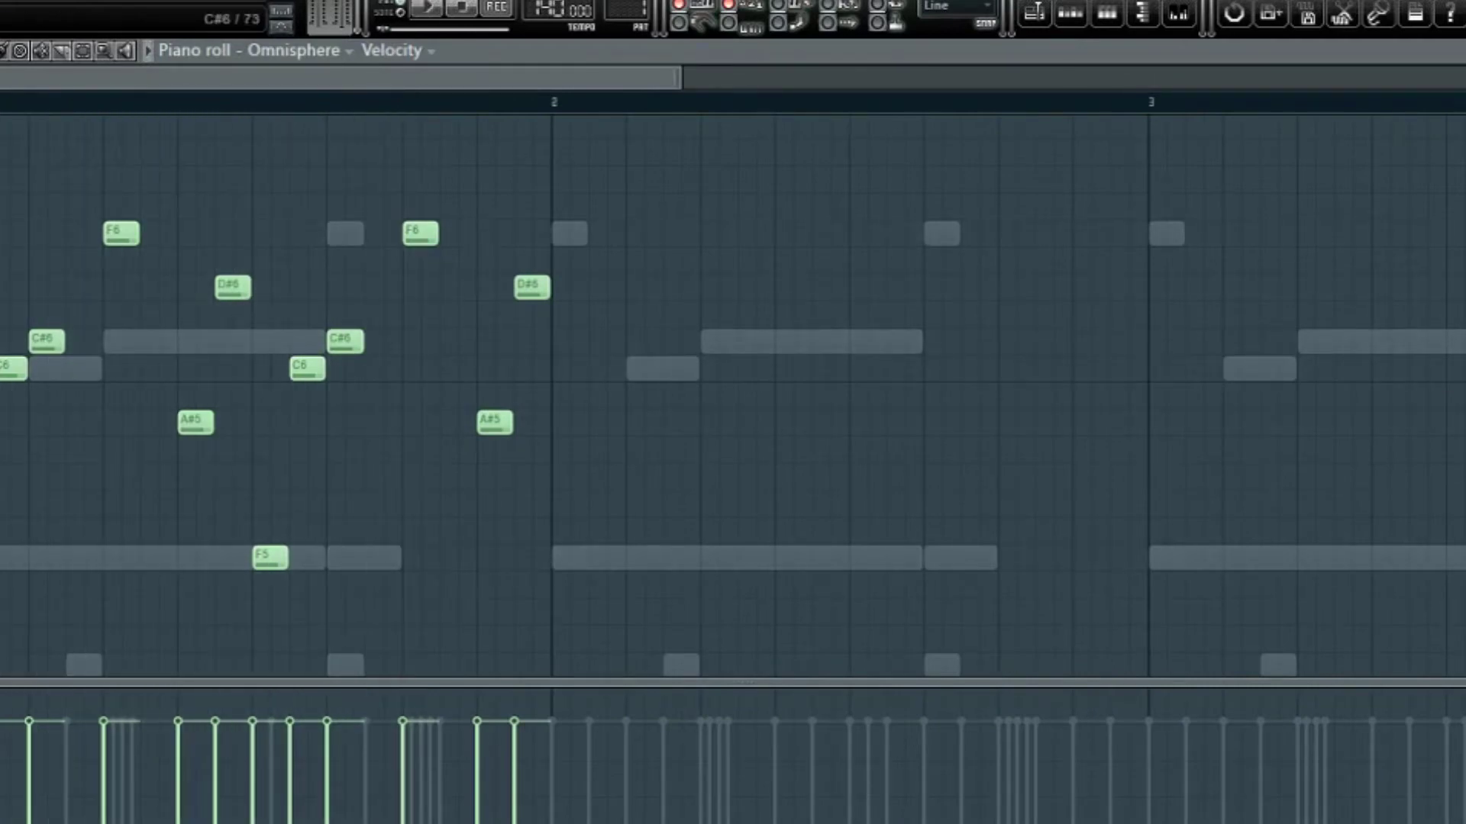
Change the last F6 in bar 1 to D#6 and the following A#5 to C#6, delete the final D#6, and play it back
drag(420, 234, 420, 288)
drag(494, 422, 494, 341)
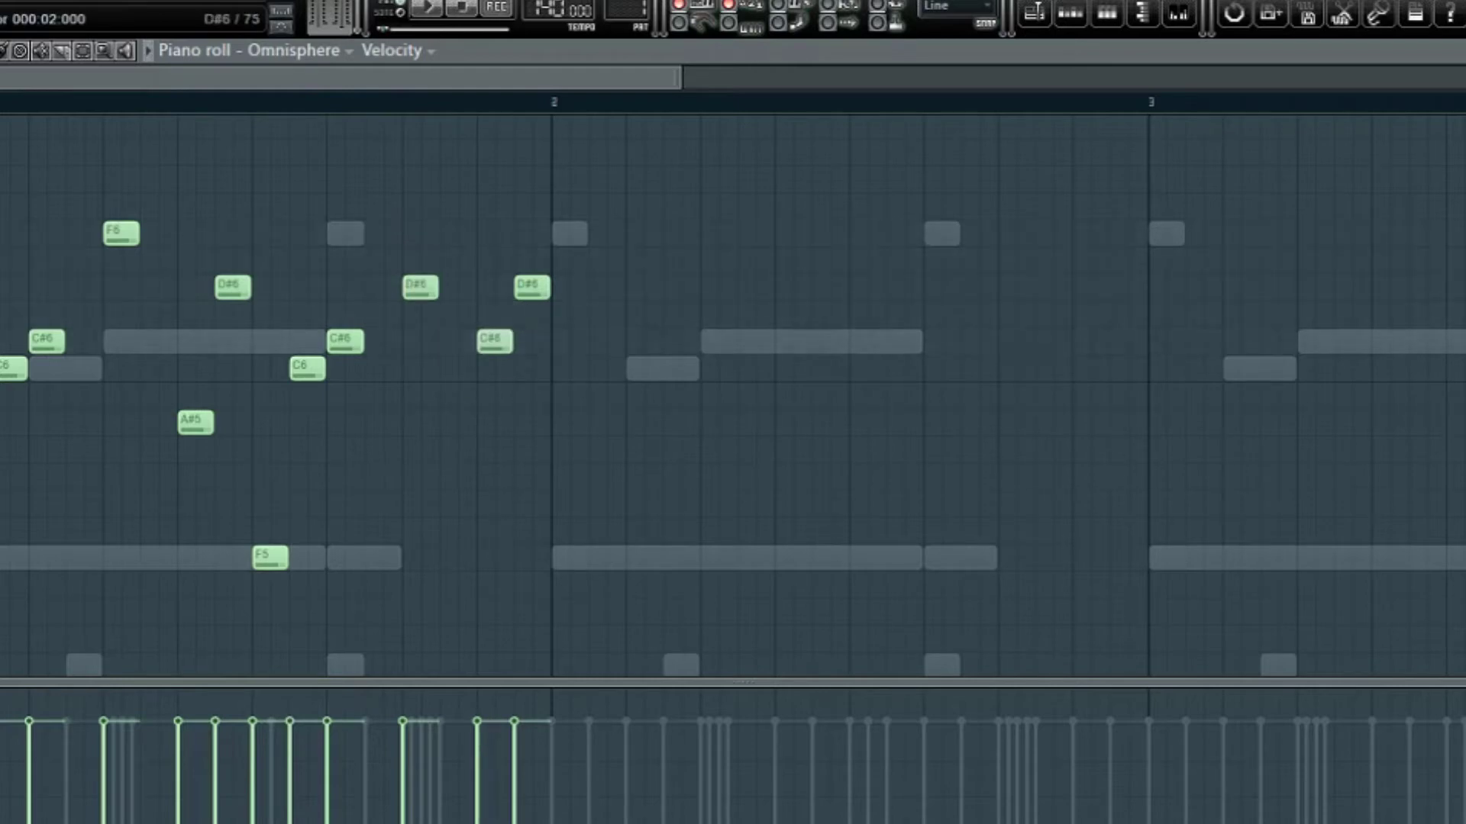
right_click(532, 287)
key(space)
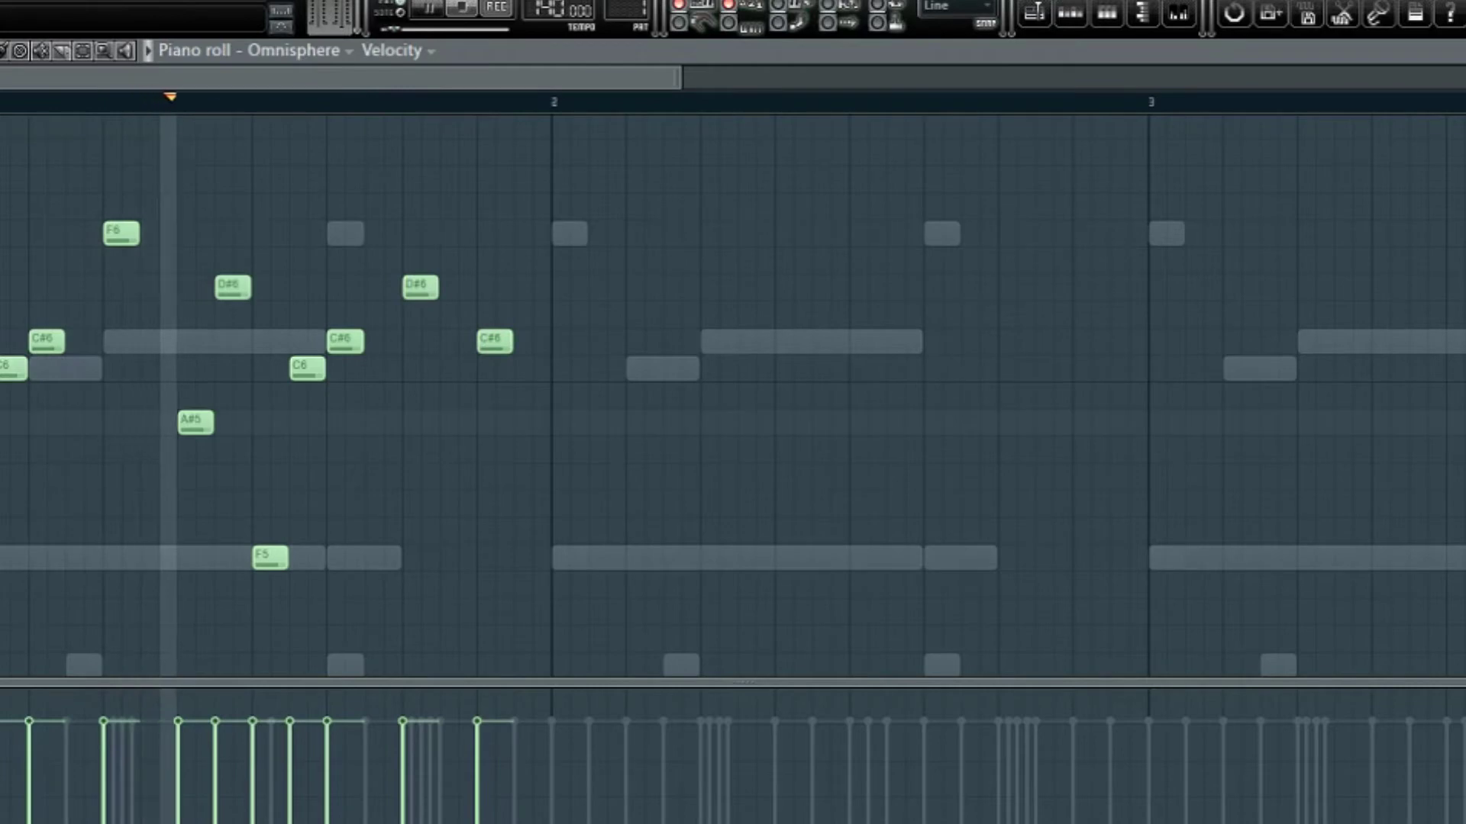
key(space)
Duplicate the revised bar 1 melody into bar 2 and deselect the copied notes
key(ctrl+b)
drag(1110, 396, 1148, 395)
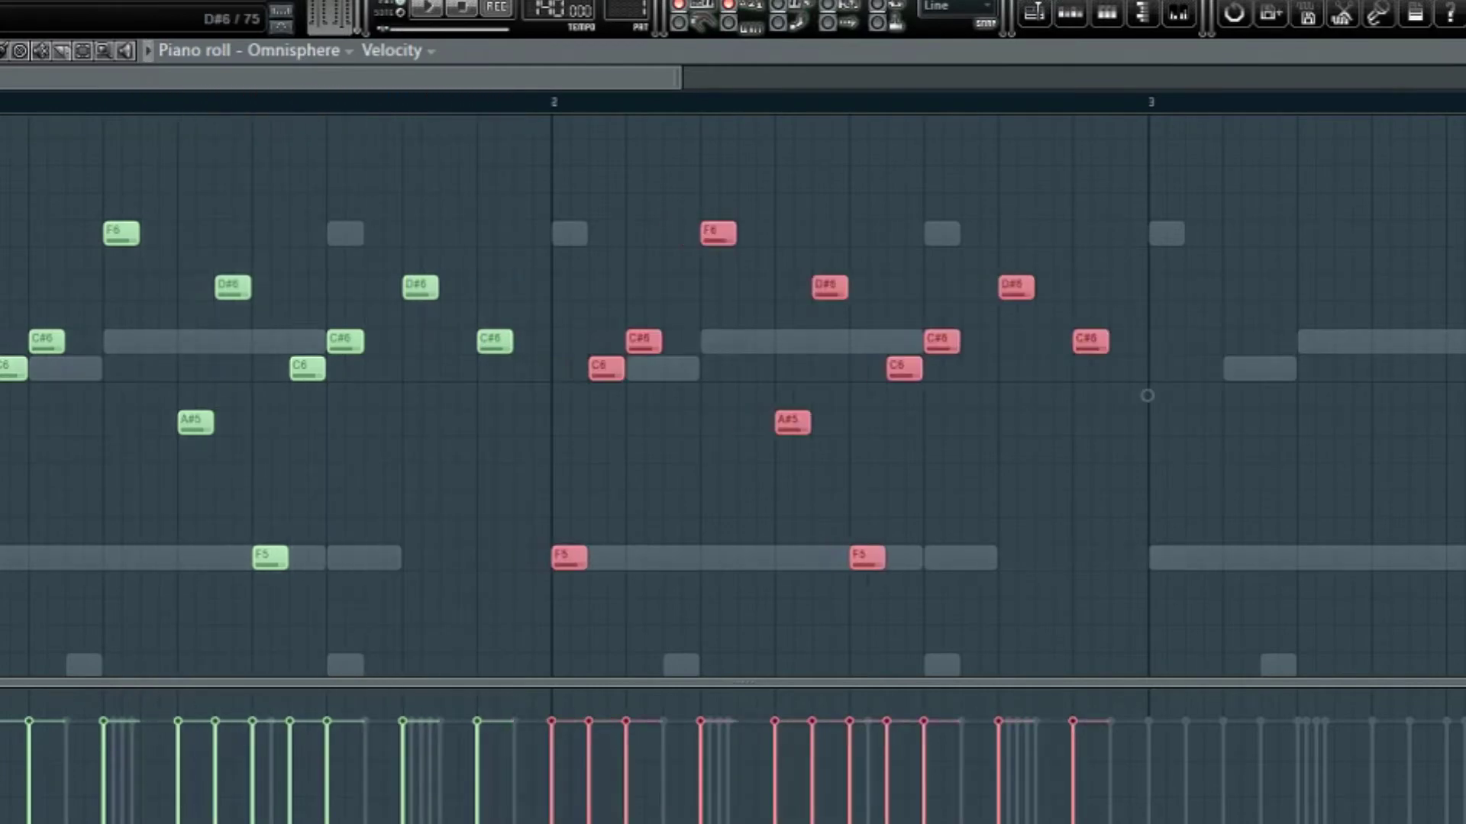
click(1147, 395)
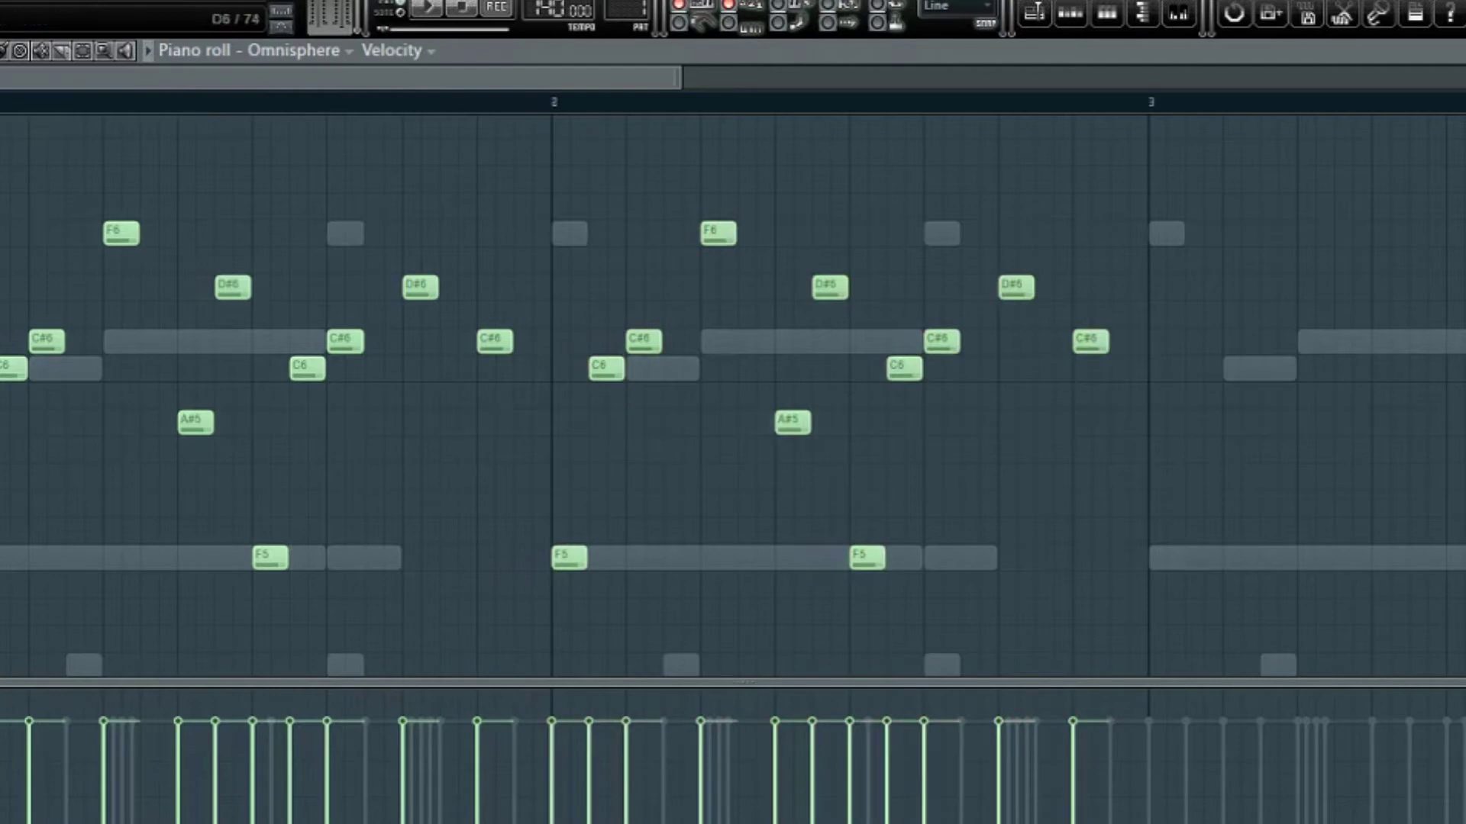
Rework bar 2 to open with F5, F6, C6, C#6 and continue A#5, D#6, C6, F6, checking it in playback
drag(606, 368, 606, 229)
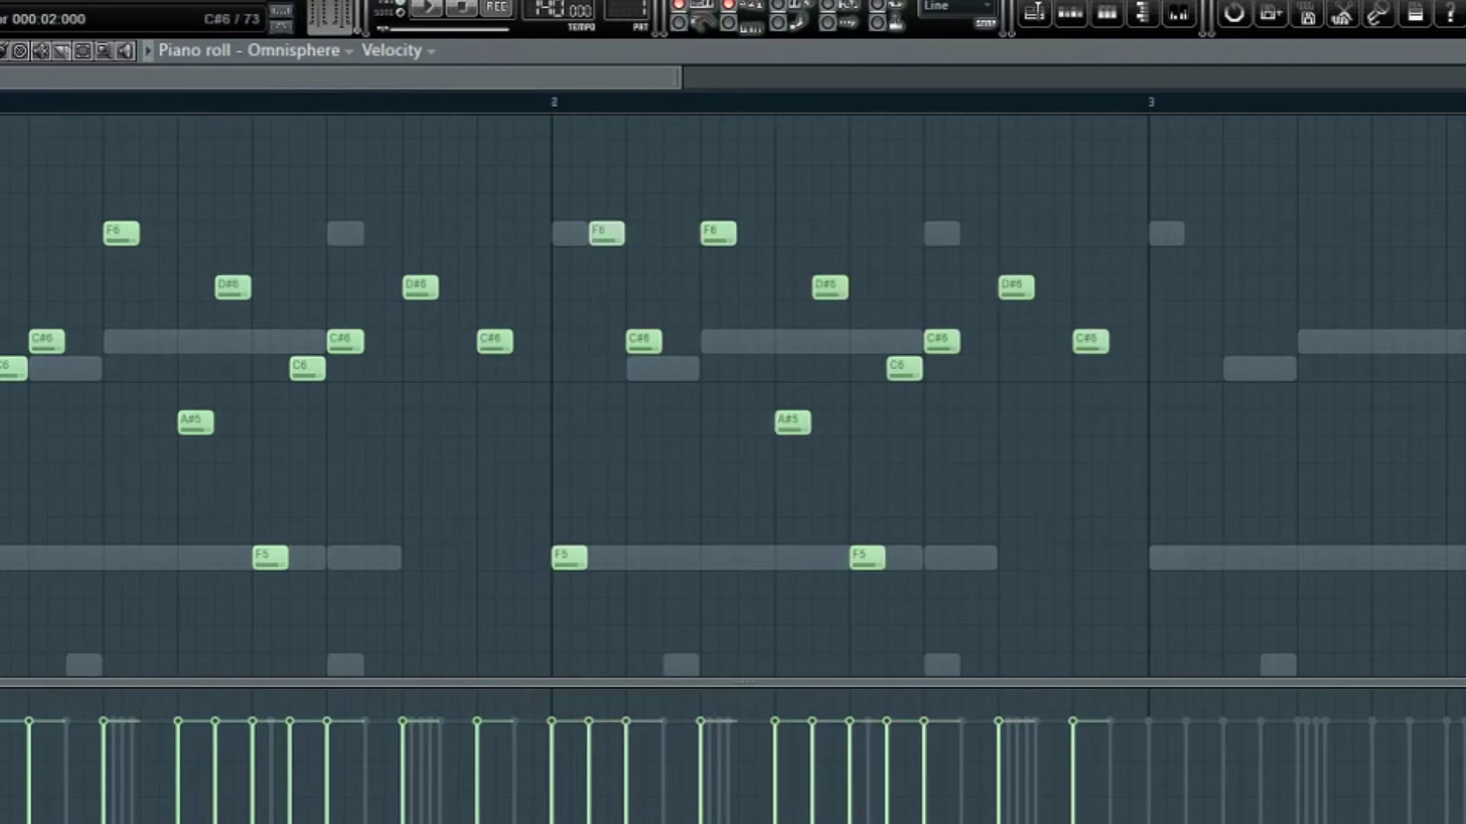
drag(719, 233, 644, 368)
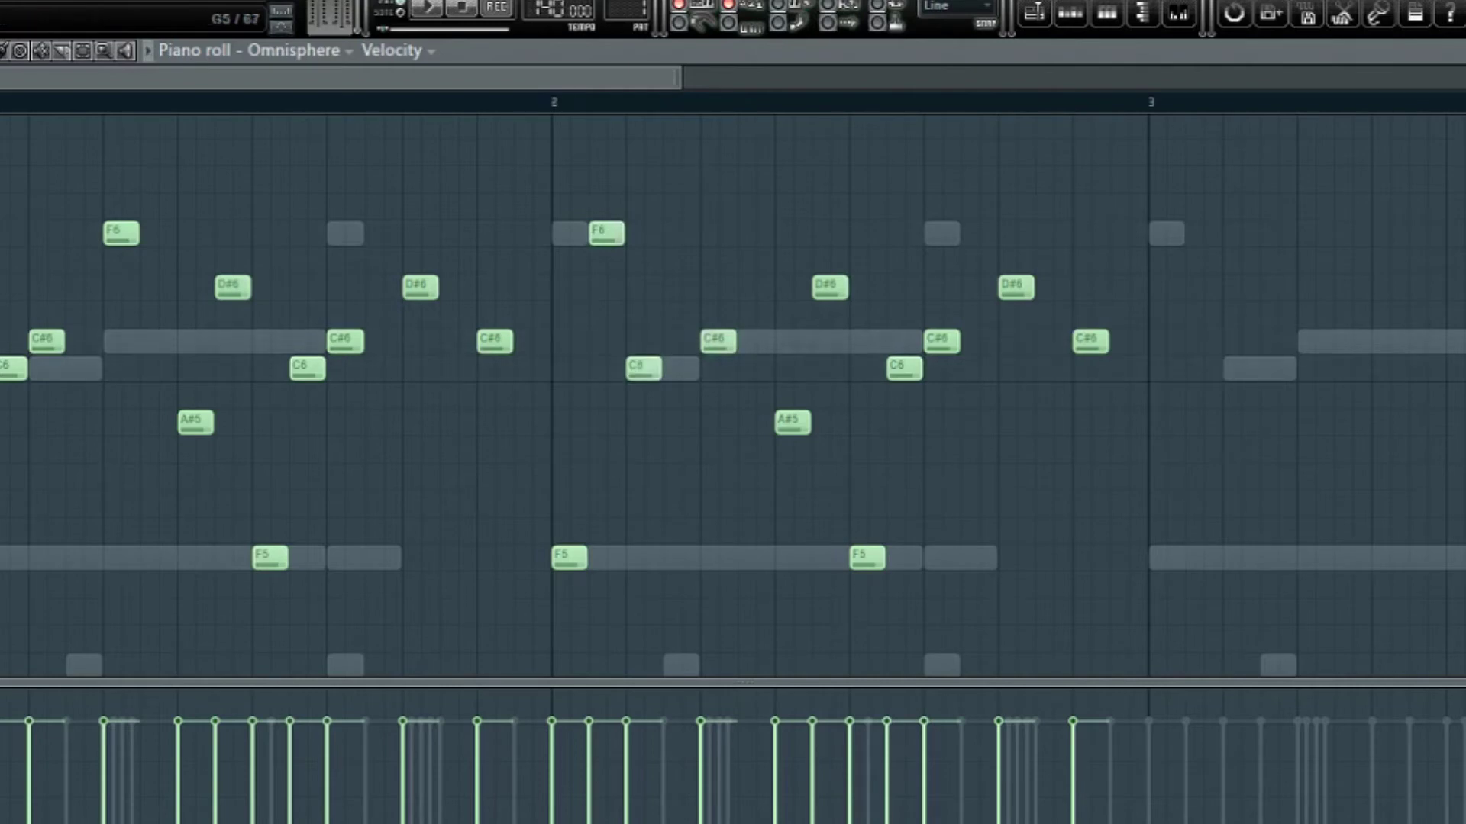
drag(867, 557, 904, 233)
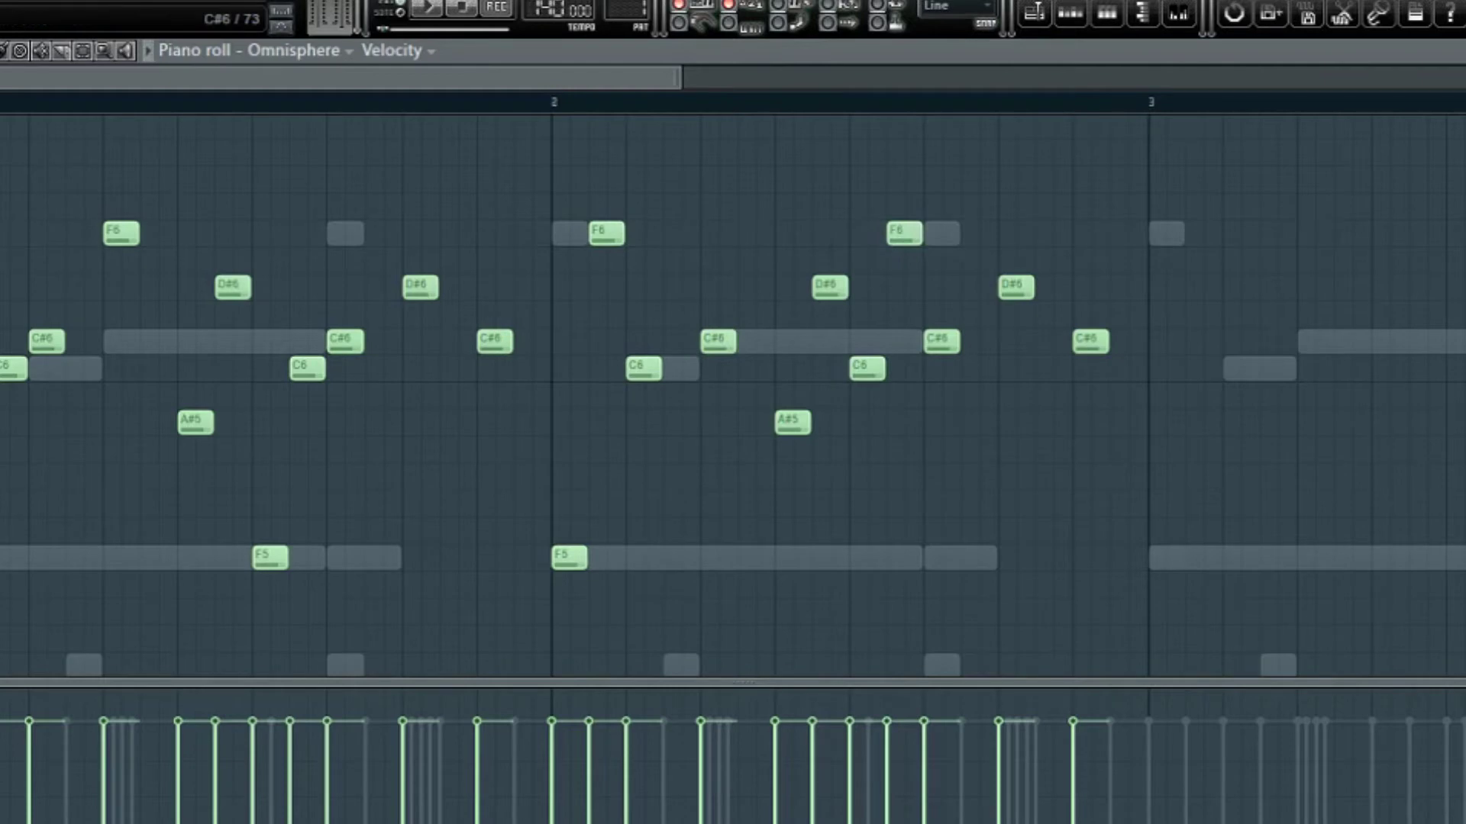
key(space)
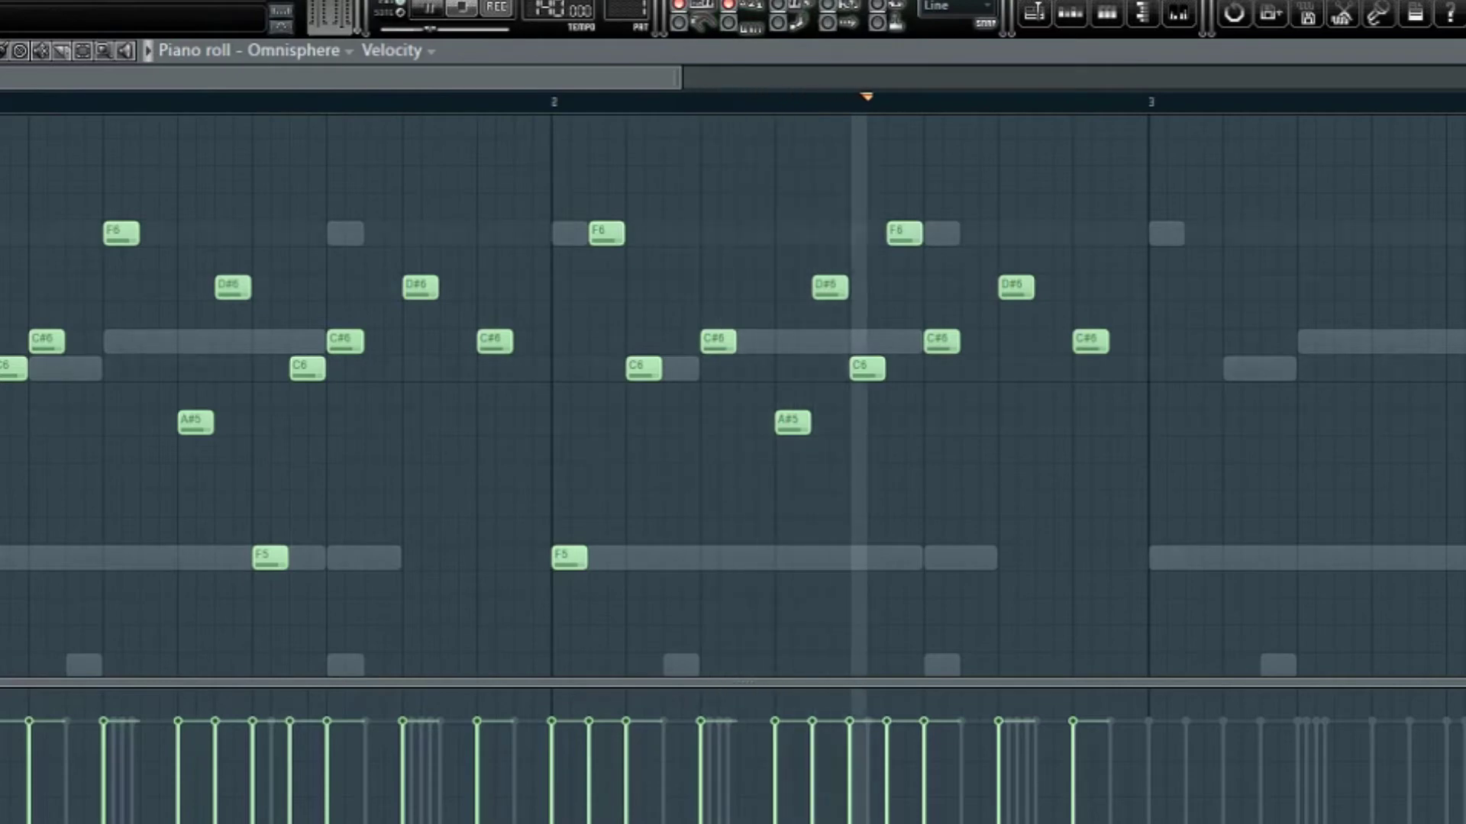
key(space)
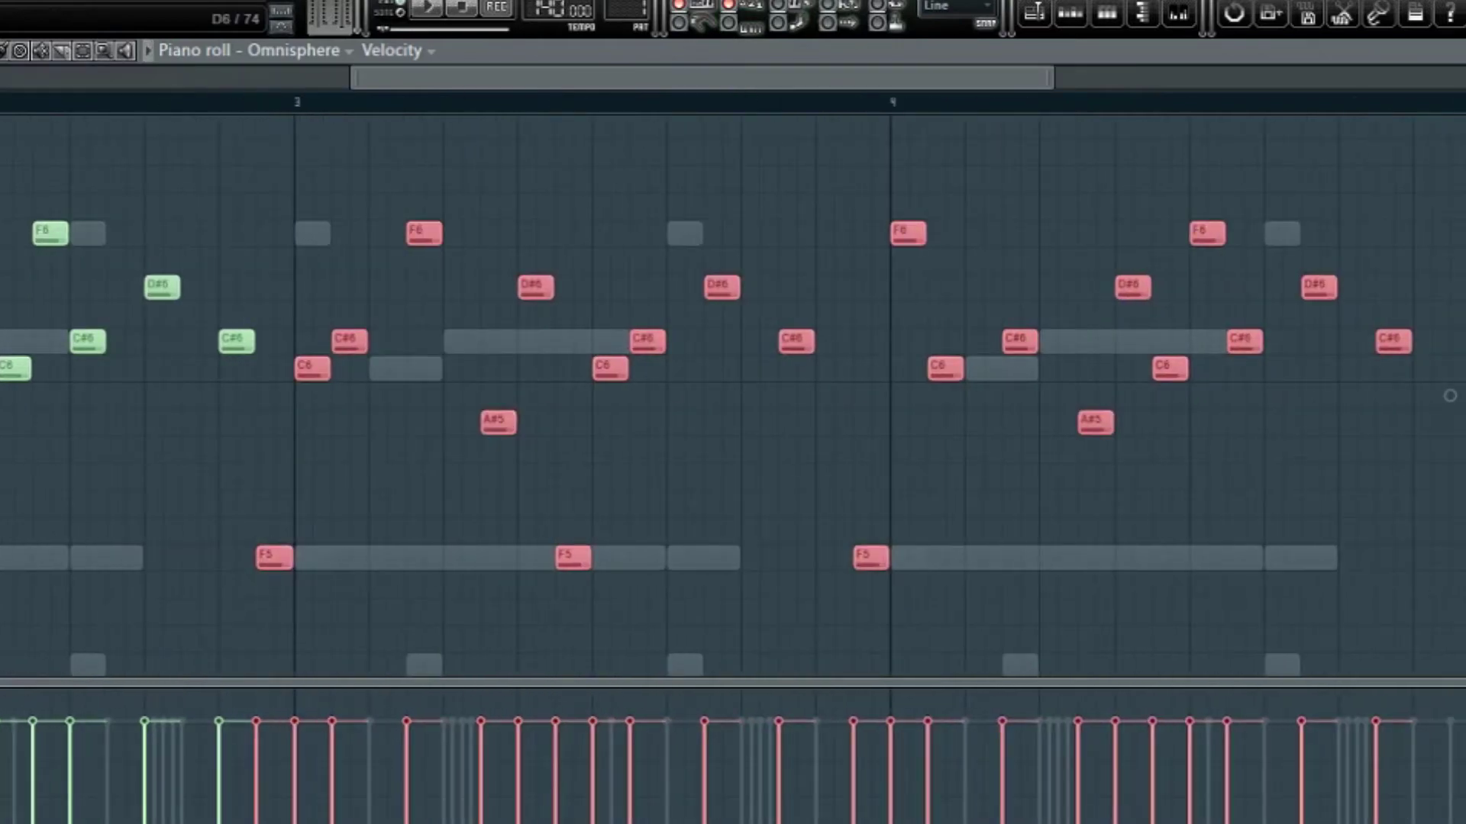
Duplicate the two-bar melody and align the copy with the start of bar 3 so it fills bars 3 and 4
key(shift+Right)
key(shift+Right)
key(shift+Right)
key(shift+Left)
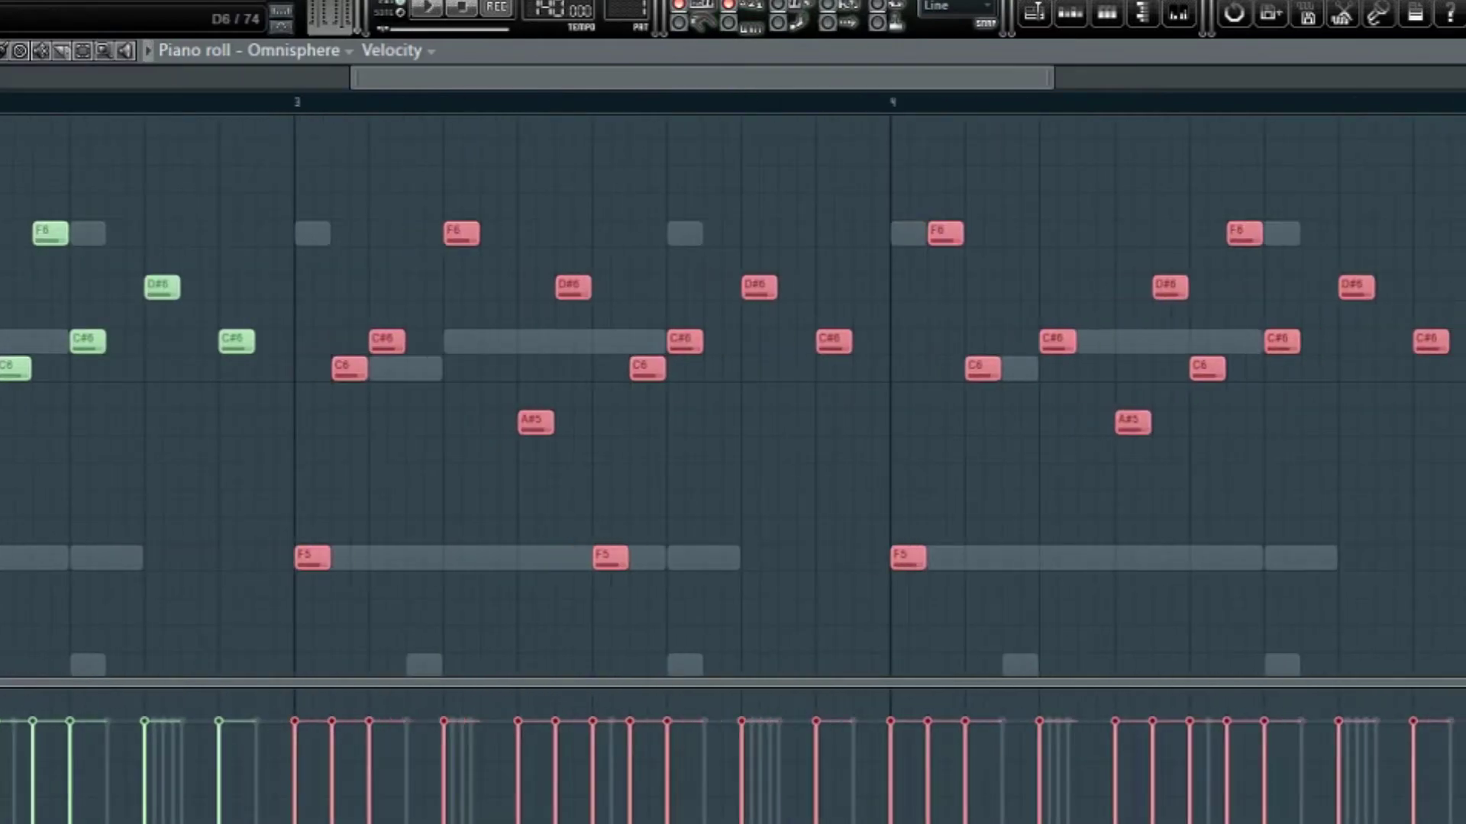
click(808, 477)
right_click(807, 477)
Start playback, leave the piano roll, and assign the Omnisphere channel to a free mixer track
key(space)
key(F7)
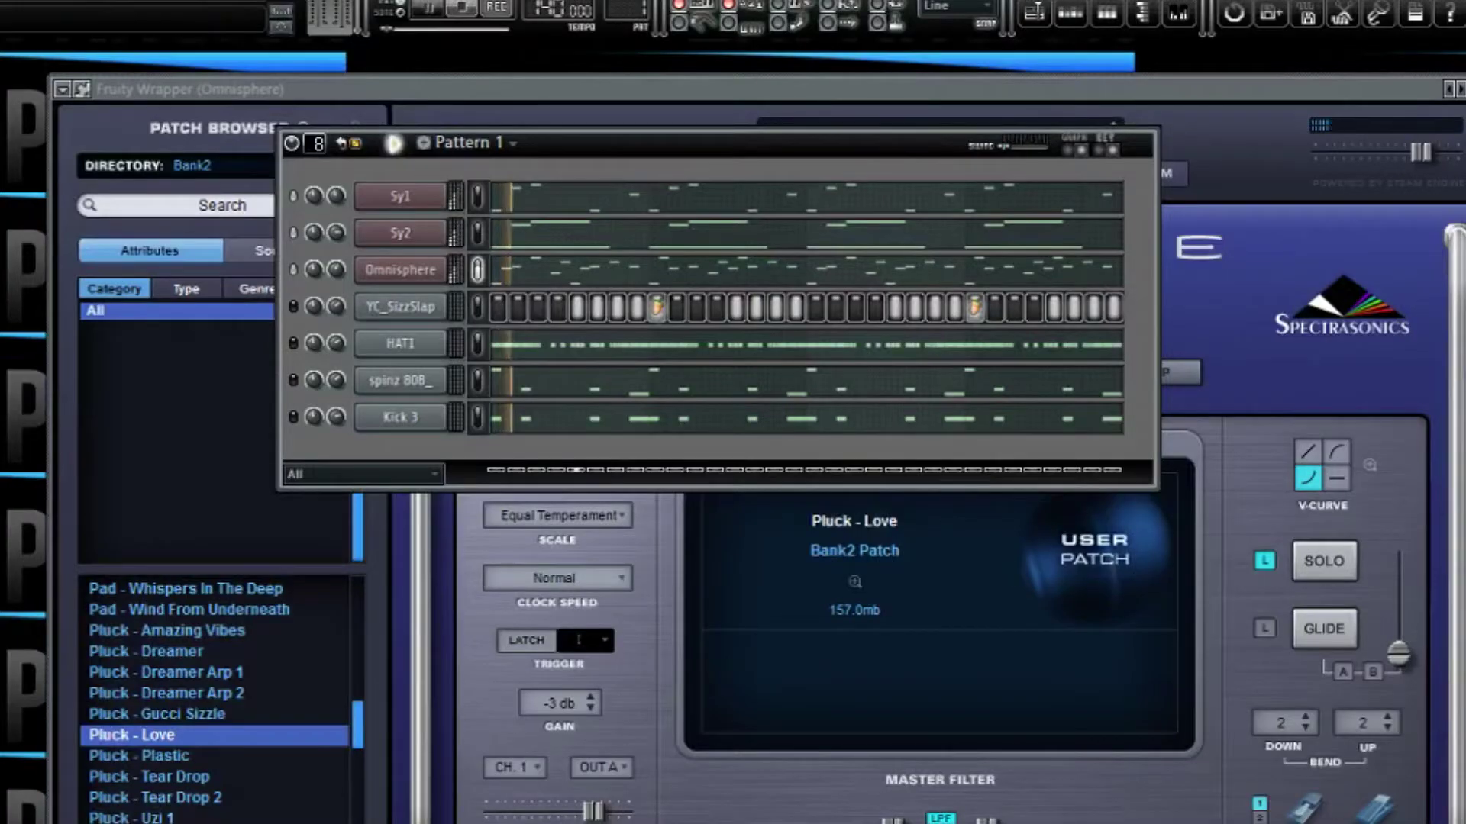
key(F6)
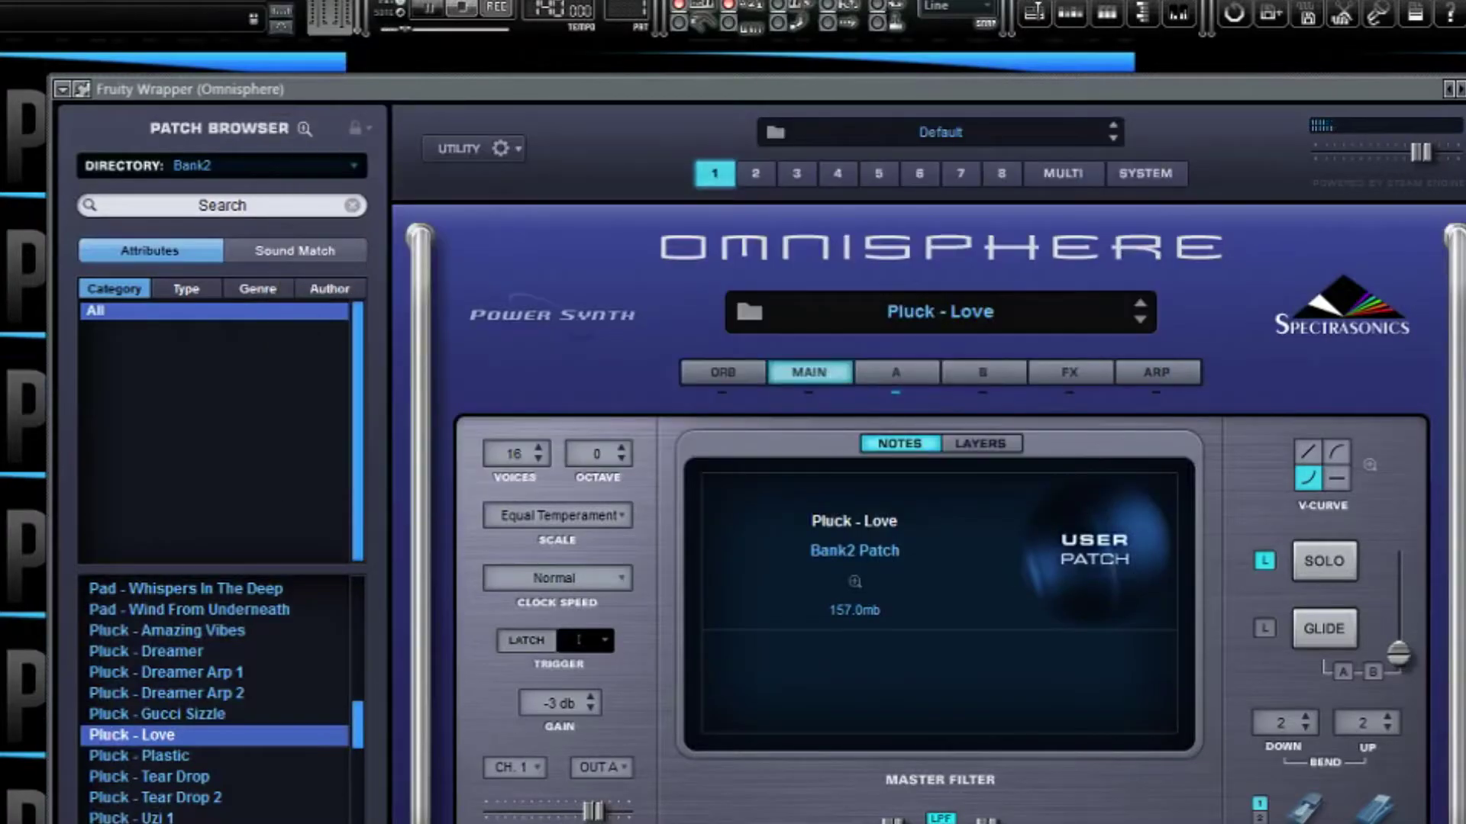
key(Escape)
click(377, 135)
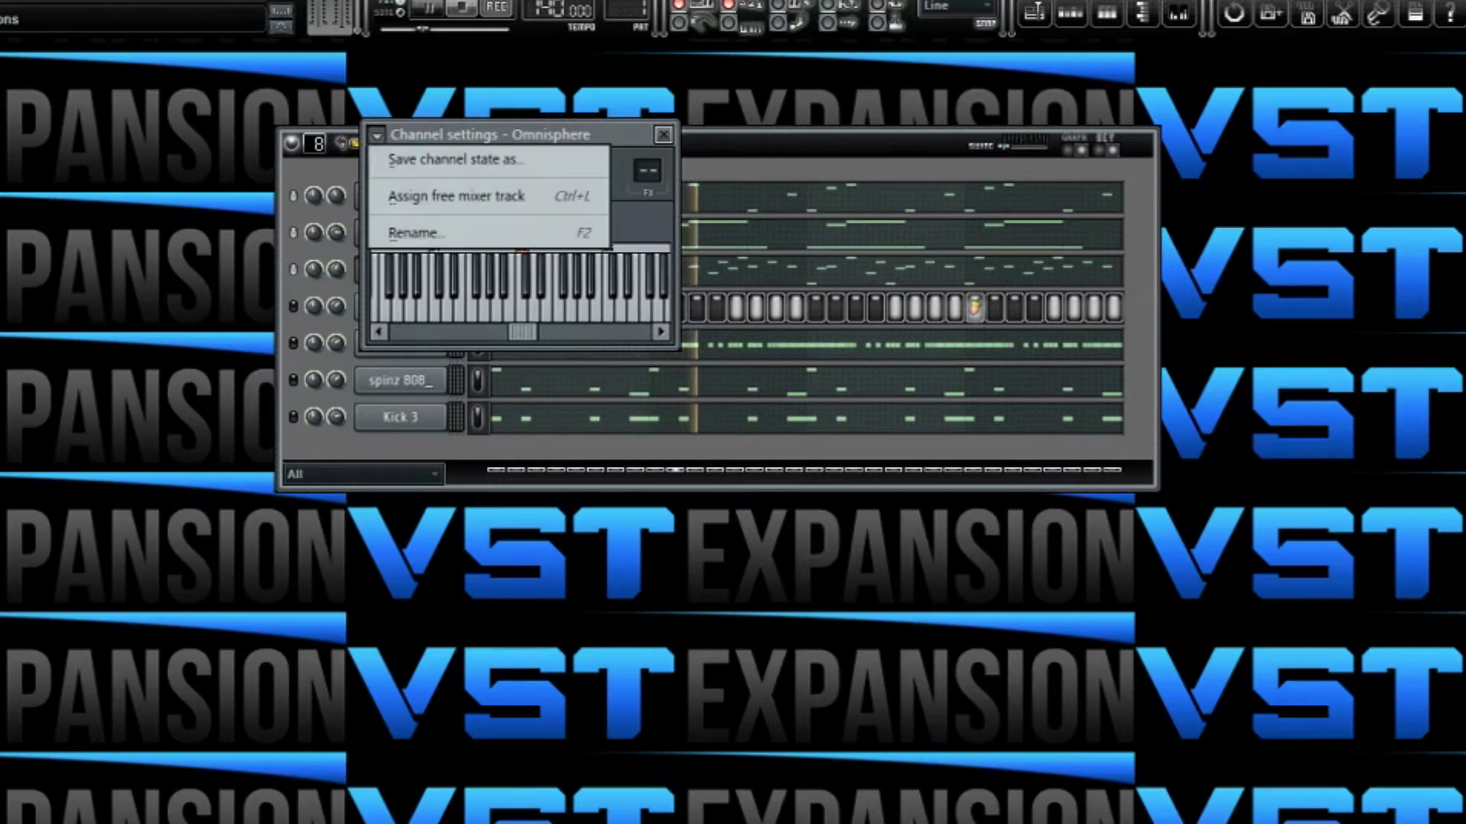
click(457, 196)
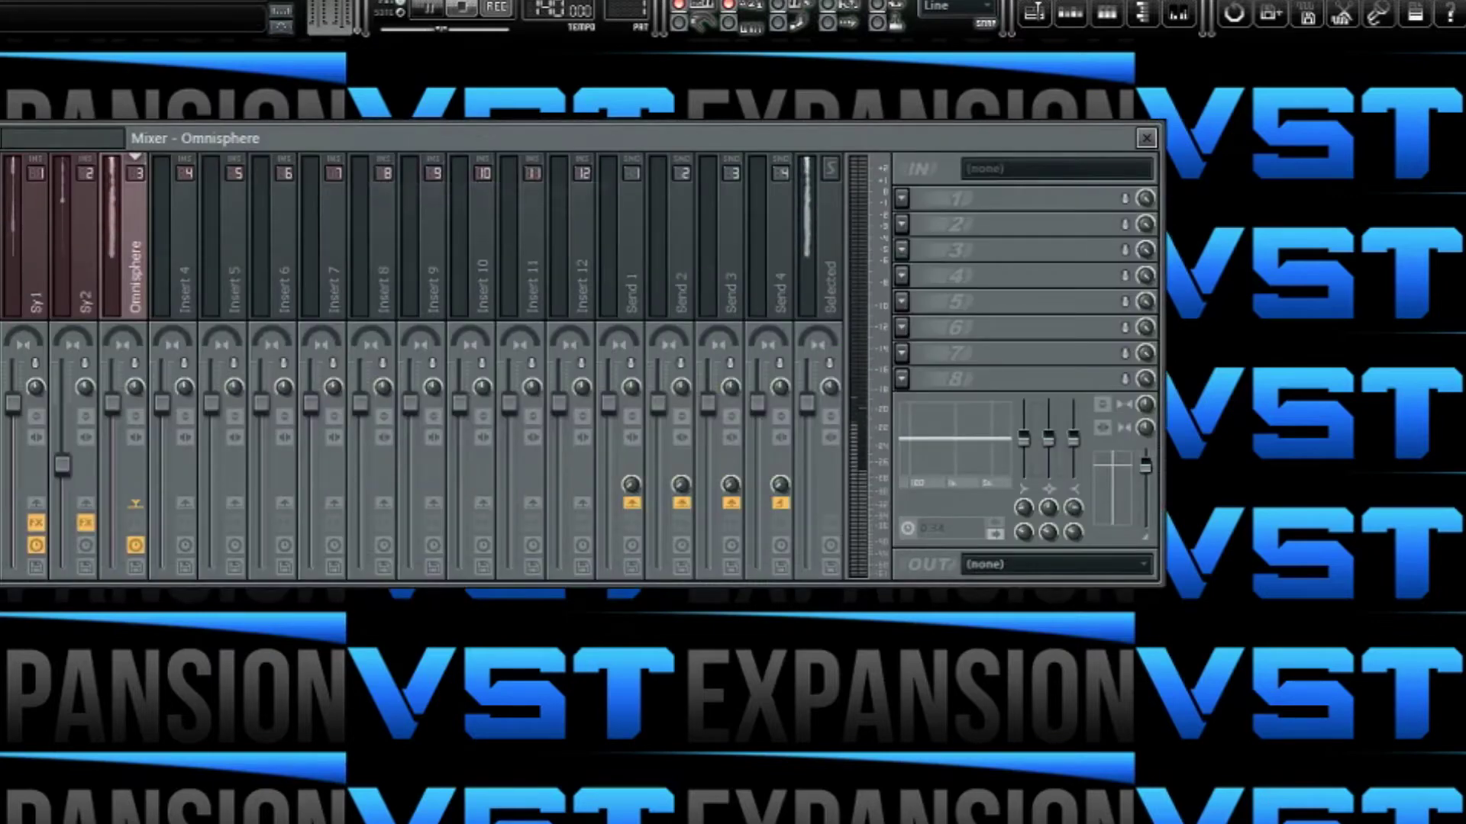
Load Fruity Parametric EQ 2 in the Omnisphere track's first effect slot and adjust one of its bands
click(902, 199)
mouse_move(933, 227)
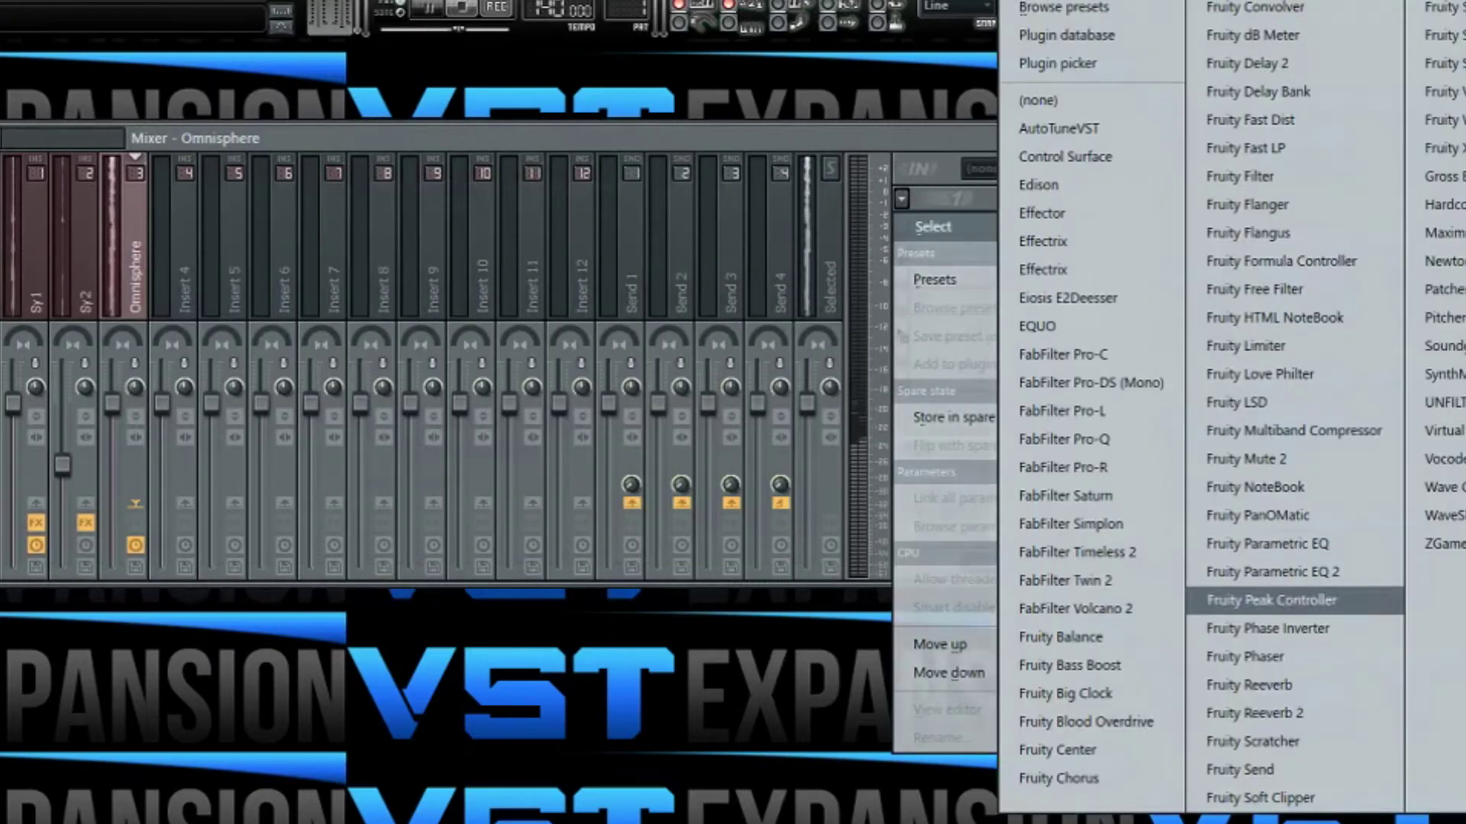
click(1272, 572)
drag(33, 409, 139, 516)
key(Escape)
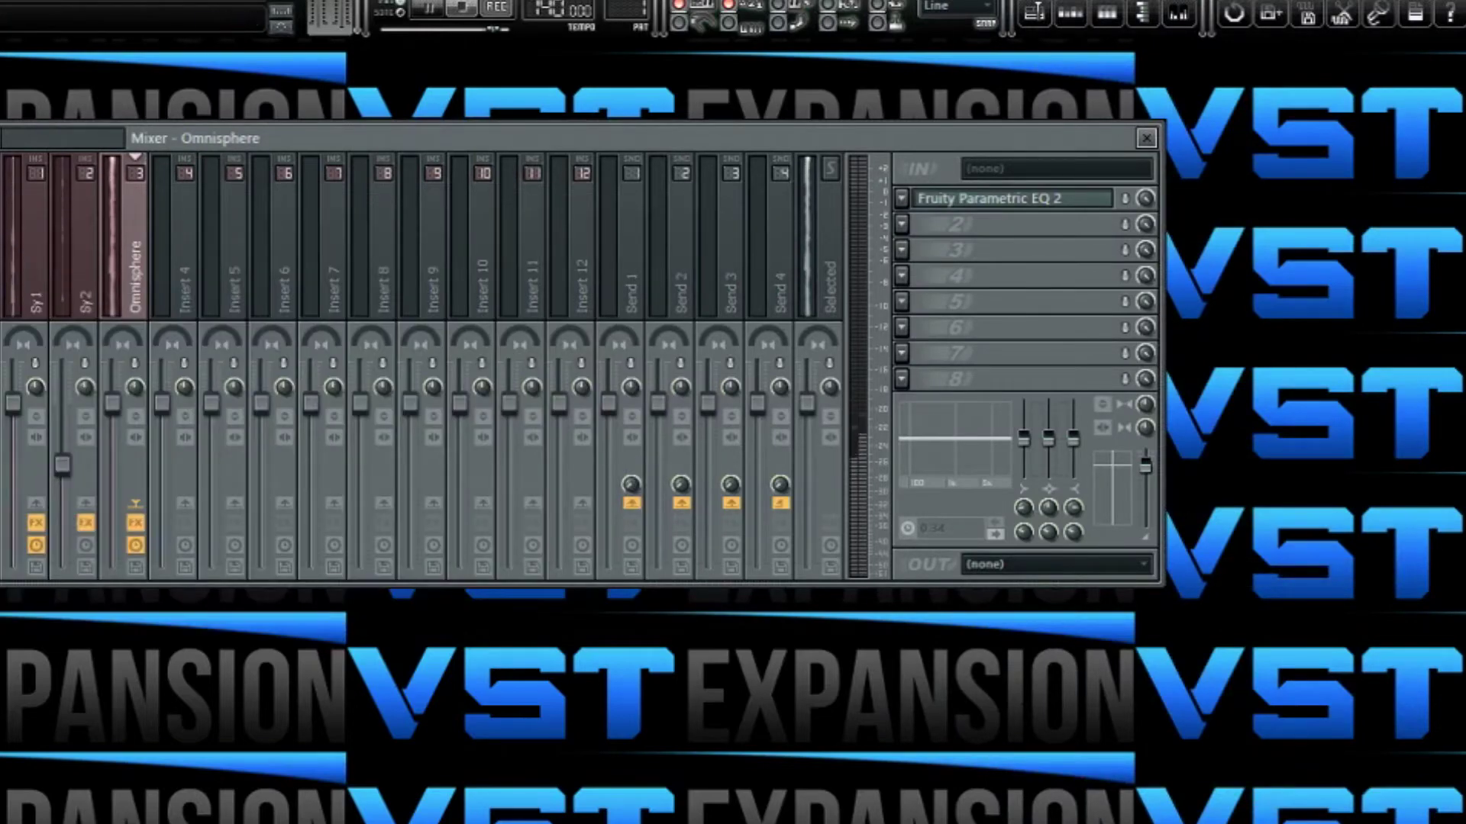
Add Gross Beat in the Omnisphere track's second effect slot with the 1/2 Speed time preset
click(902, 225)
mouse_move(936, 252)
click(1439, 176)
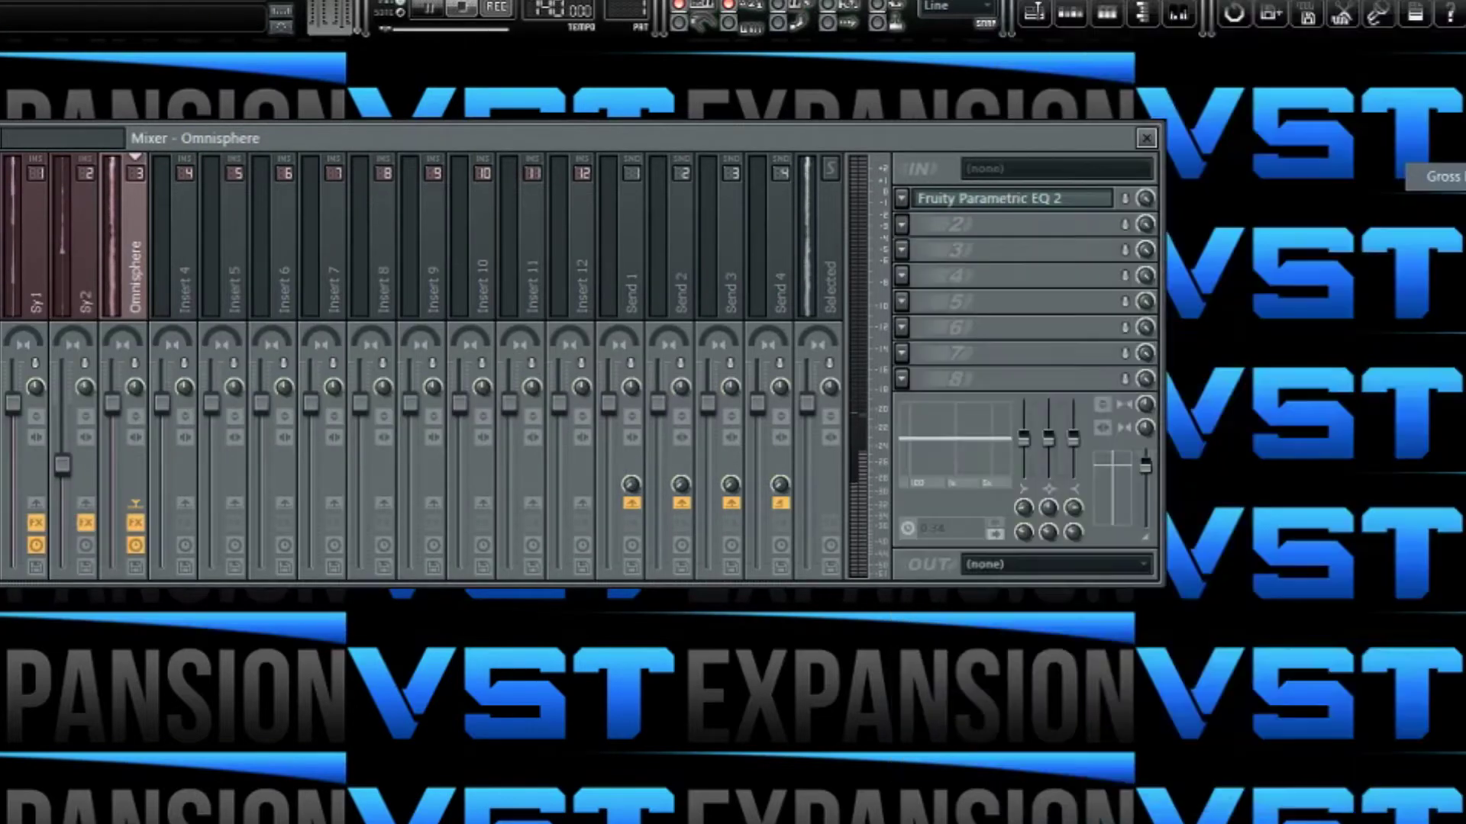
click(965, 273)
click(183, 567)
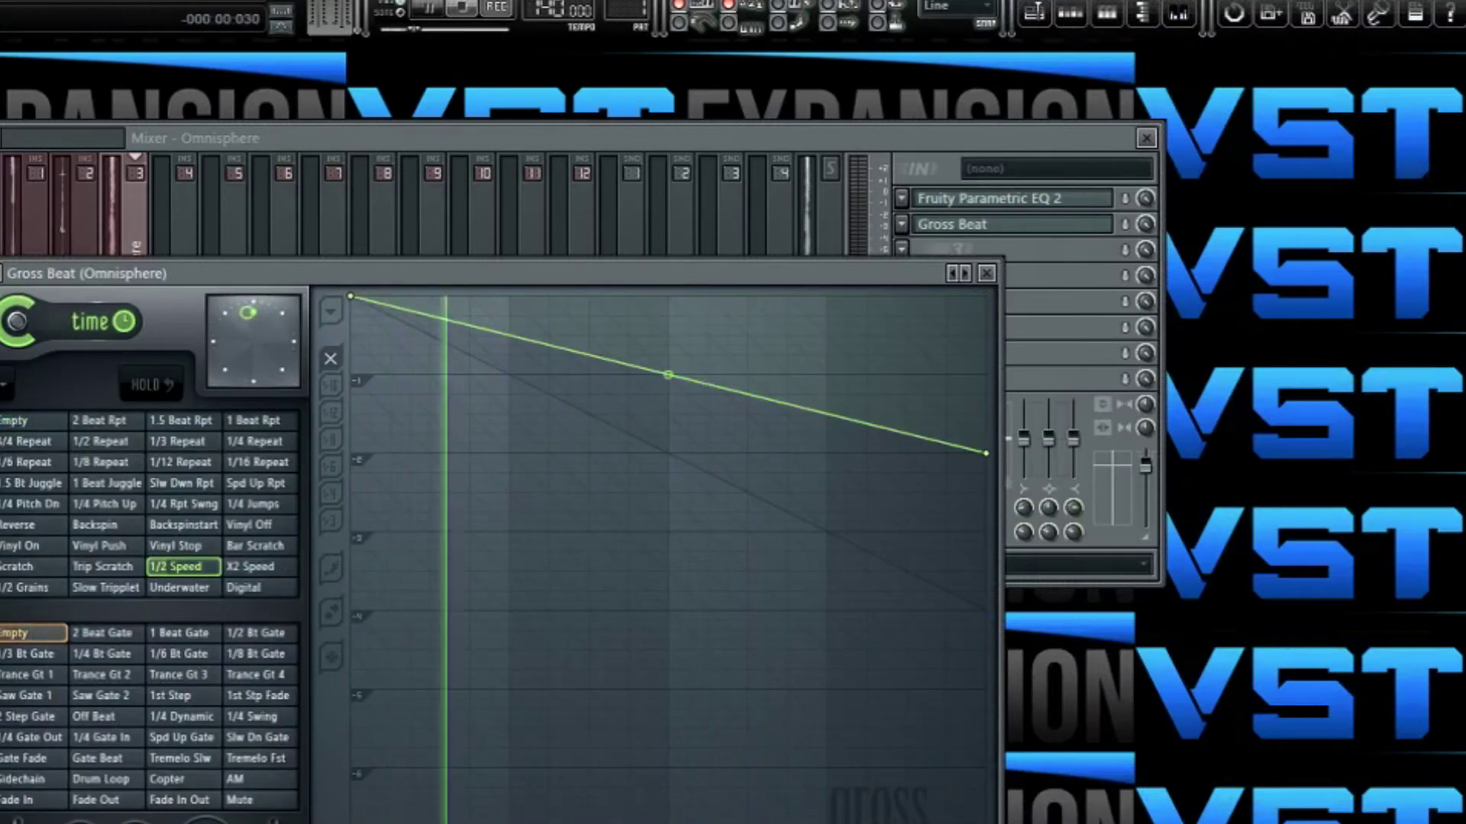
click(986, 274)
Close the Omnisphere channel settings and lower the mix level of Gross Beat on the Omnisphere mixer track
click(1147, 139)
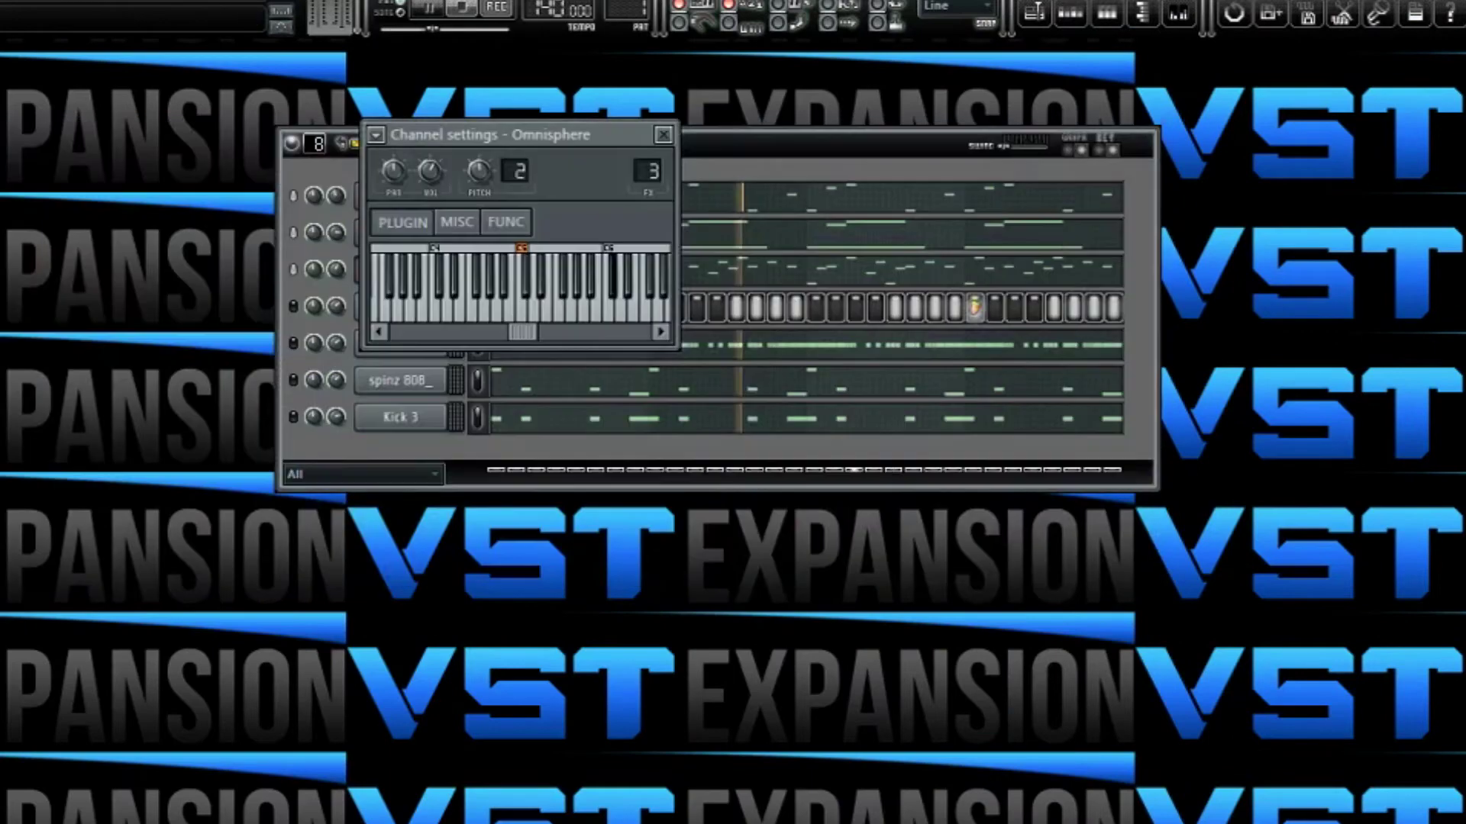
click(664, 135)
click(1178, 13)
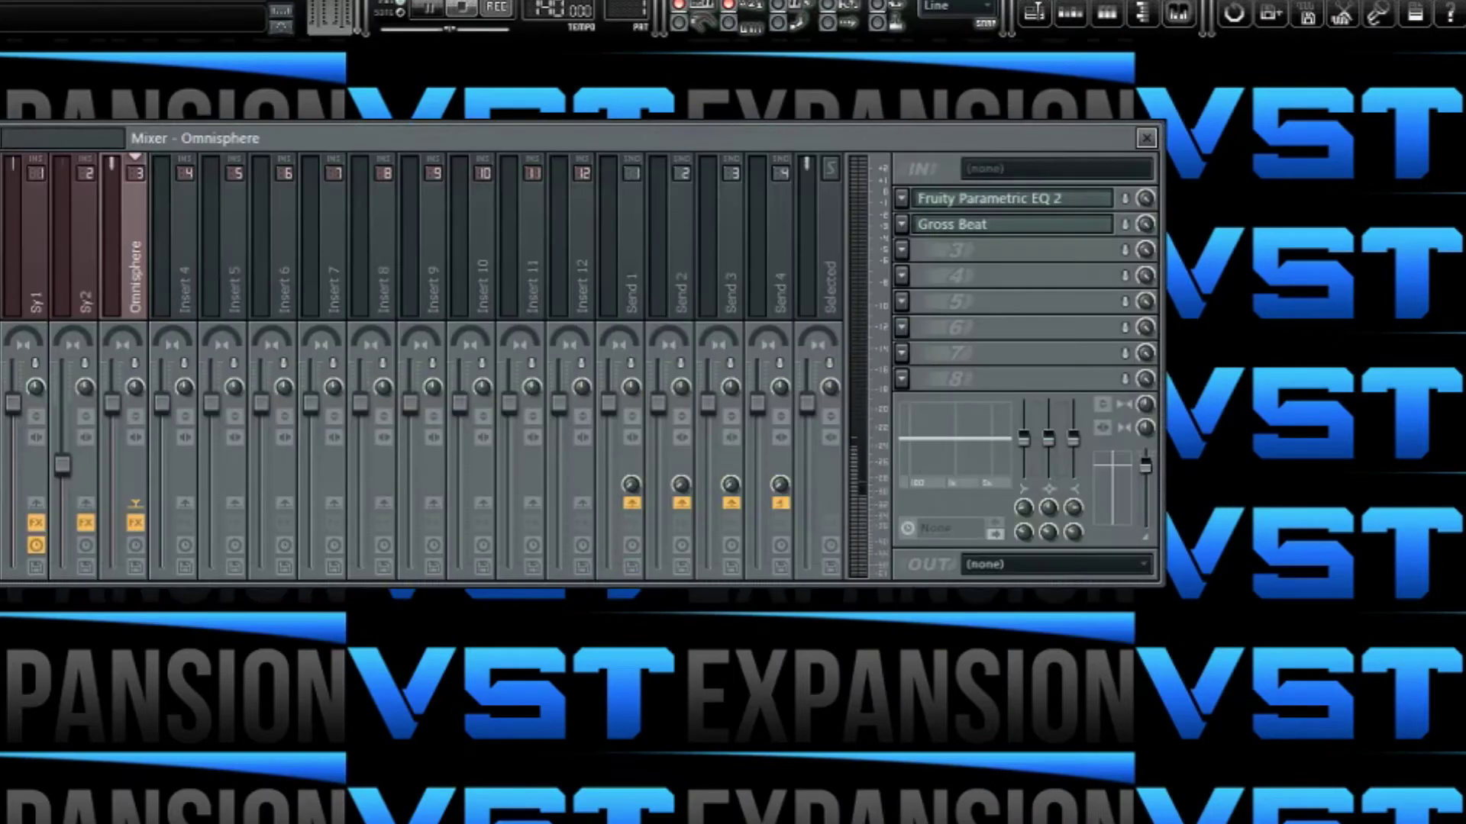
drag(1145, 223, 1145, 251)
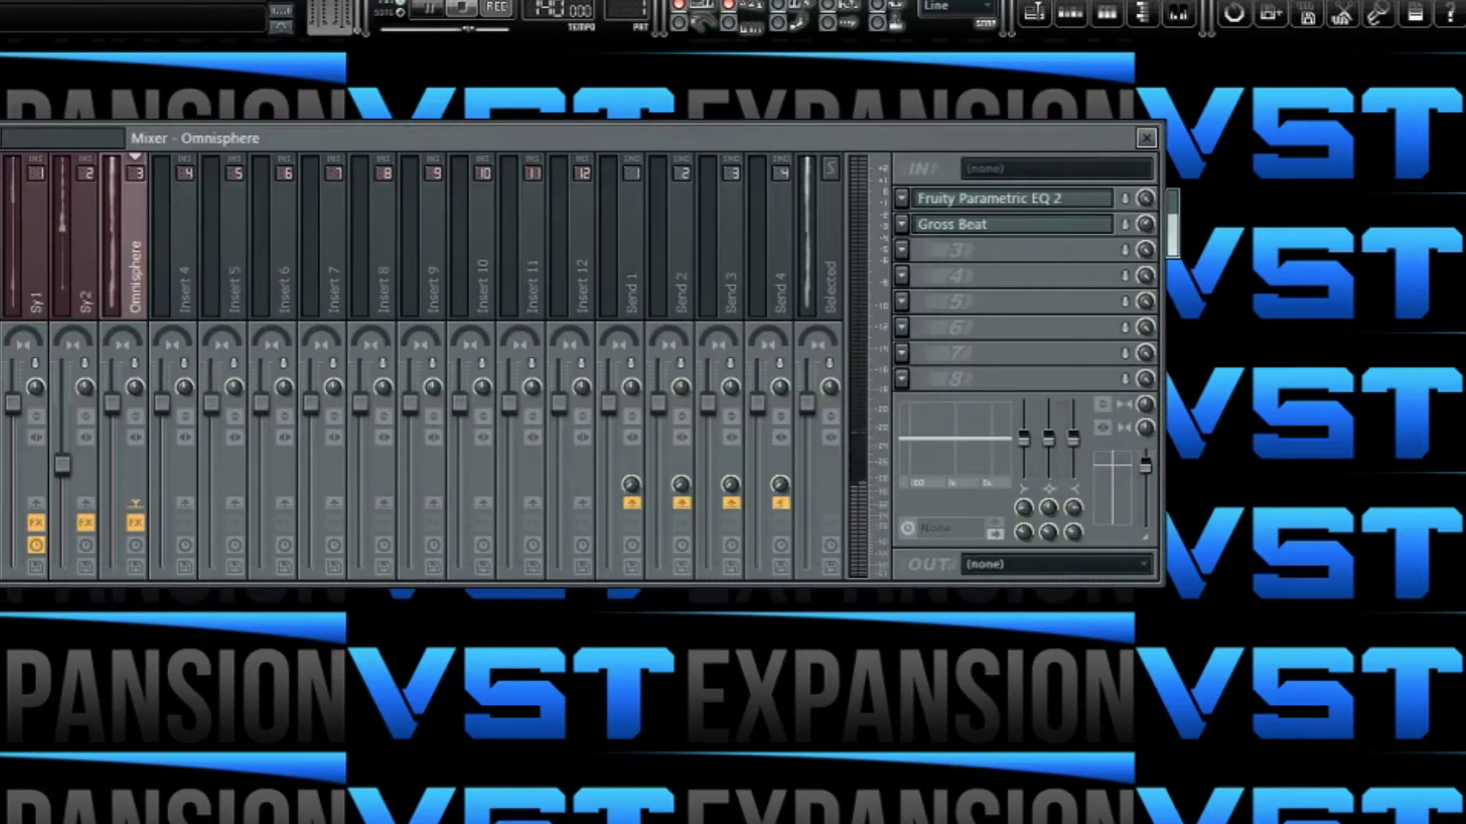
click(1146, 138)
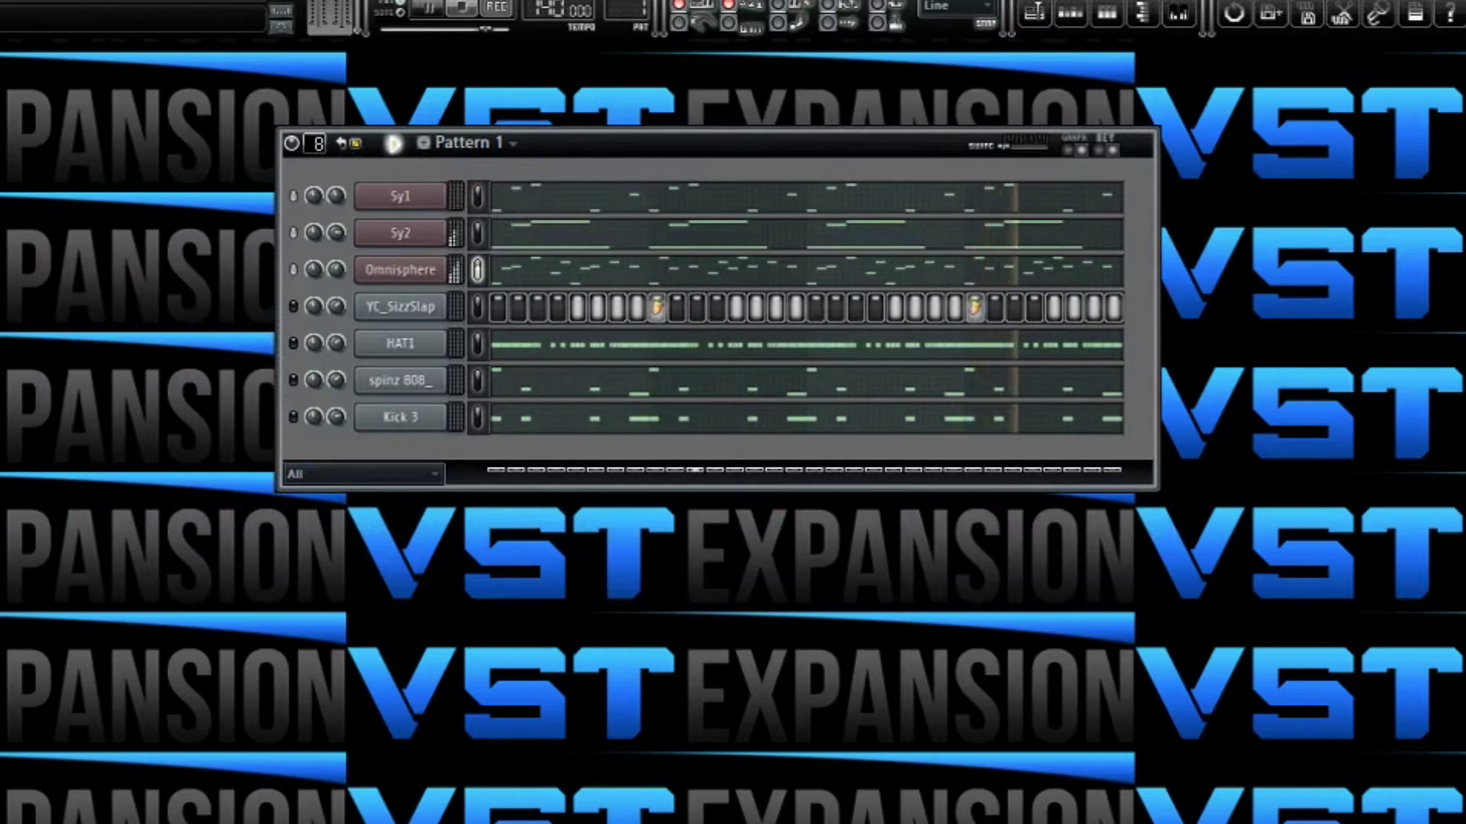
Insert a second Omnisphere channel between the Omnisphere and YC_SizzSlap channels
right_click(443, 305)
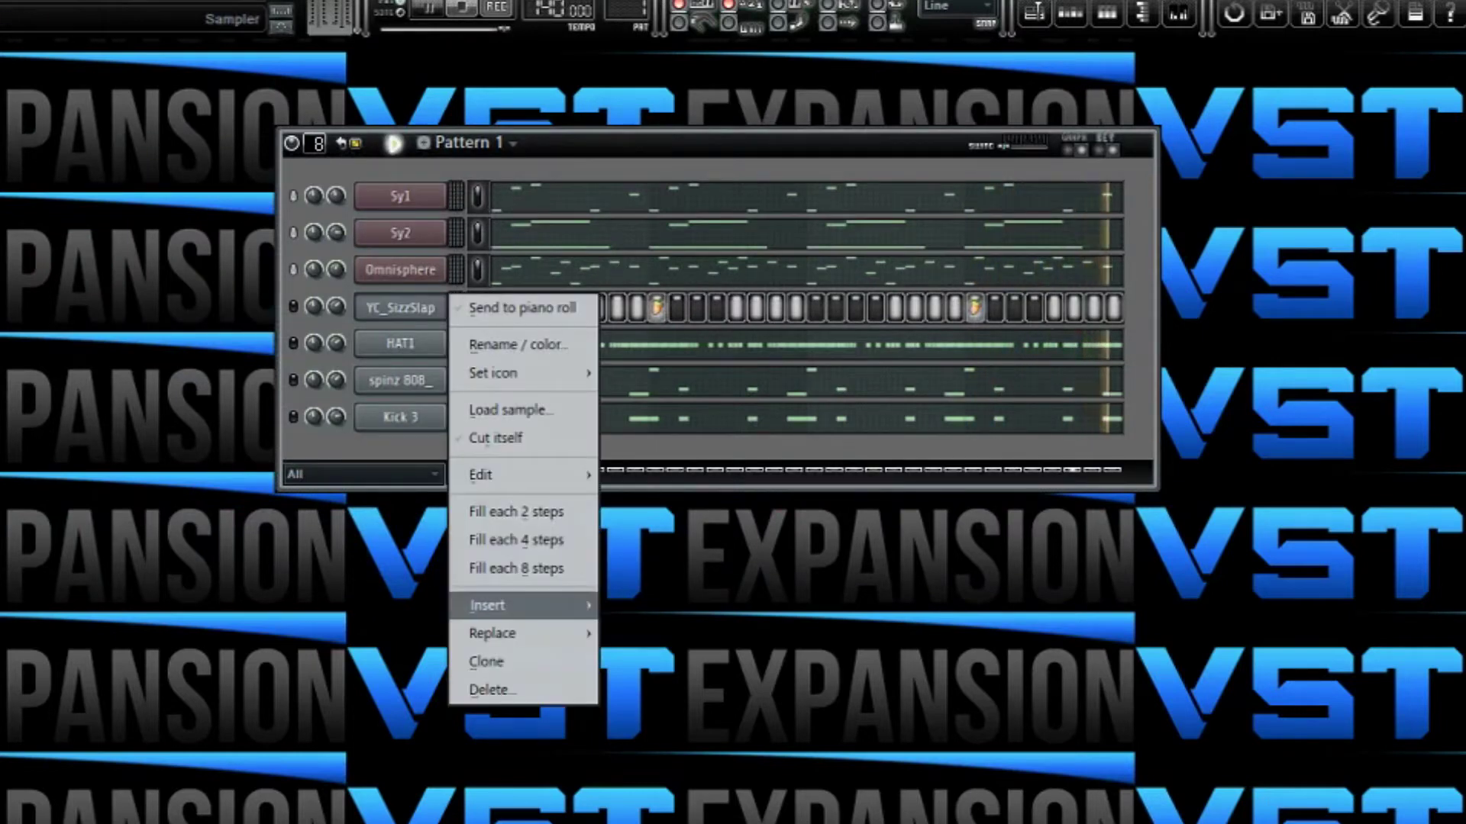
mouse_move(503, 606)
click(878, 654)
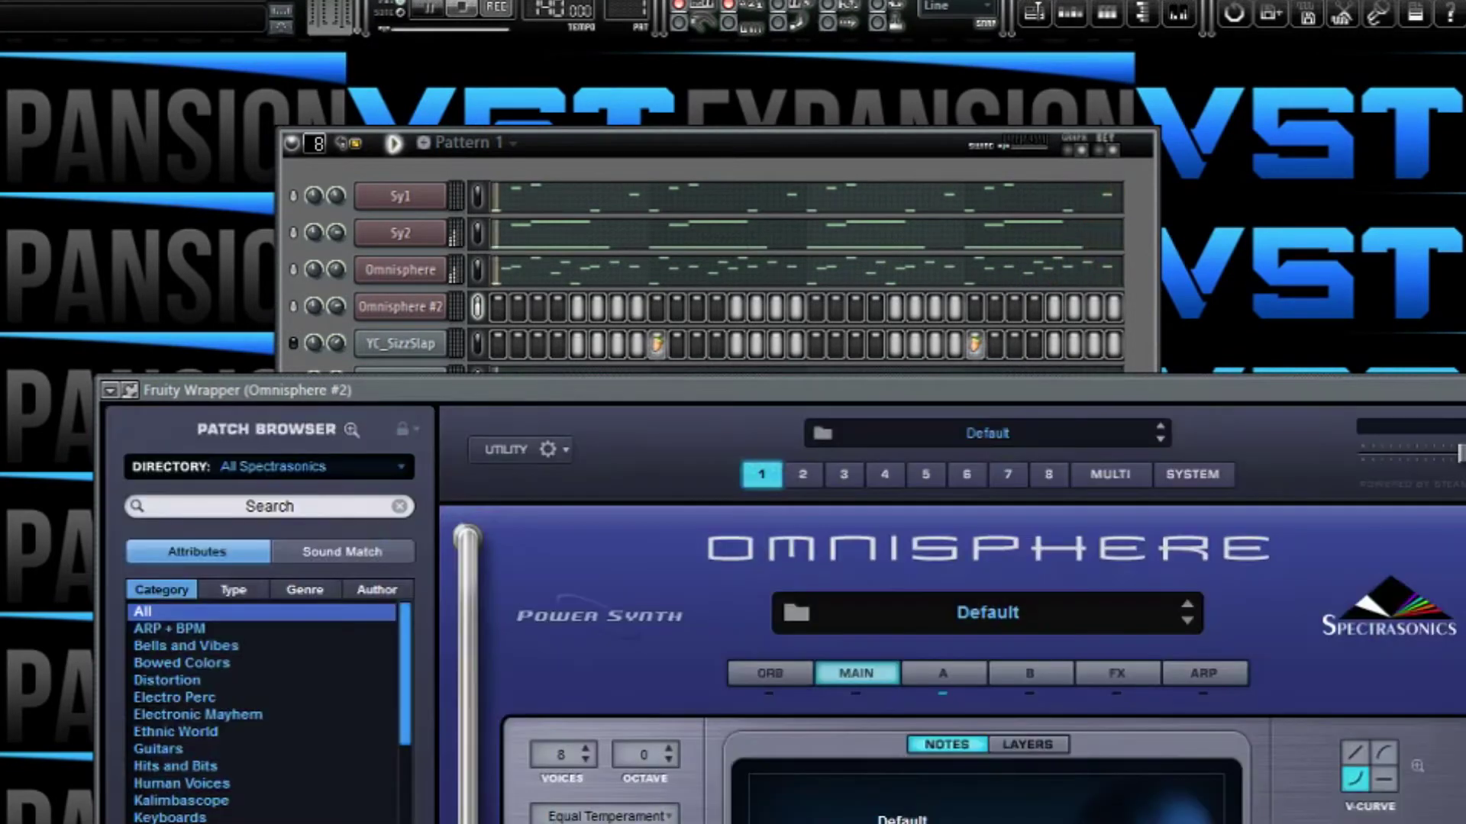
Switch the new Omnisphere's patch directory to Bank2 and load the Synth - Pridz From Nexus patch
click(313, 466)
click(313, 649)
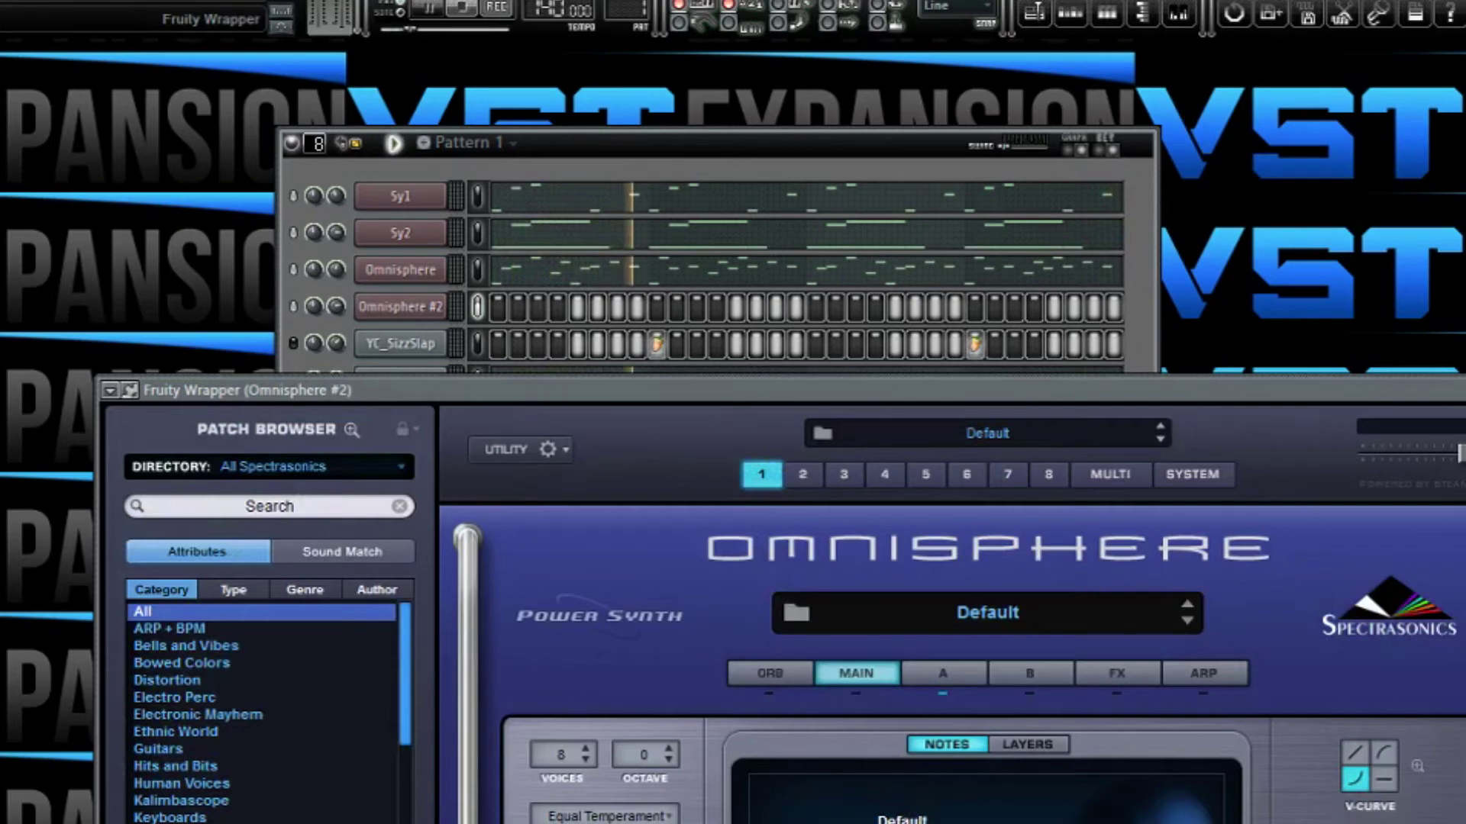
drag(656, 390, 722, 36)
scroll(333, 661, down, 15)
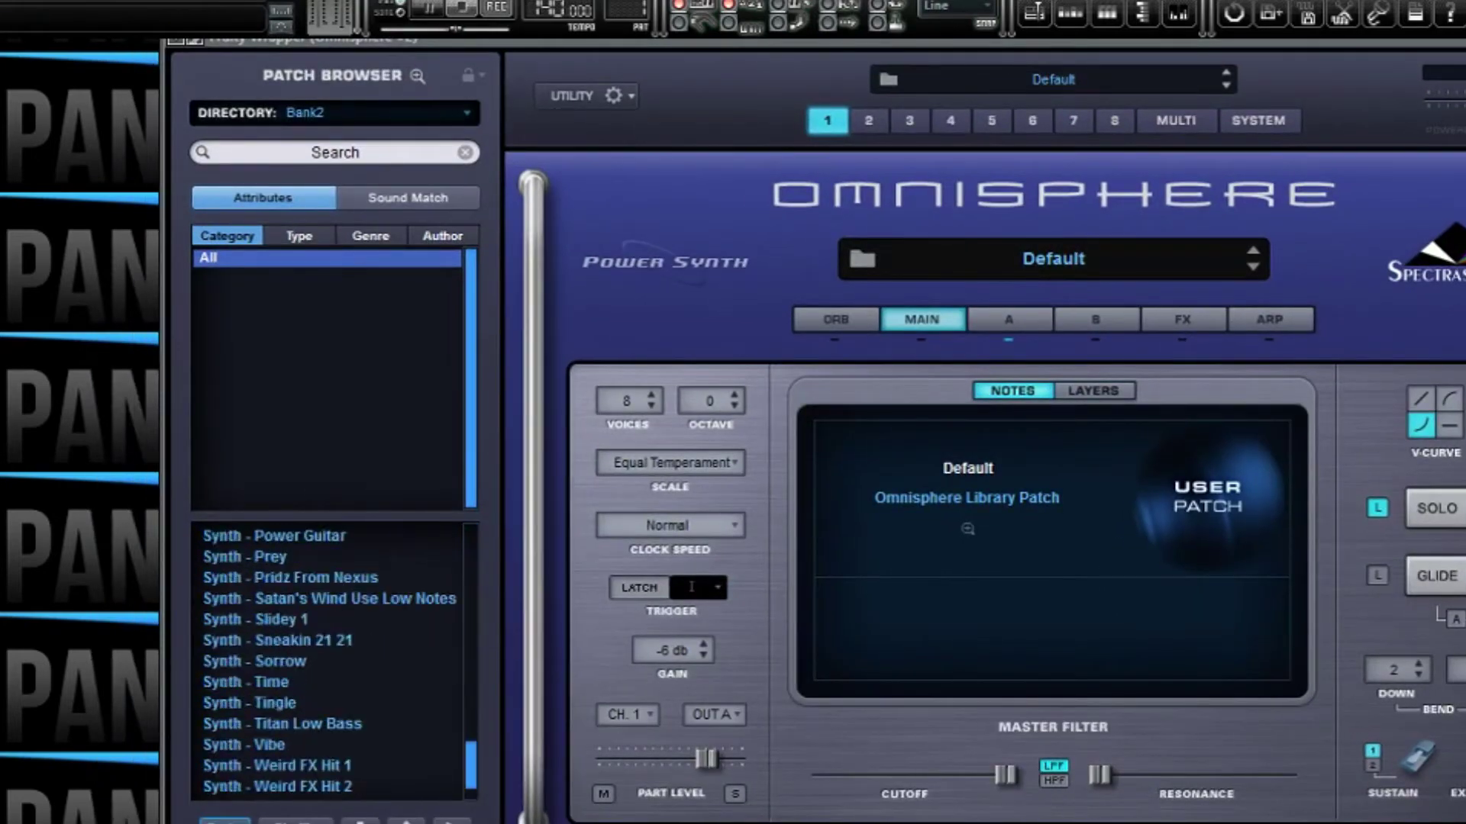
click(326, 578)
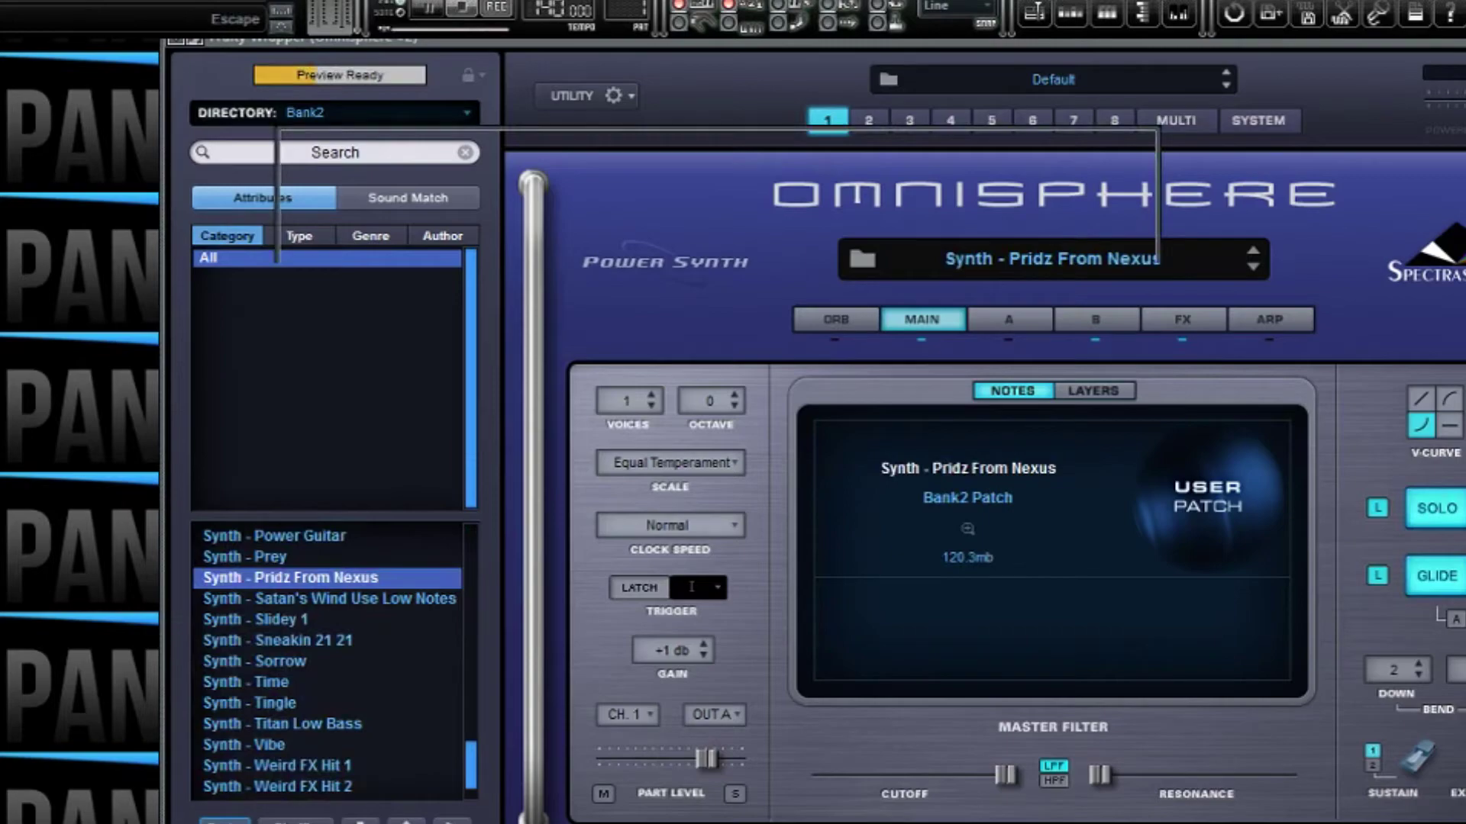
key(Escape)
Open the Omnisphere #2 piano roll and draw F5, C6 and a long C#6 that extends to the end of bar 1
right_click(446, 295)
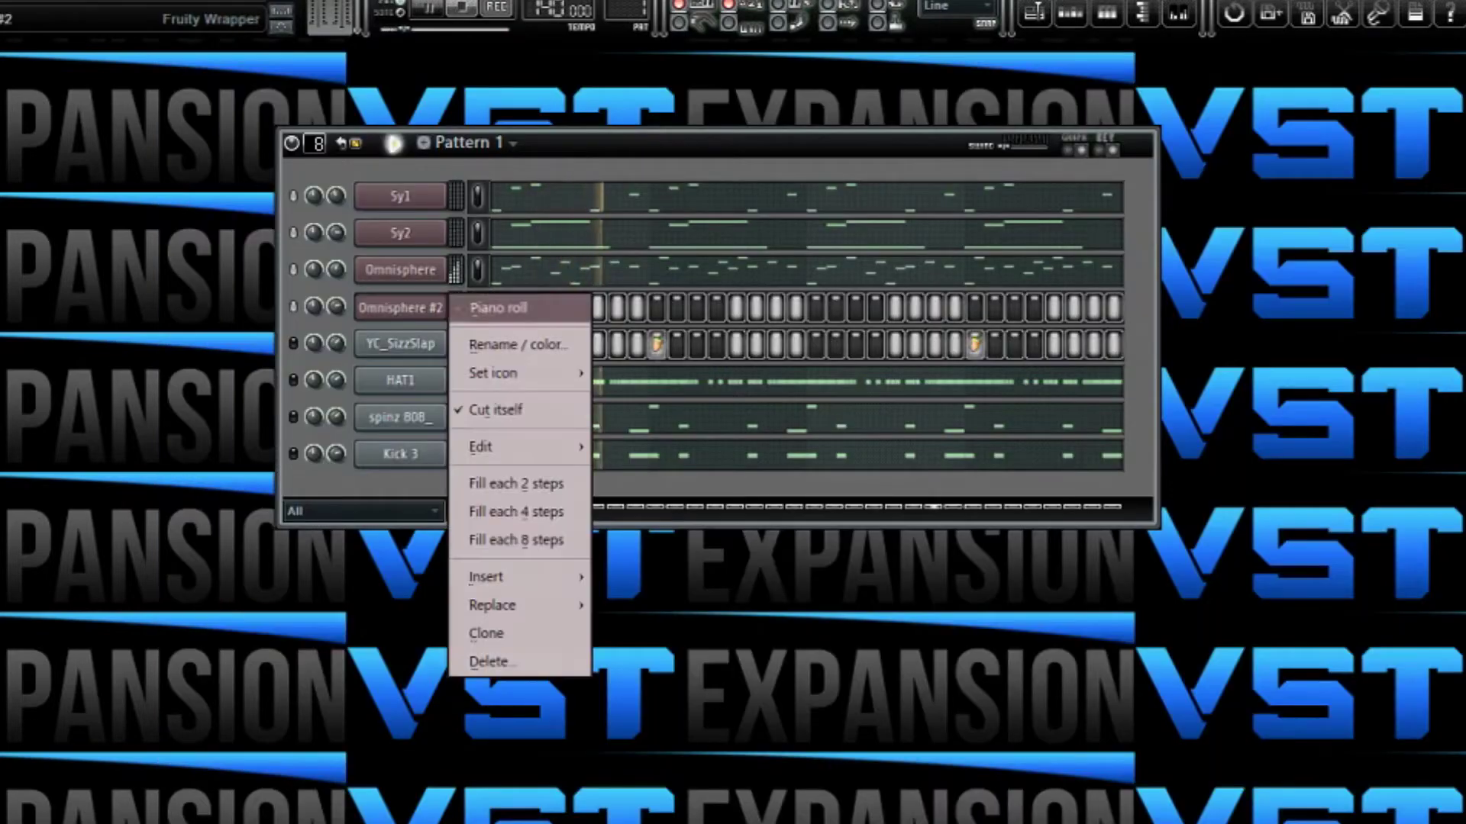
click(489, 307)
scroll(489, 308, down, 5)
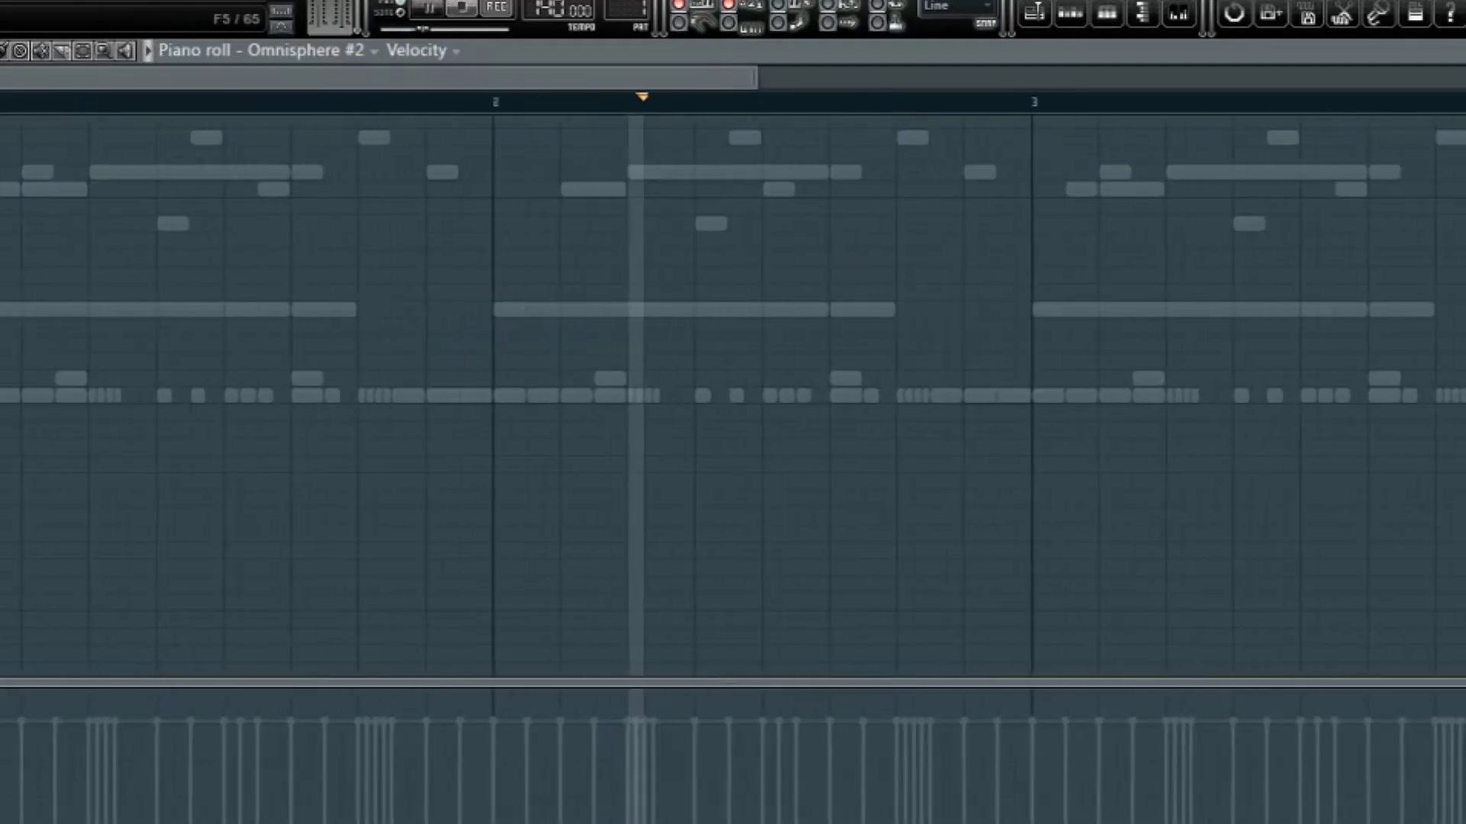
click(8, 309)
mouse_move(18, 309)
mouse_down()
mouse_move(506, 309)
mouse_move(20, 309)
mouse_up()
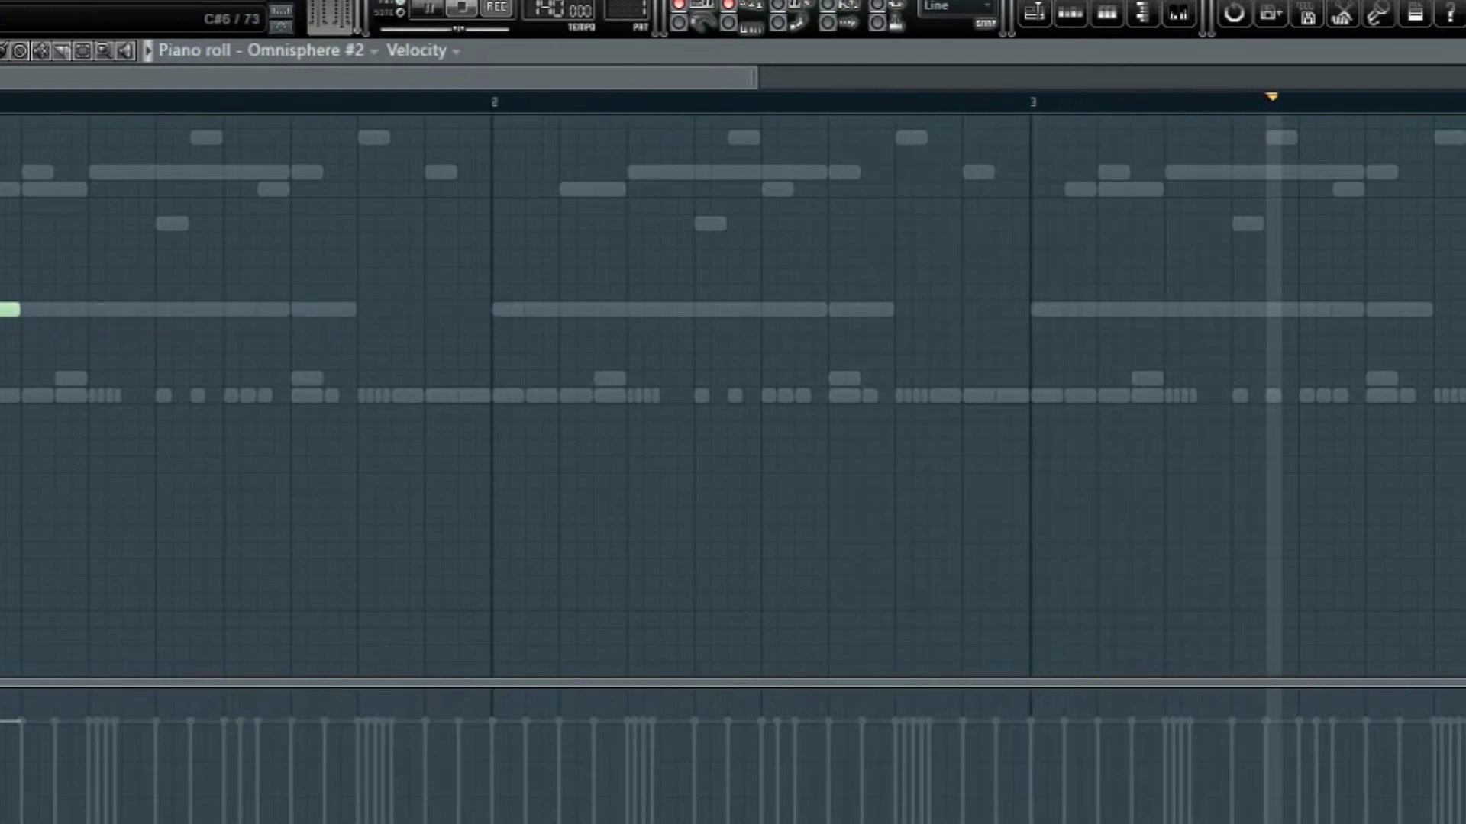
click(29, 189)
click(98, 172)
drag(154, 172, 490, 172)
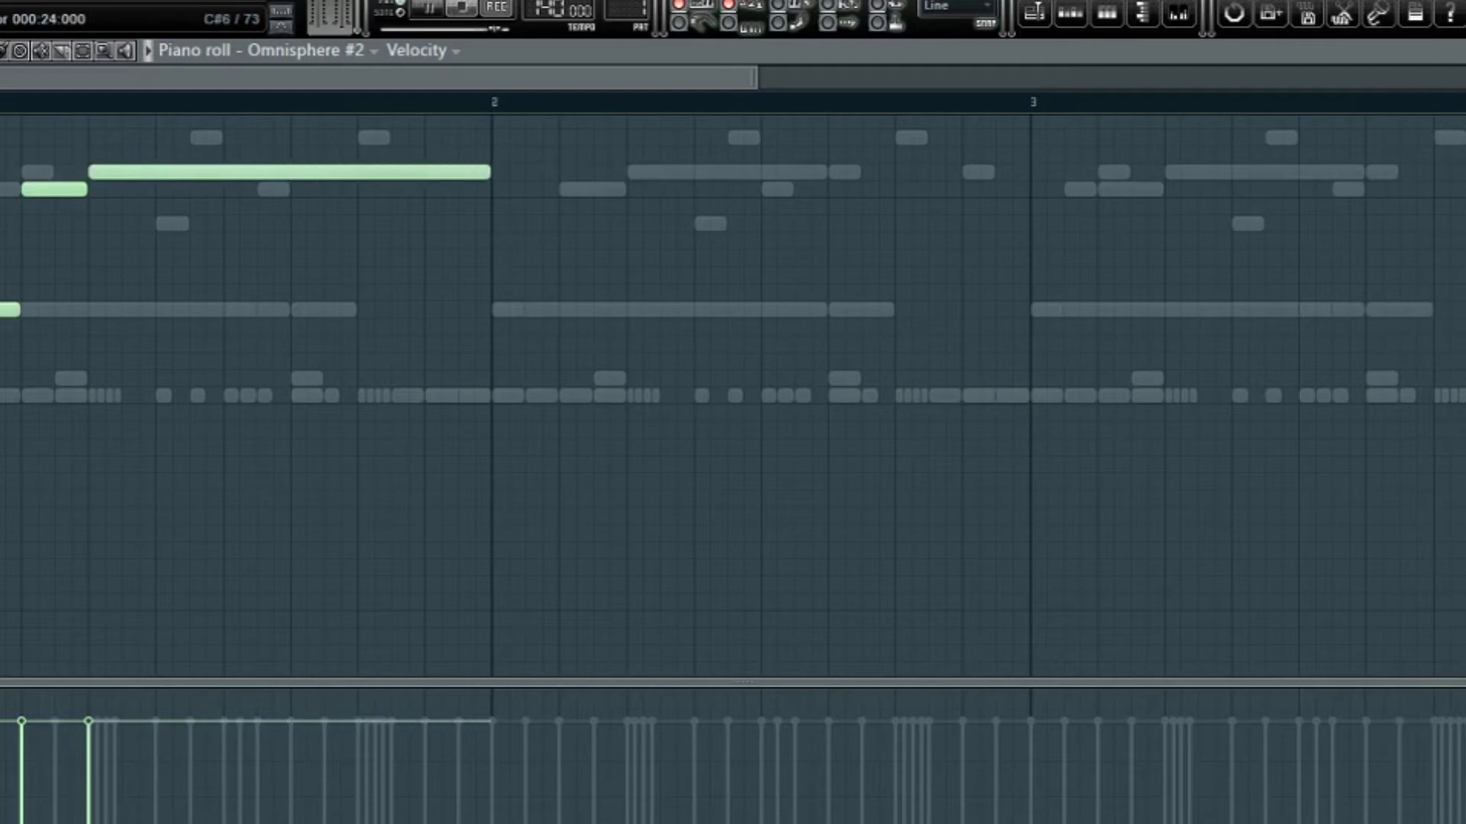
Transpose the three-note phrase down an octave and duplicate it into bar 2
key(ctrl+Down)
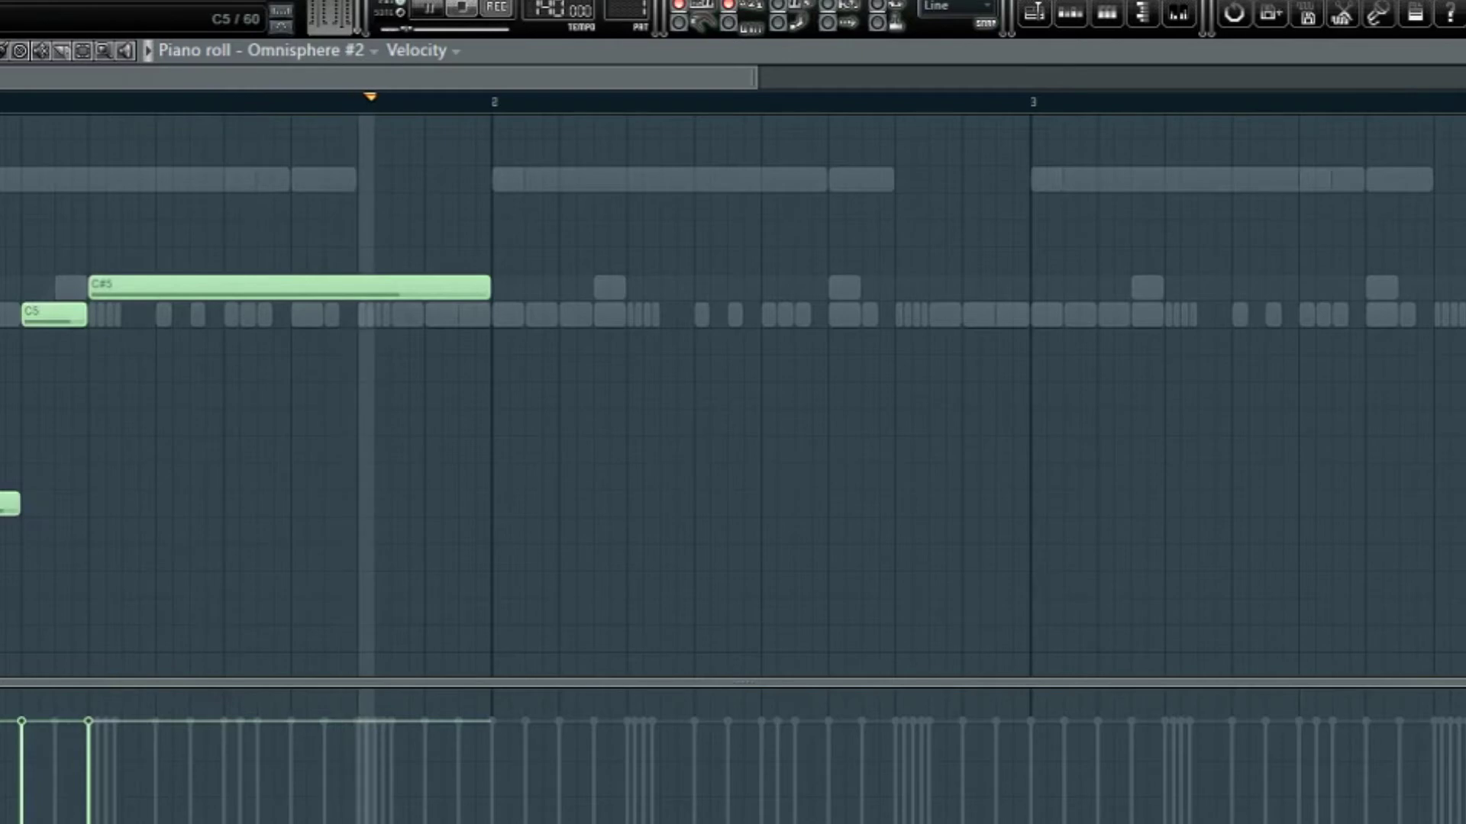
key(ctrl+b)
click(738, 342)
right_click(737, 341)
key(space)
Raise the phrase an octave, change bar 2's last two notes to A#5 and C6, then lower everything an octave and play it
key(ctrl+Up)
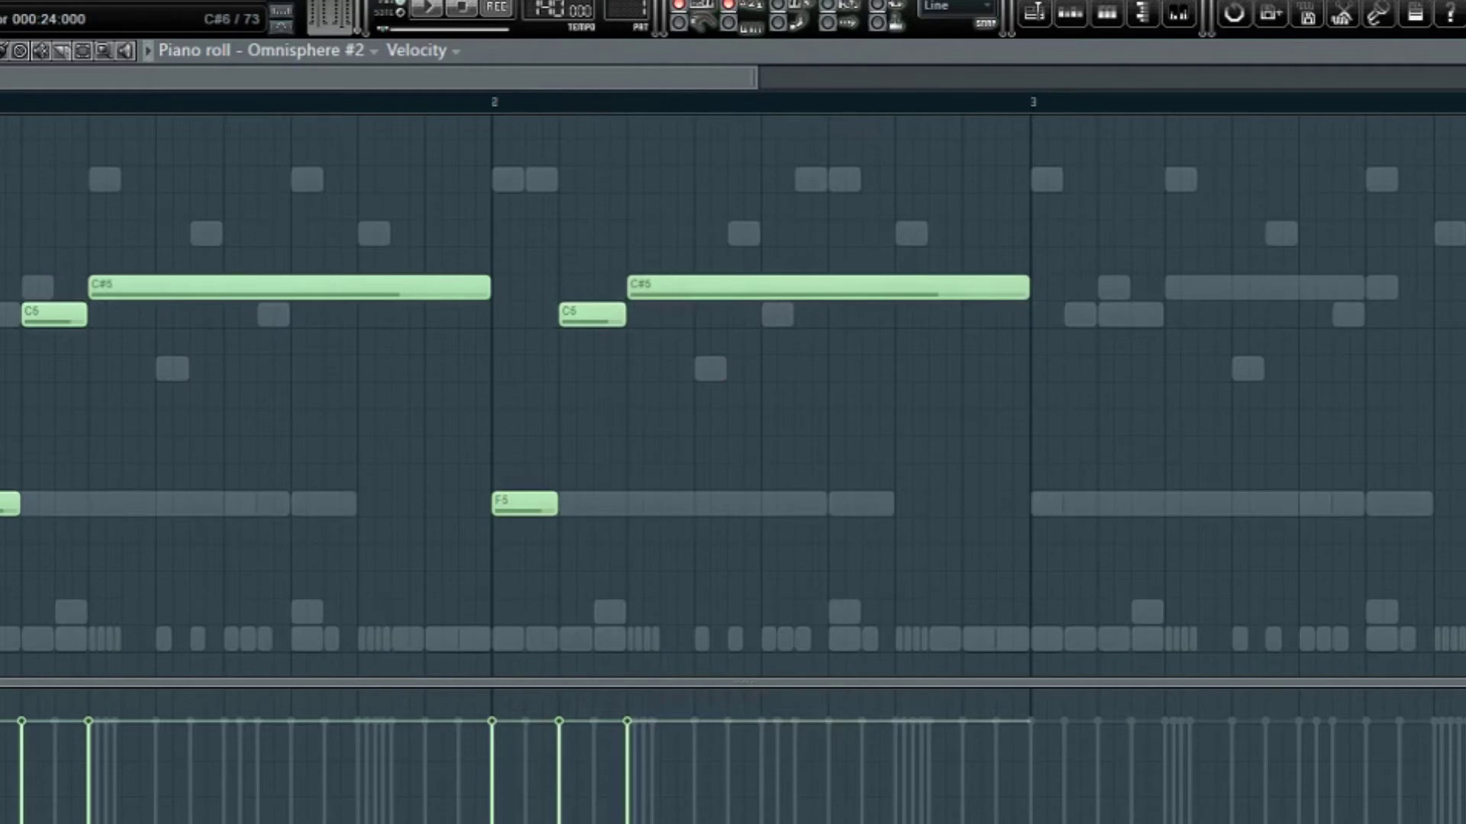
drag(592, 314, 593, 368)
drag(680, 287, 679, 314)
key(ctrl+Down)
key(space)
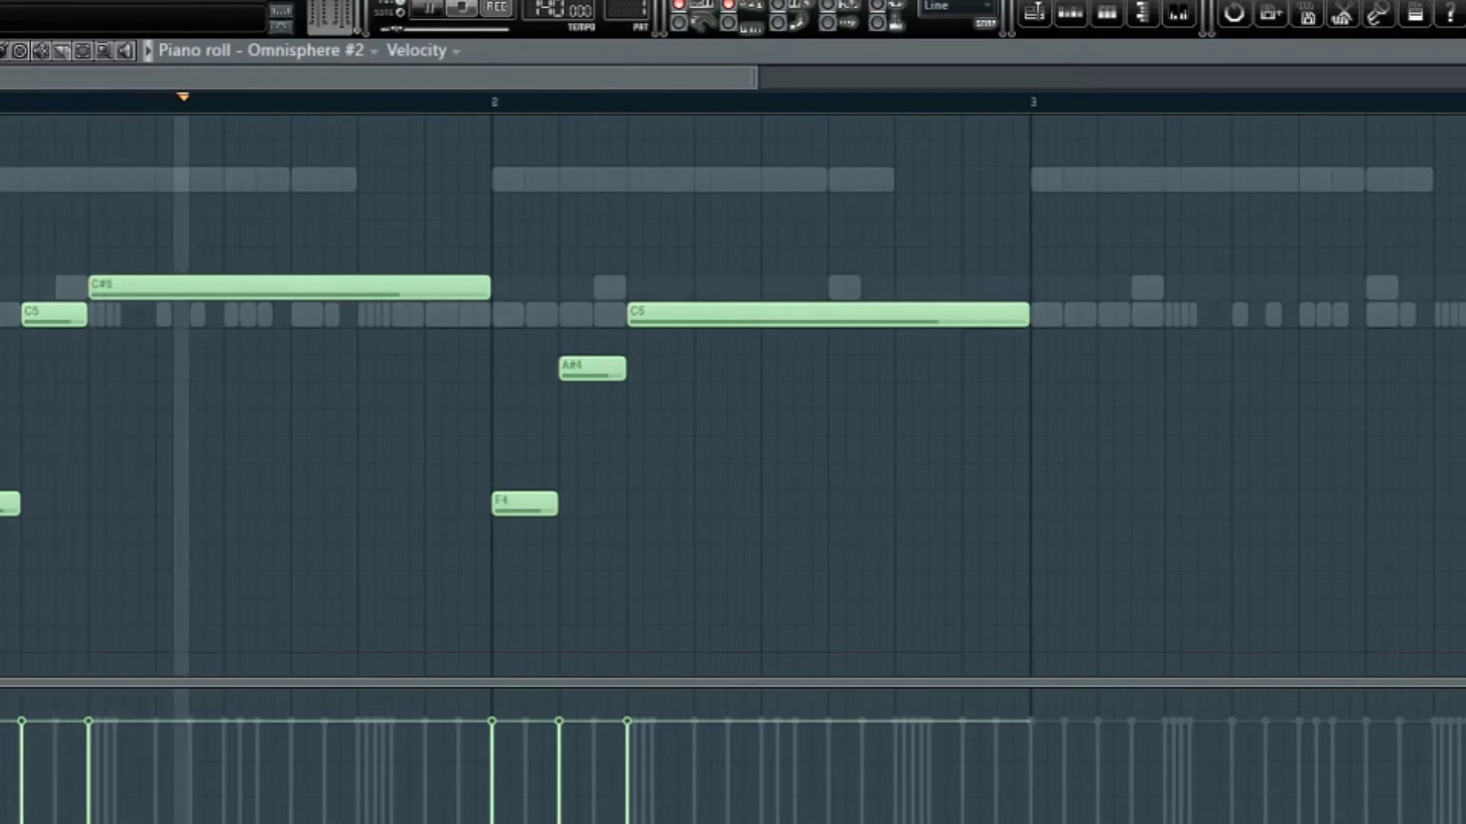
key(F7)
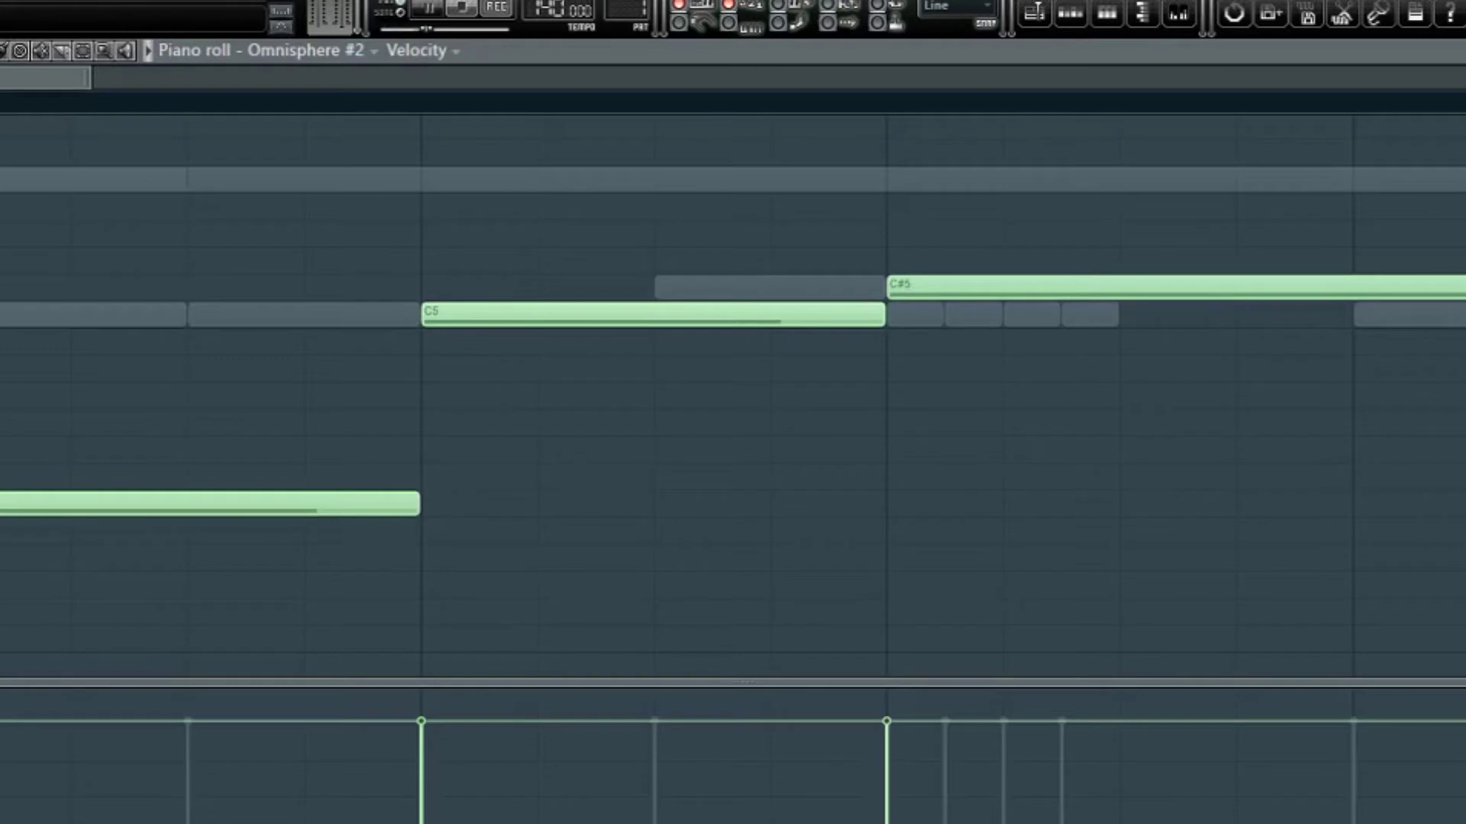
Duplicate the two-bar phrase into bars 3 and 4, then replace bar 4's opening F4 and A#4 with one longer F5
scroll(733, 397, down, 5)
key(ctrl+b)
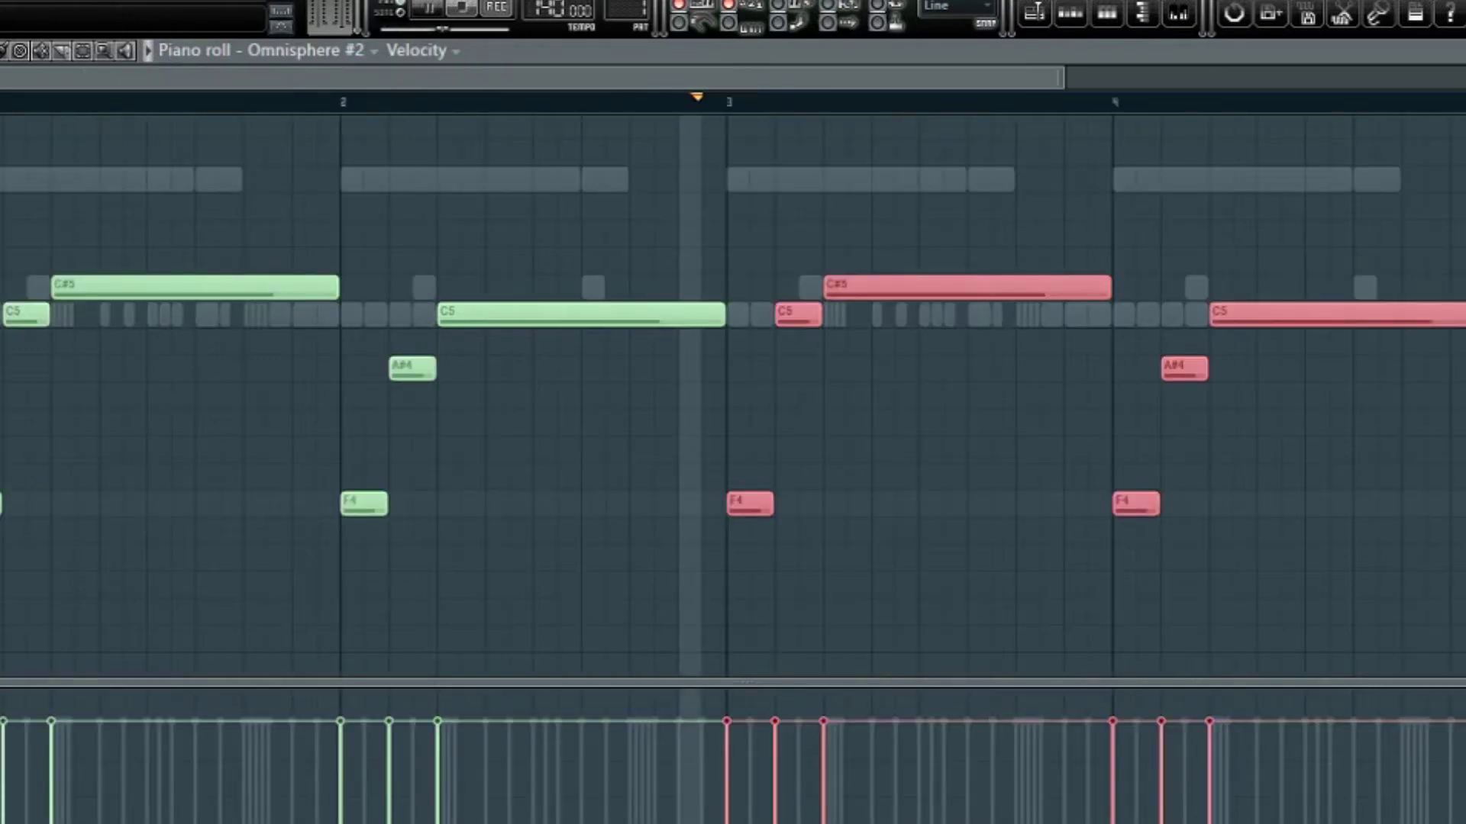
key(ctrl+d)
drag(1136, 504, 1204, 179)
right_click(1183, 368)
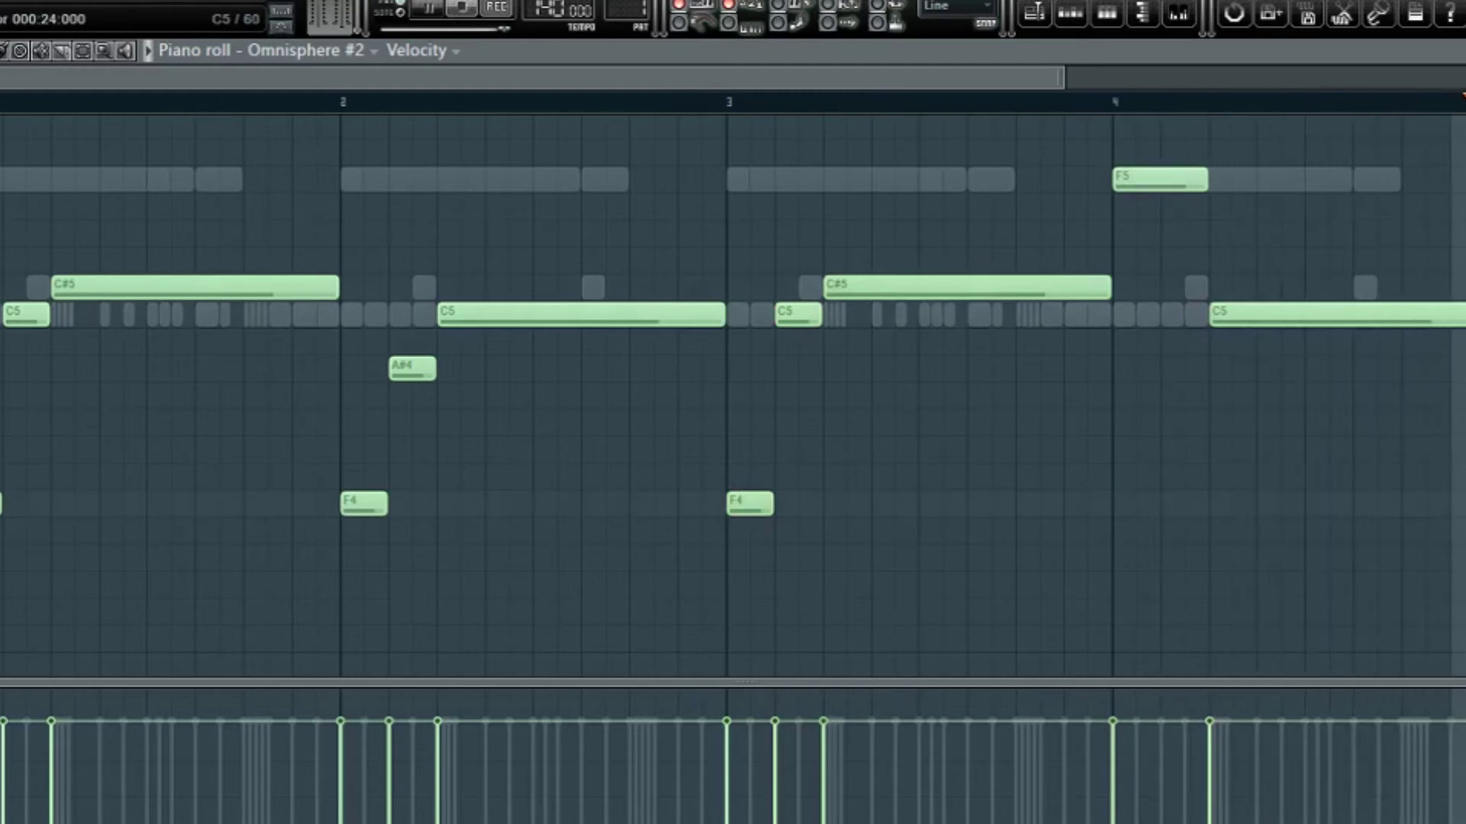
Raise bar 4's long C5 to C#5, shorten it, and add a C5 to fill the rest of the bar
drag(1329, 315, 1328, 288)
drag(1463, 287, 1348, 287)
click(1366, 315)
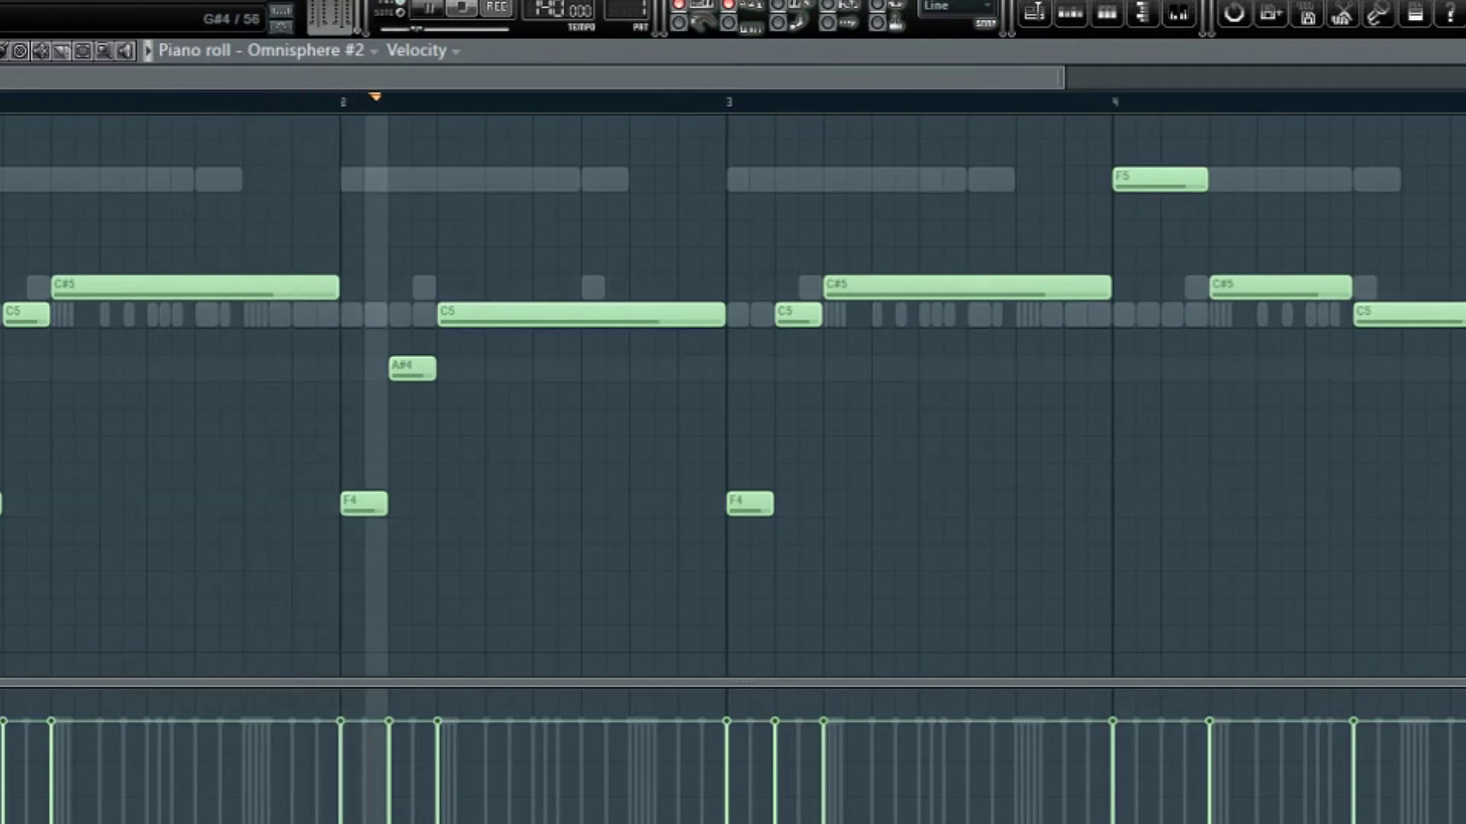
Lower bar 4's last note to A#4 and replace bar 3's first two notes with one longer C5
scroll(733, 394, up, 4)
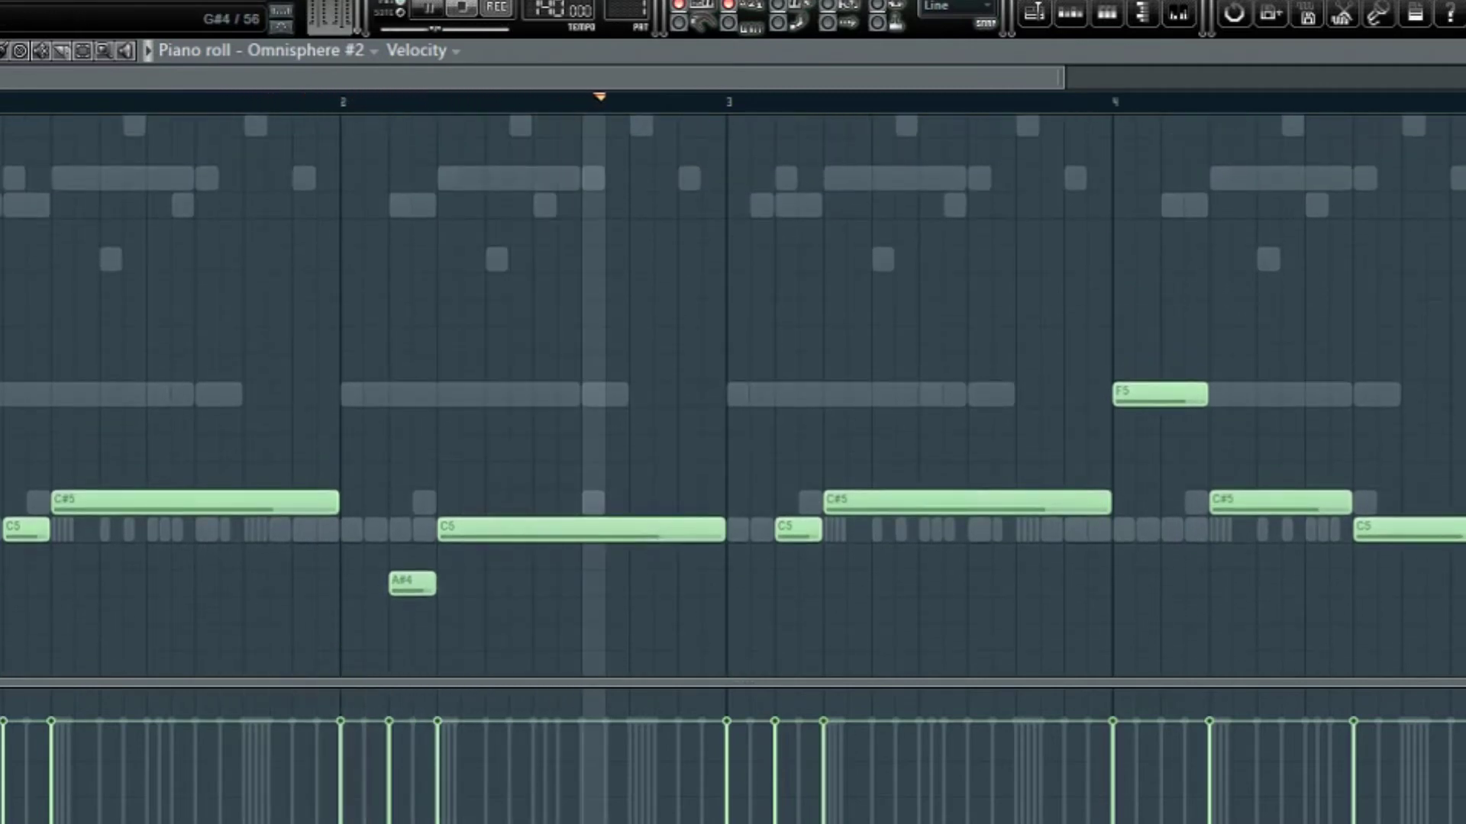
scroll(733, 395, down, 3)
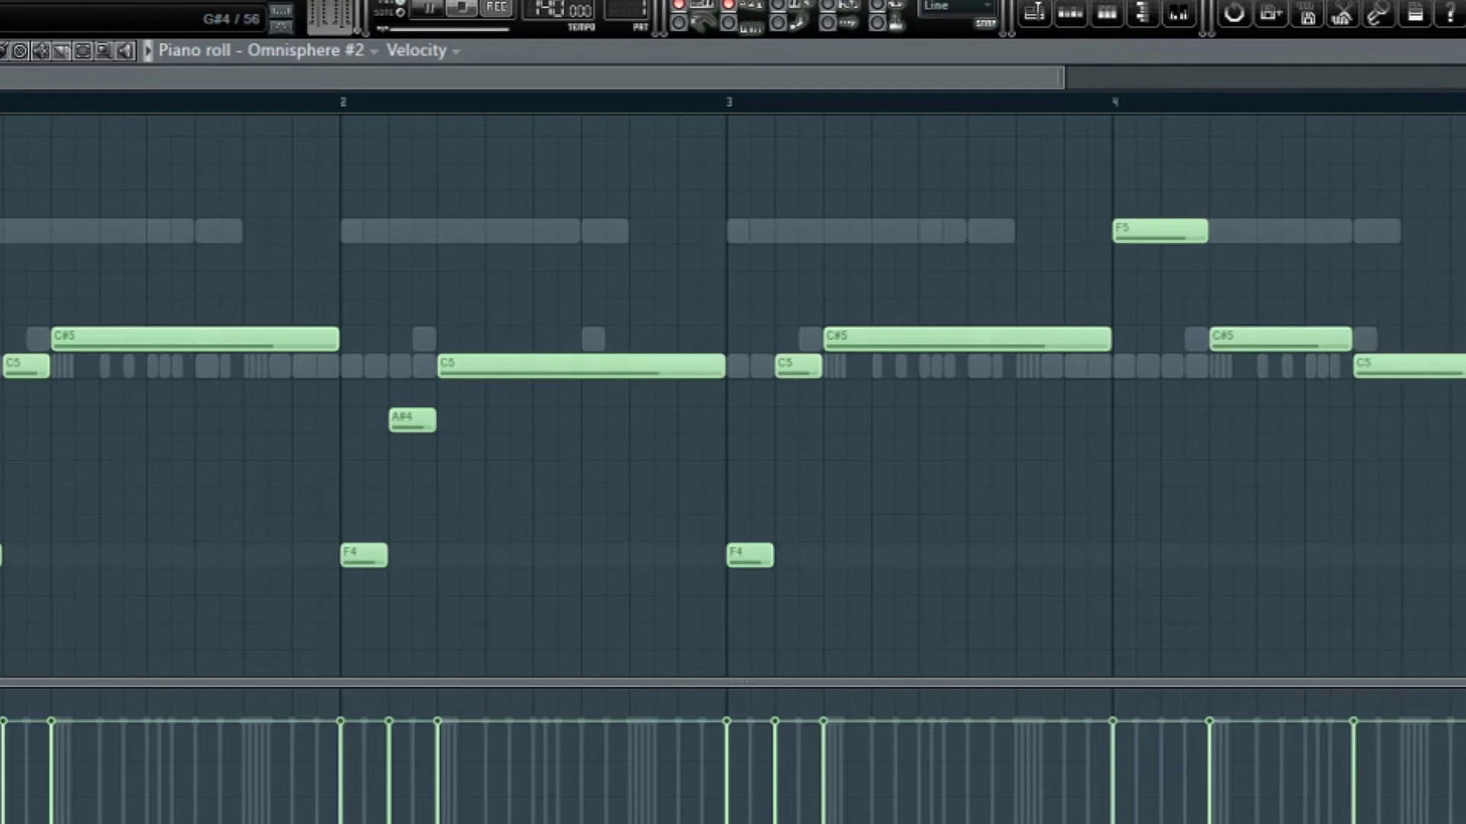
drag(1450, 366, 1451, 421)
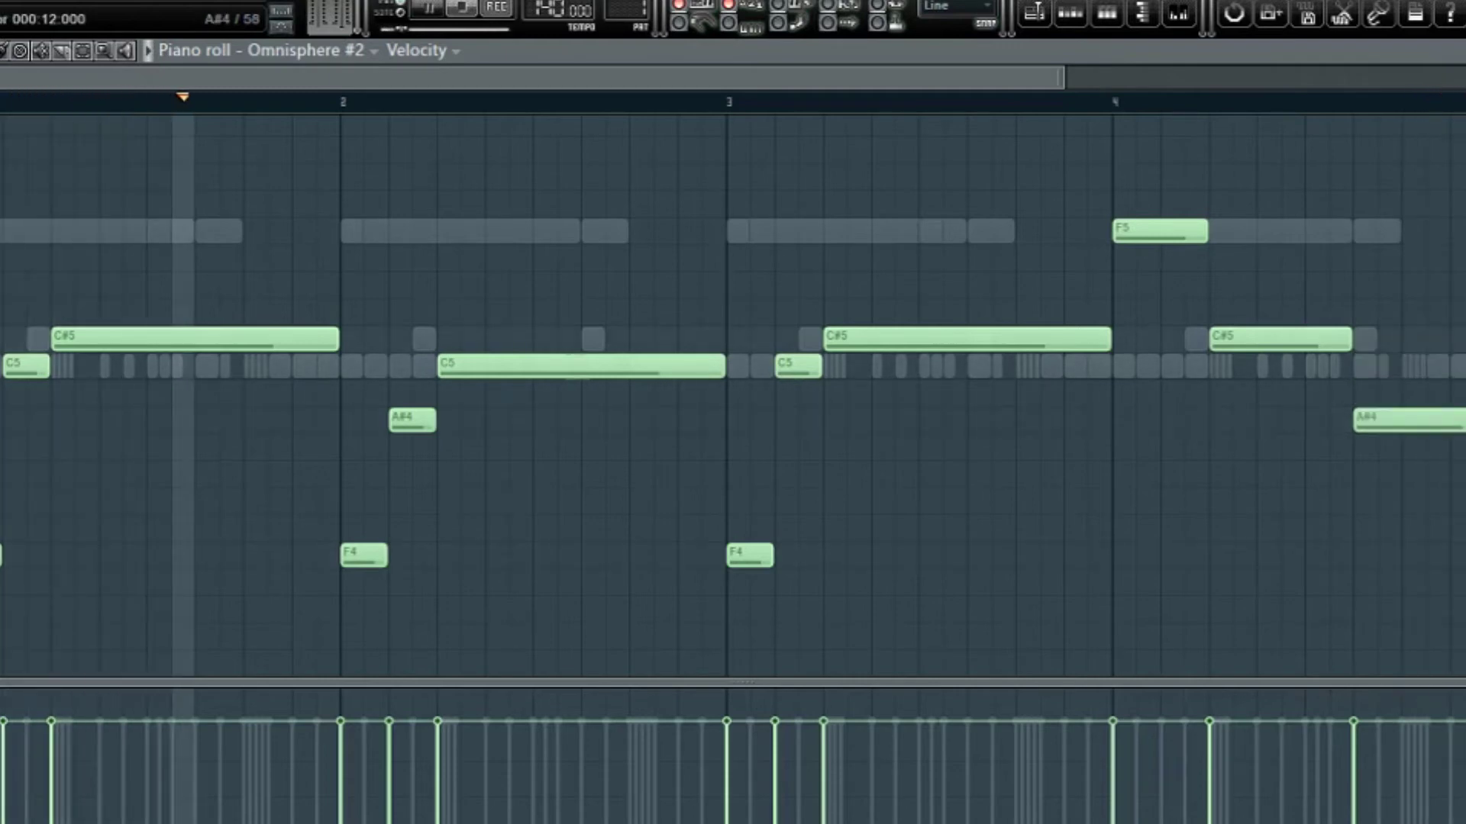
drag(771, 556, 820, 556)
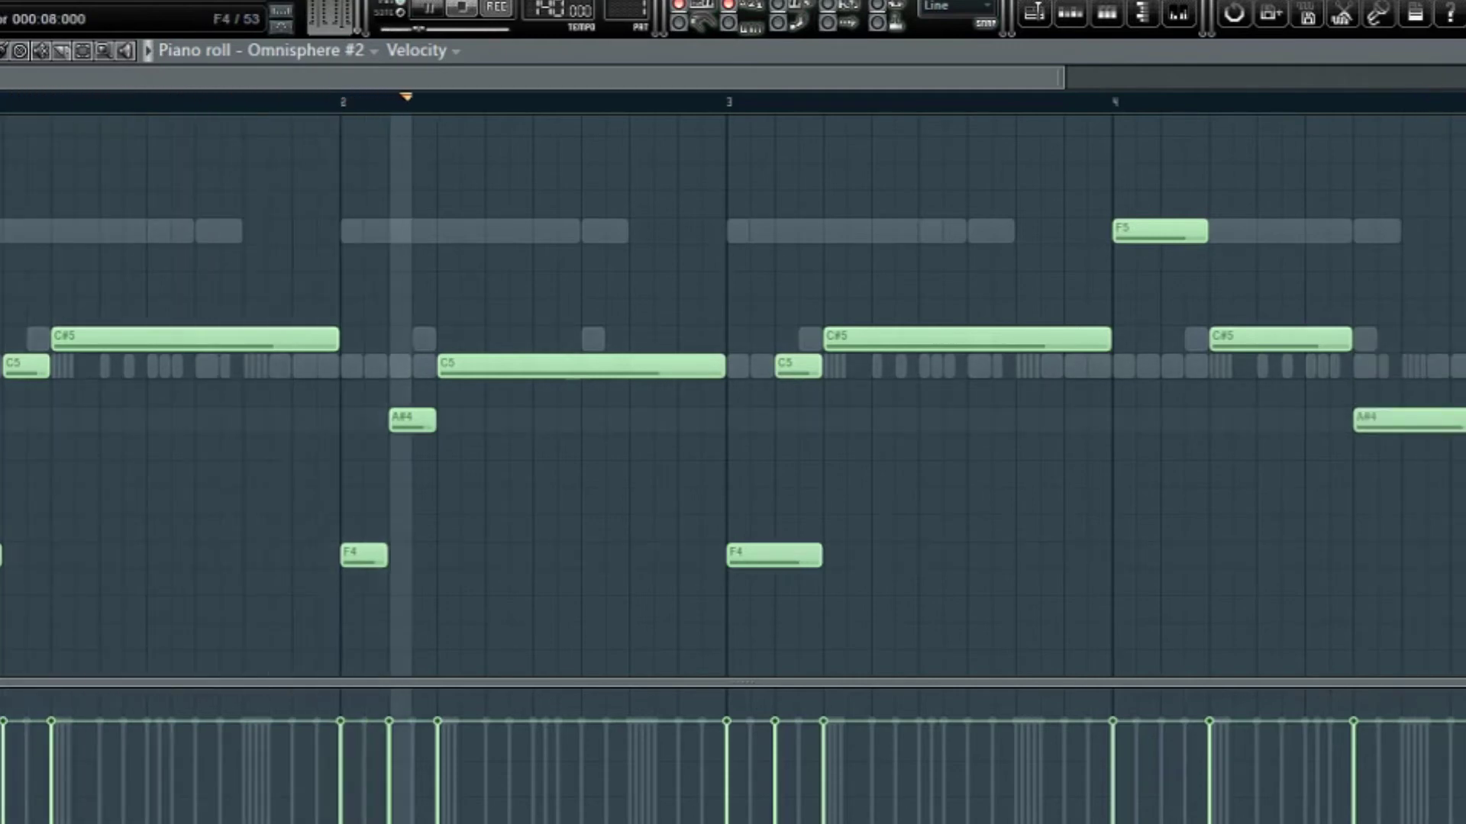
drag(771, 556, 771, 366)
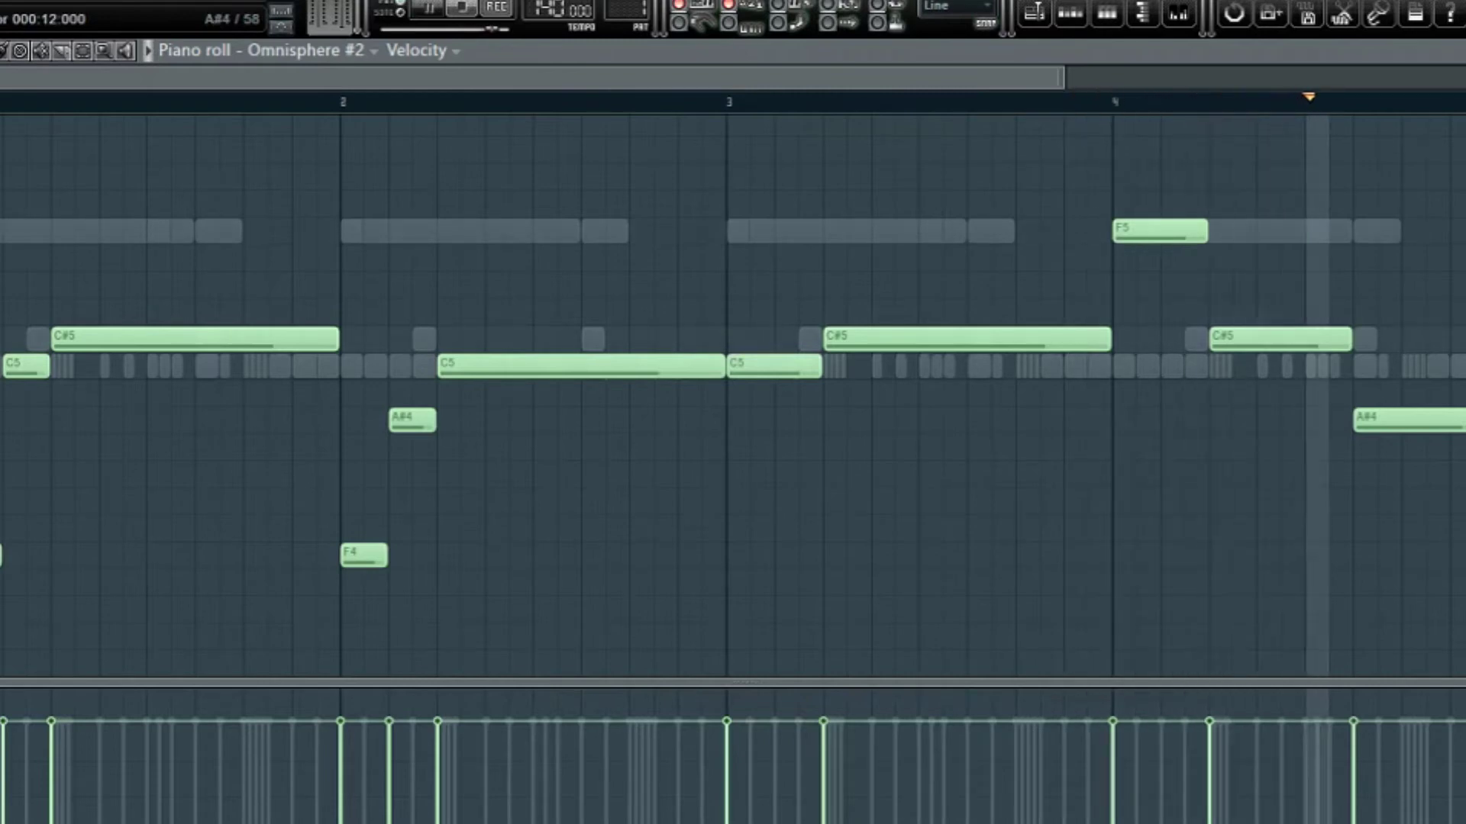
key(Escape)
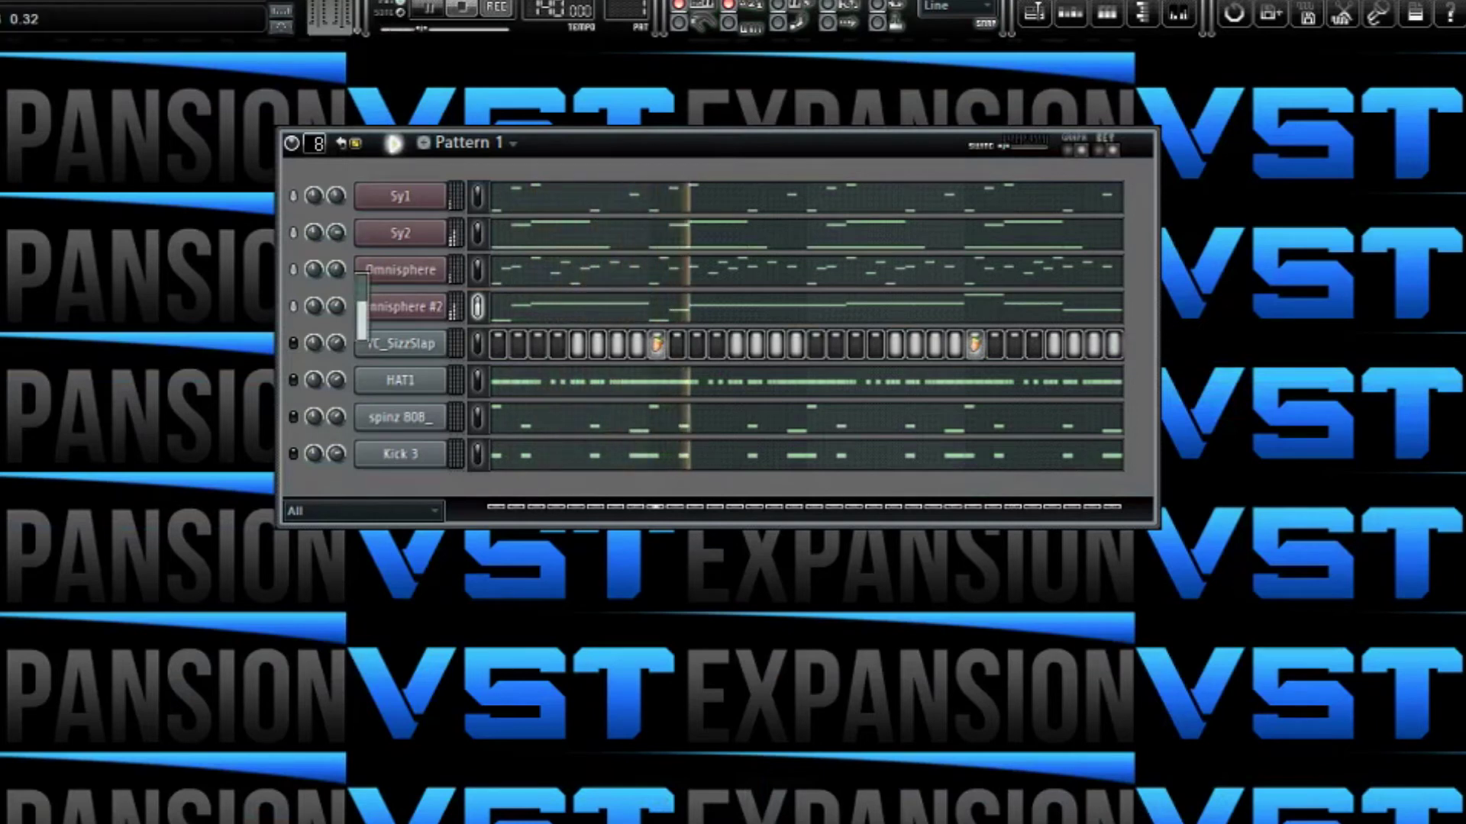
Rename the Omnisphere #2 channel as Low Synth
right_click(366, 306)
click(524, 337)
text(Low Synth)
key(Return)
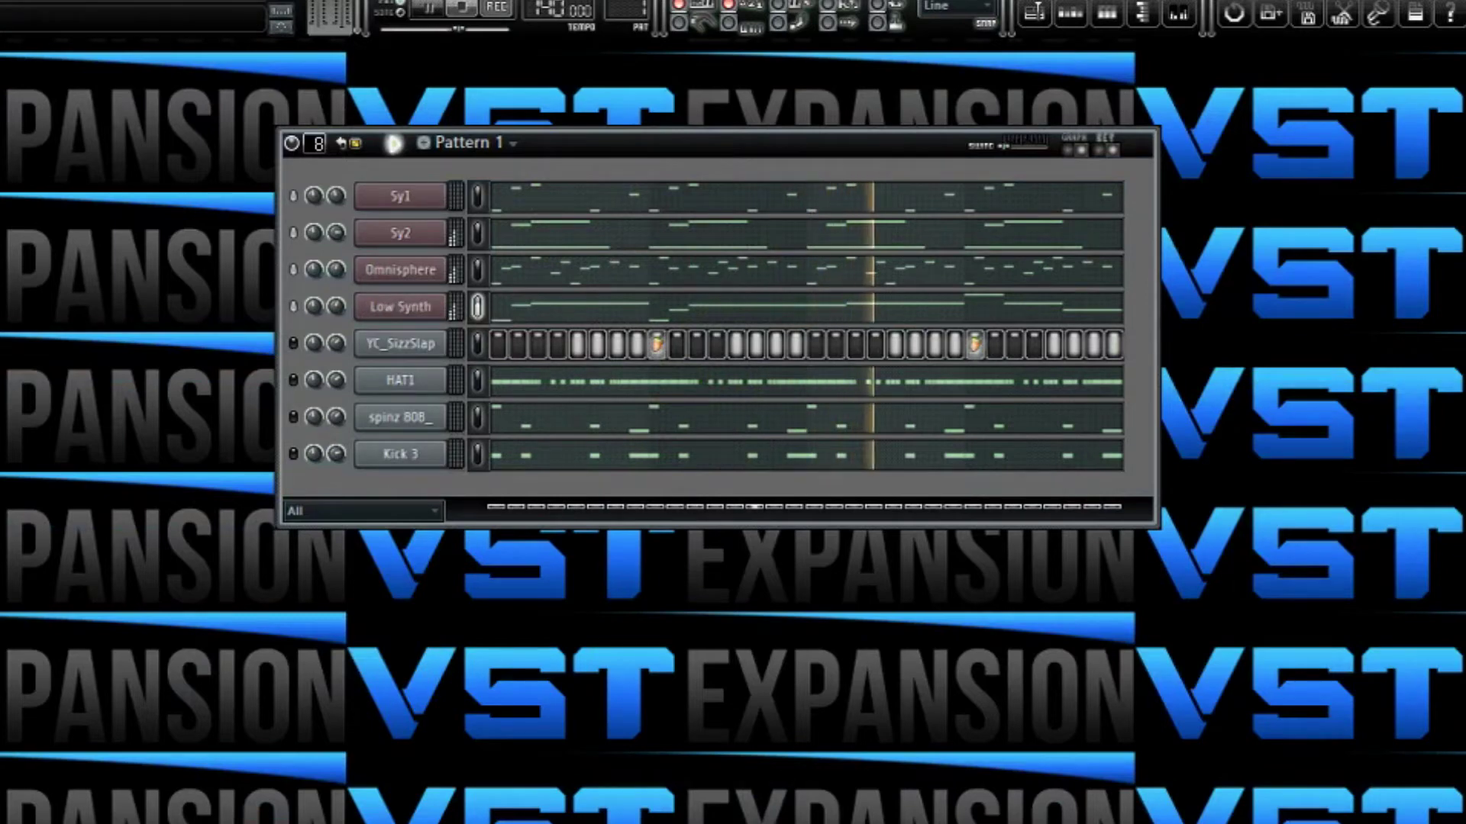
In the Low Synth piano roll, lower bar 3's first note to A#4 and raise bar 4's last note to C5
click(806, 307)
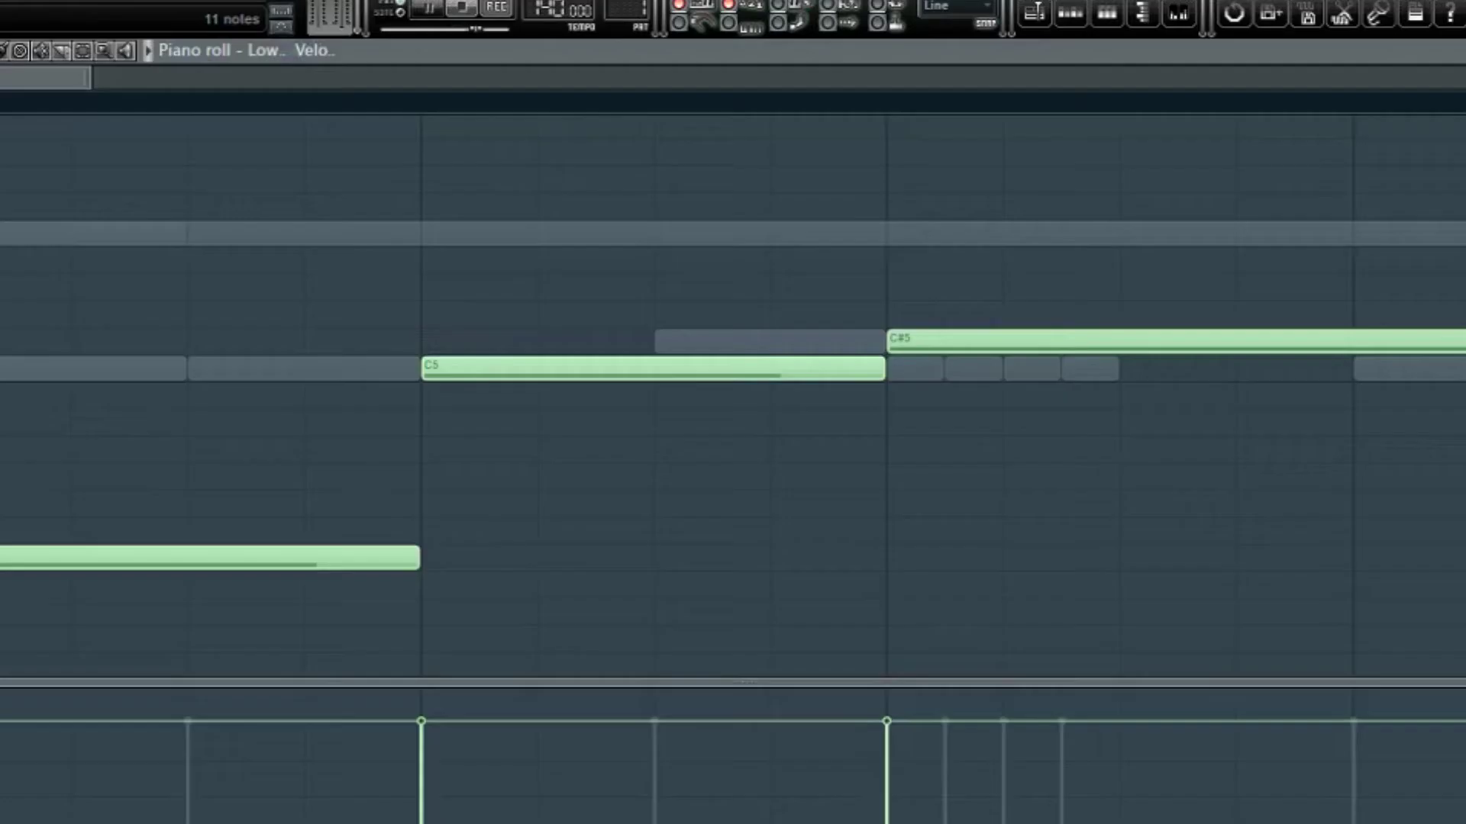
scroll(733, 397, right, 5)
scroll(732, 397, left, 5)
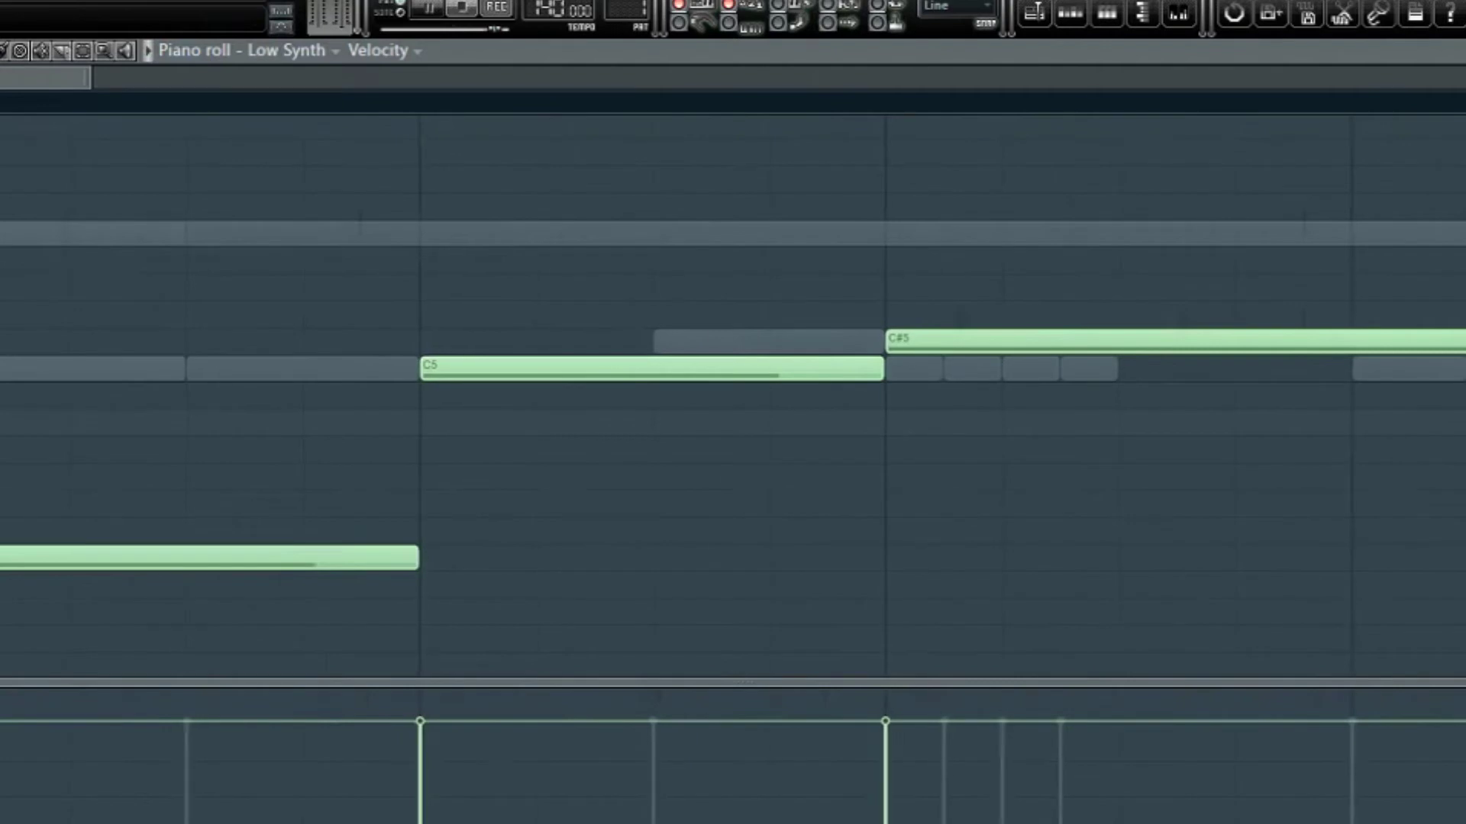
scroll(733, 397, down, 5)
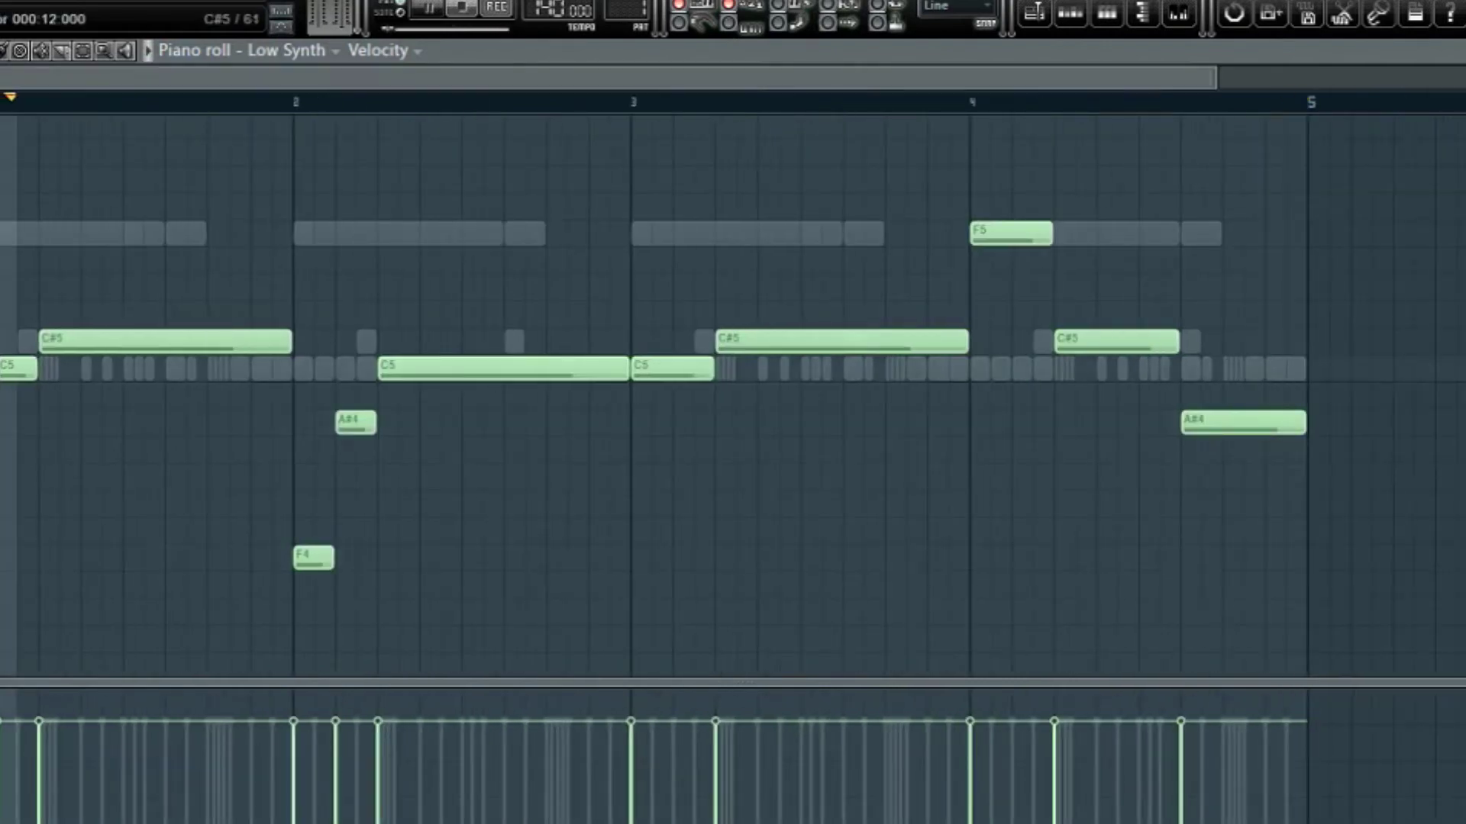
drag(672, 369, 672, 423)
drag(1243, 423, 1242, 369)
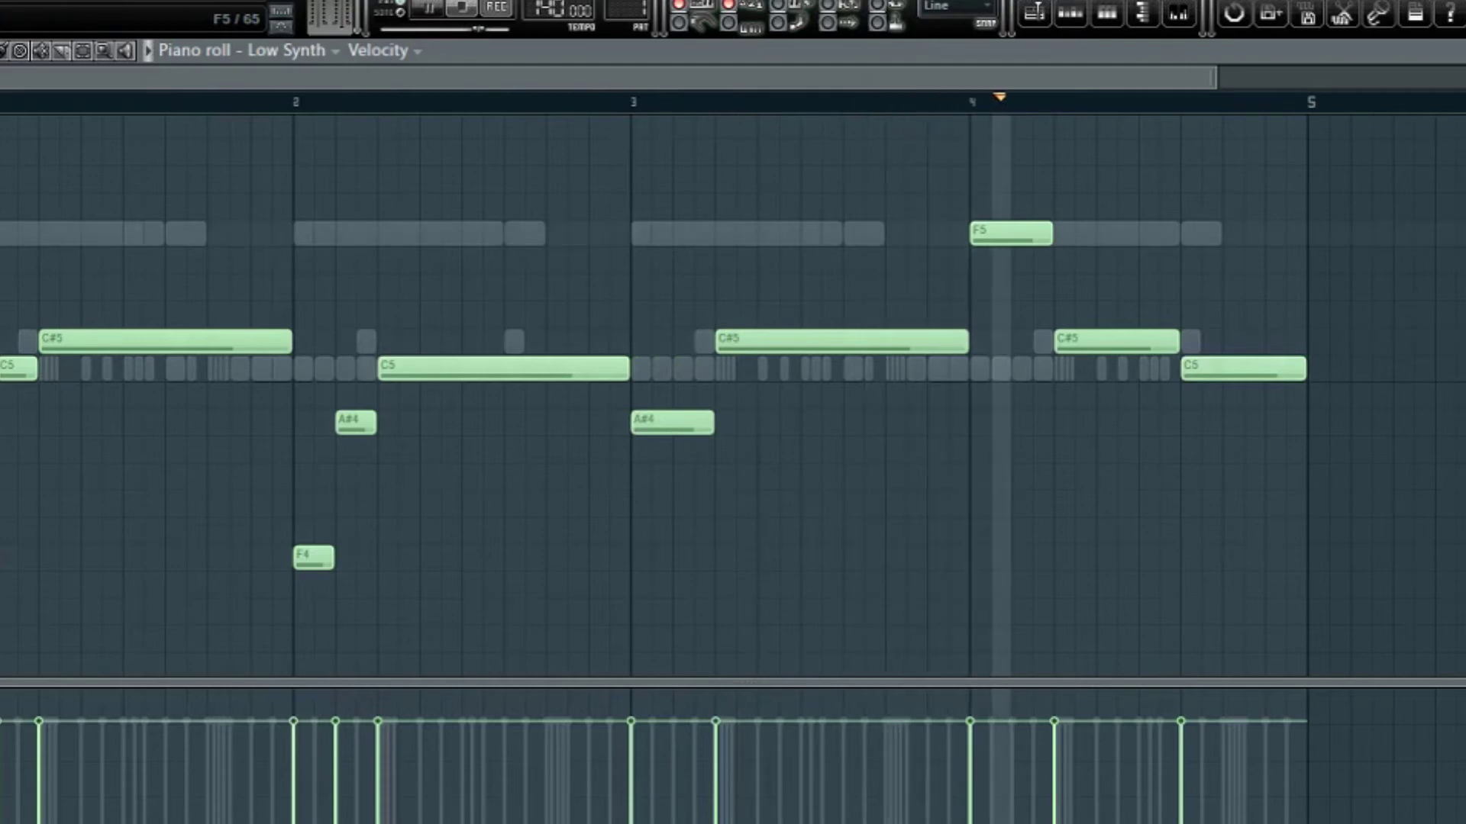
key(Escape)
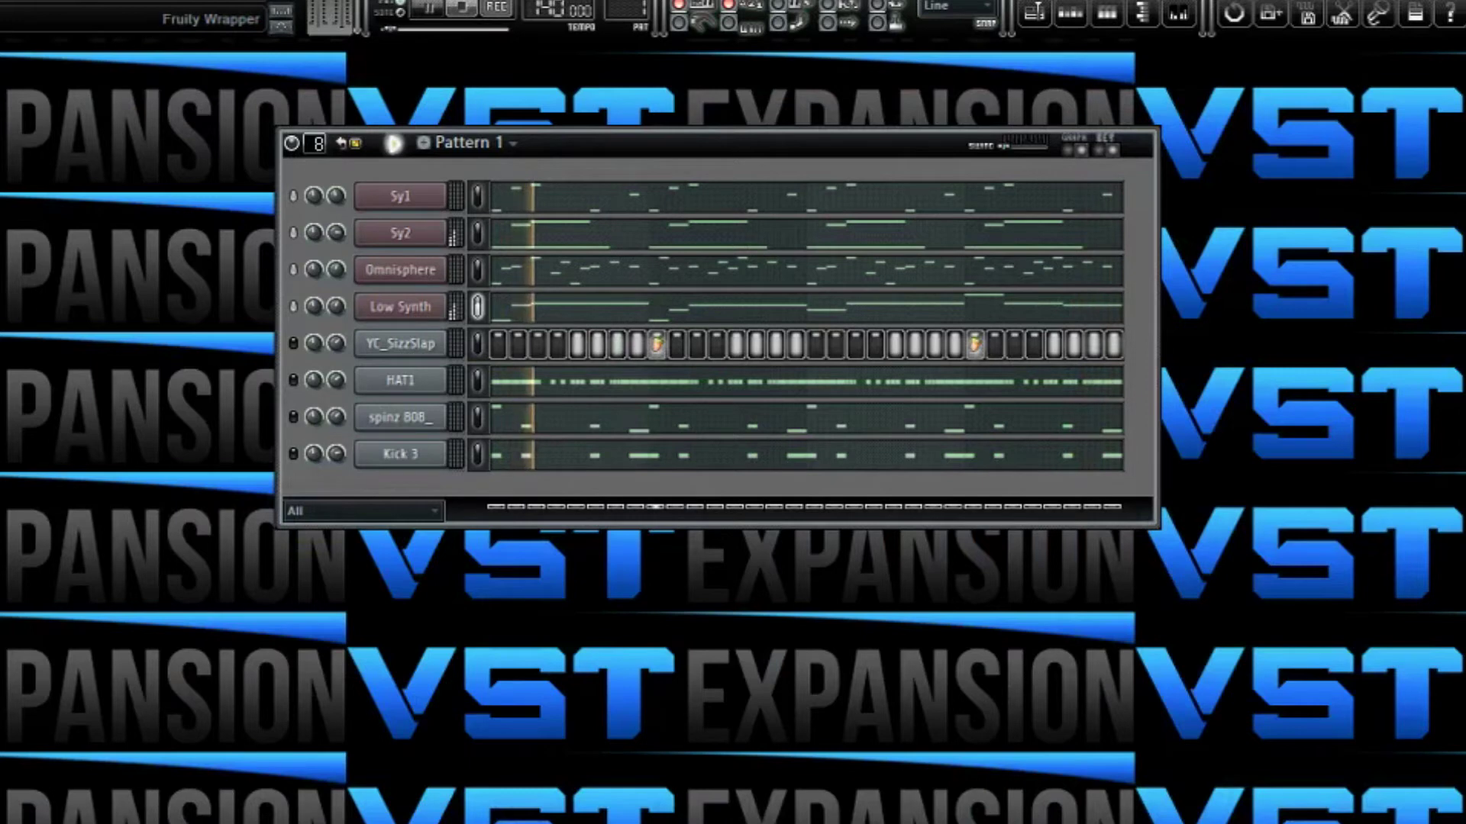
Rename the Omnisphere channel above Low Synth as Sy3
right_click(441, 269)
click(516, 307)
text(Sy3)
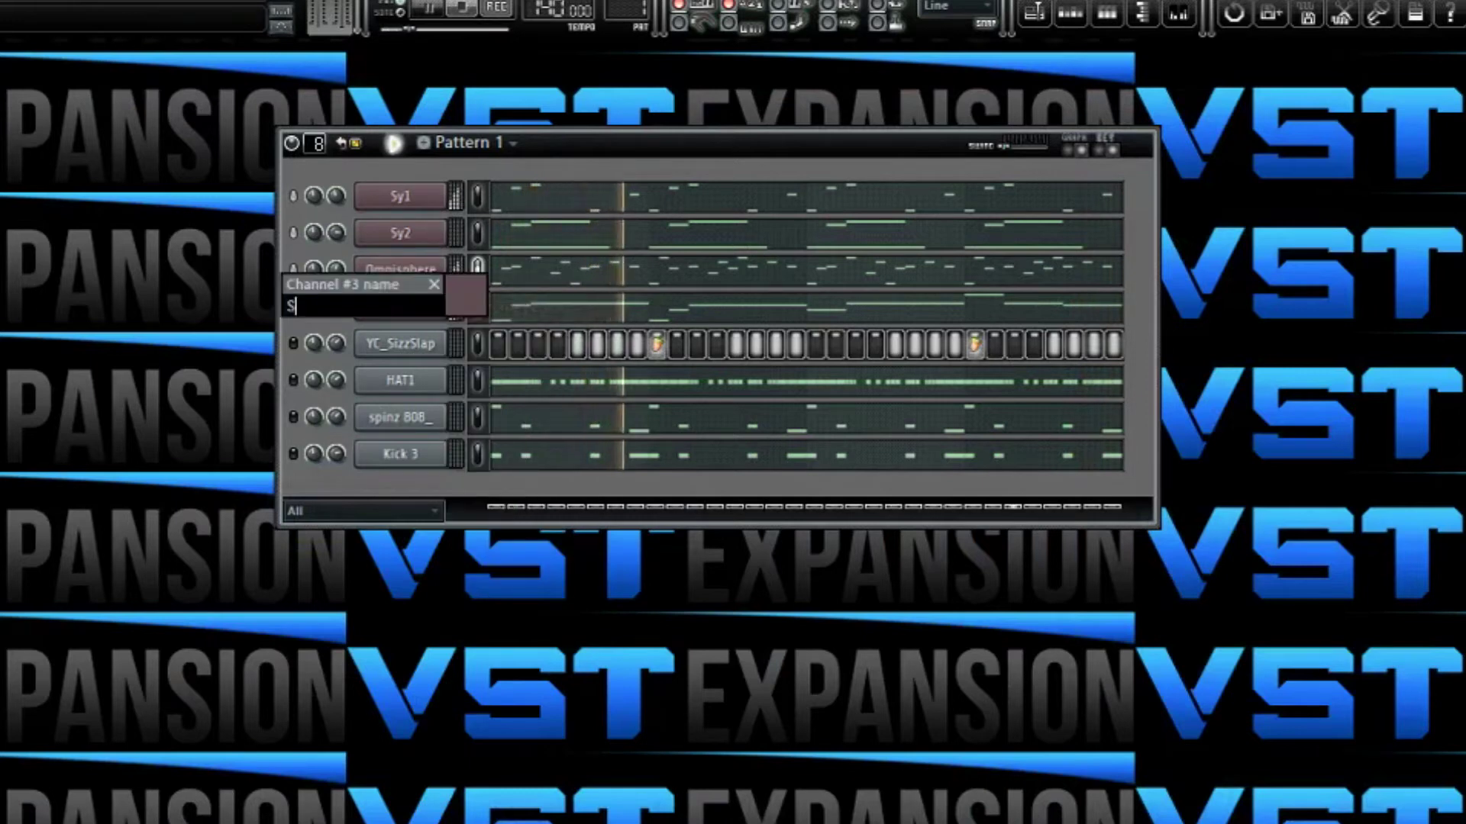
key(Return)
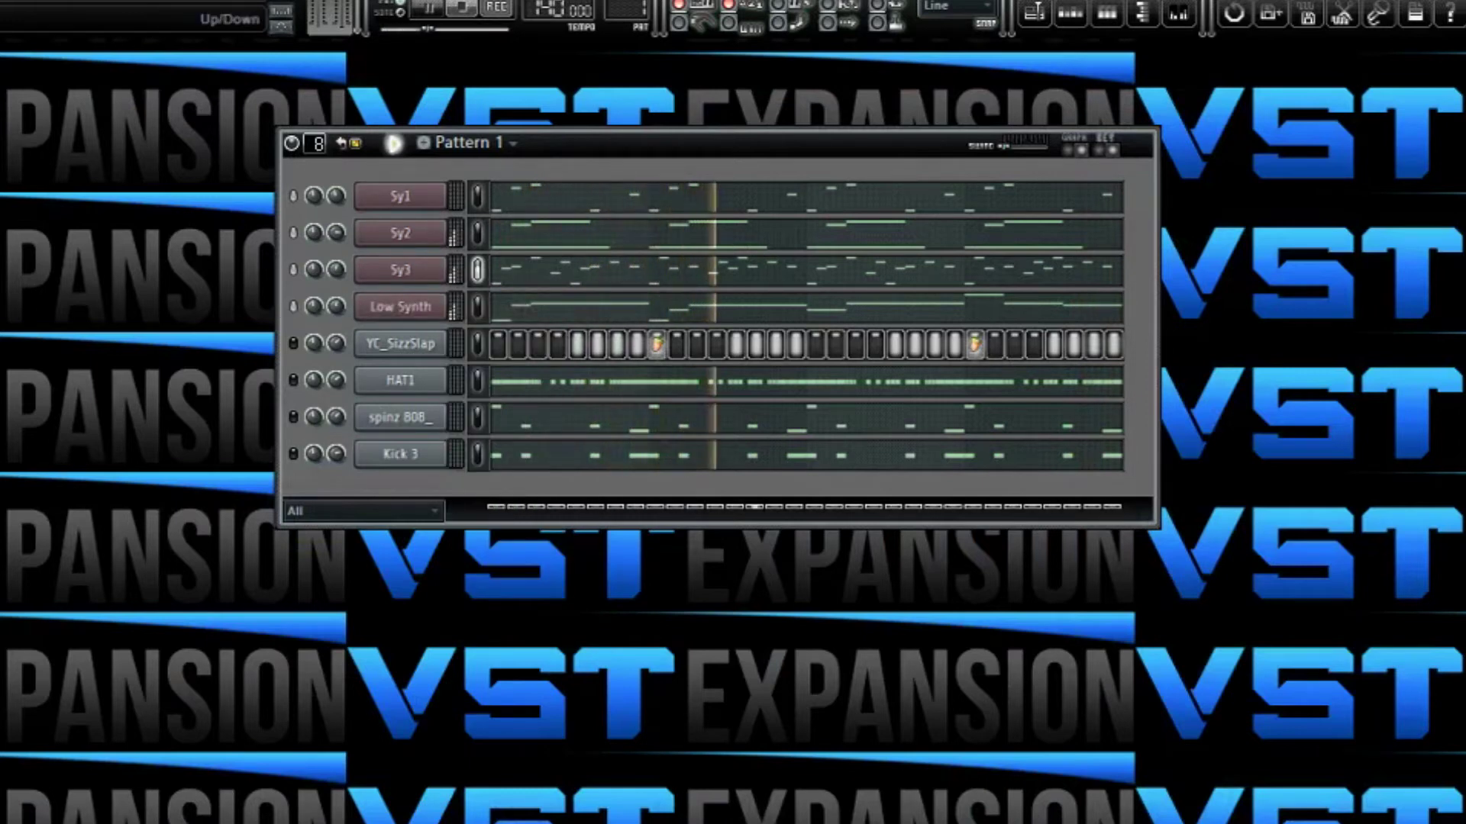
Insert another Omnisphere instrument channel directly below Low Synth
right_click(447, 336)
mouse_move(485, 642)
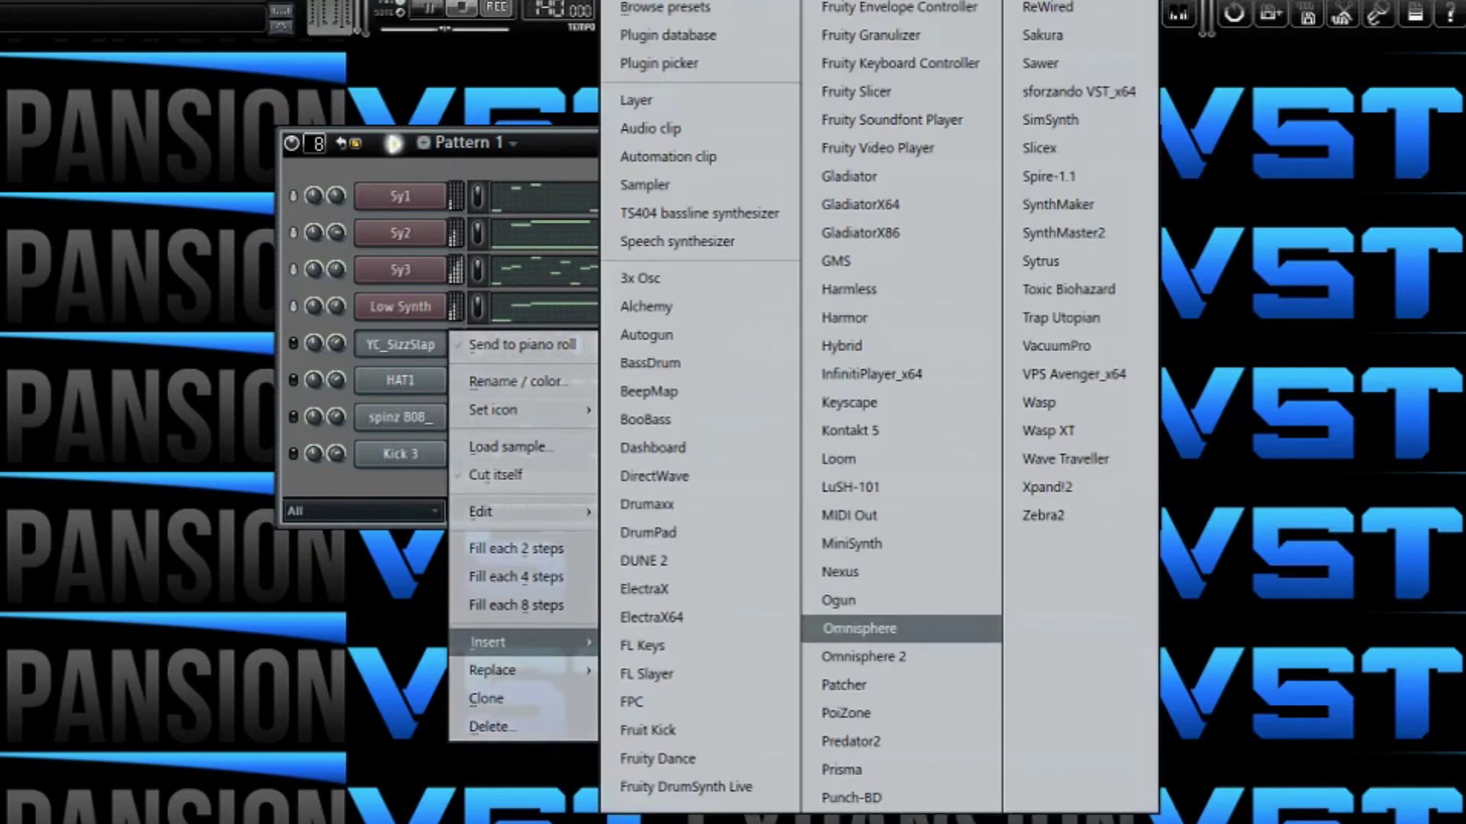
click(863, 657)
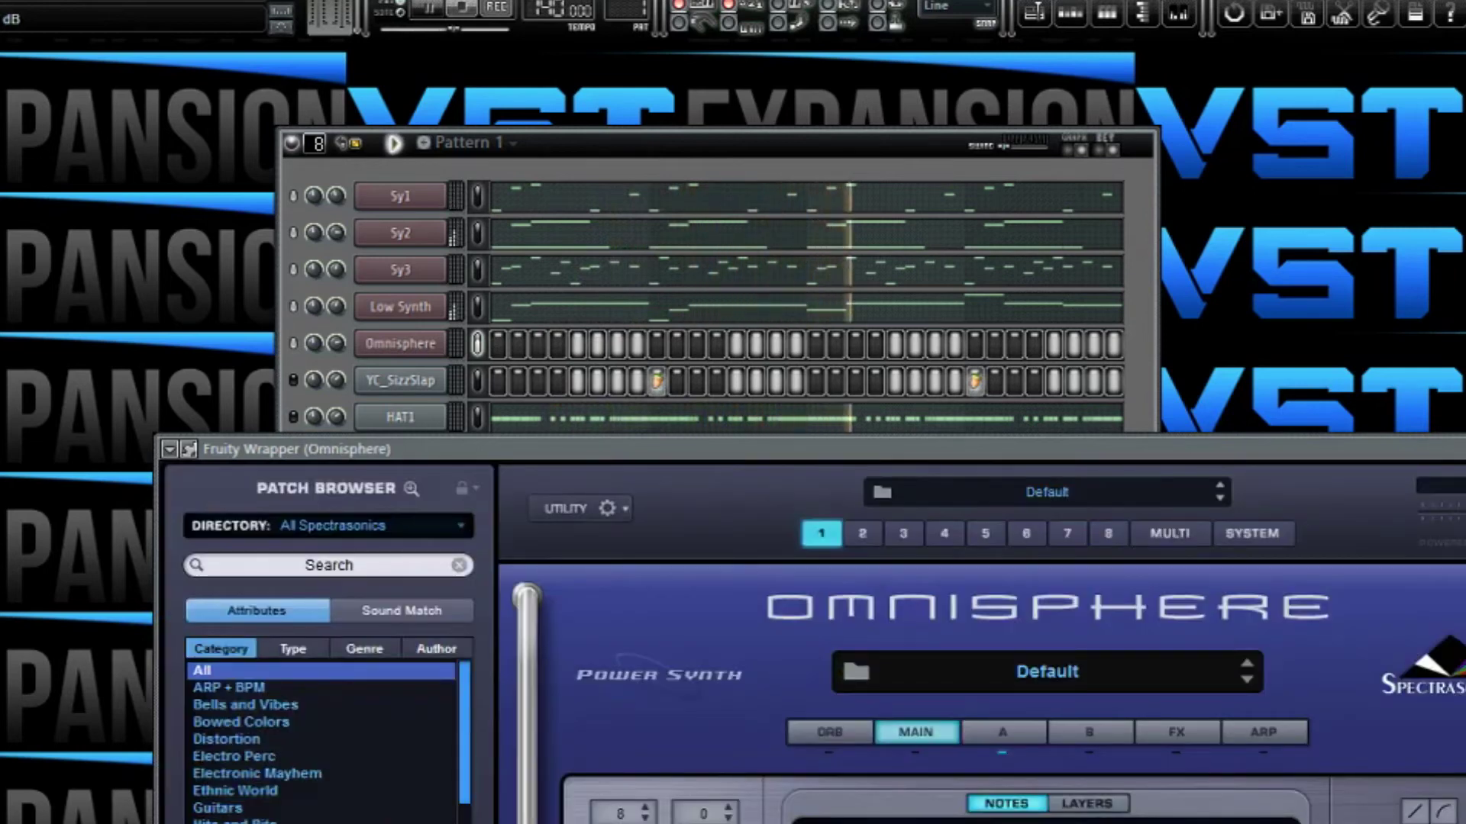
Switch the new Omnisphere's patch directory to Bank2
click(370, 526)
click(370, 527)
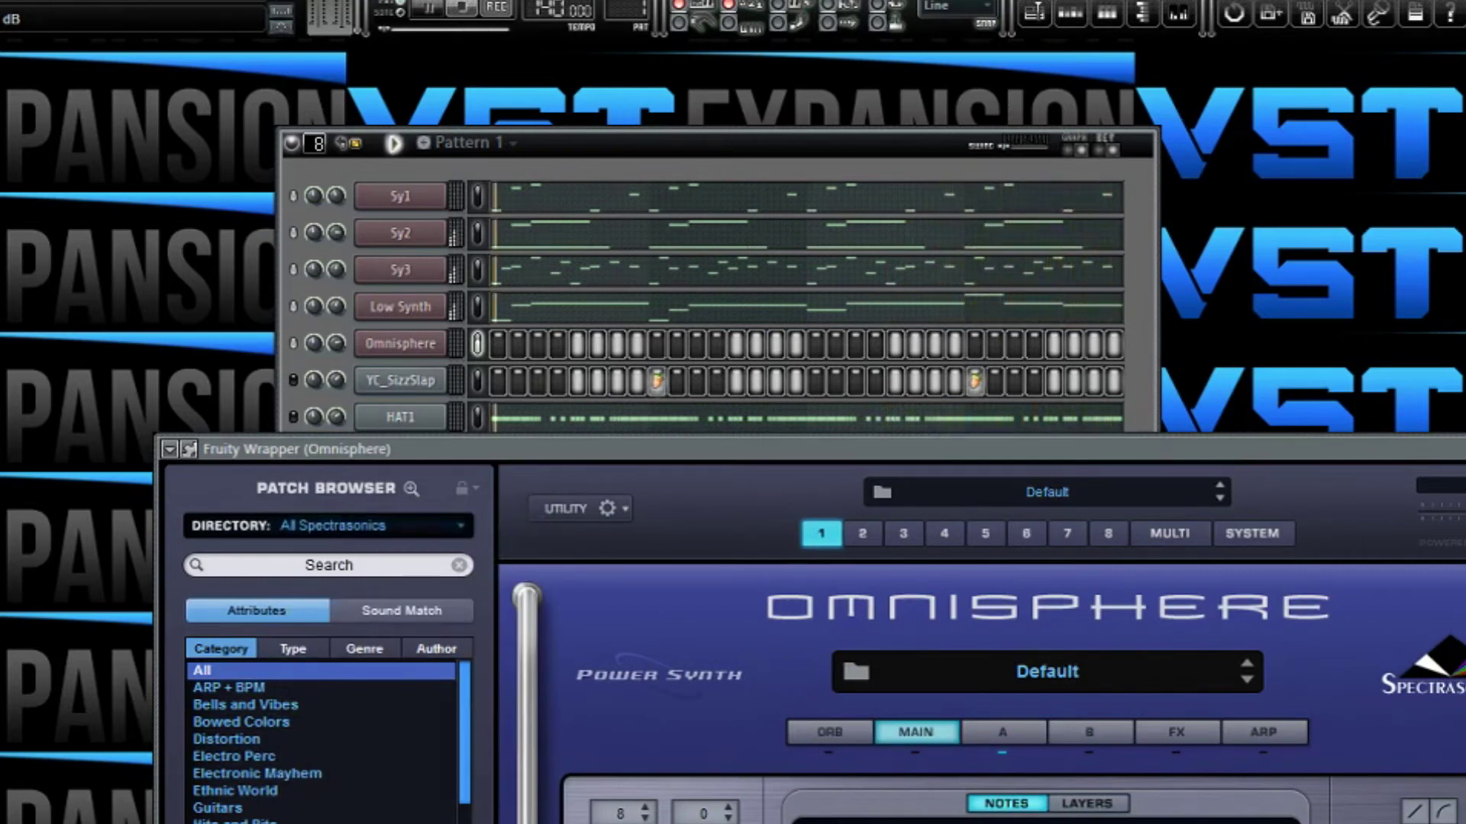
click(370, 526)
click(371, 527)
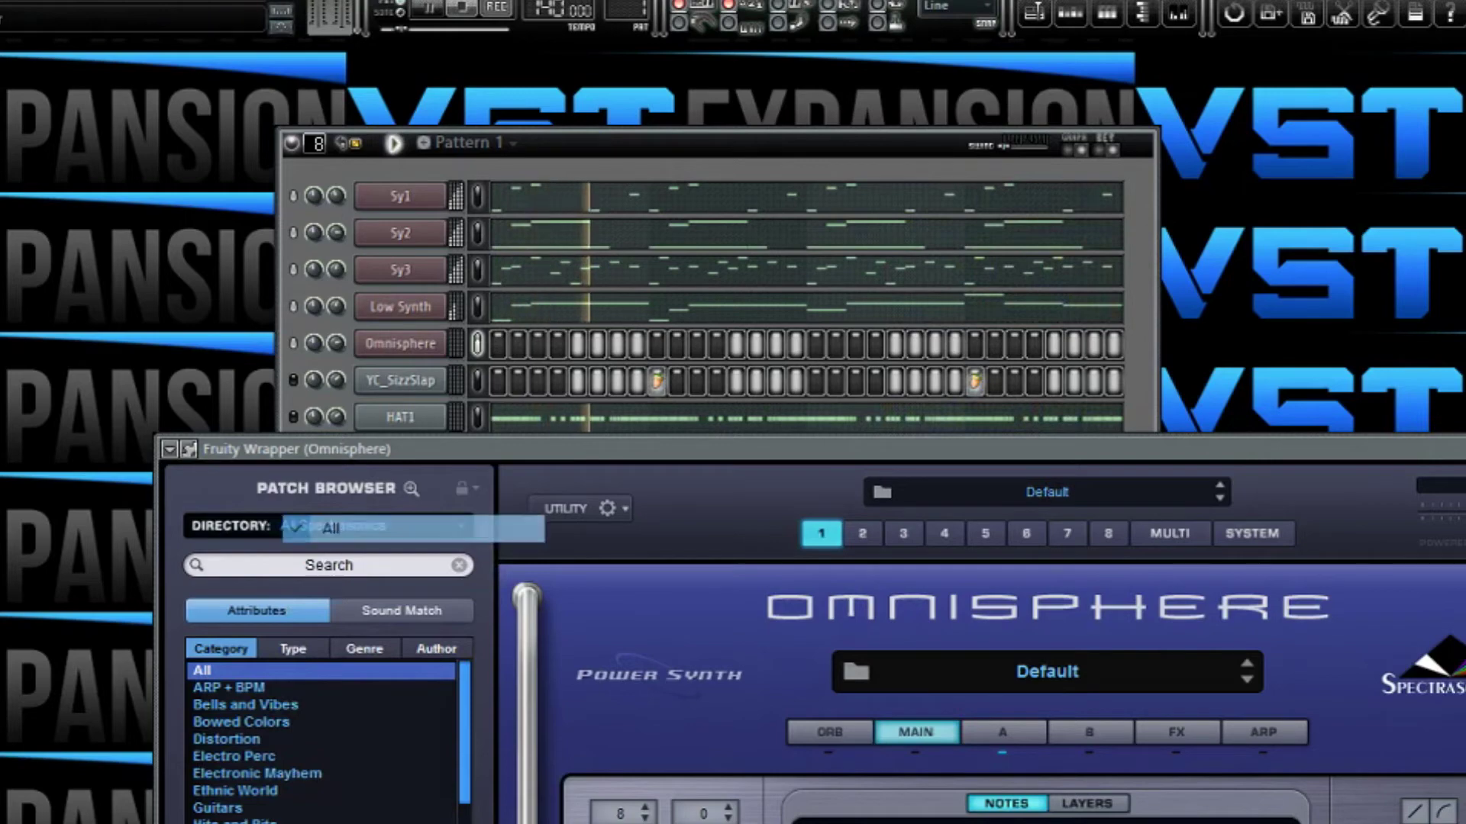
drag(458, 449, 388, 164)
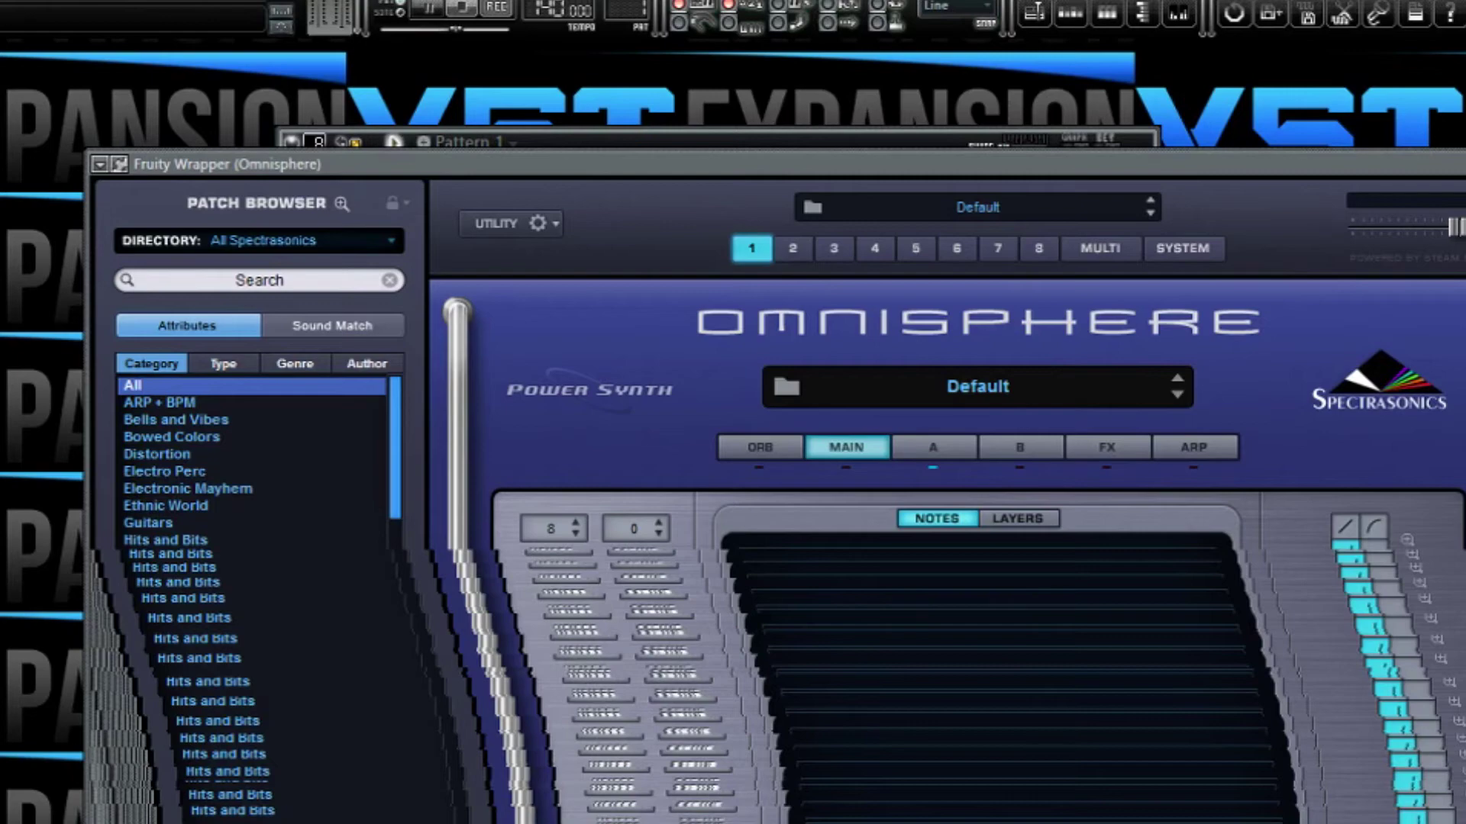
drag(388, 165, 361, 193)
click(275, 269)
click(244, 452)
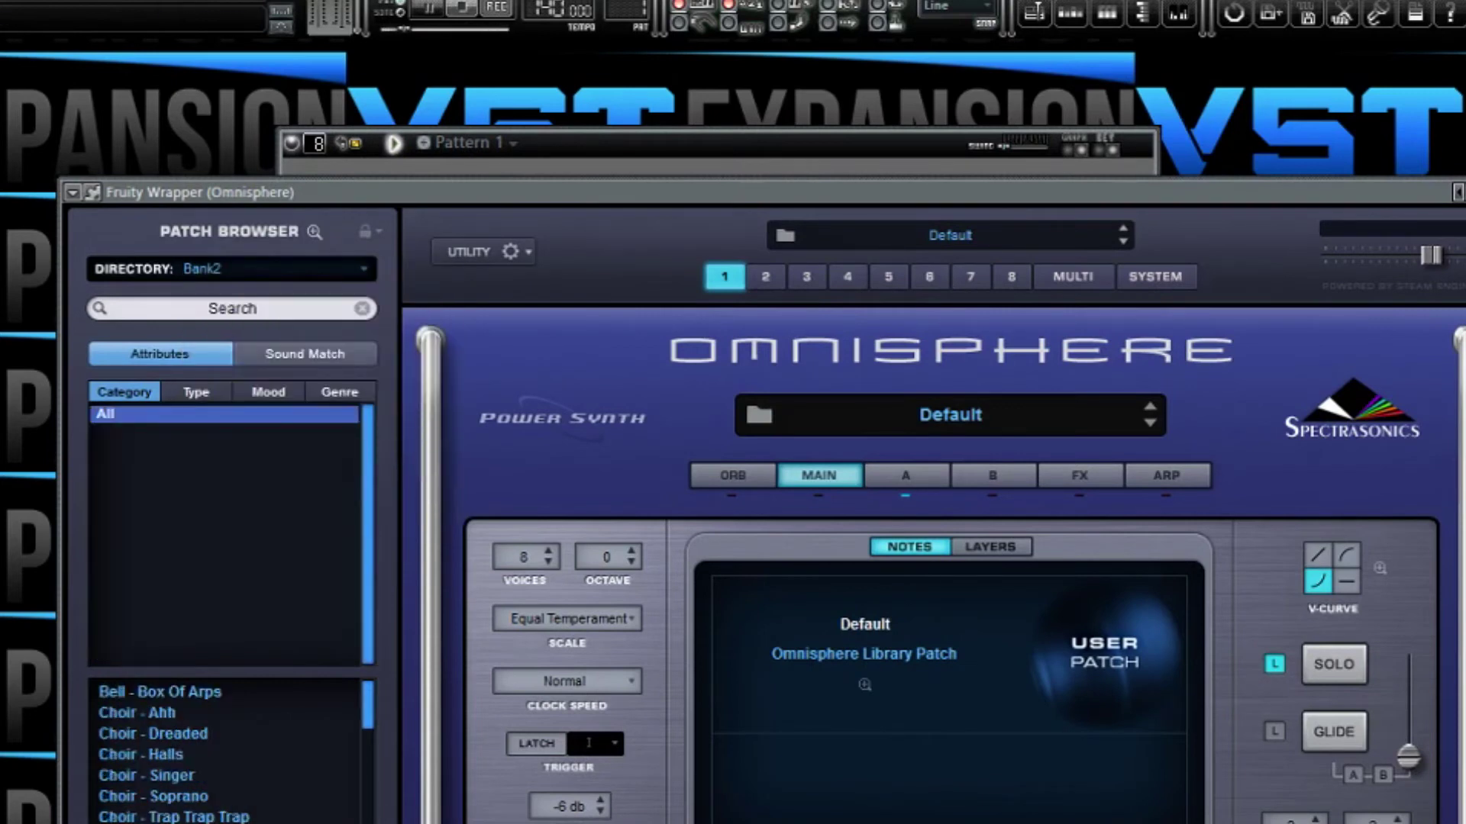
Load the Synth - Crash Dummy patch from the Bank2 patch list
drag(364, 192, 352, 94)
scroll(221, 702, down, 20)
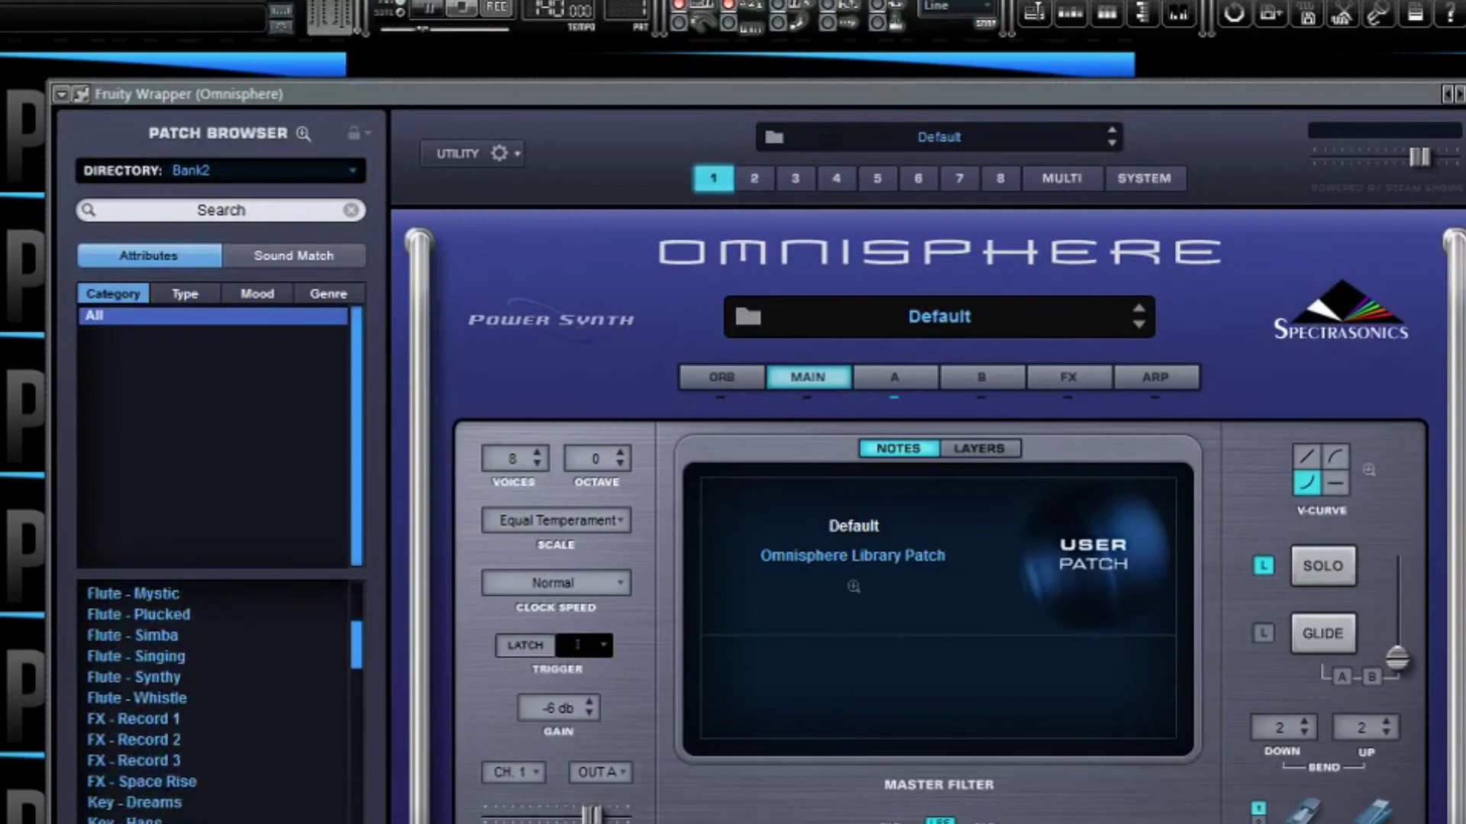
scroll(221, 703, down, 15)
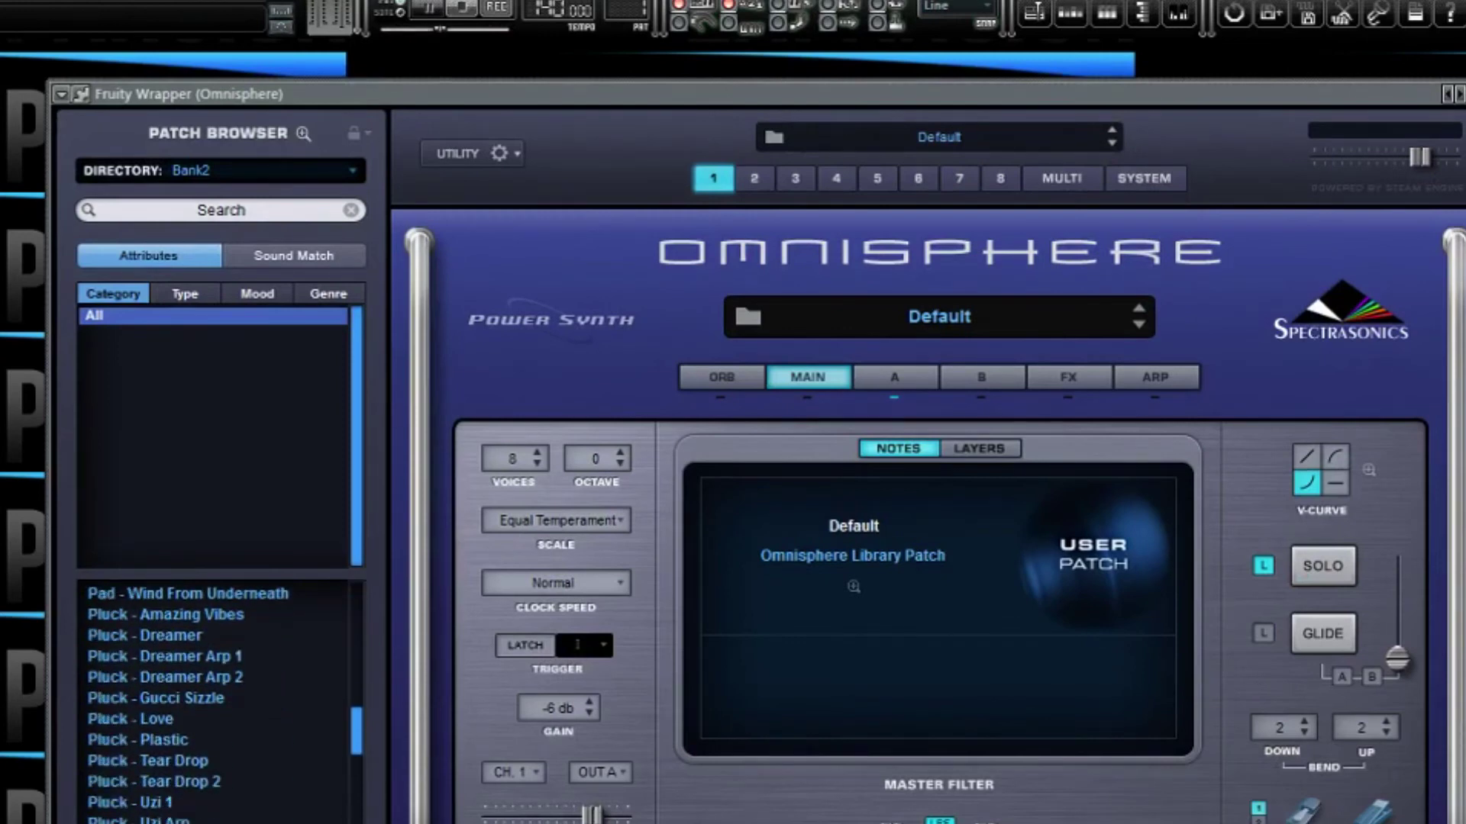
scroll(221, 702, down, 1)
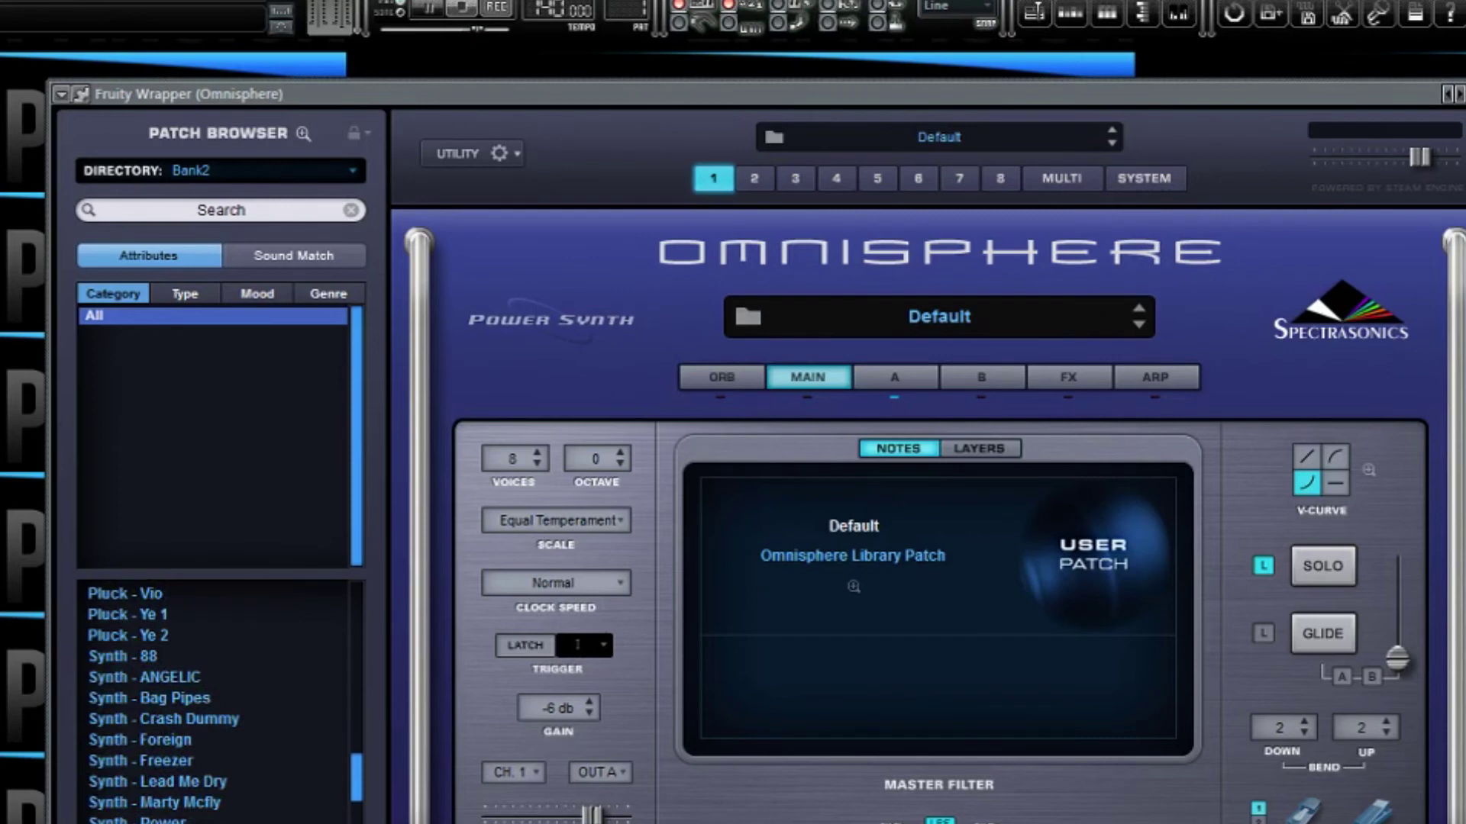
click(165, 719)
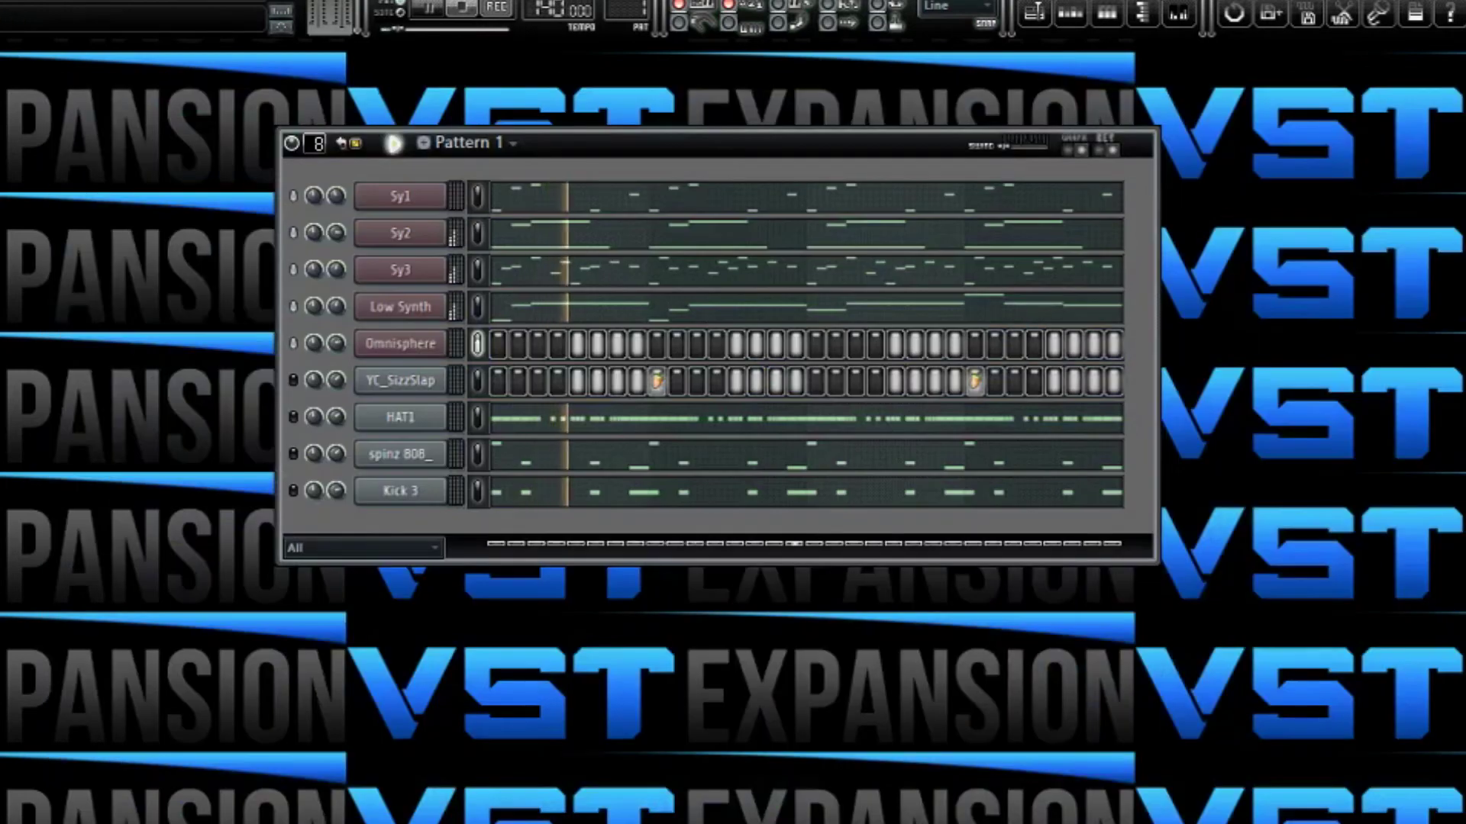
Rename the new Omnisphere channel as Sy4
right_click(427, 344)
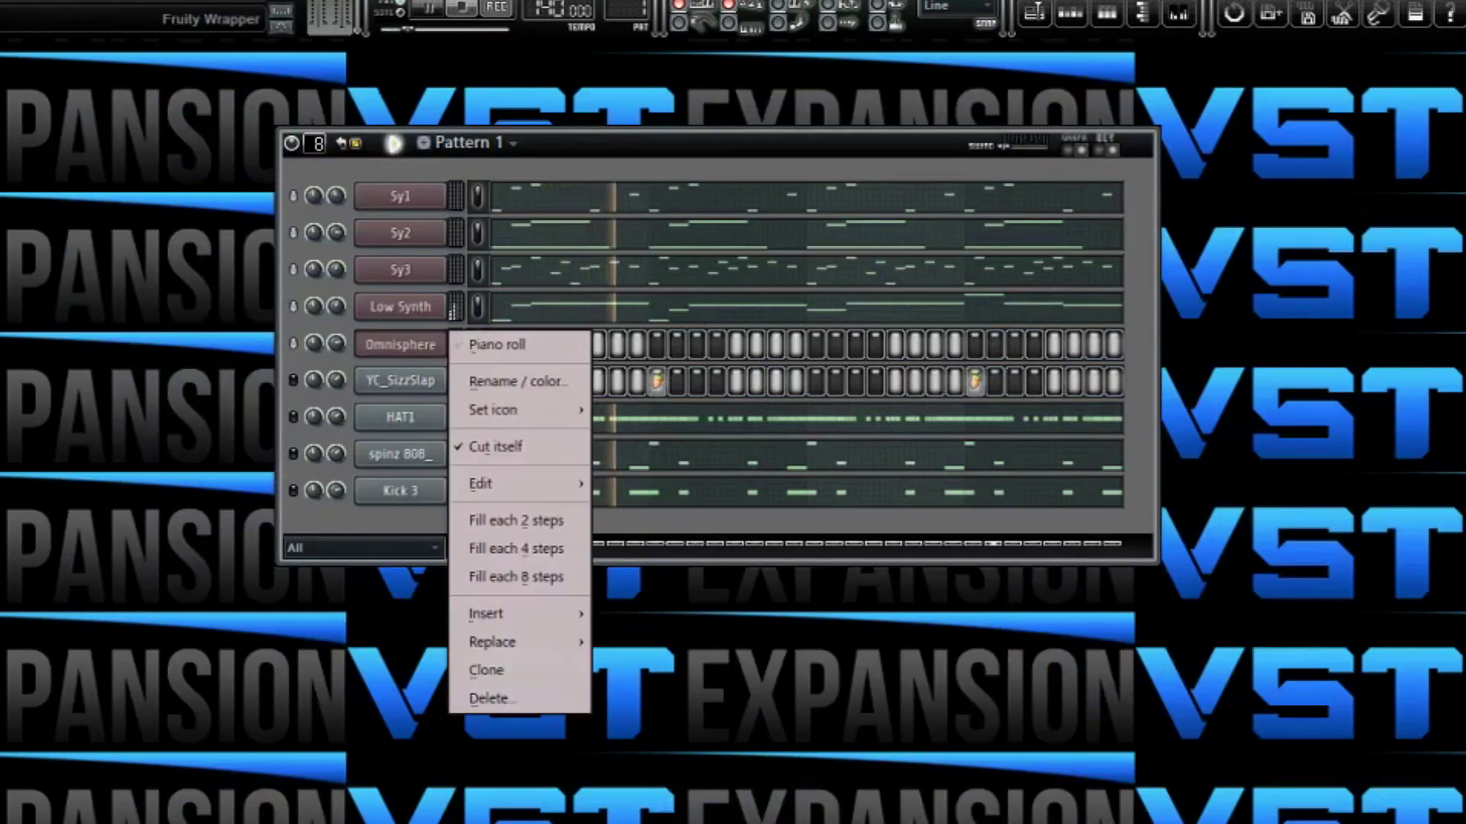
click(519, 380)
text(Sy4)
key(Return)
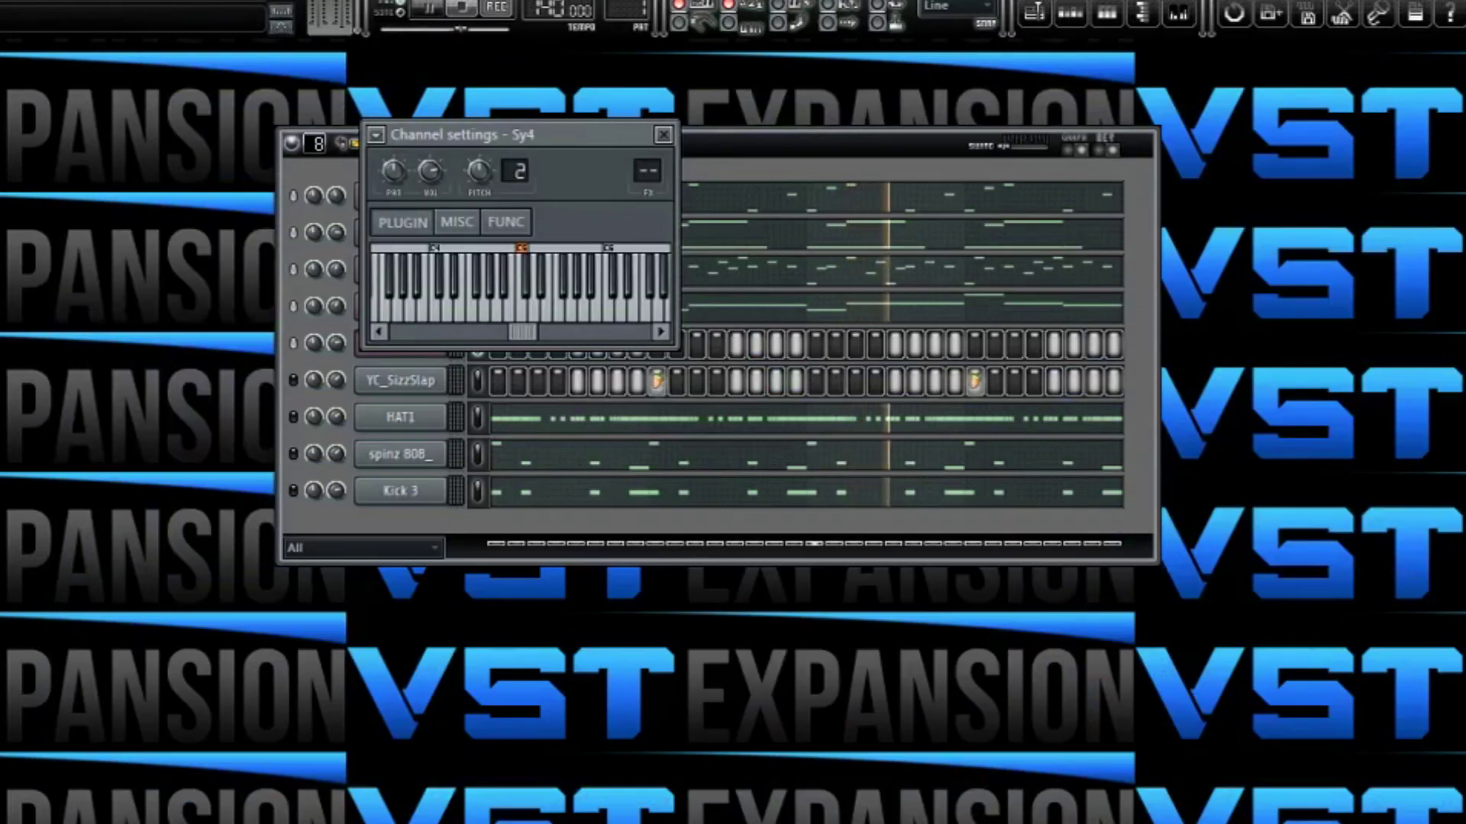
Route Sy4 to mixer track 4 and add Fruity Parametric EQ 2, pulling band 1 fully down at about 200 Hz to cut the lows
click(300, 136)
click(458, 195)
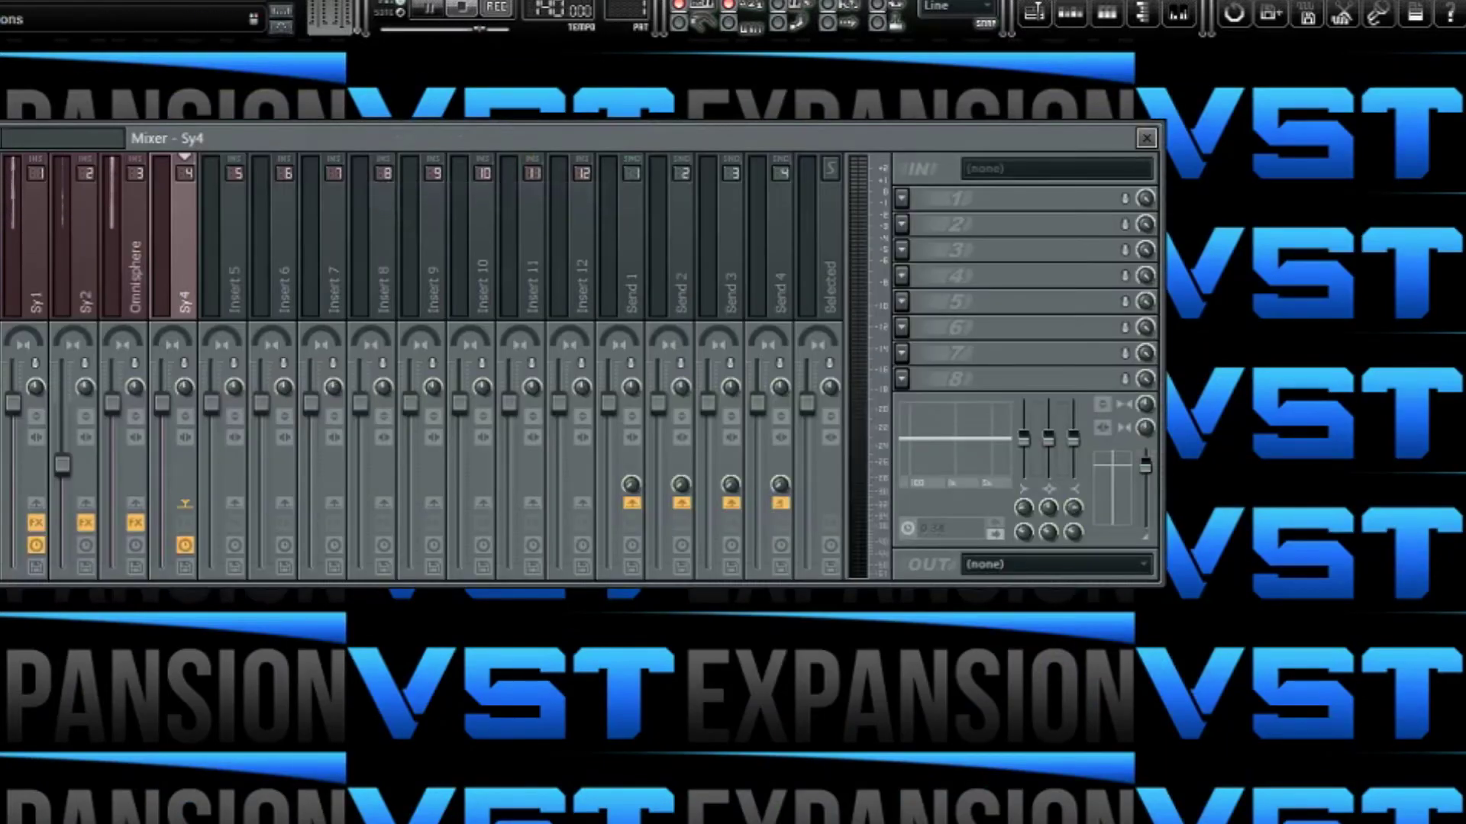
click(993, 198)
click(1206, 563)
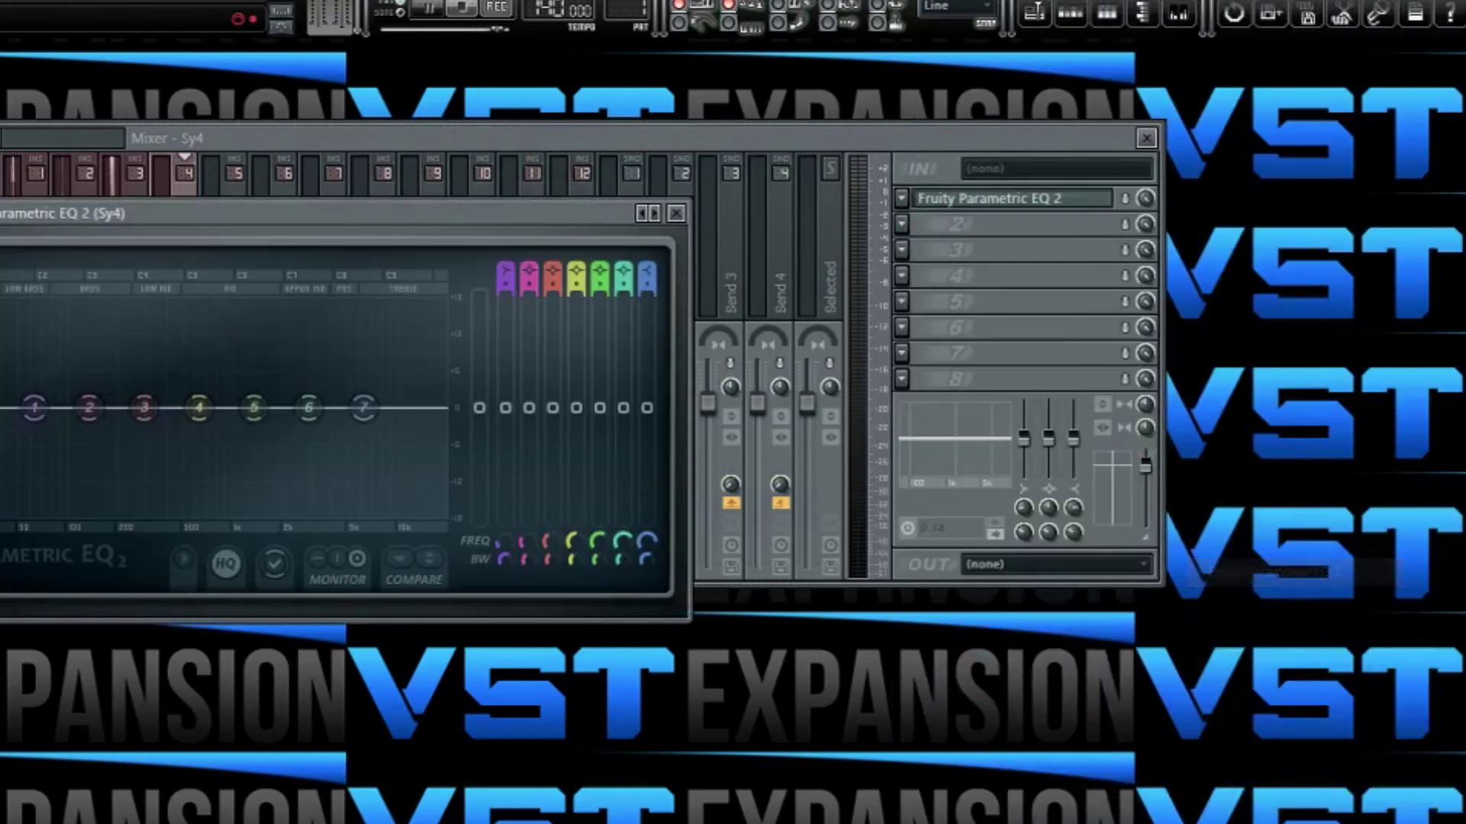
drag(34, 407, 126, 511)
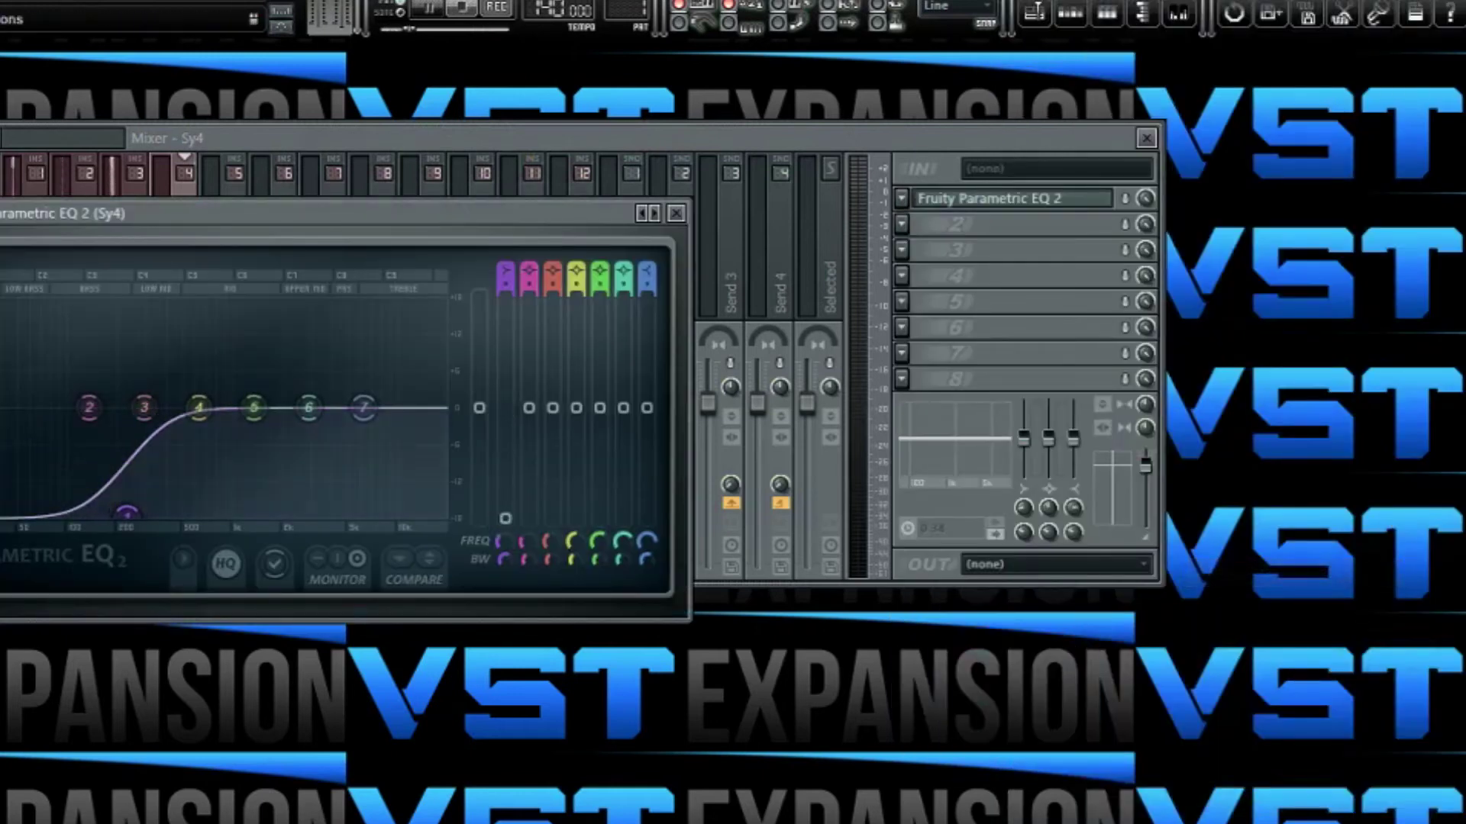
Insert Gross Beat in slot 2 of the Sy4 mixer track, browse its presets and select the 1/2 Speed time effect
click(1000, 225)
click(1435, 176)
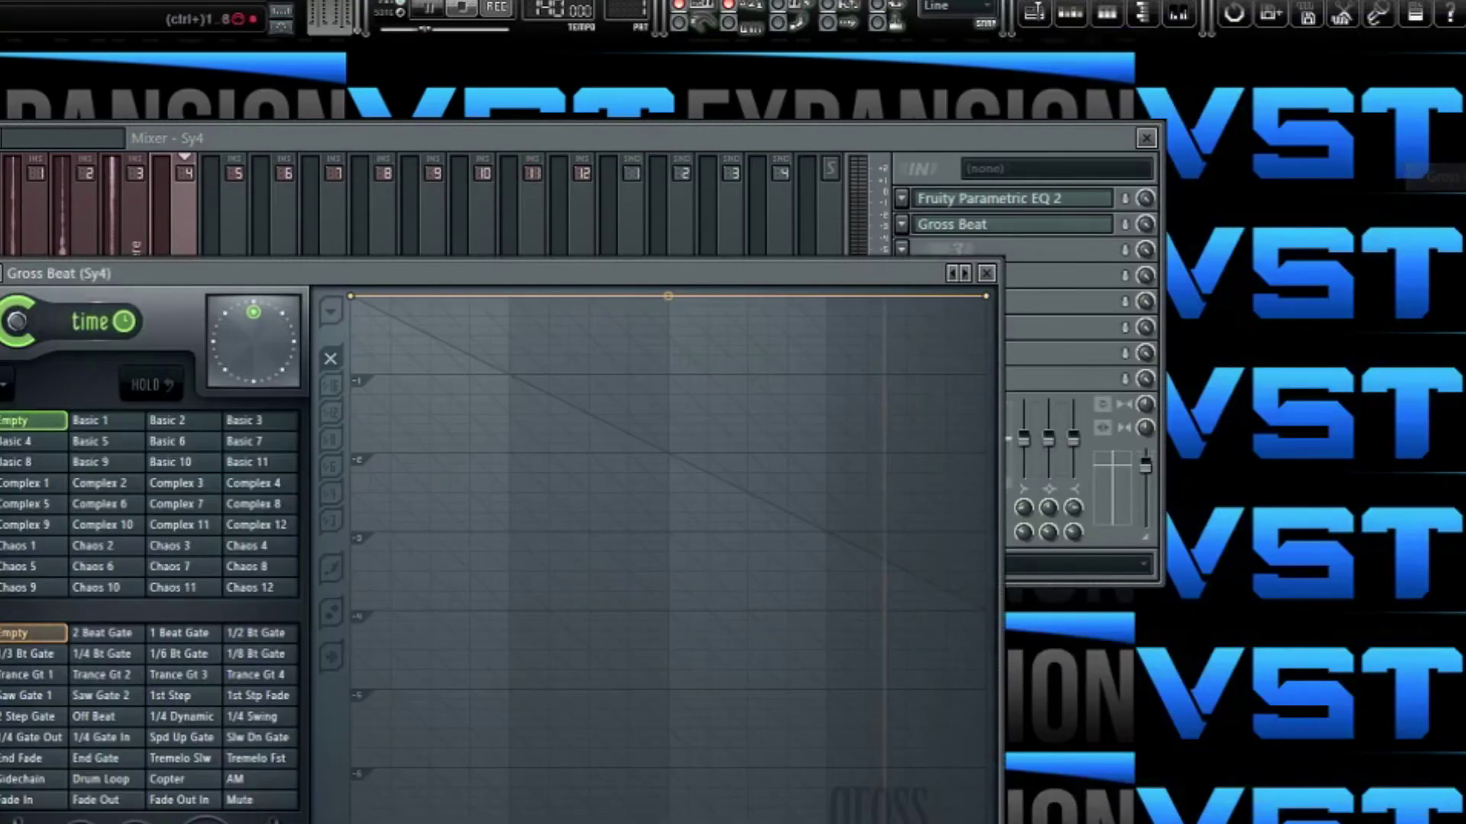
click(965, 273)
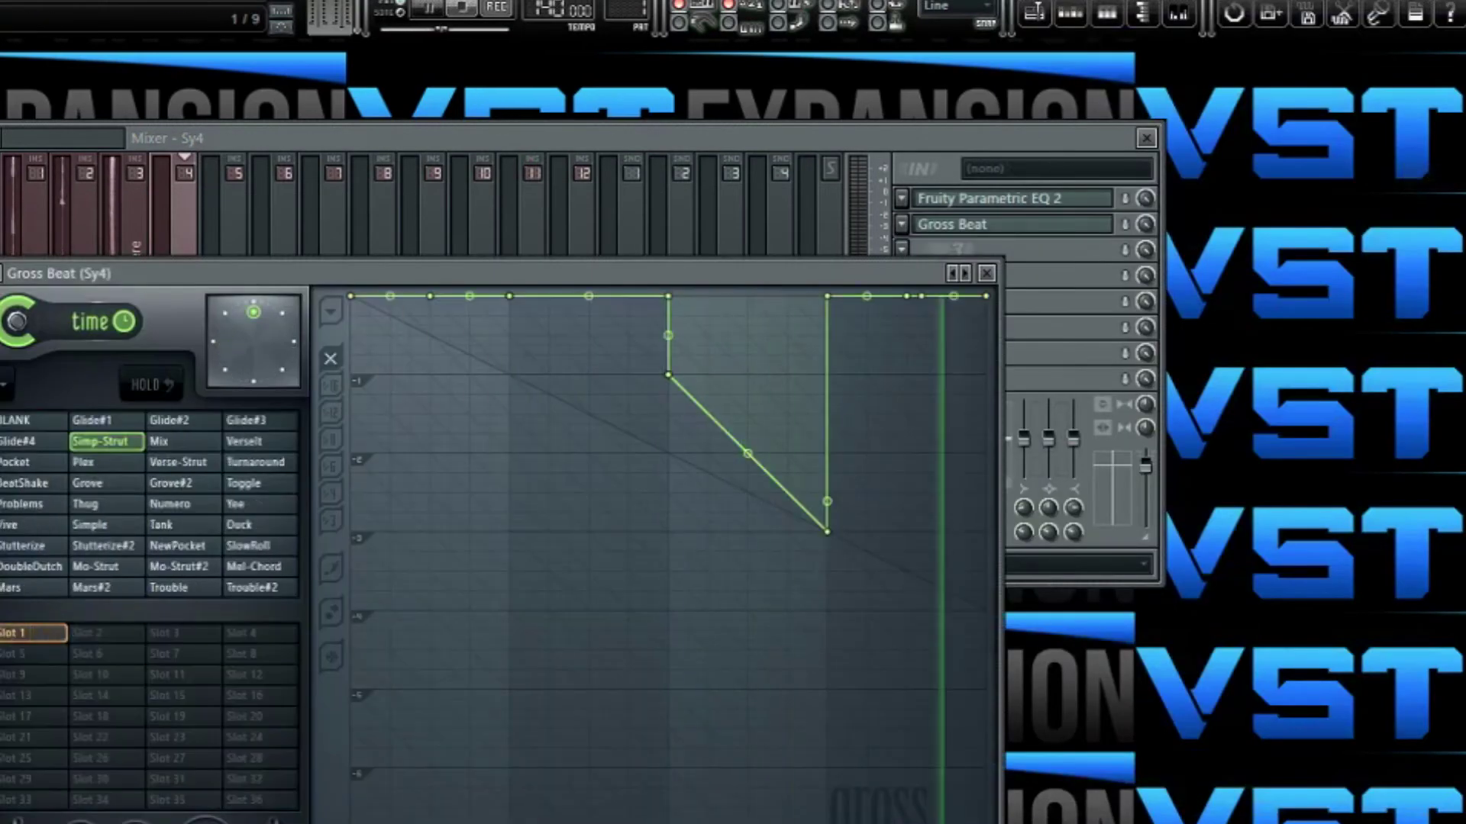
click(965, 273)
click(965, 273)
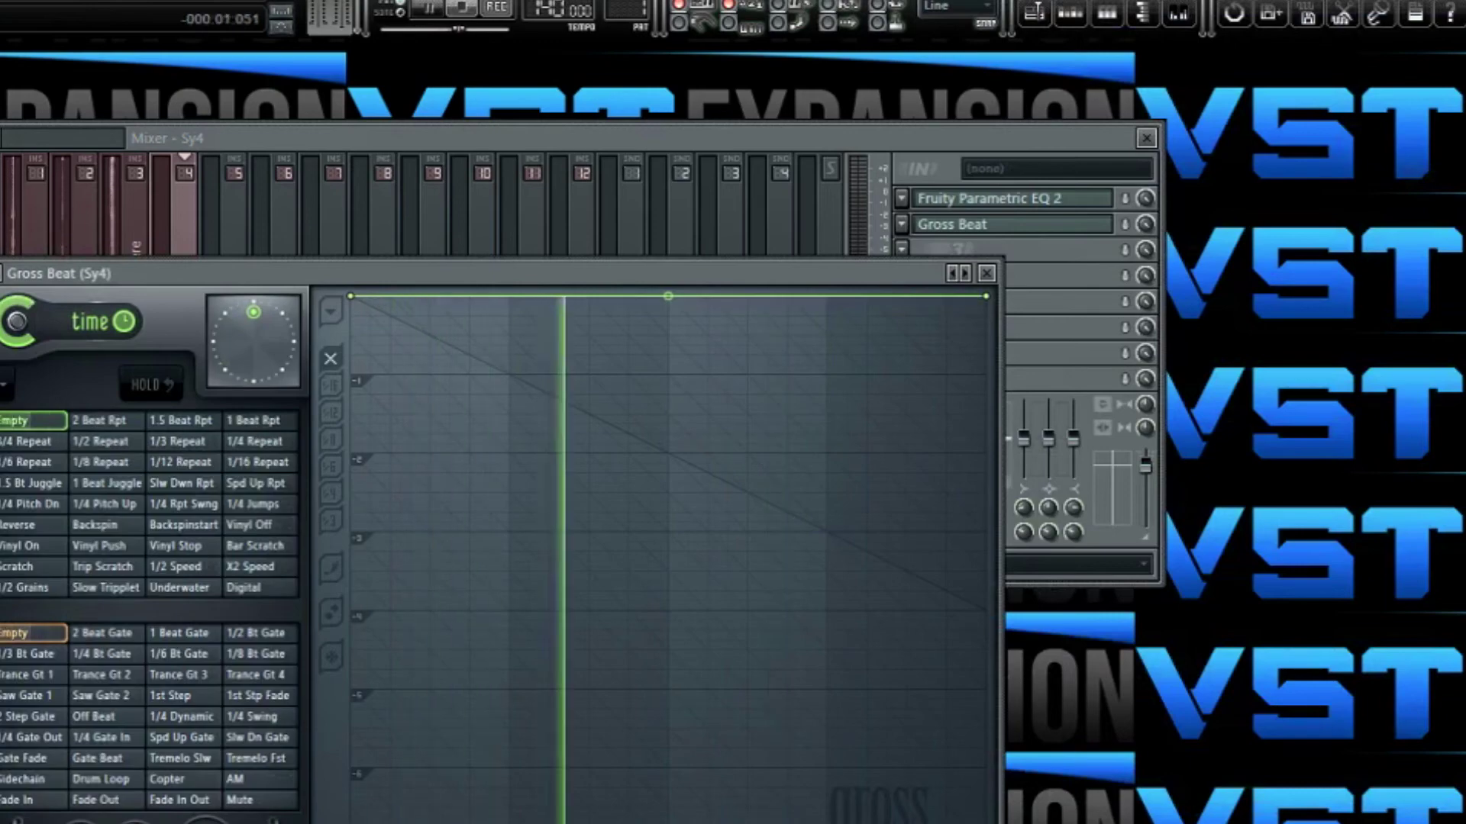
click(178, 567)
click(987, 273)
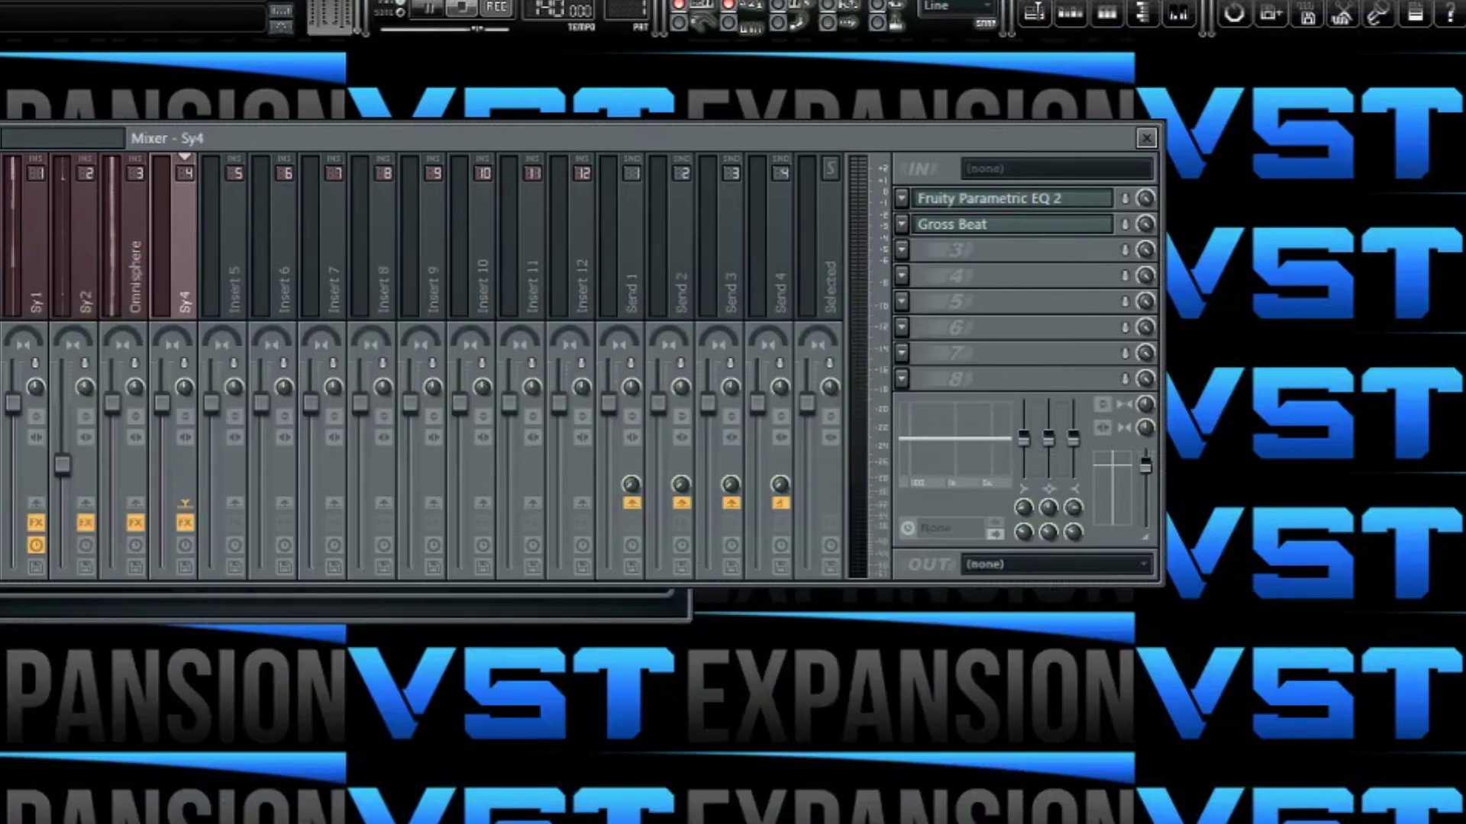
Draw an opening melody of long F5 and C6 notes in Sy4's piano roll and play it with the beat
key(Escape)
key(Escape)
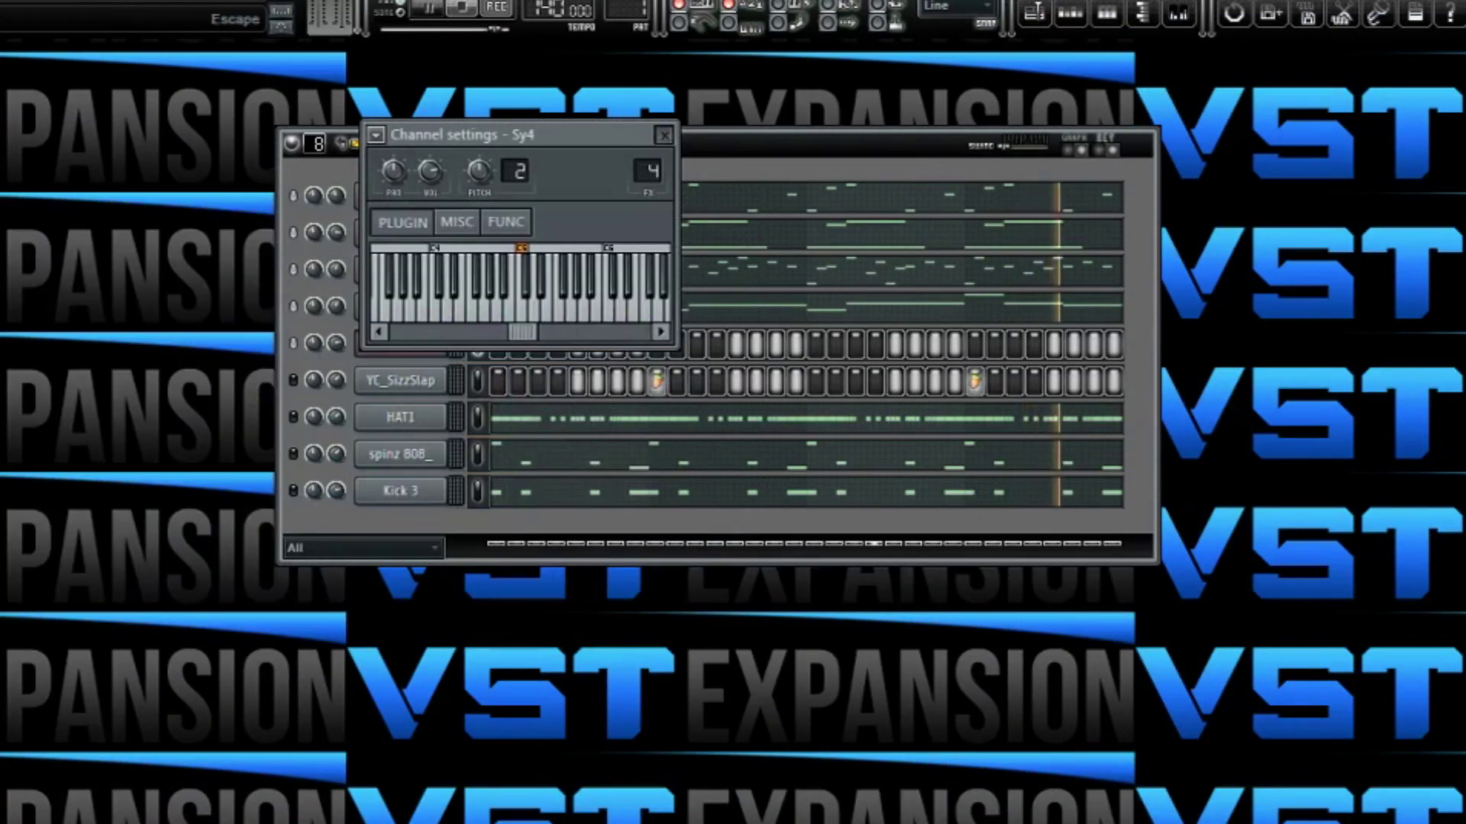
key(Escape)
right_click(443, 342)
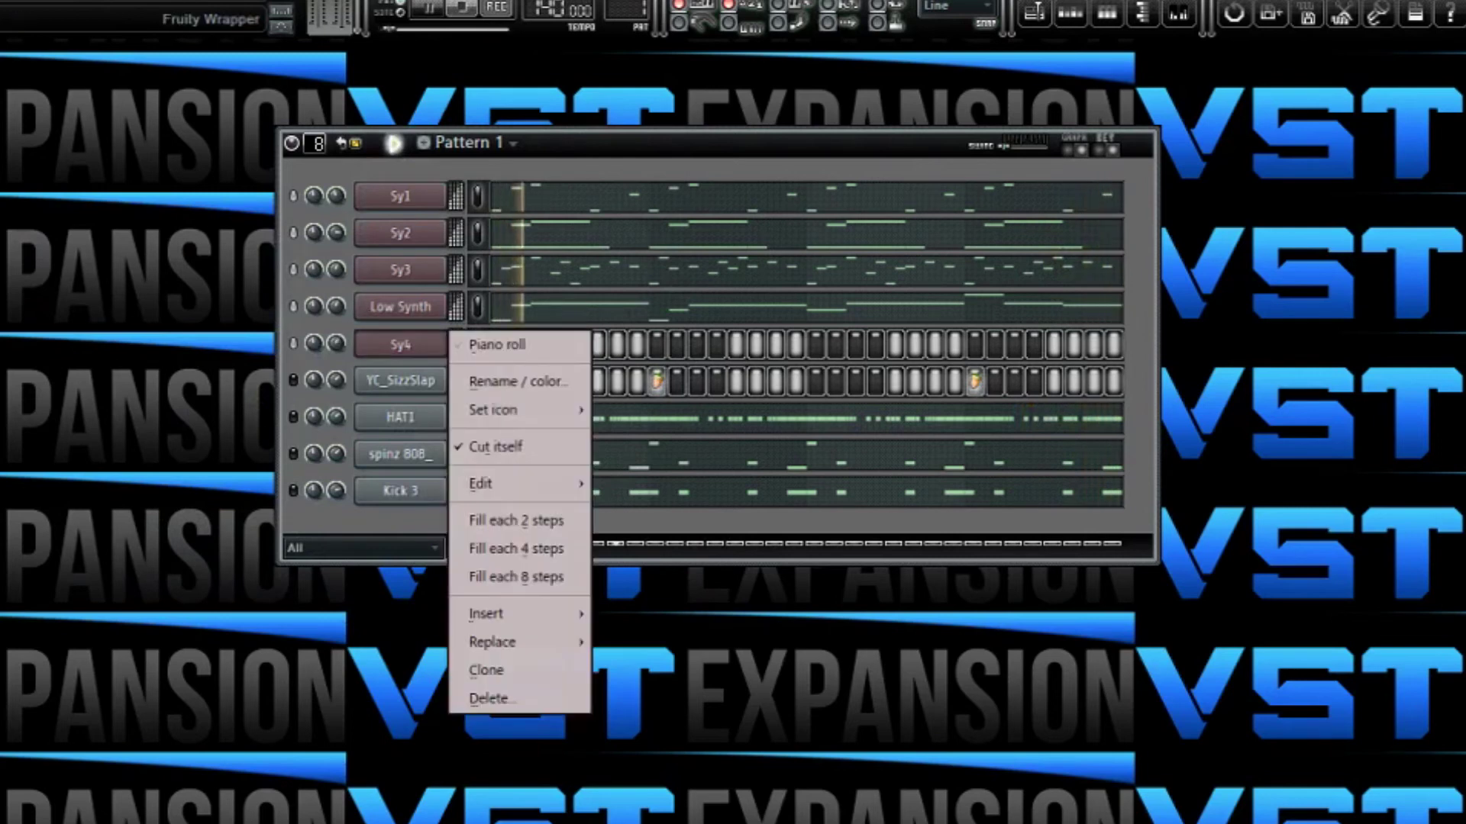
click(496, 345)
key(space)
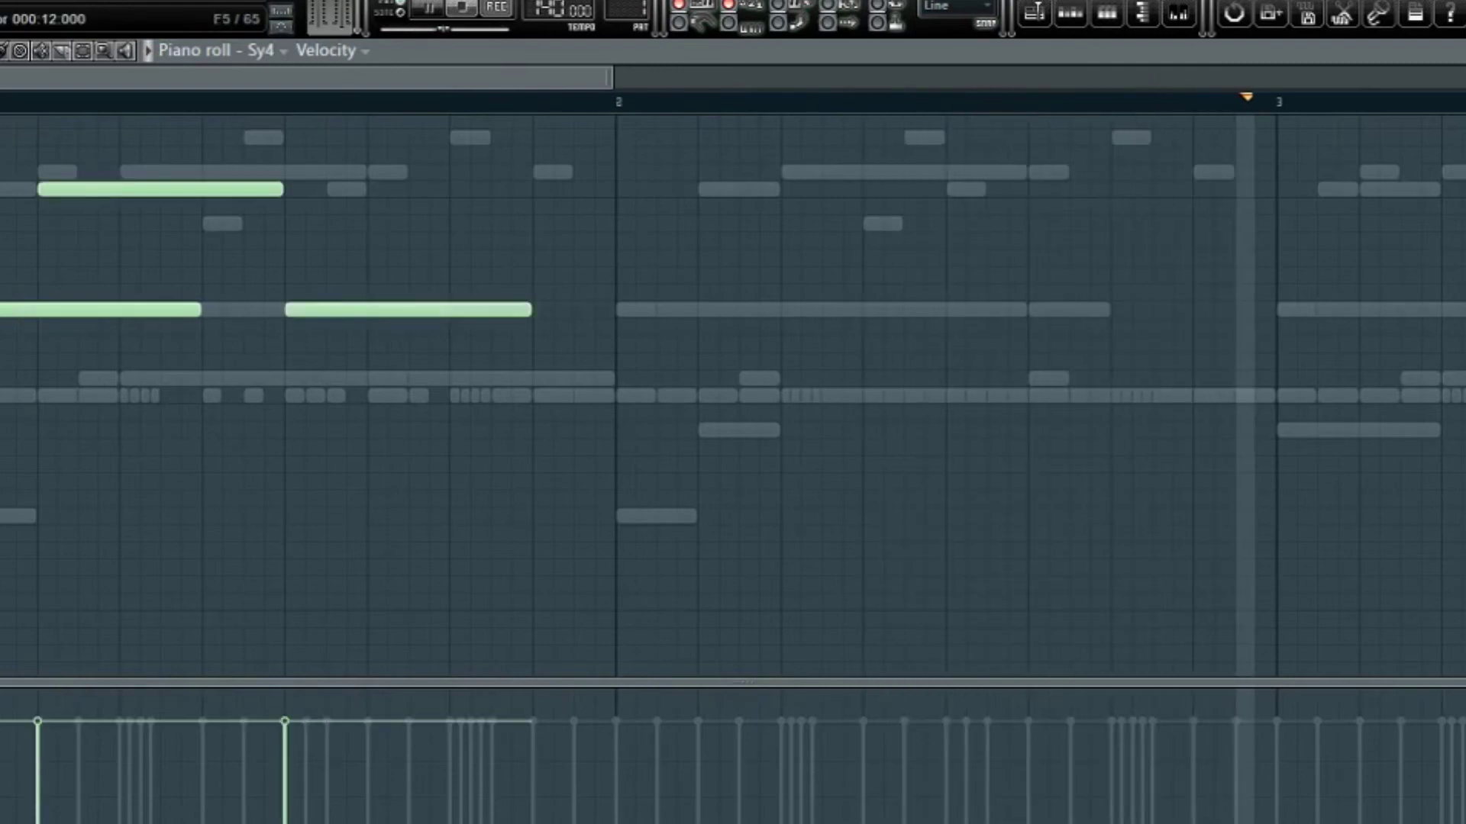
Lower the Sy4 channel volume slightly
key(F7)
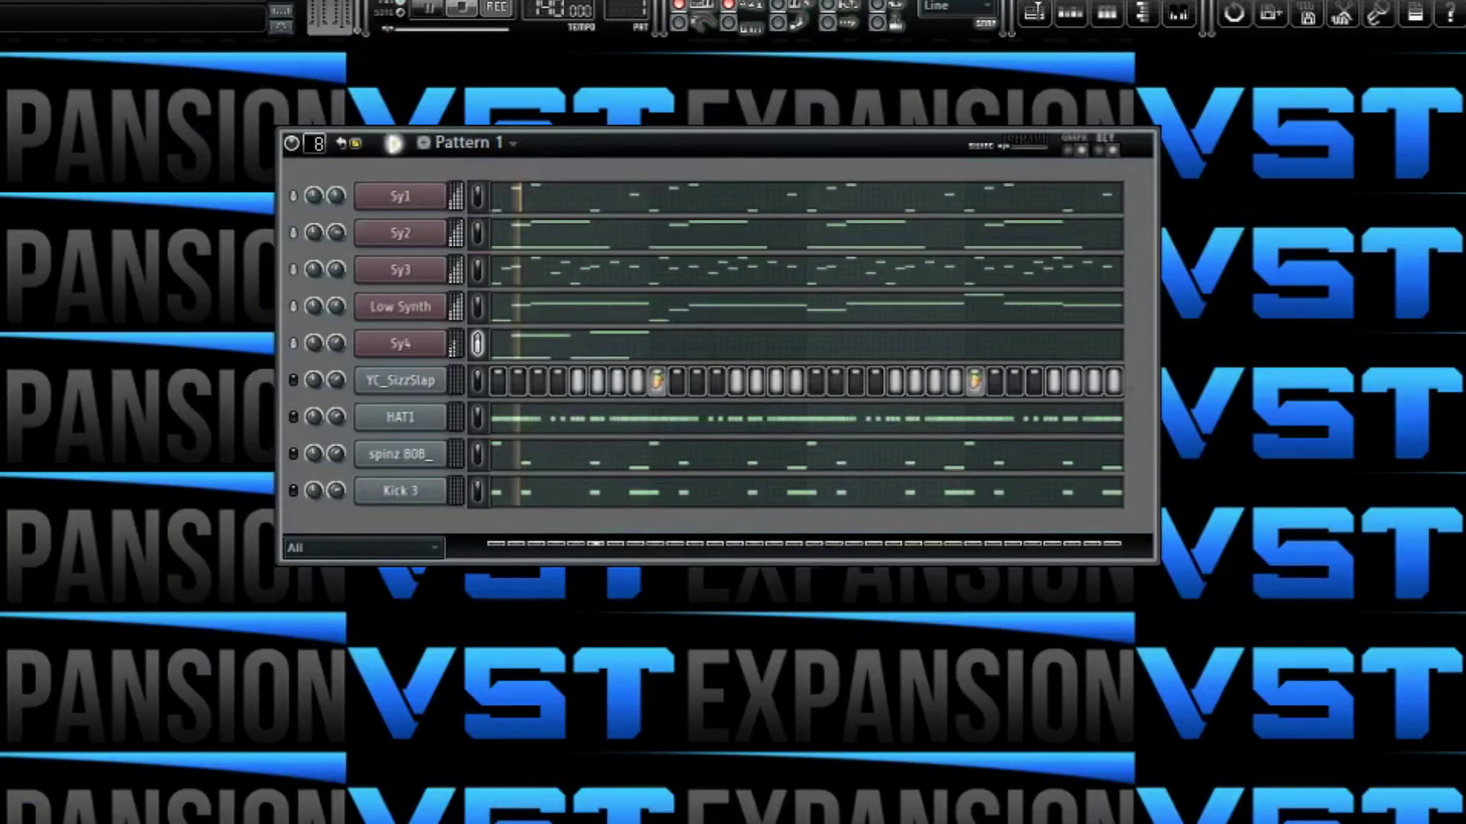
drag(336, 344, 336, 348)
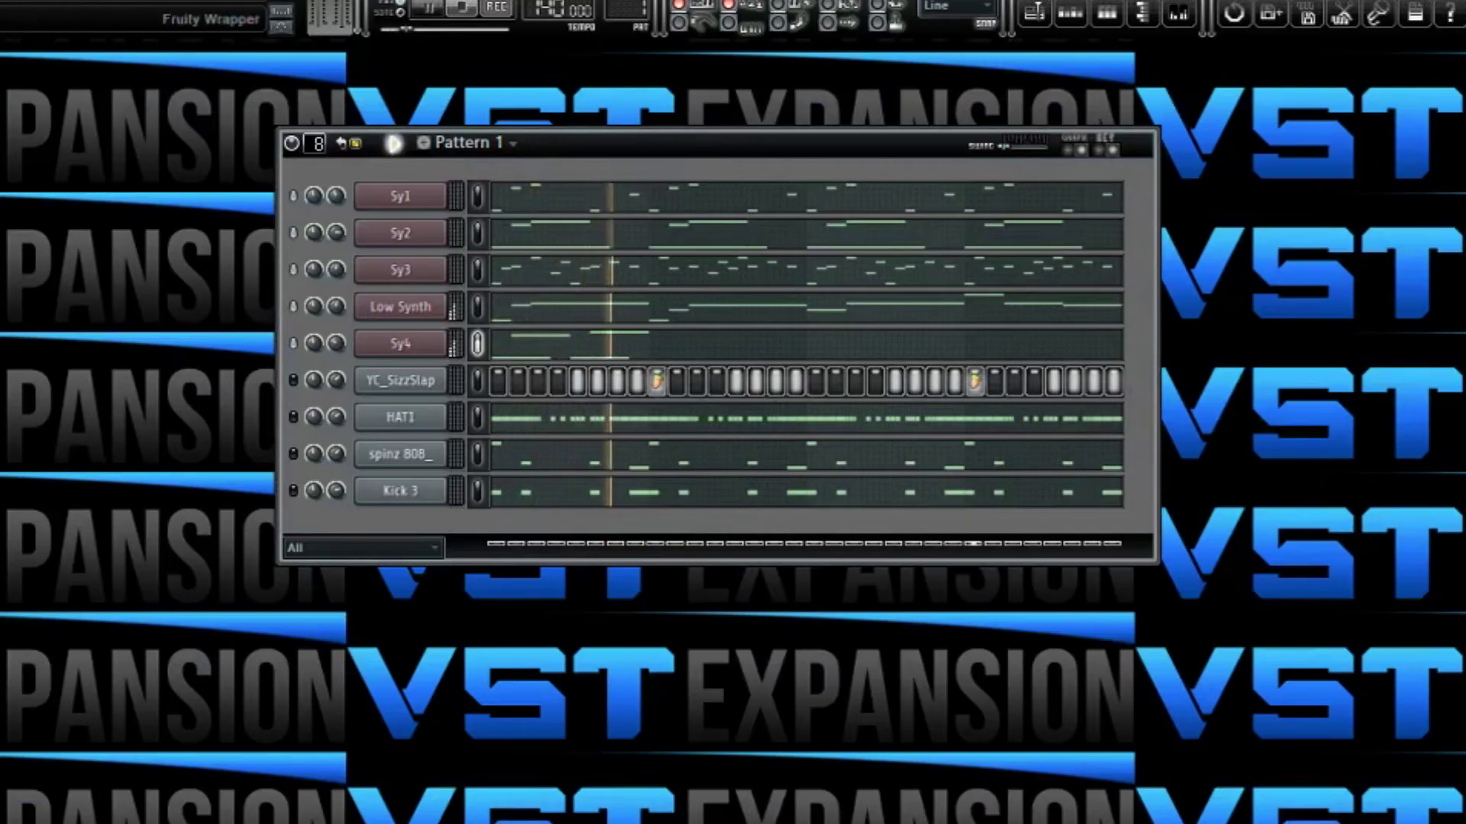
Raise the Sy4 melody to F7, C8 and C#8 and duplicate it into bar 2
key(F7)
key(space)
key(F7)
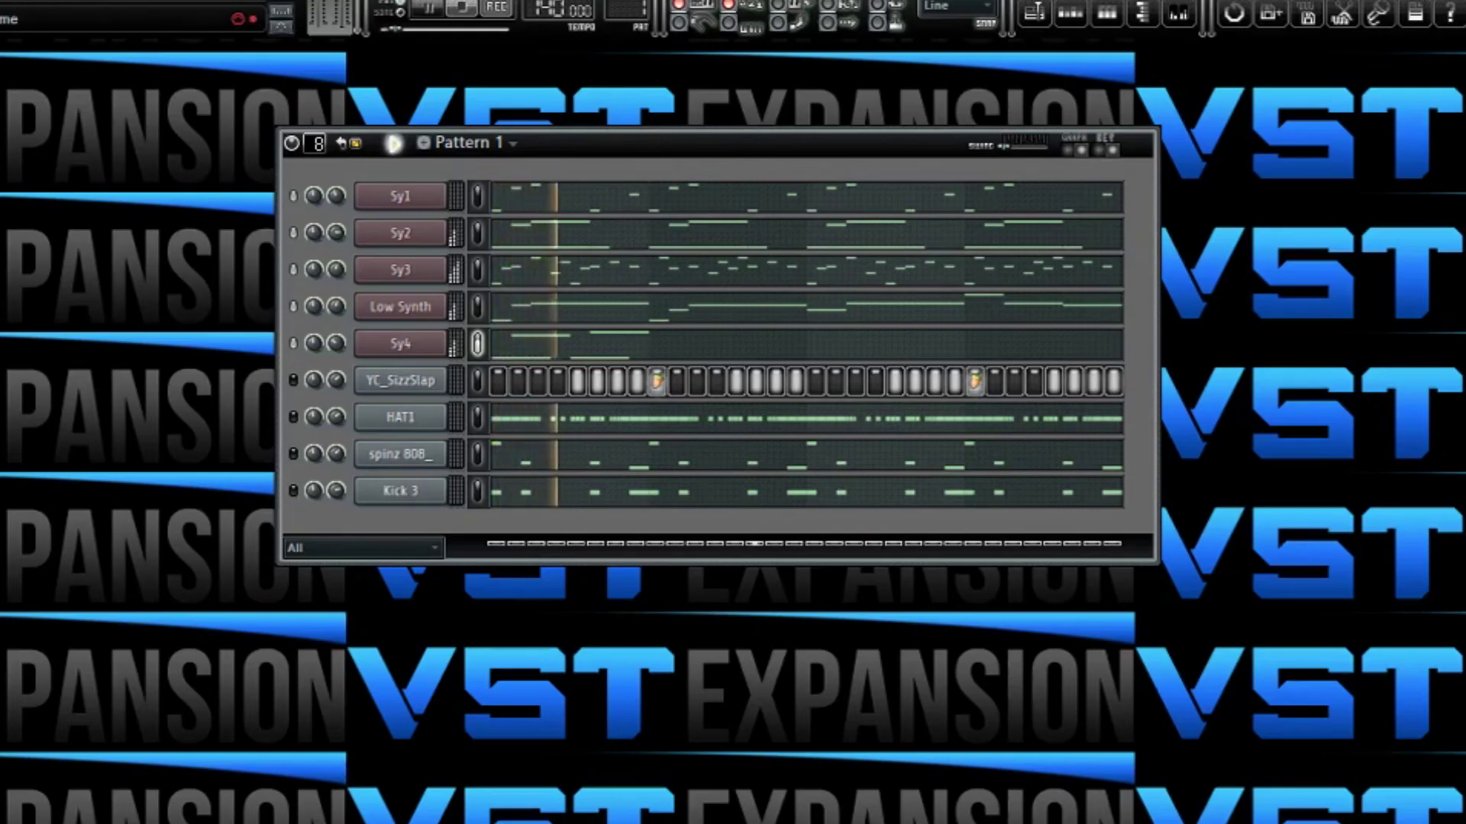
key(F7)
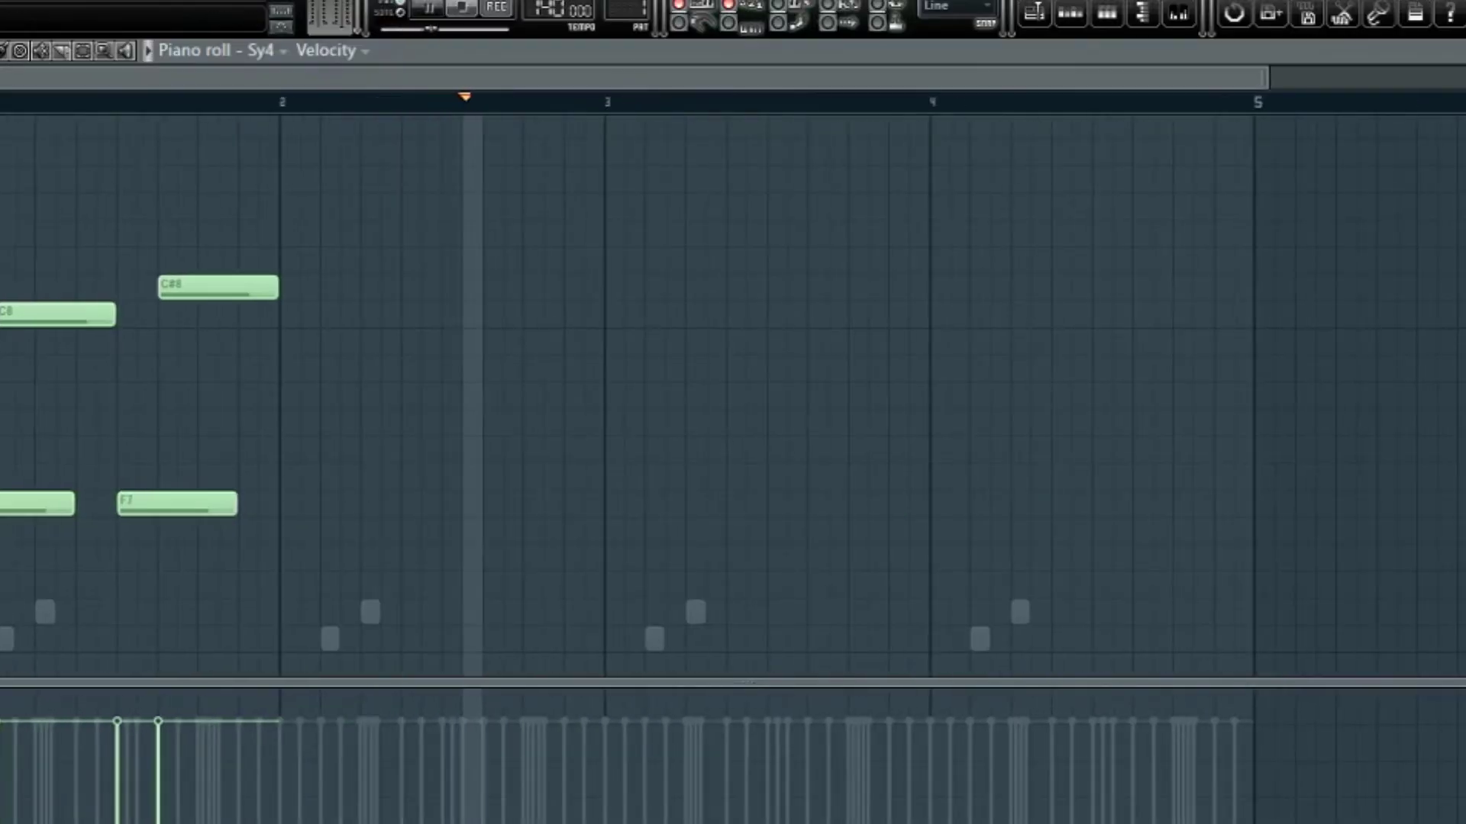
key(F7)
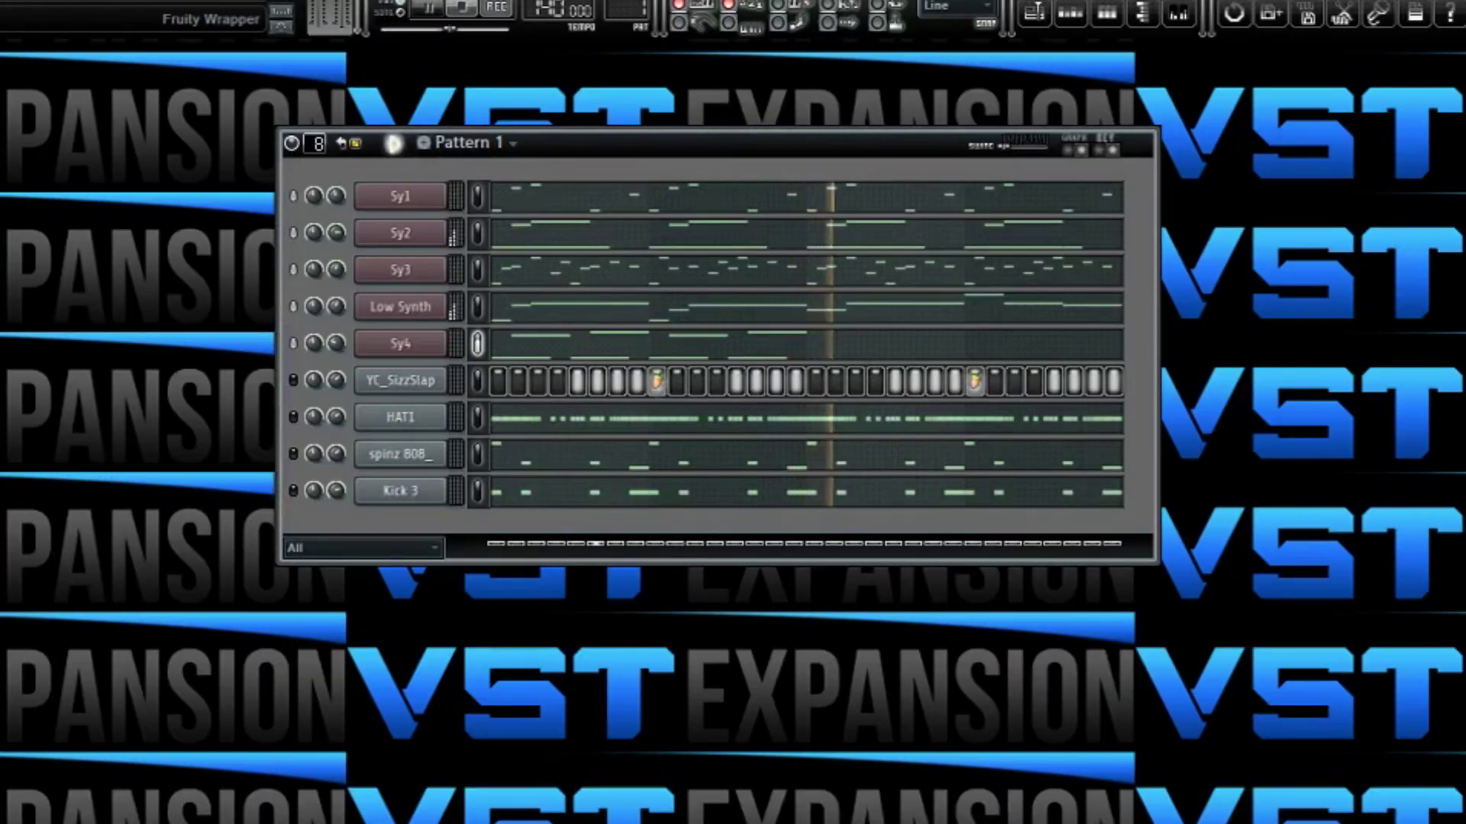
Load the Synth - Slidey 1 patch from Bank2 in Sy4's Omnisphere
click(400, 343)
drag(458, 94, 454, 37)
scroll(210, 661, down, 7)
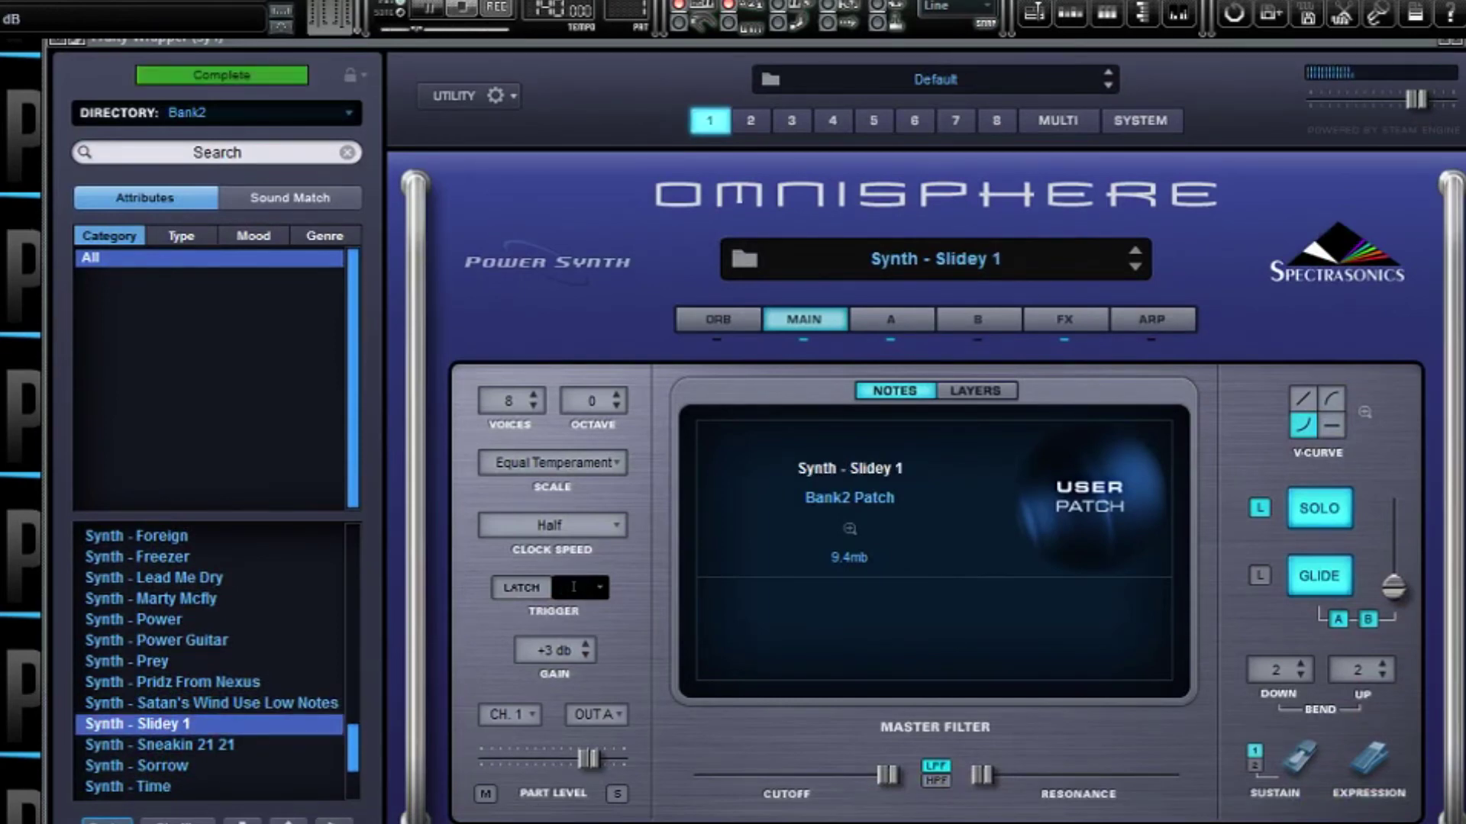
key(Escape)
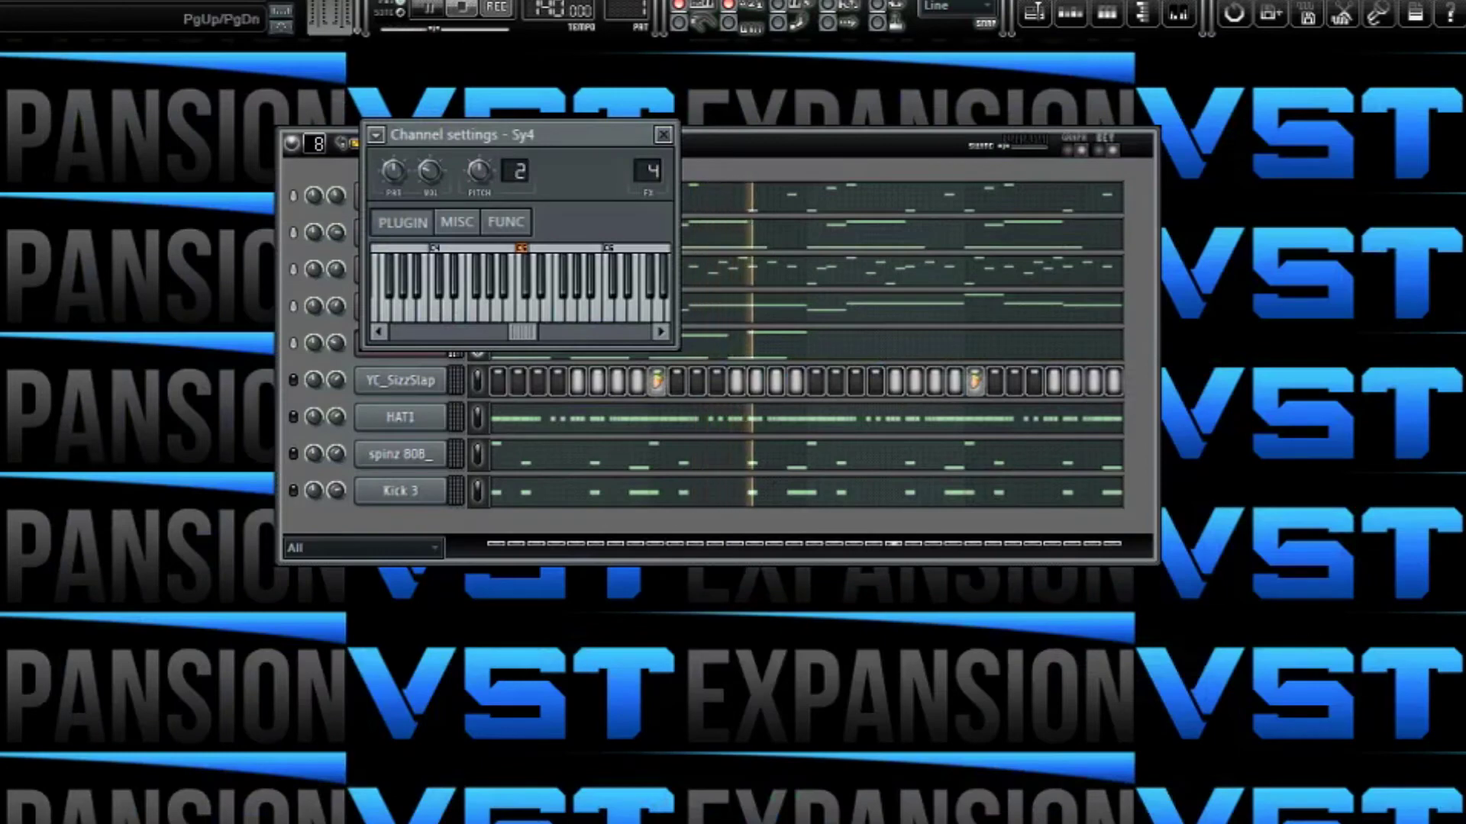
key(Escape)
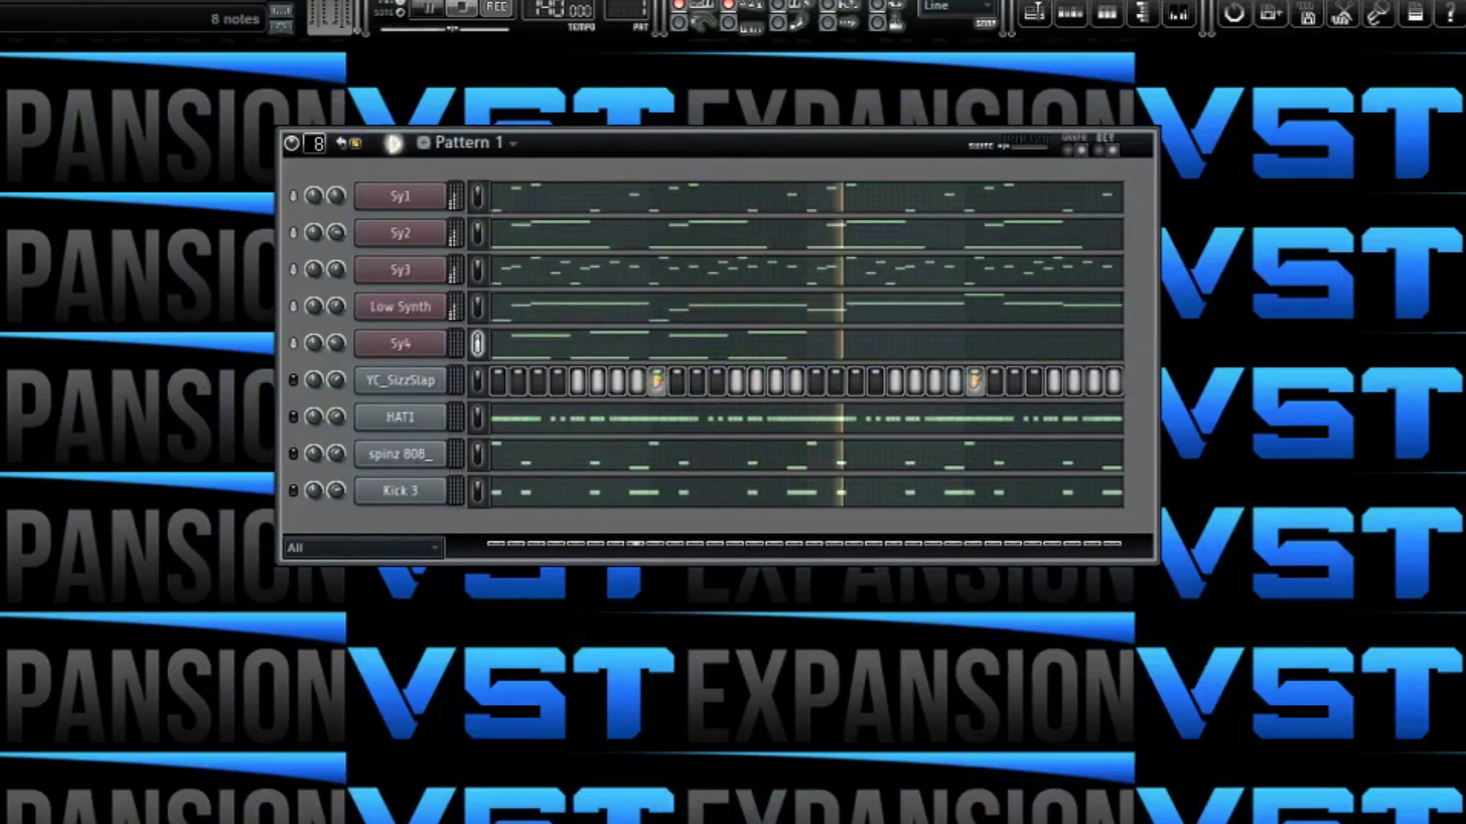
Lower the Sy4 melody one octave and add a D#6 note that fills the end of bar 1
key(F7)
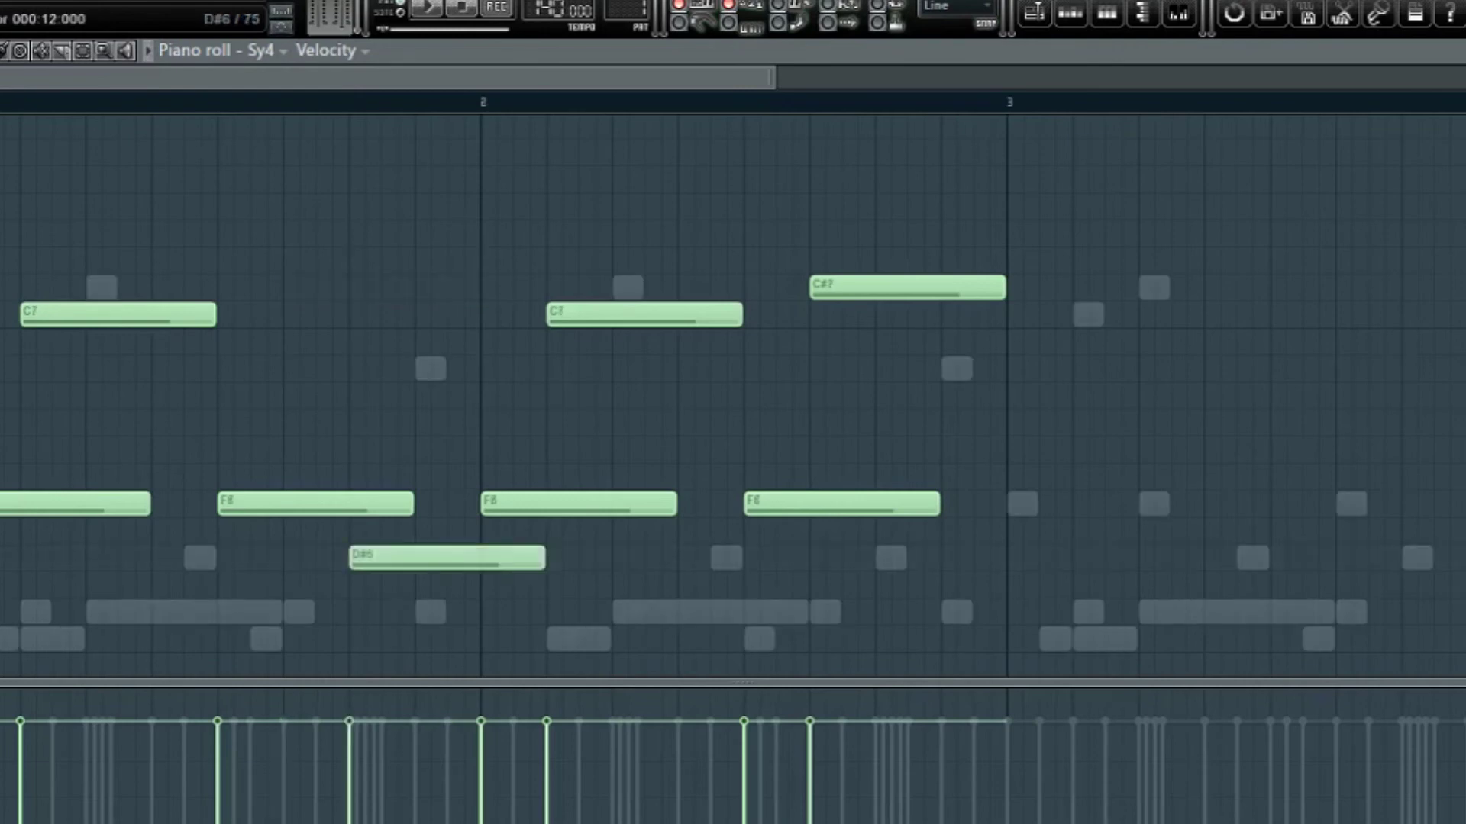
key(space)
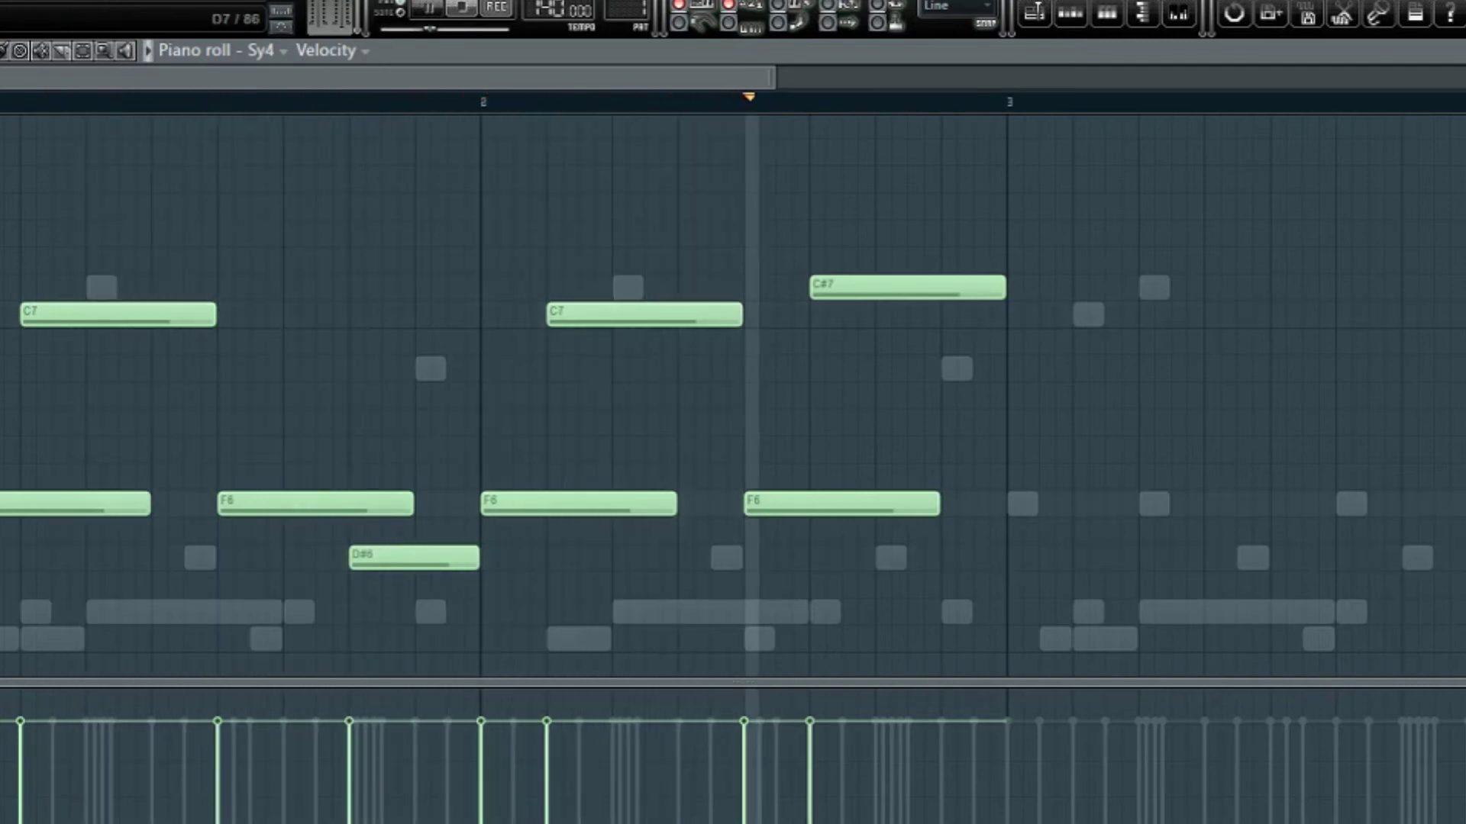
Duplicate the two-bar Sy4 melody into bars 3 and 4, and transpose all its notes up one octave
key(ctrl+b)
key(ctrl+d)
key(space)
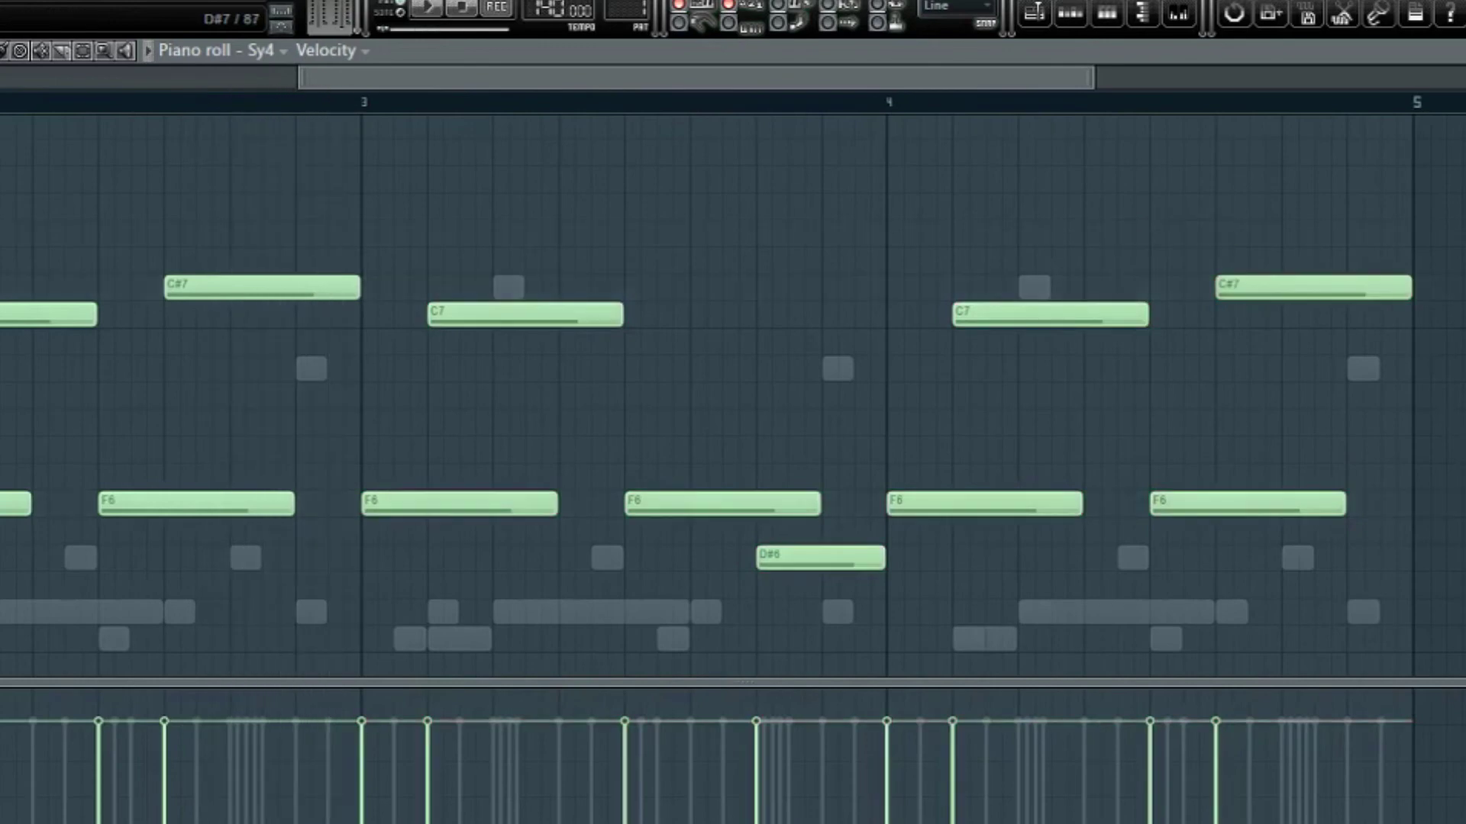
key(ctrl+Up)
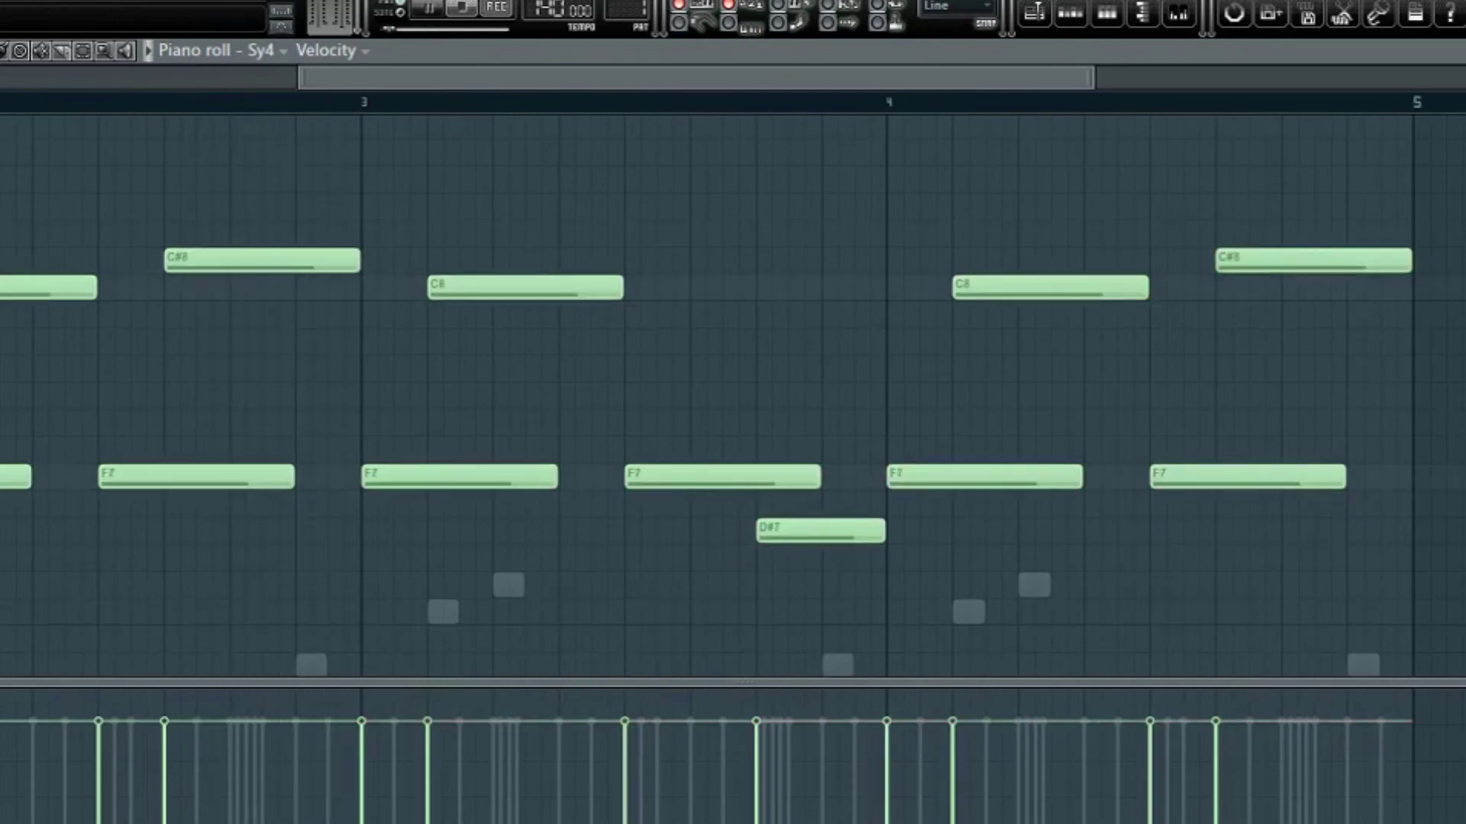
Insert a second Gross Beat in slot 3 of the Sy4 mixer track and select its 1/2 Speed time effect
key(F9)
click(902, 250)
mouse_move(933, 279)
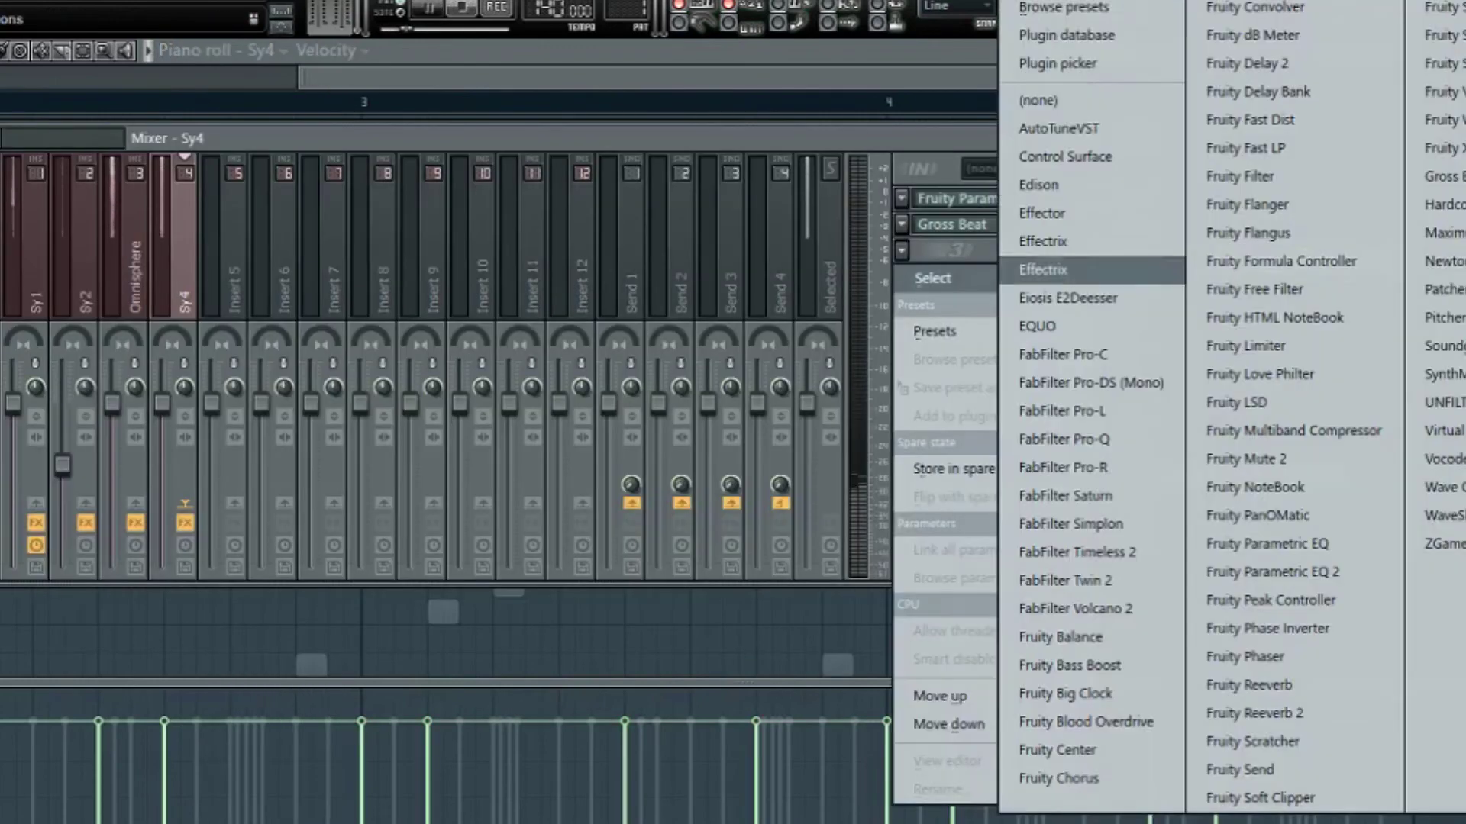
click(1440, 176)
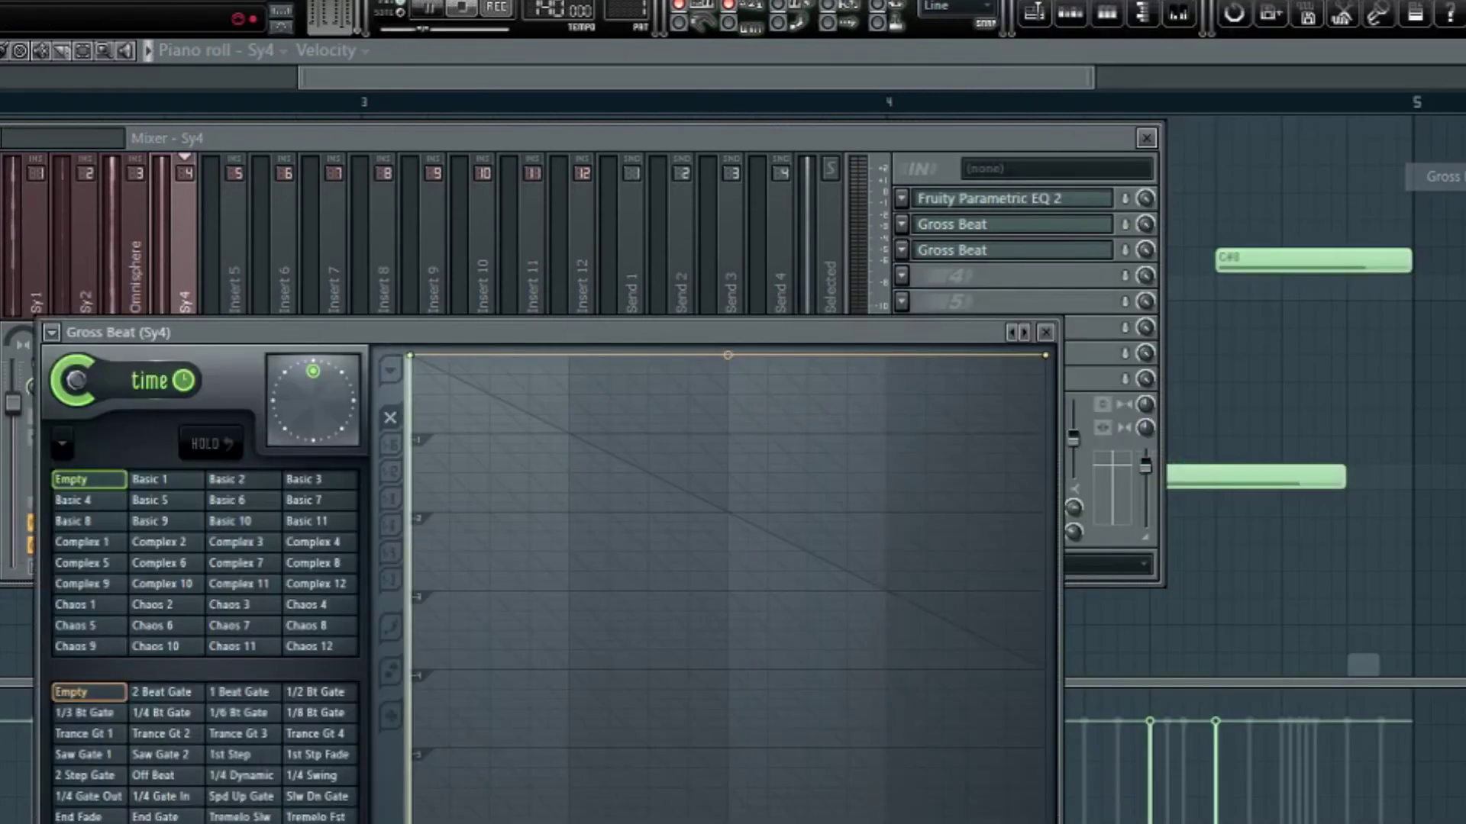
click(1025, 333)
click(1025, 333)
click(1024, 333)
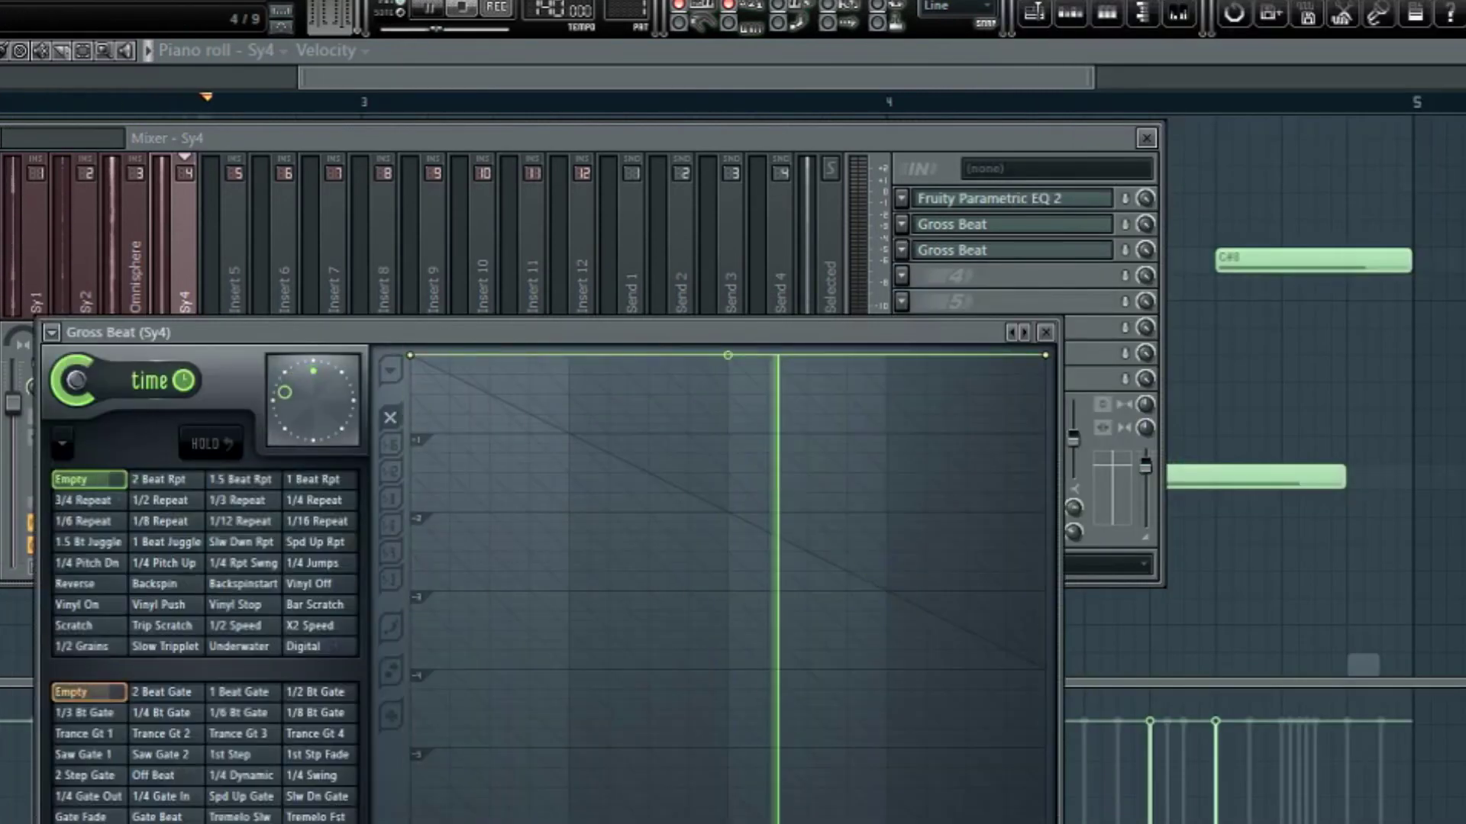
click(242, 626)
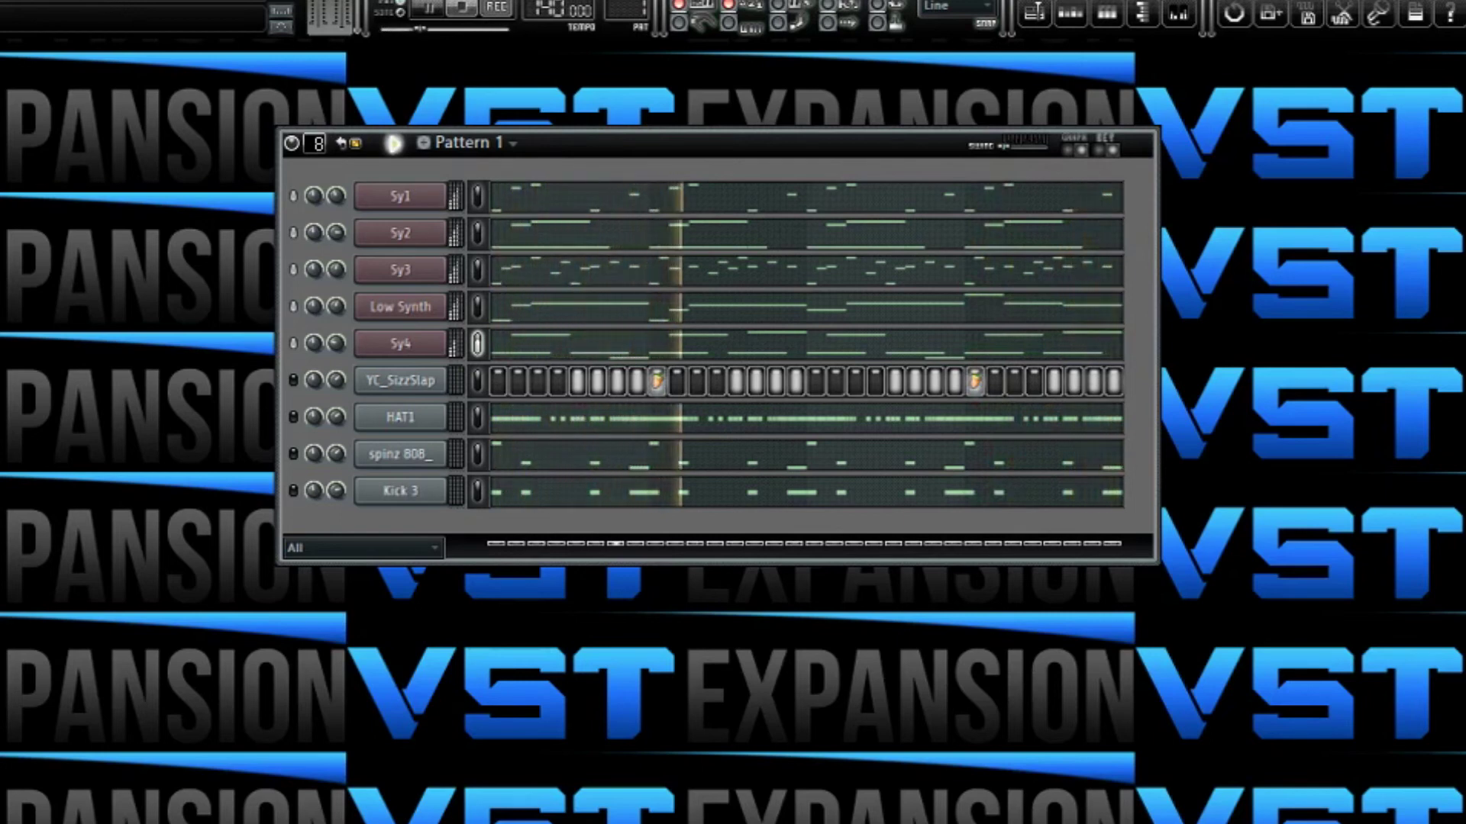
Cut all notes from Sy4's piano roll
key(F7)
key(ctrl+x)
key(F7)
Draw two half-bar notes, F5 followed by A#5, across bar 1 of Sy4's empty piano roll
right_click(445, 336)
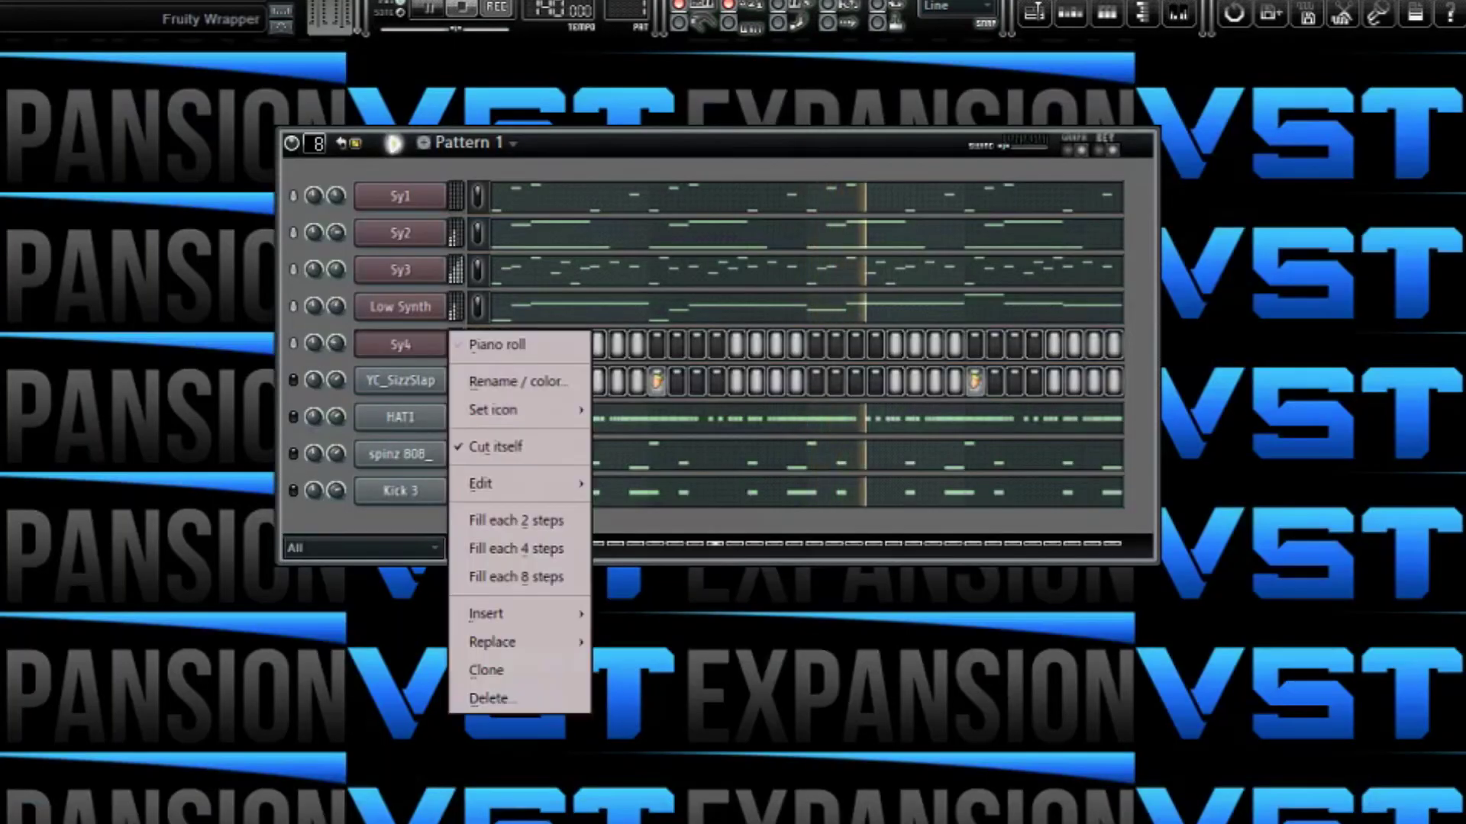
click(504, 345)
scroll(504, 328, down, 7)
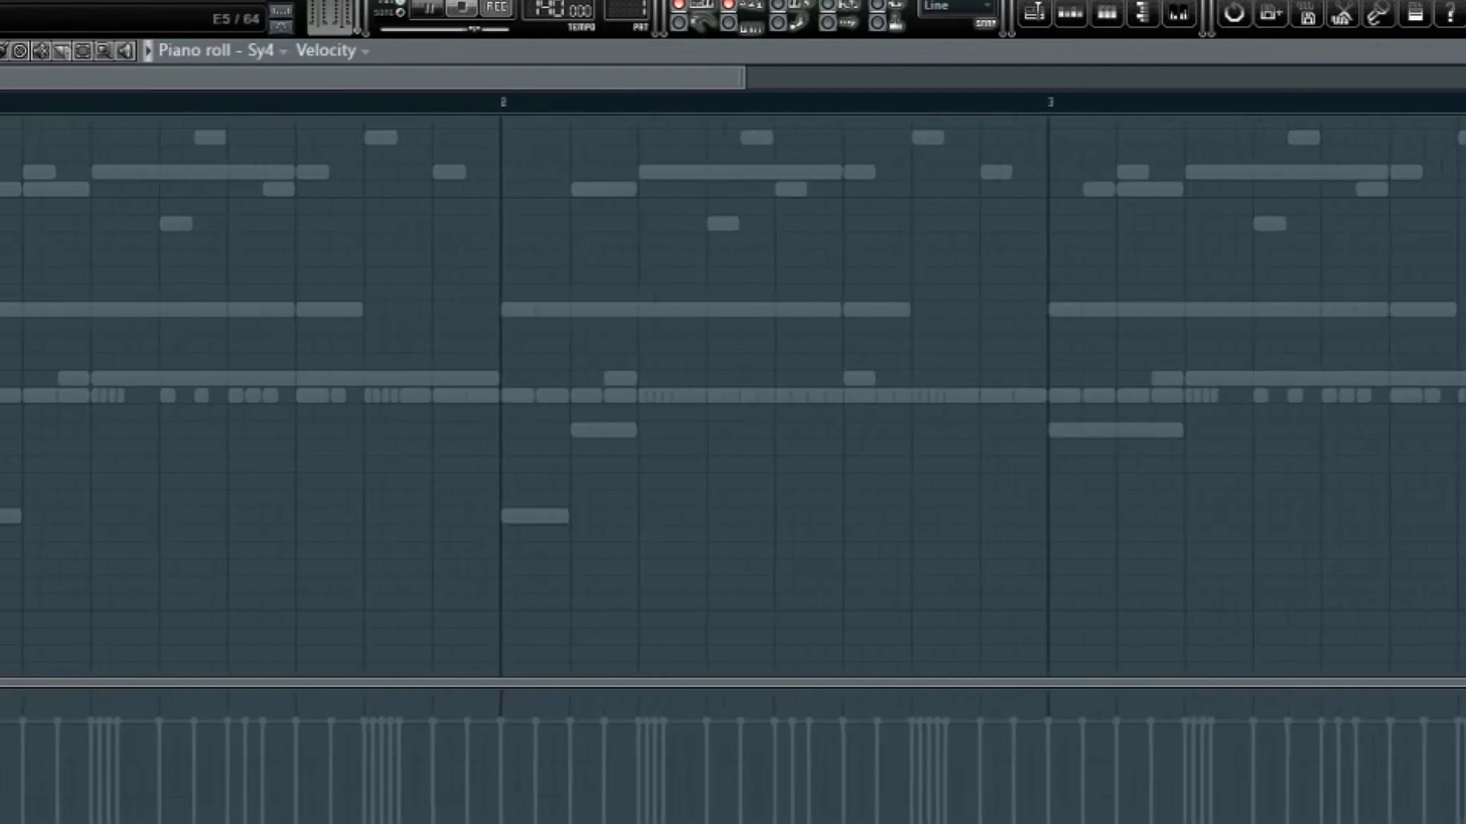
drag(89, 309, 466, 310)
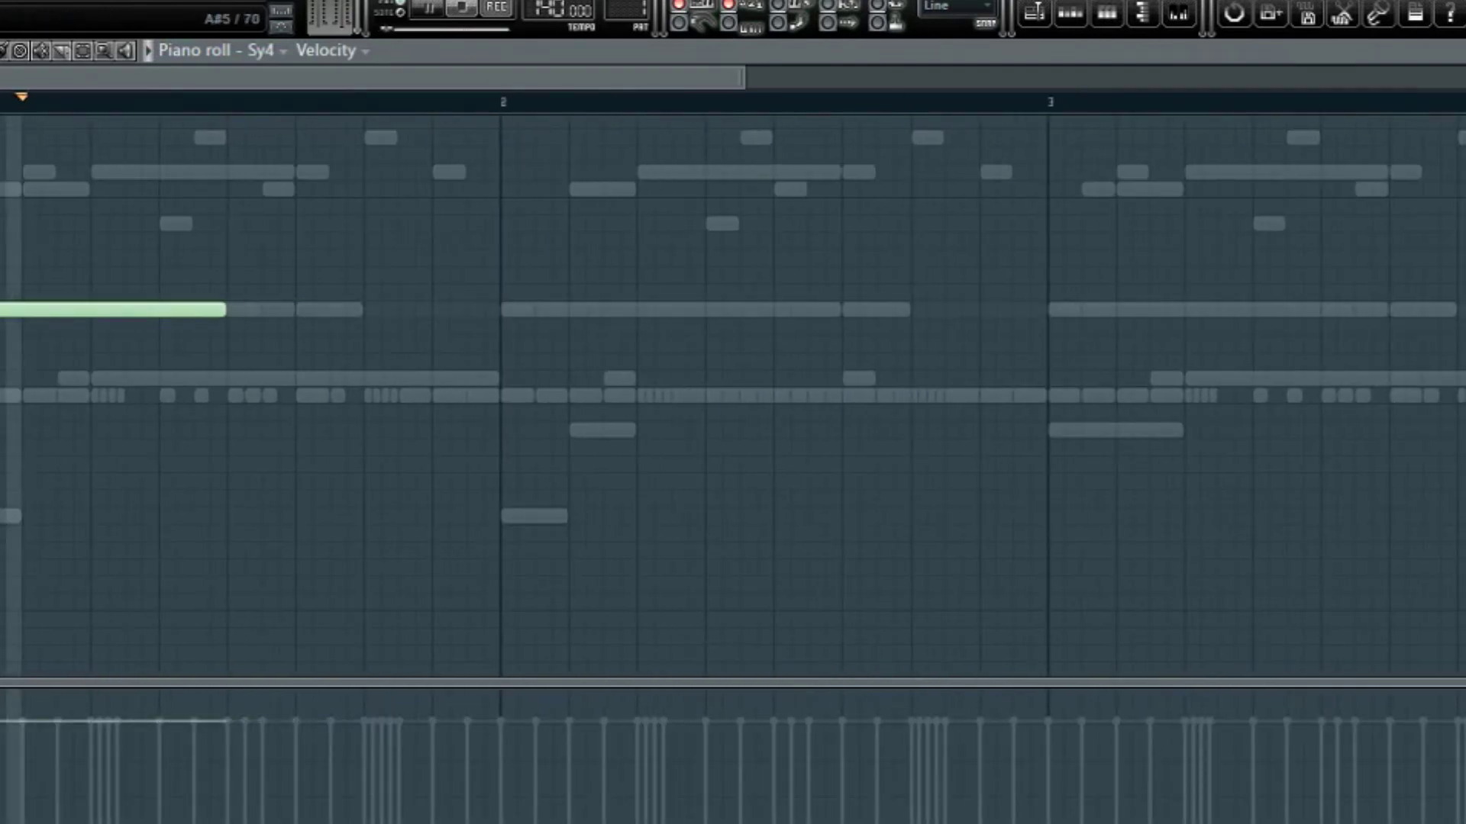
click(235, 223)
Remove the first Gross Beat from slot 2 of the Sy4 mixer track
key(F9)
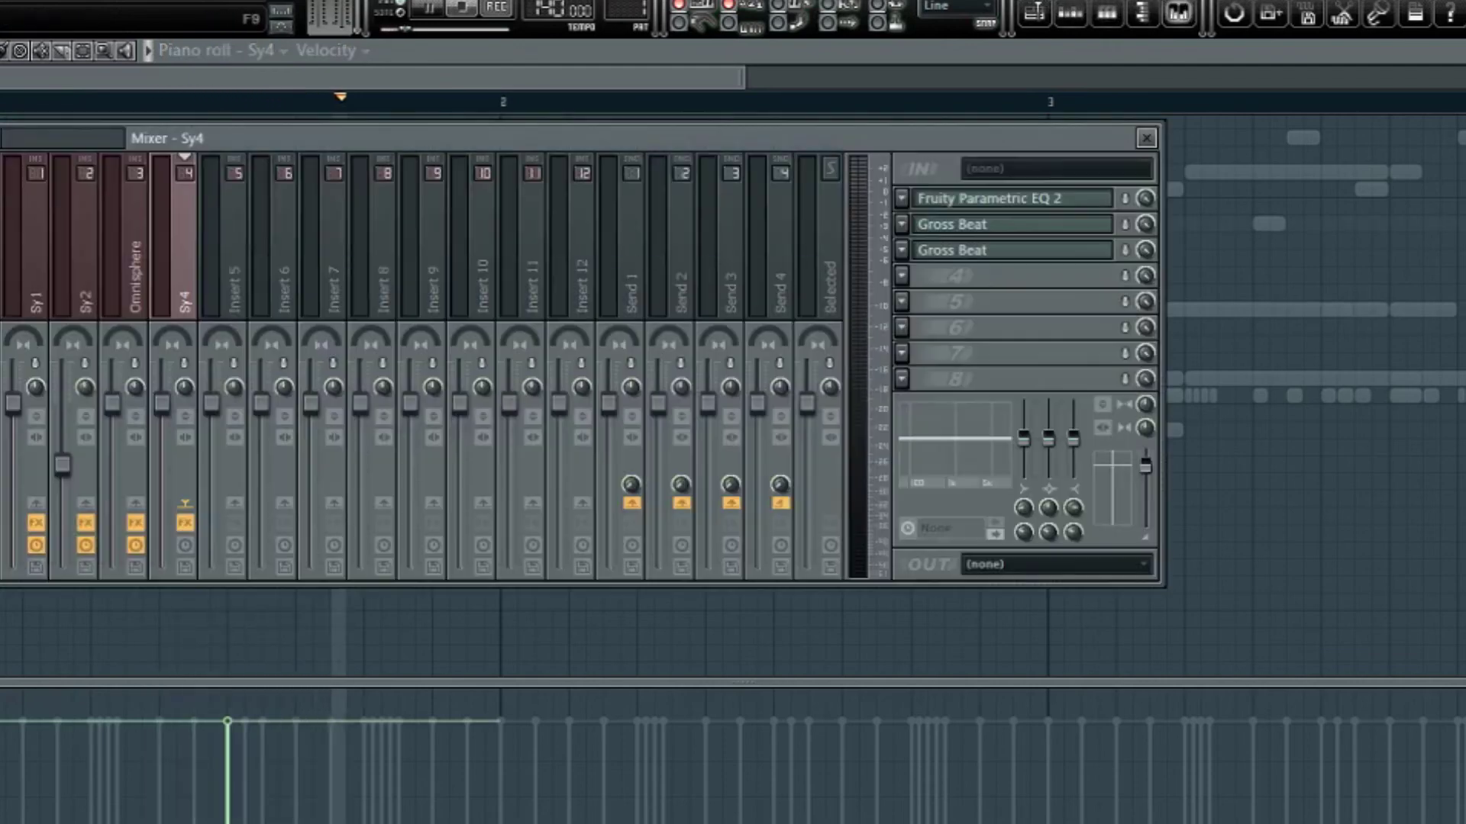
click(901, 223)
mouse_move(961, 250)
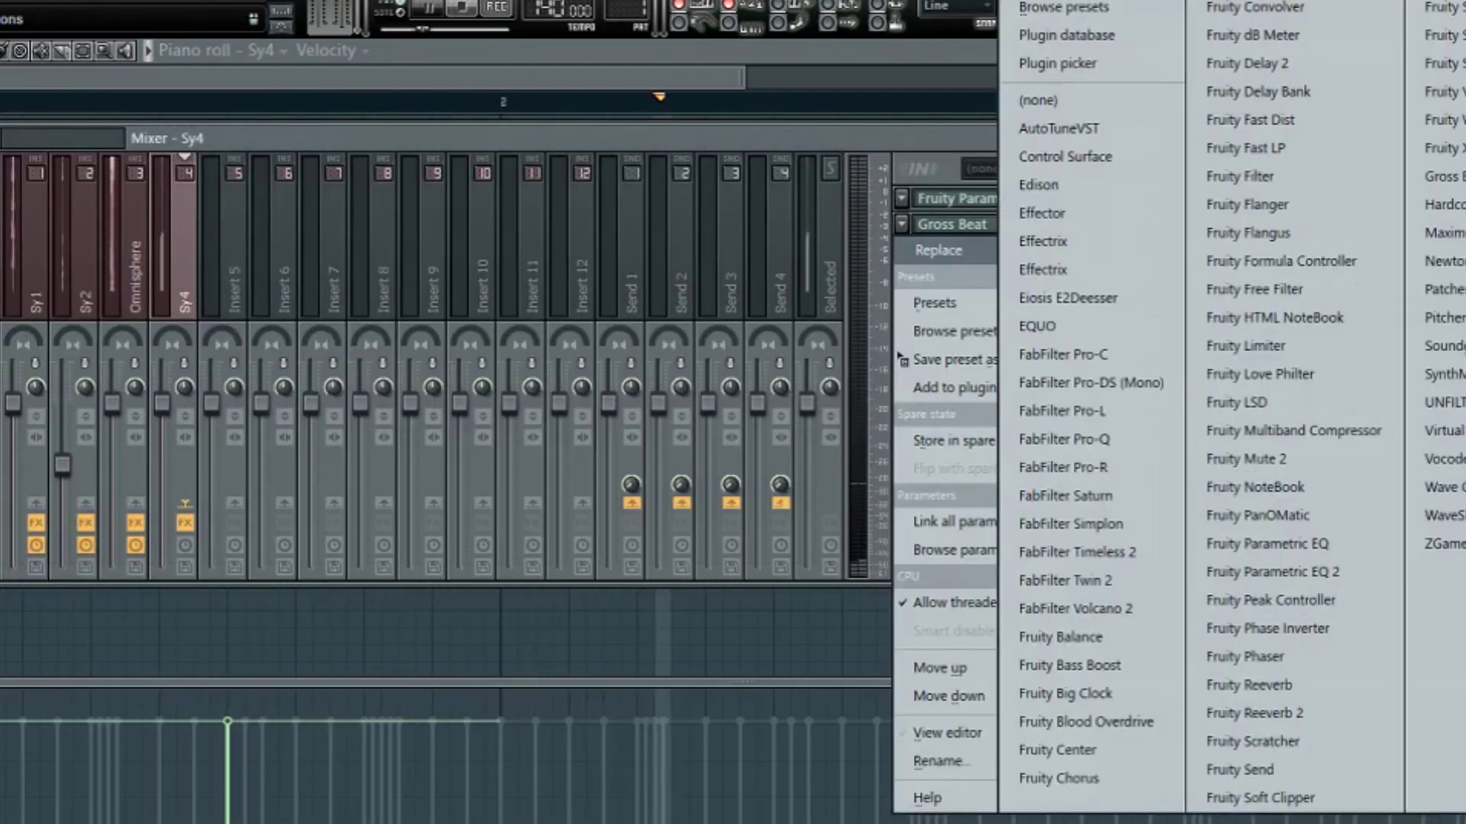
click(1040, 100)
key(F9)
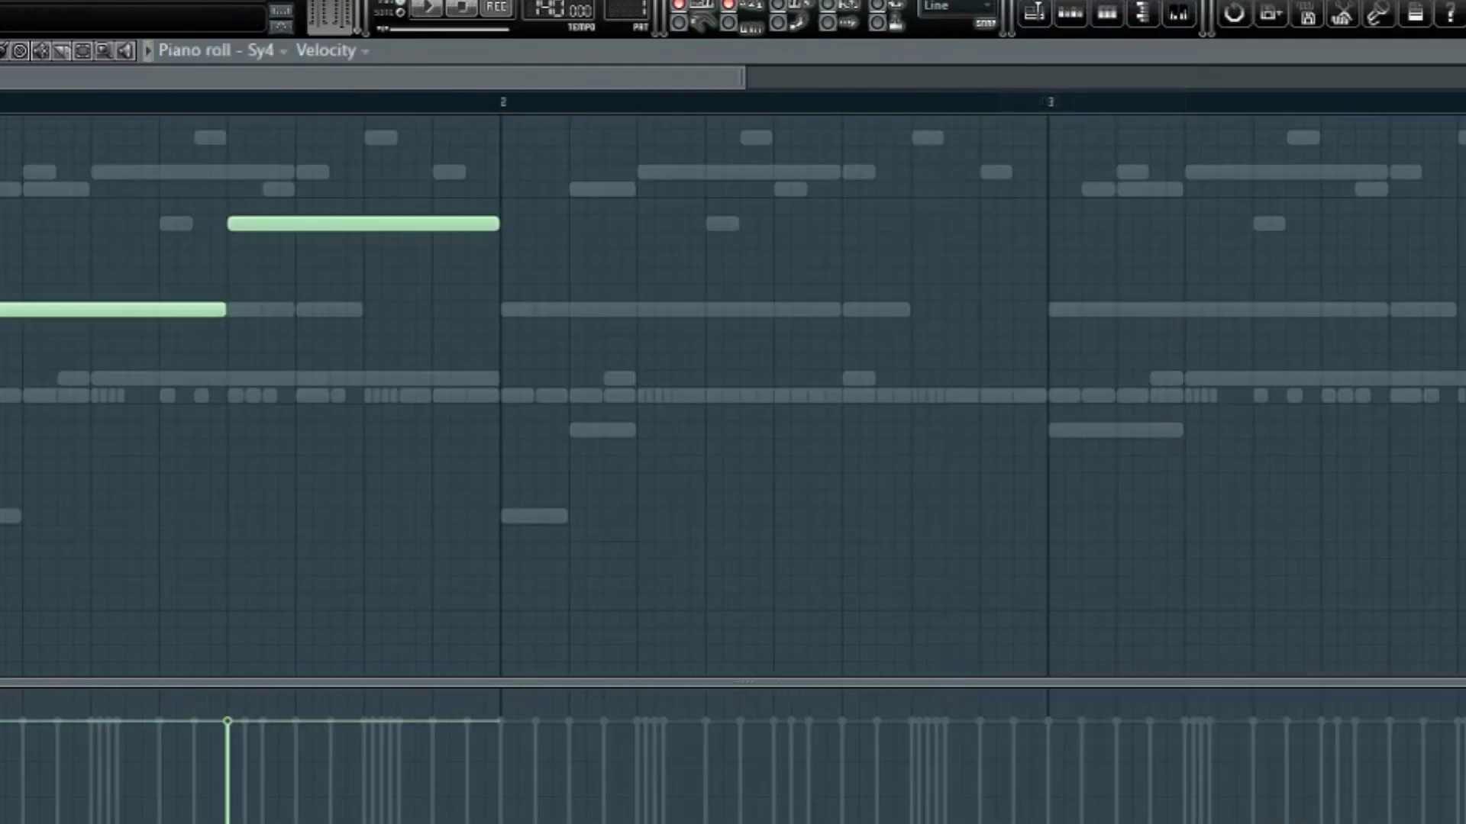
Lower the two Sy4 notes to F4 and A#4 and add a half-bar E5 note at the start of bar 2
key(space)
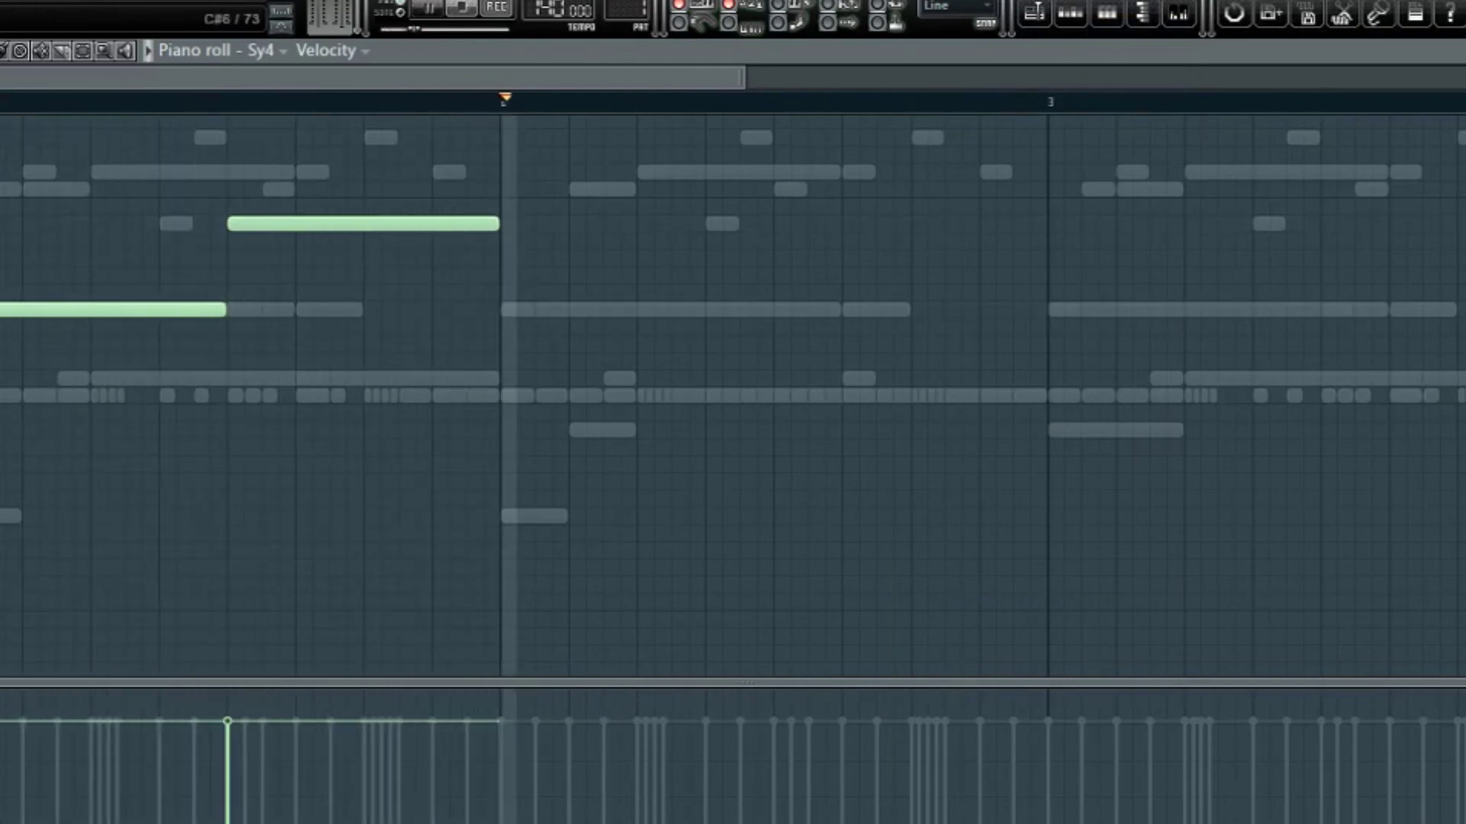
key(space)
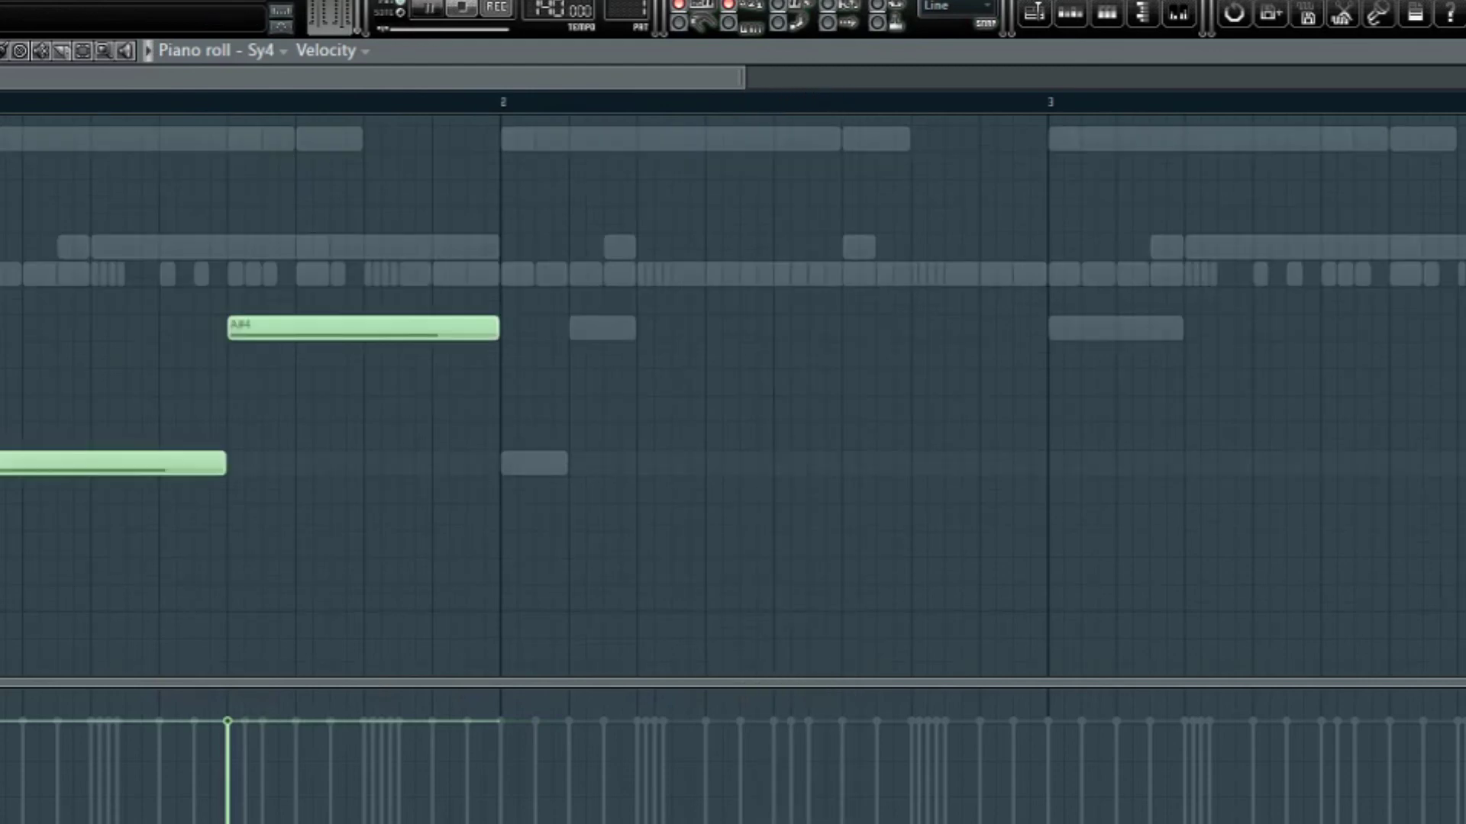
key(space)
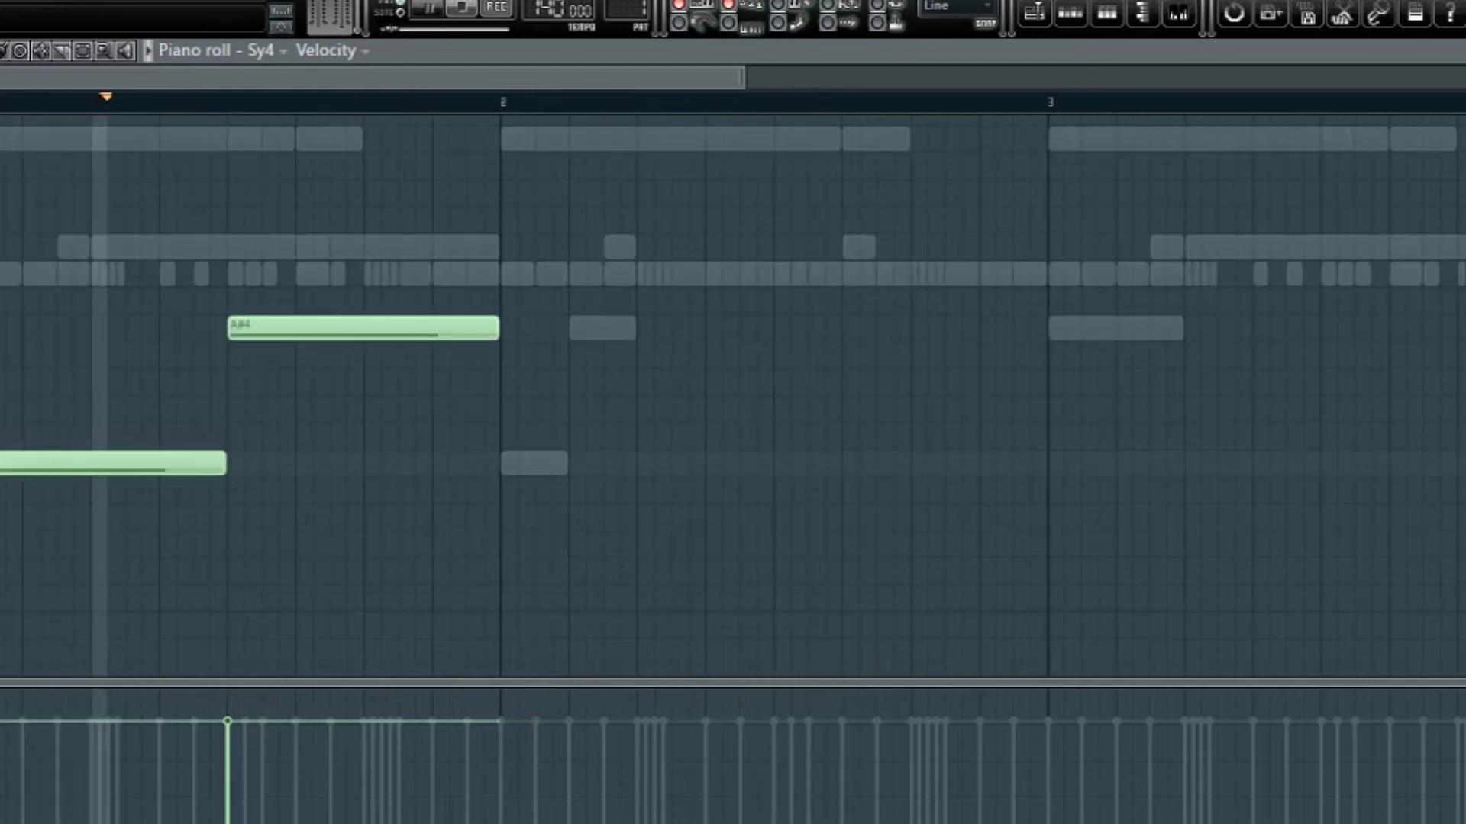
click(507, 166)
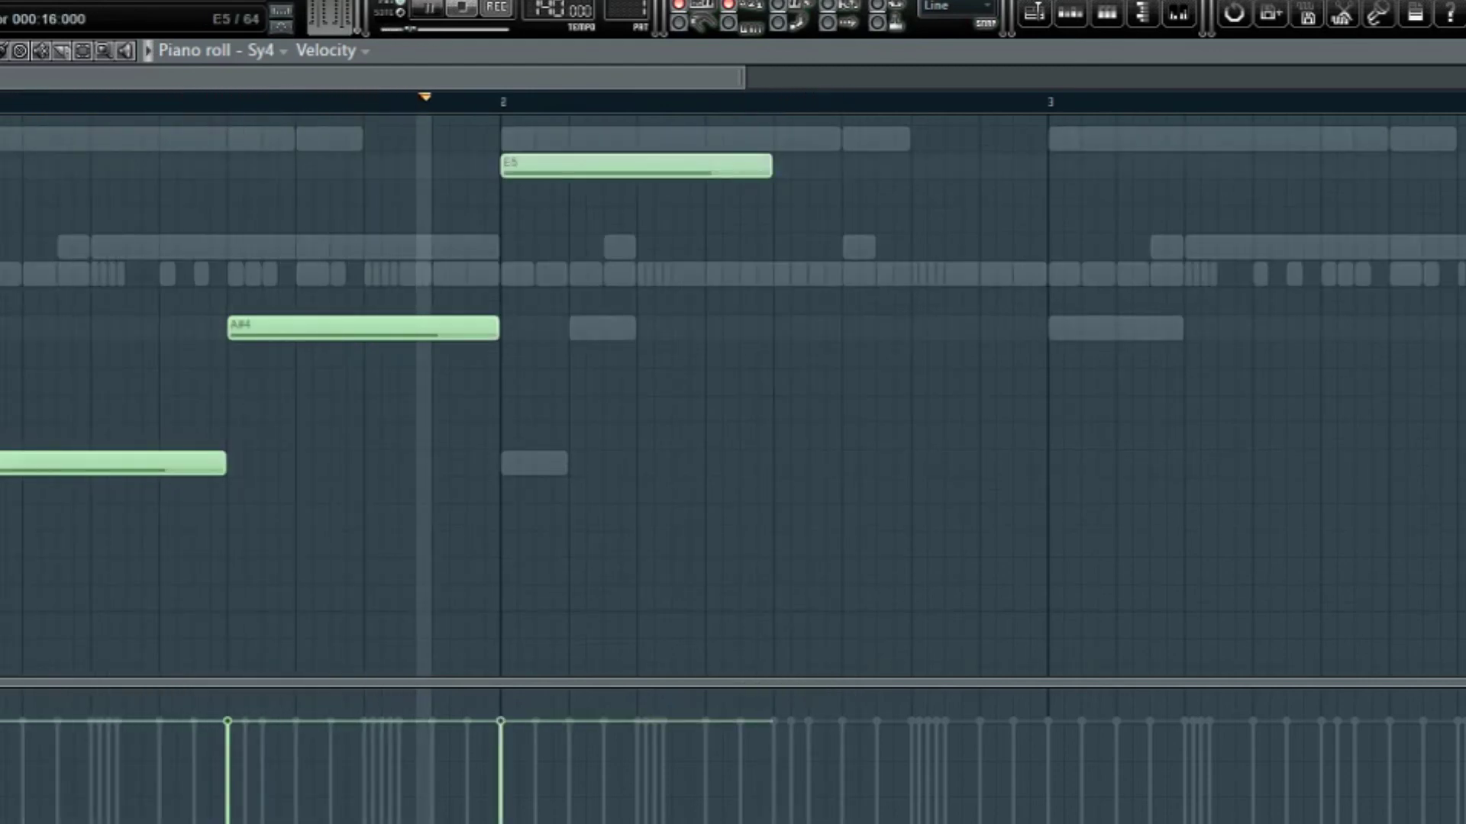
Clear the new notes from Sy4's piano roll and open its Omnisphere patch browser
key(ctrl+x)
key(F7)
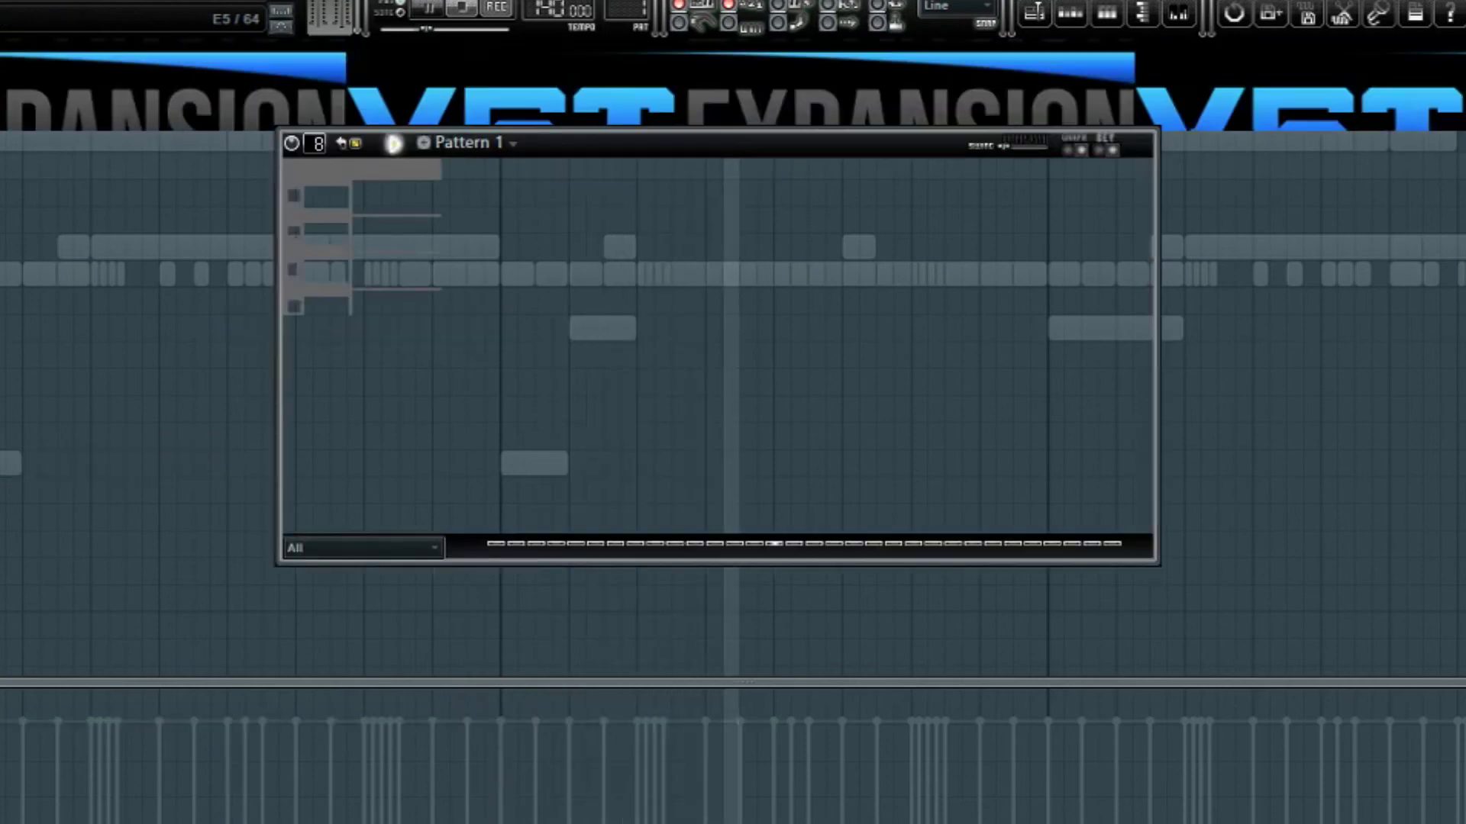
click(400, 344)
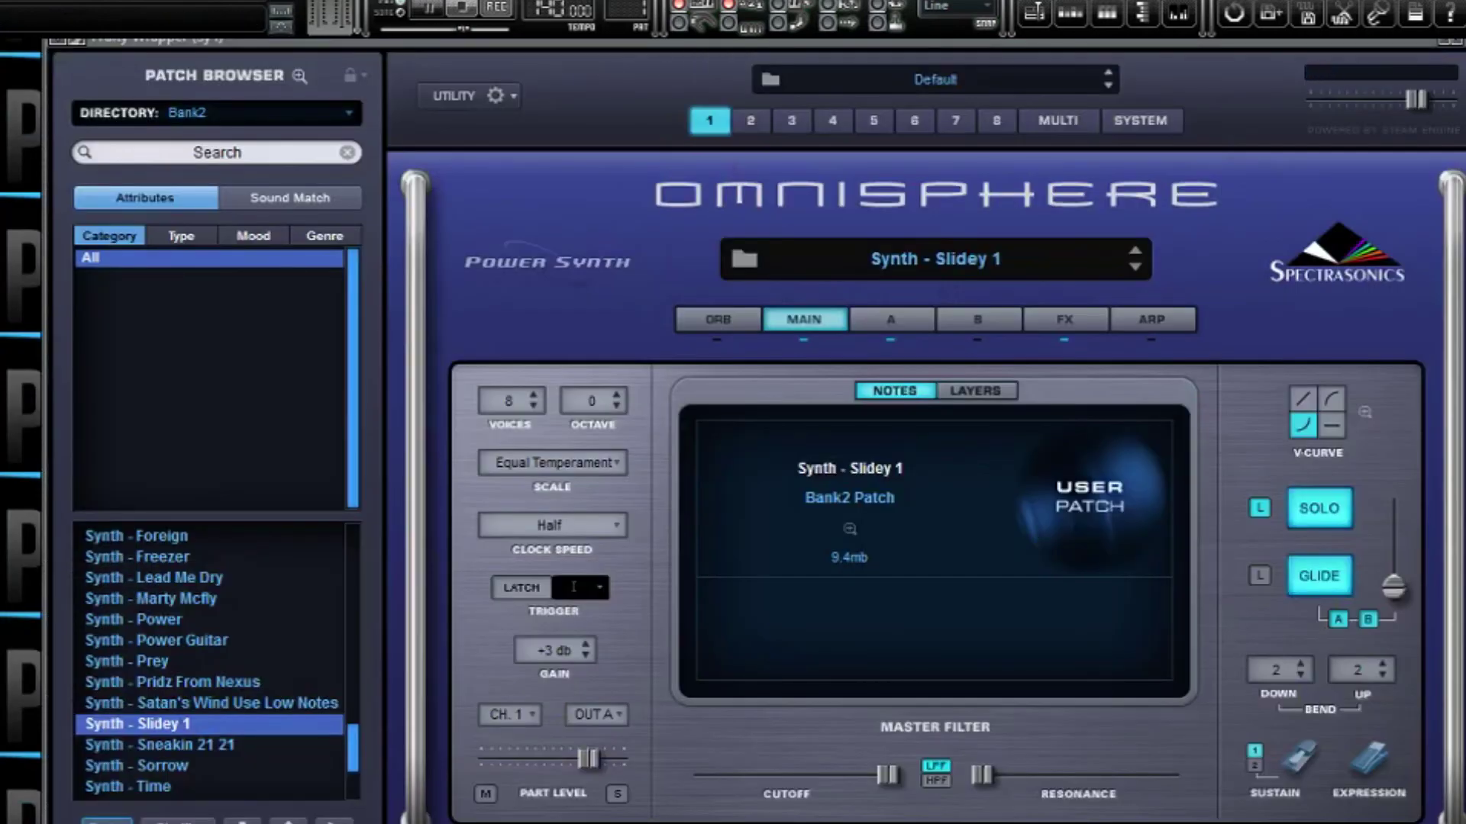
Audition the Synth - Freezer patch, settle on Synth - Sorrow for Sy4, and reset the channel's volume
click(137, 558)
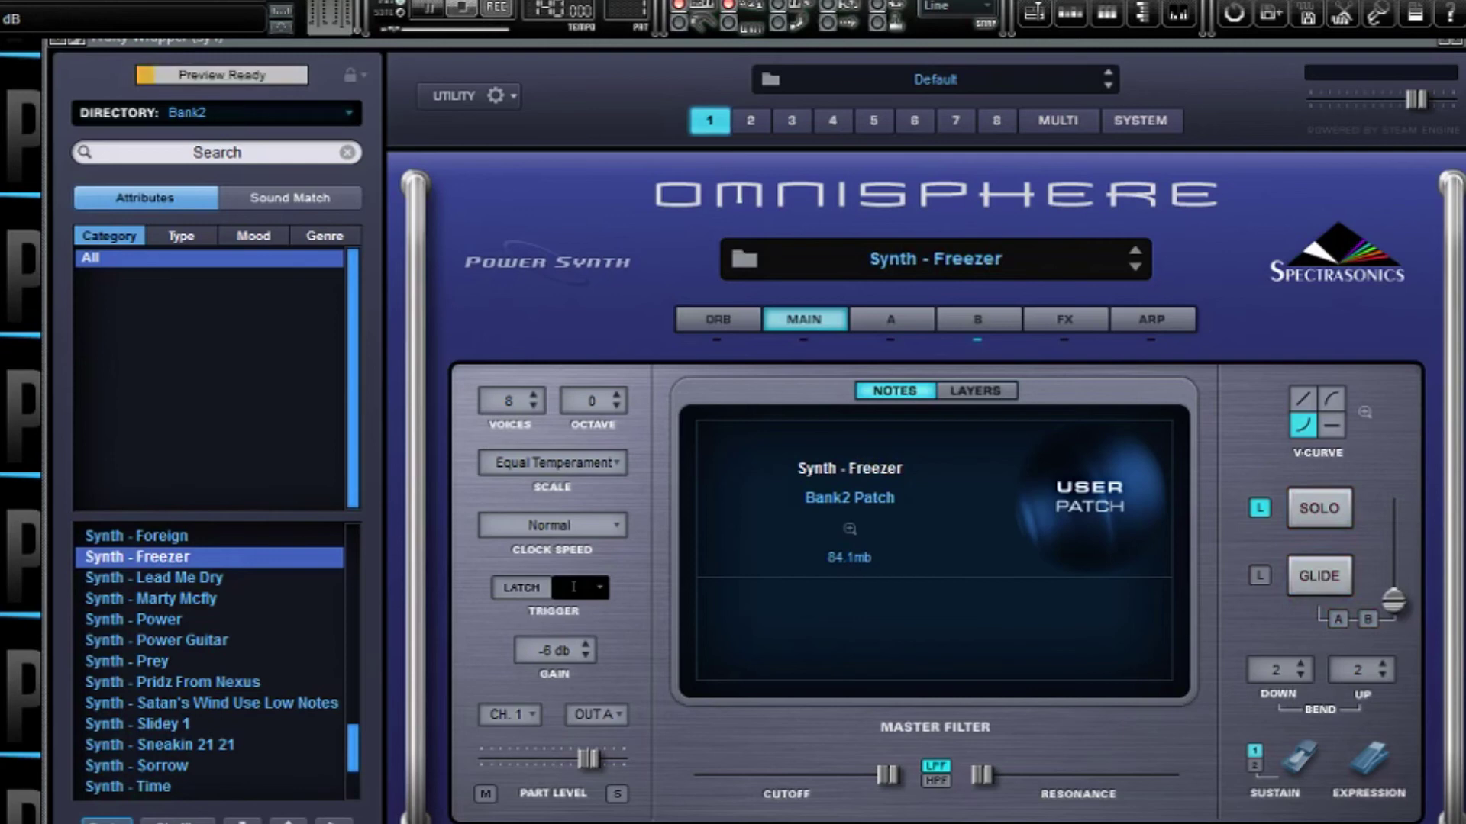
click(137, 766)
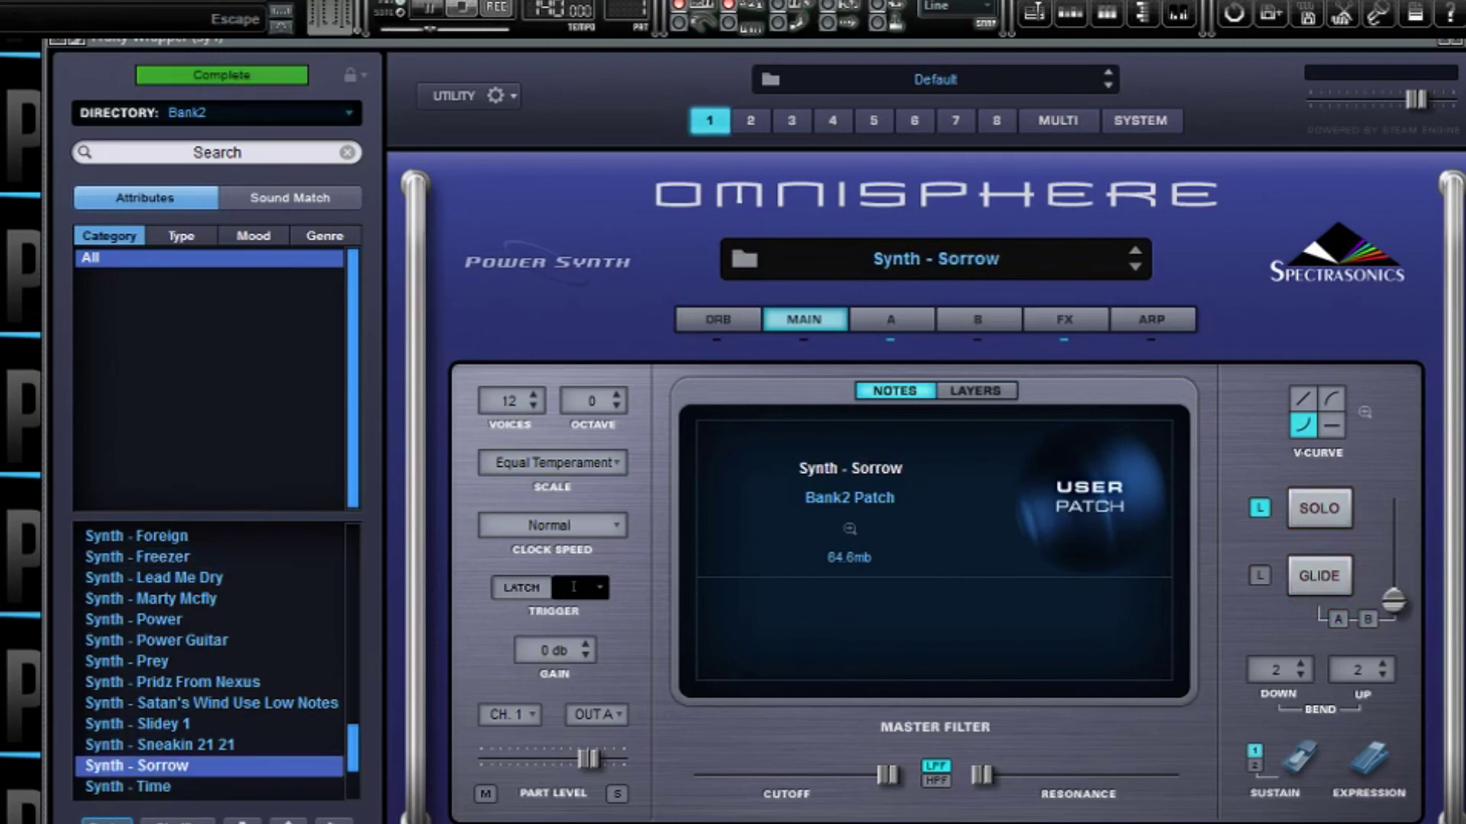
key(Escape)
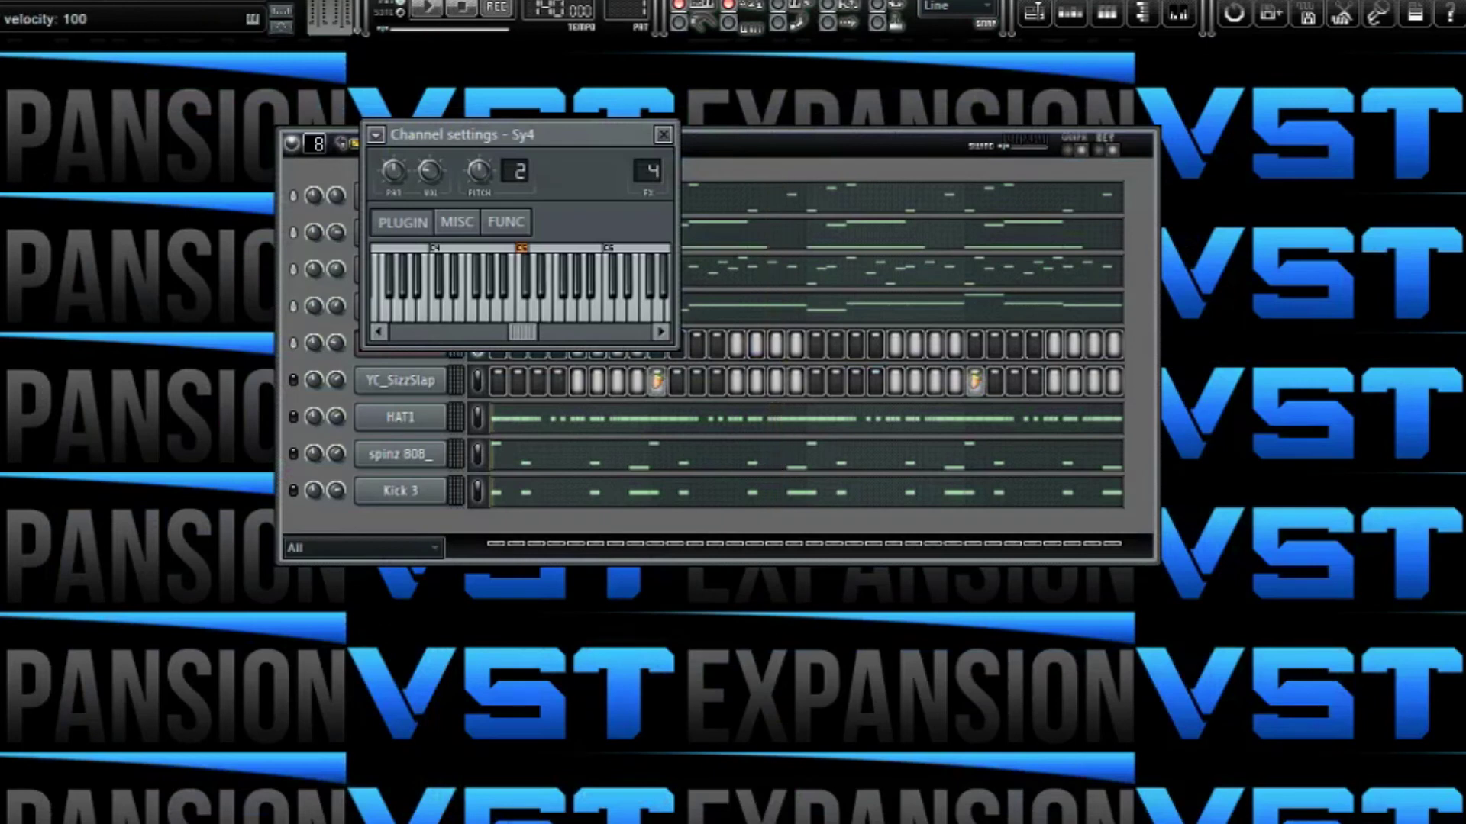
key(Escape)
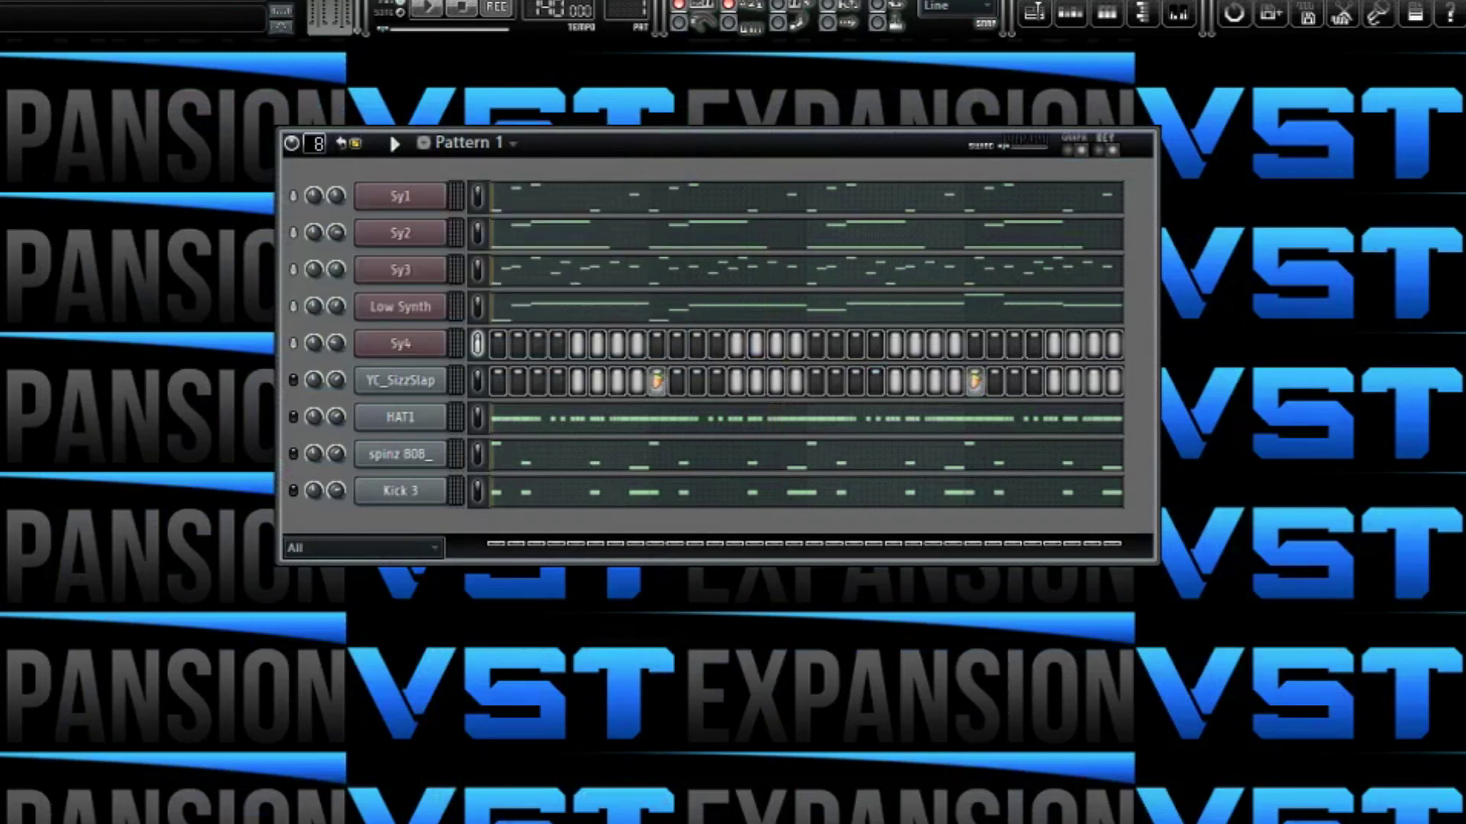
right_click(337, 343)
click(377, 363)
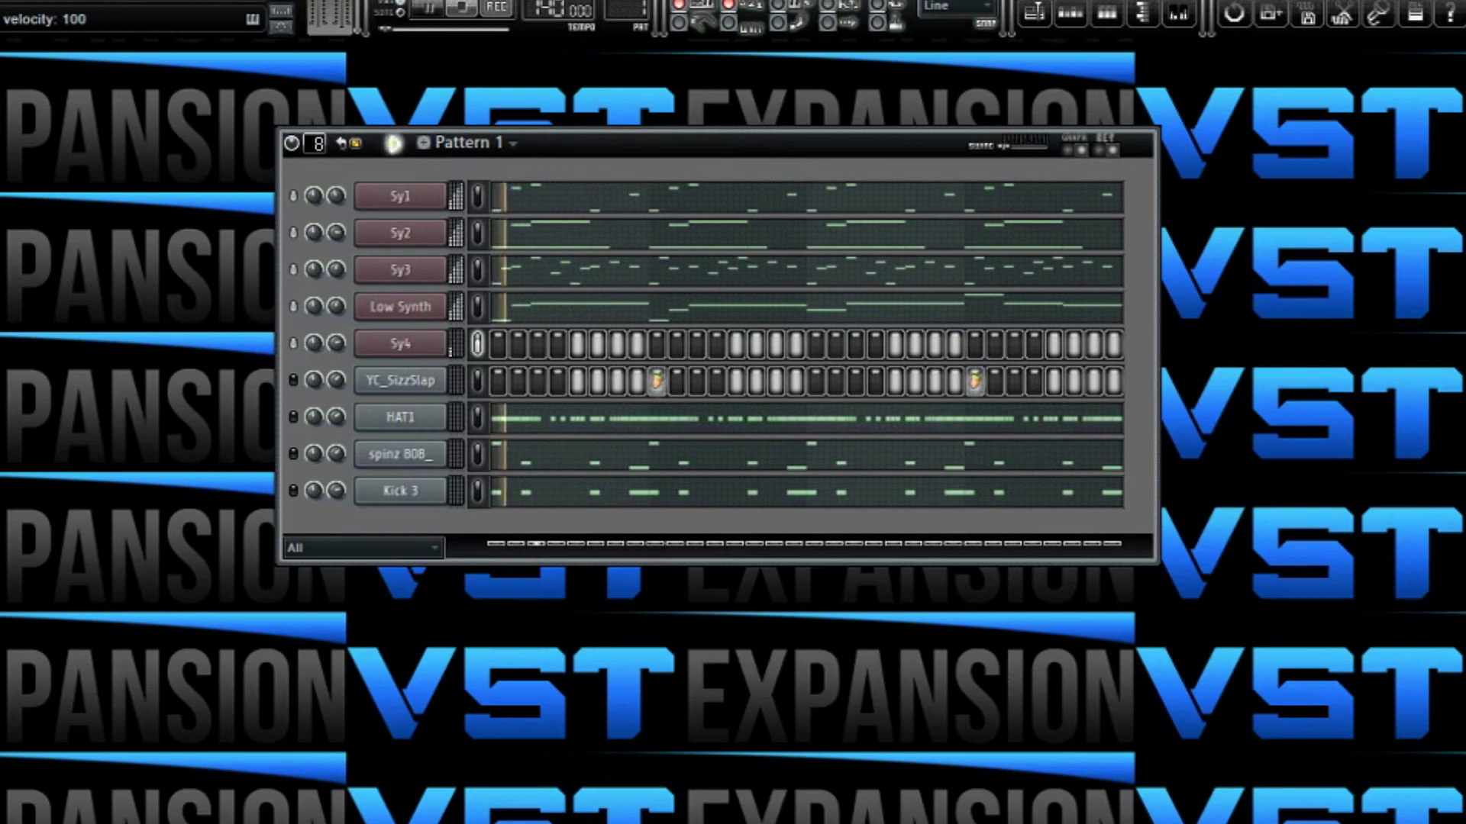
Draw an F4 note filling bar 1 of Sy4's piano roll and a shorter F5 note near the bar's start
right_click(441, 341)
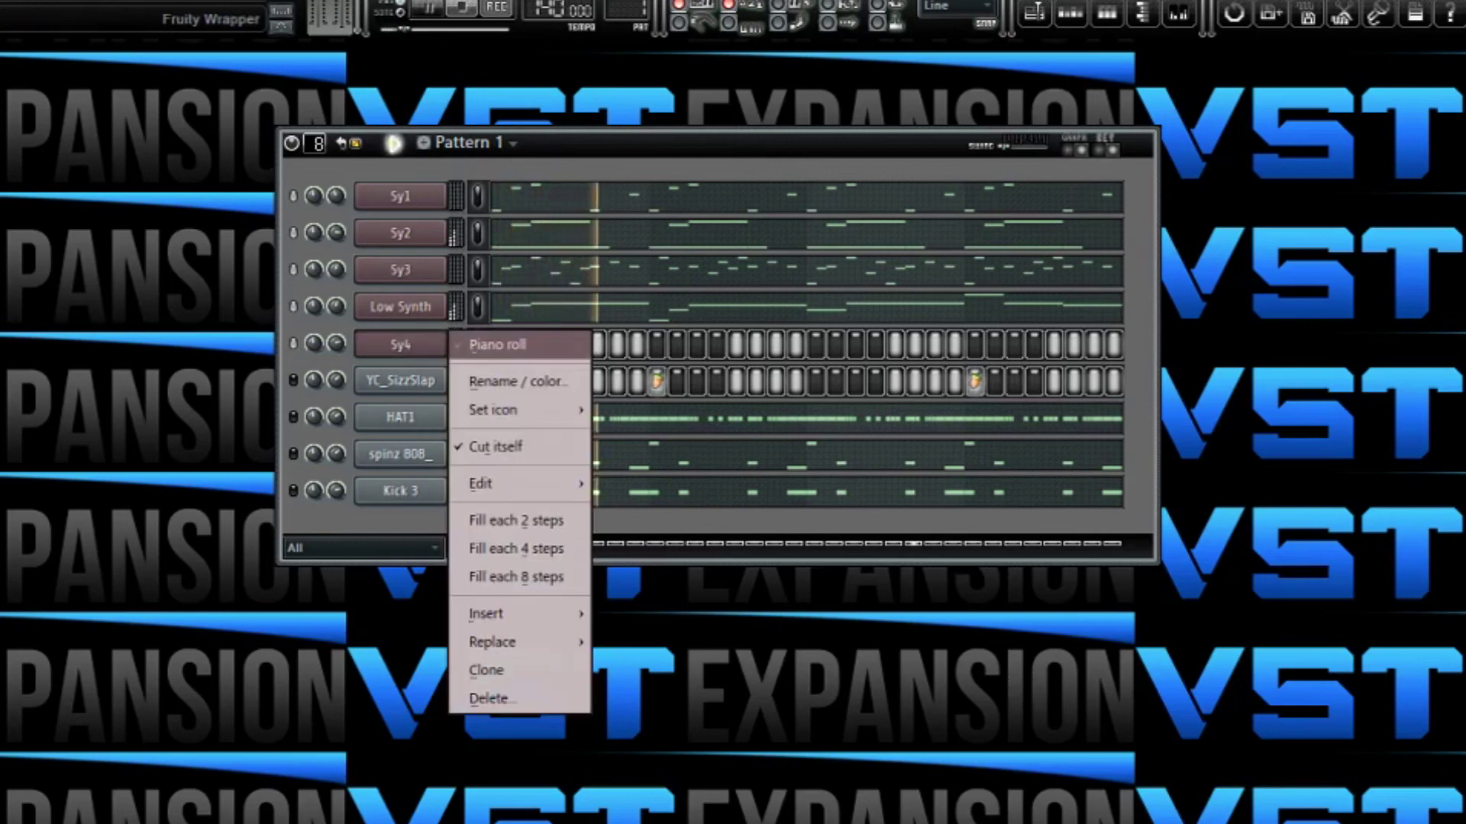
click(496, 344)
key(space)
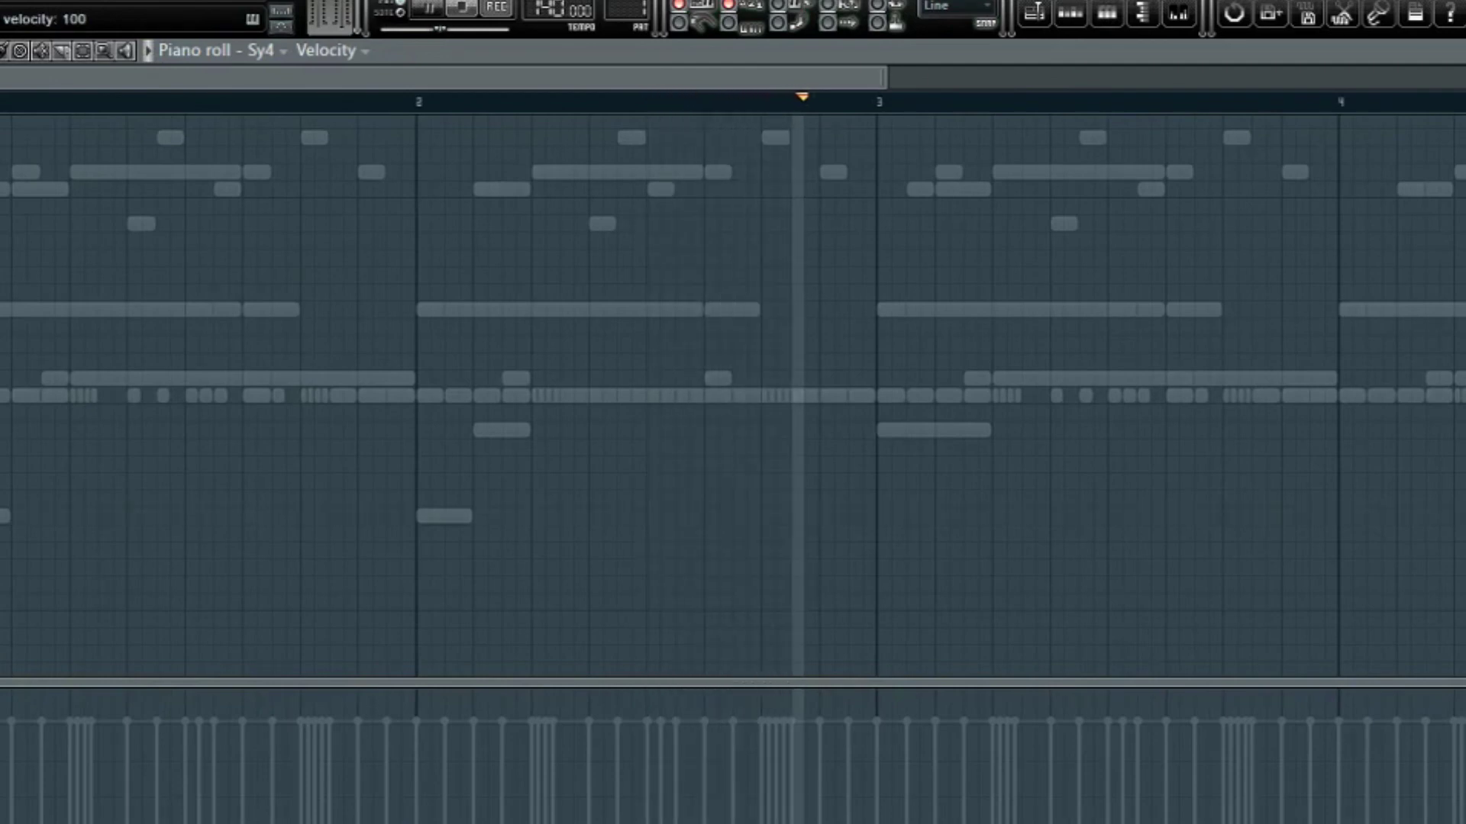
click(3, 516)
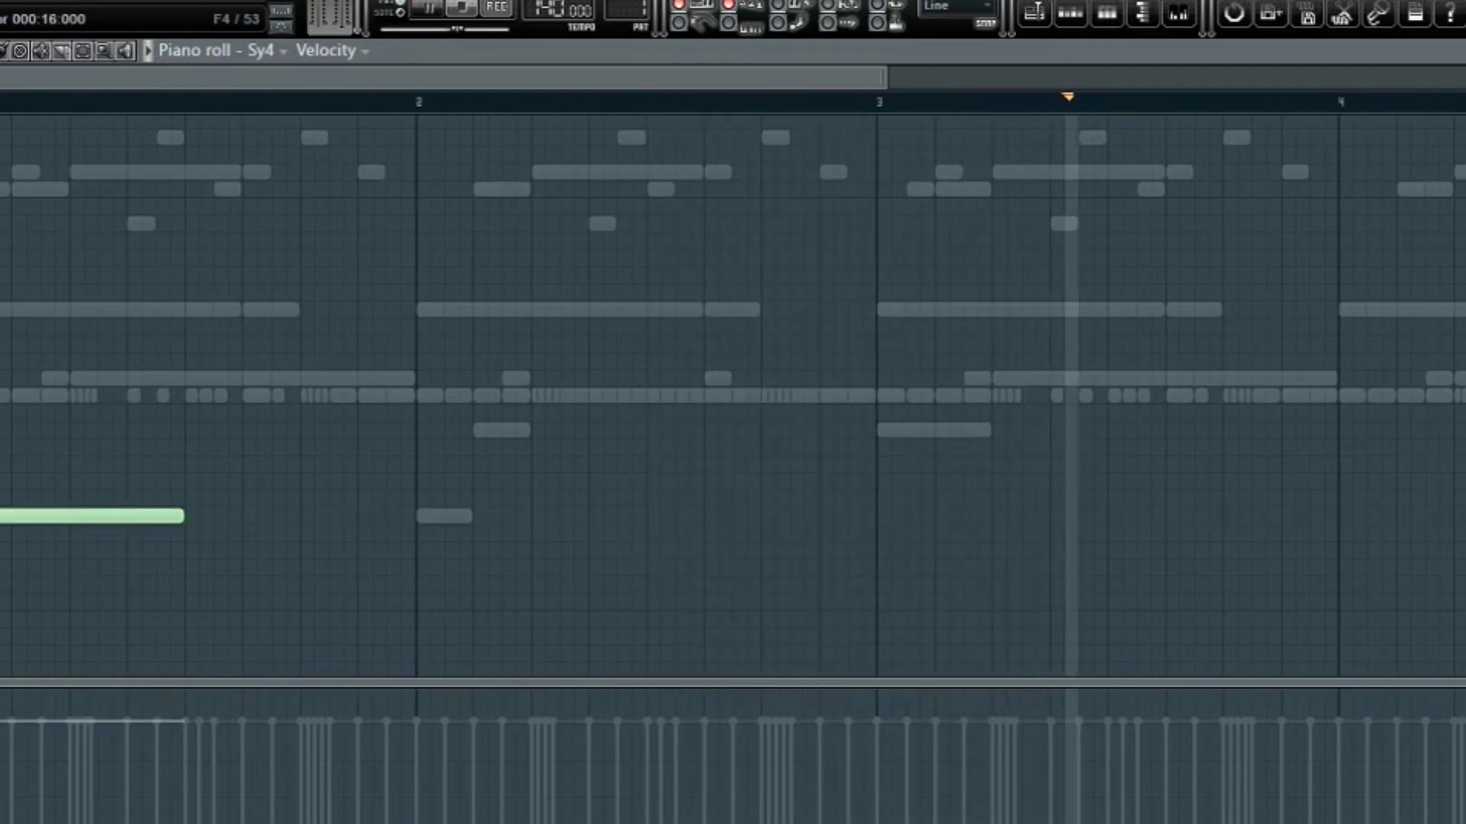
drag(182, 516, 413, 516)
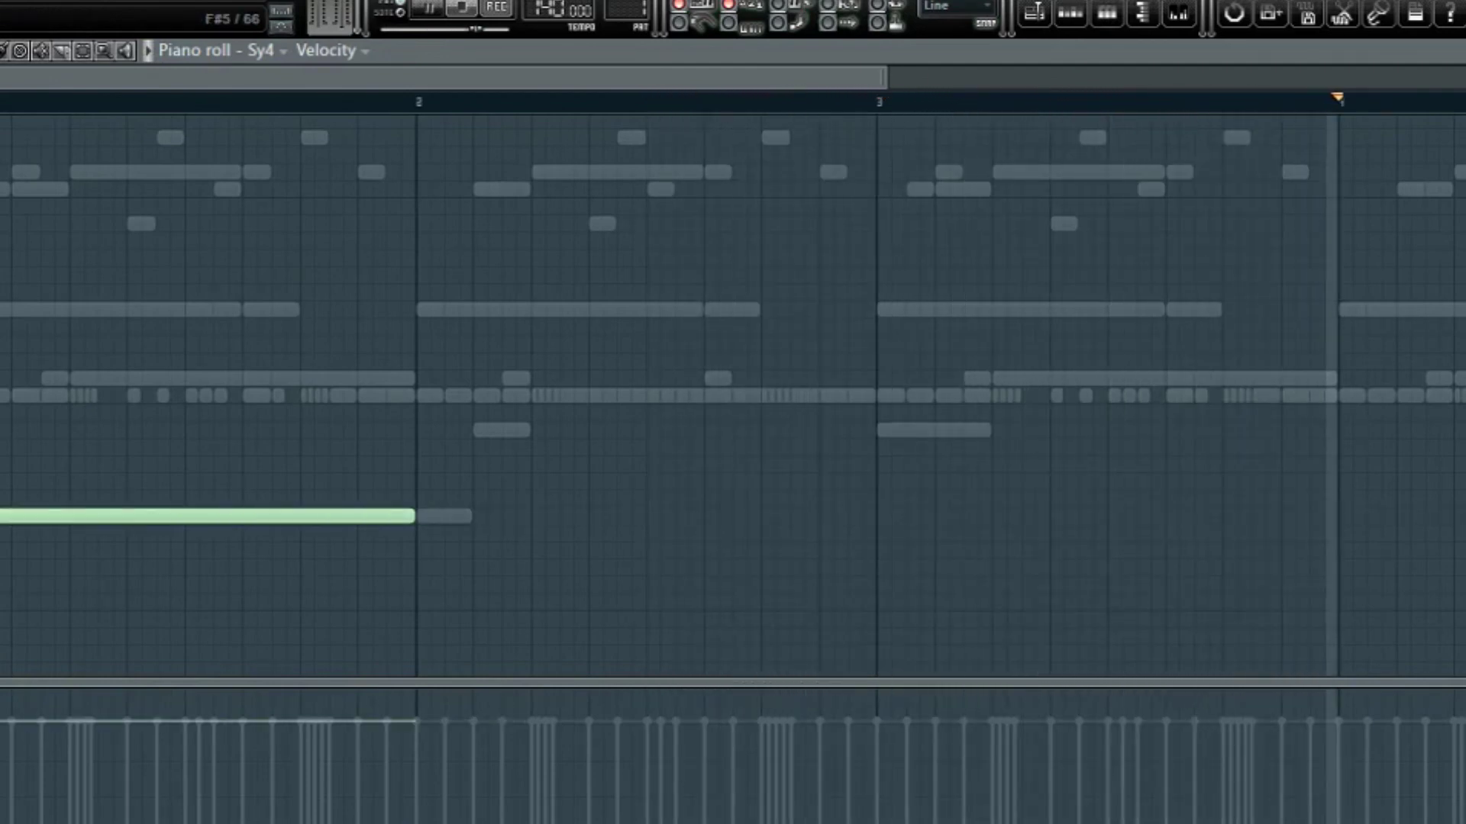
click(18, 309)
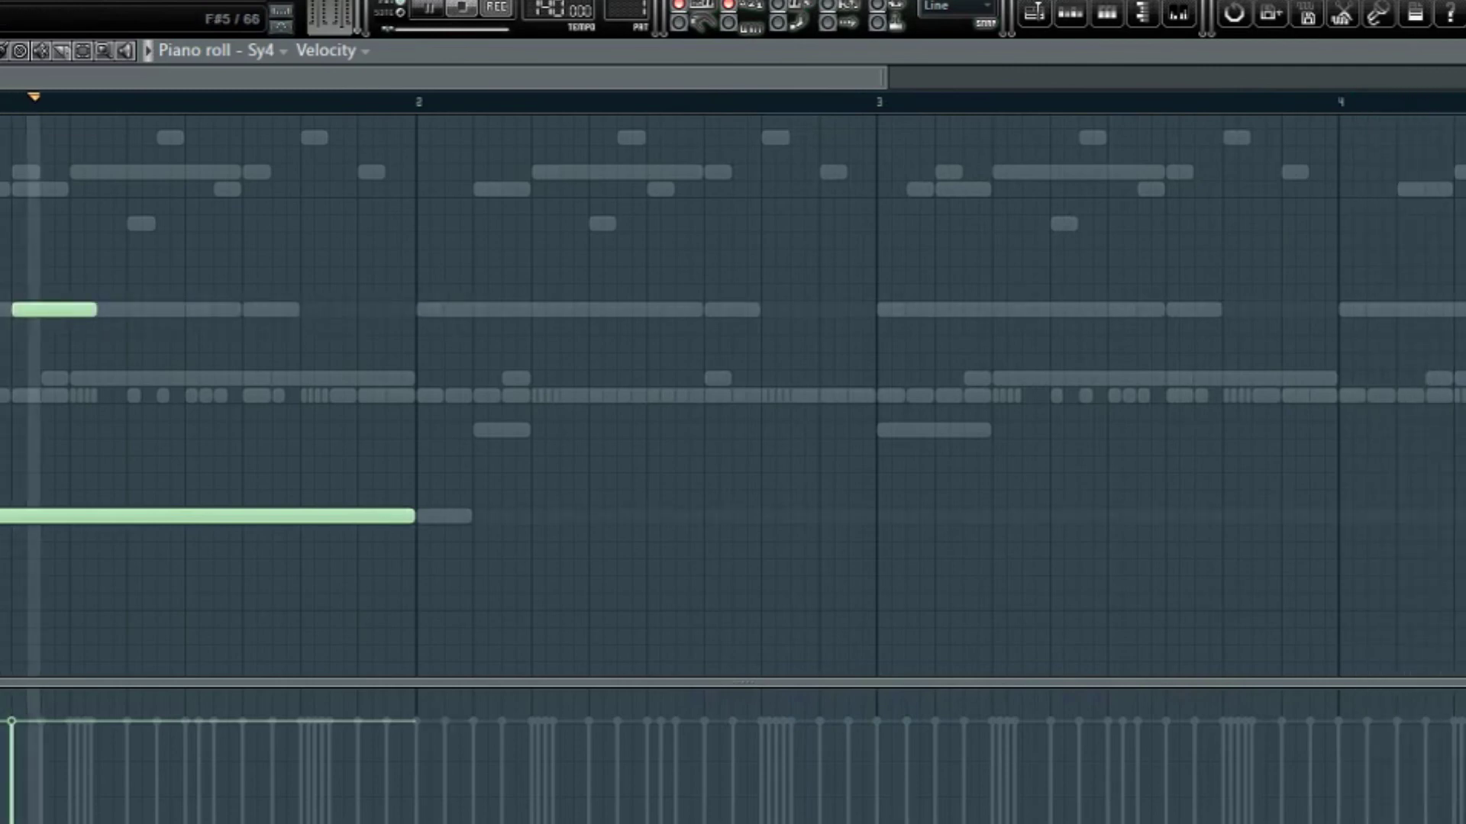
drag(94, 309, 138, 309)
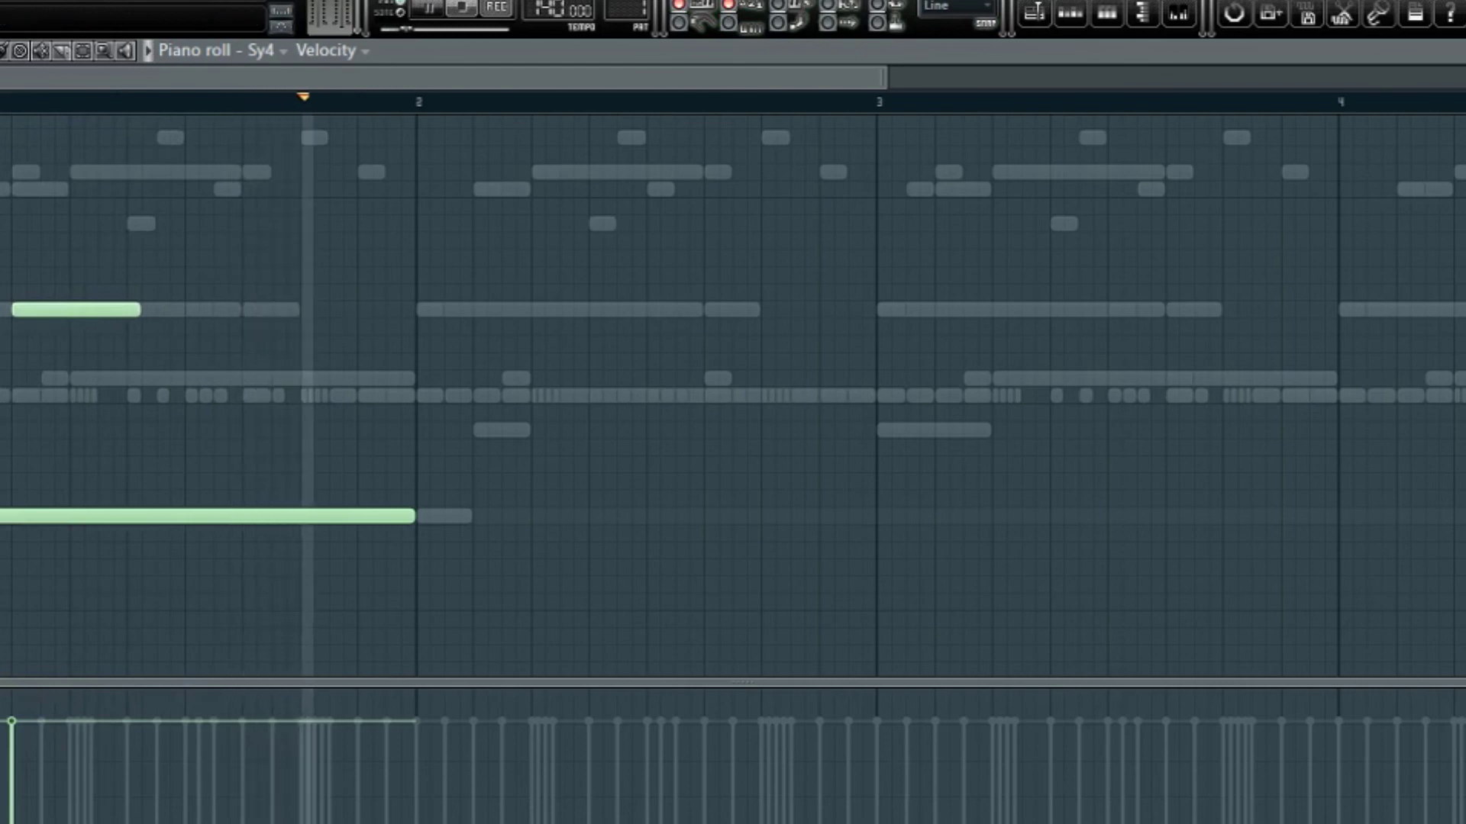
Check Sy4's mixer effects and duplicate its bar 1 notes into bar 2
key(F9)
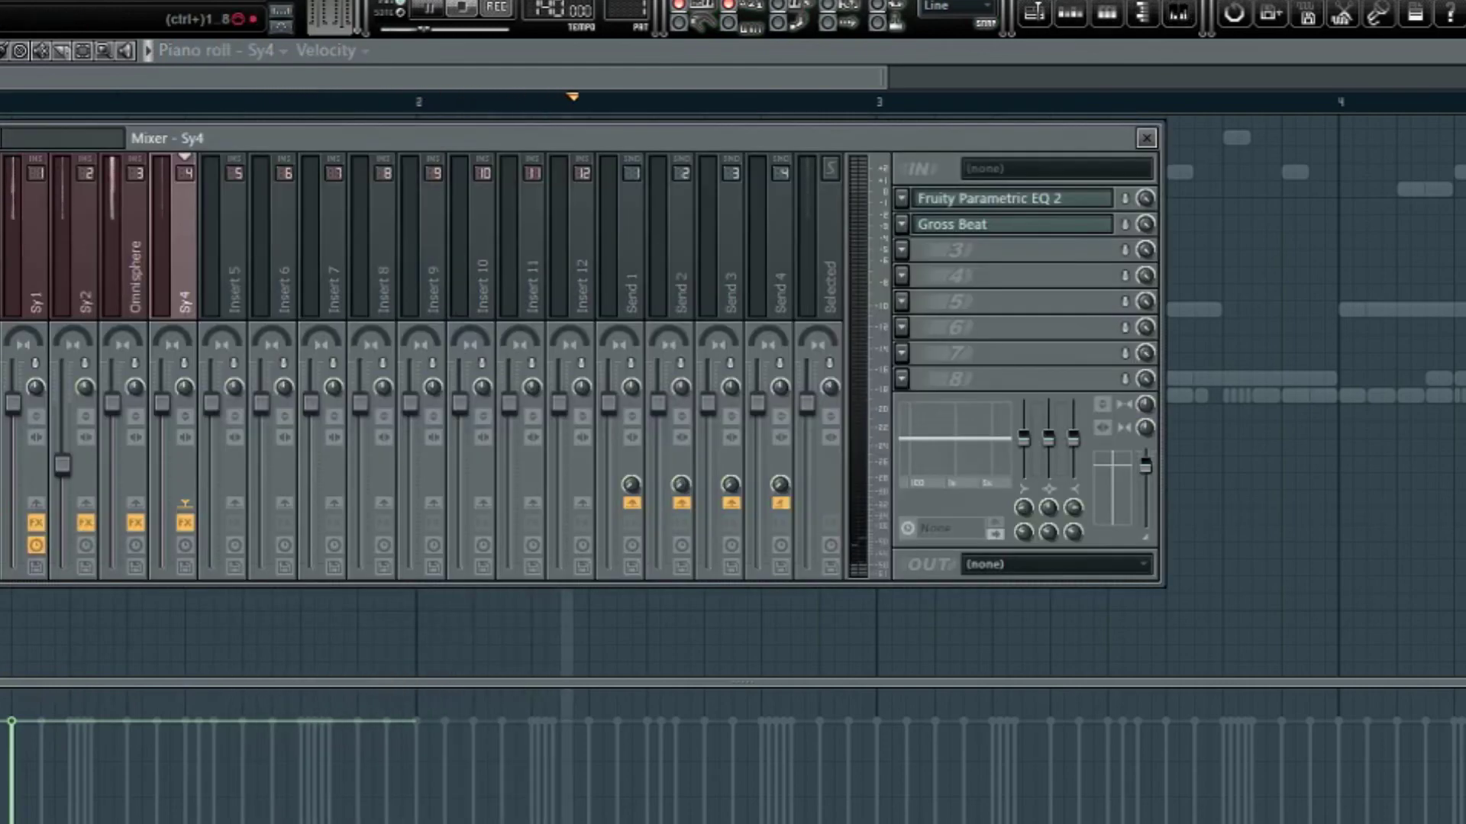
key(space)
key(F9)
key(space)
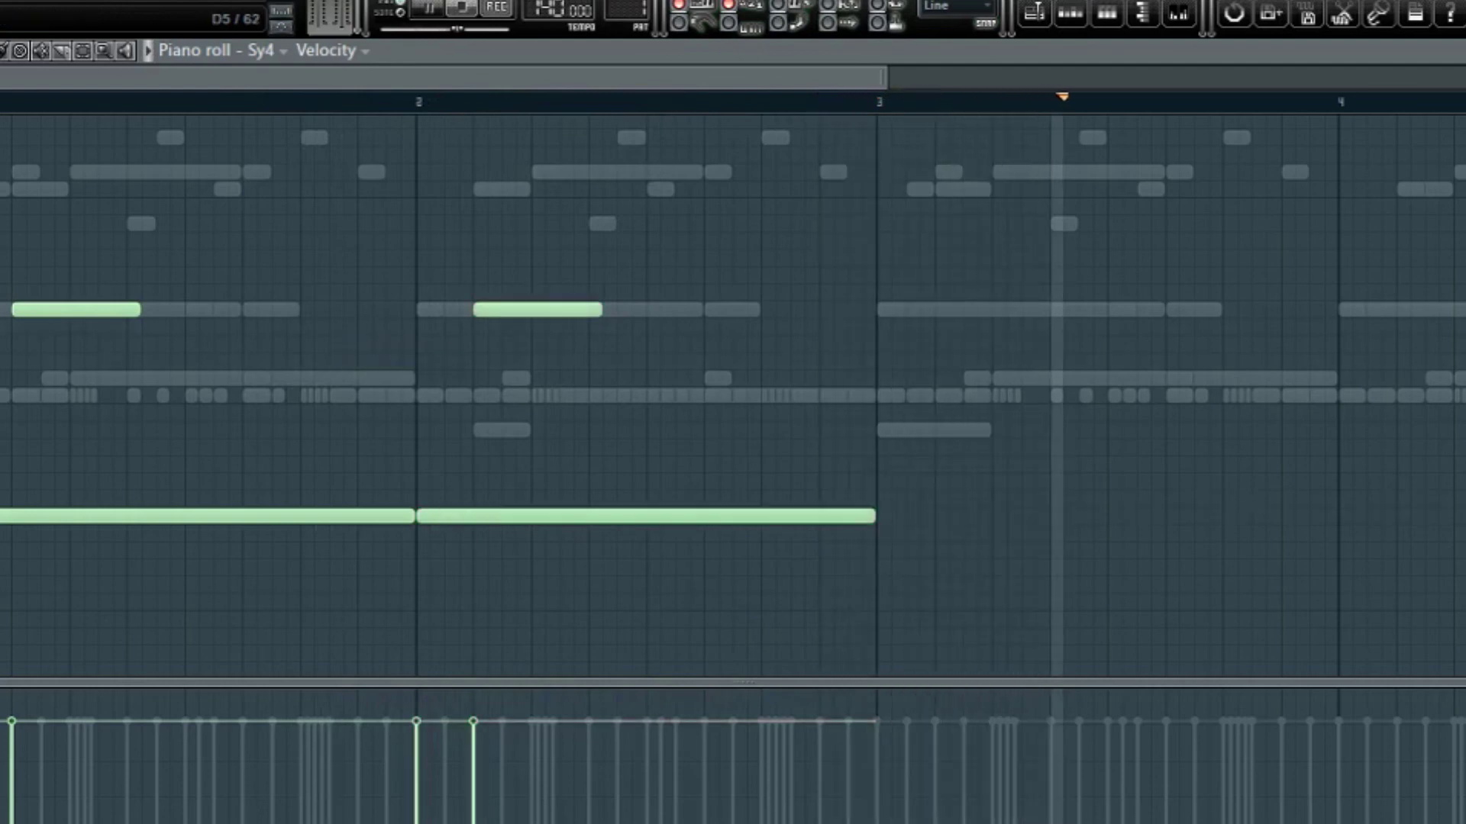
Try lower pitches for Sy4's two short notes, settling on F5 in bar 1 and C#5 in bar 2
scroll(733, 395, down, 4)
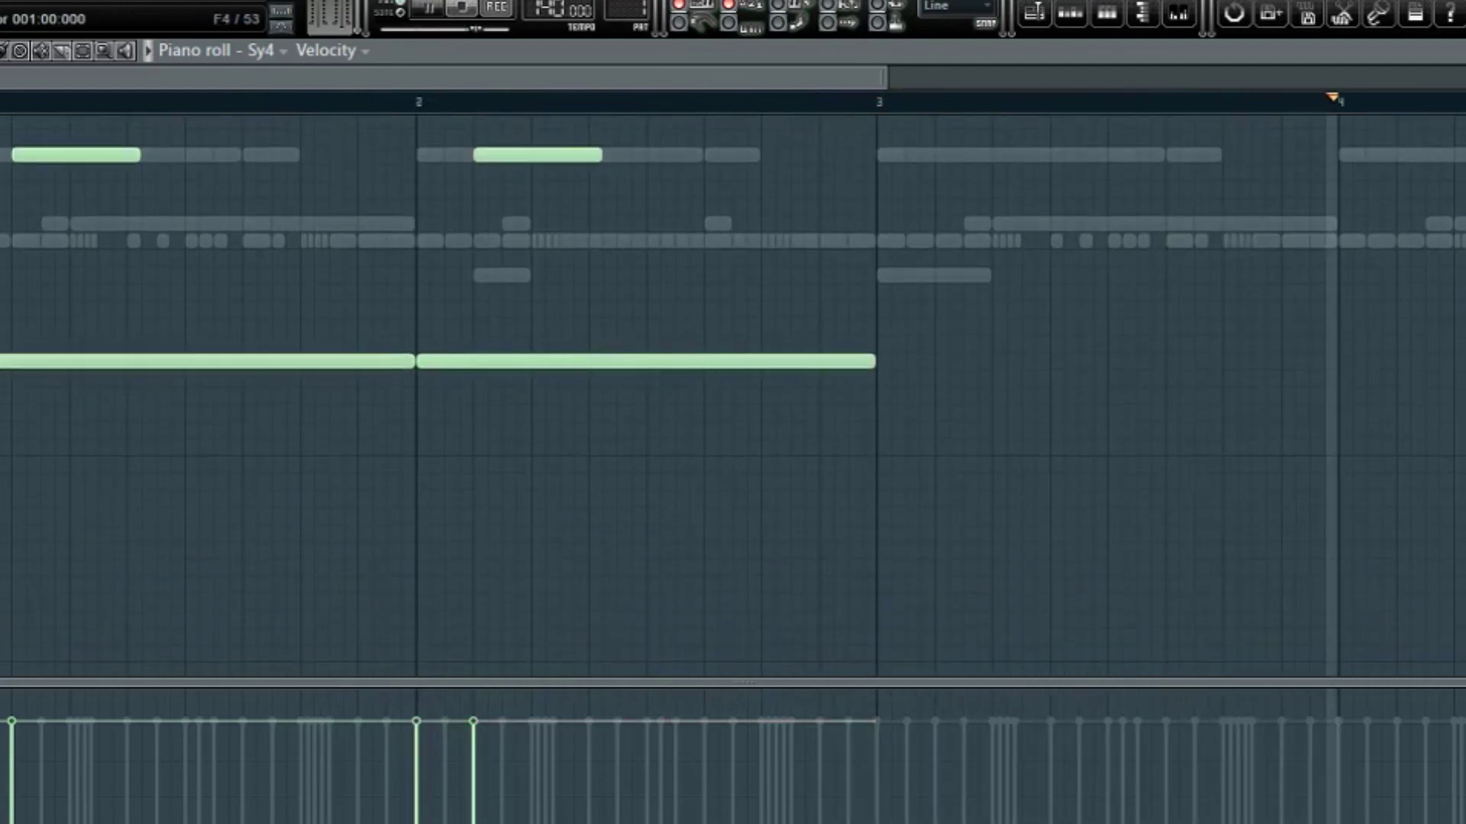
scroll(733, 396, up, 4)
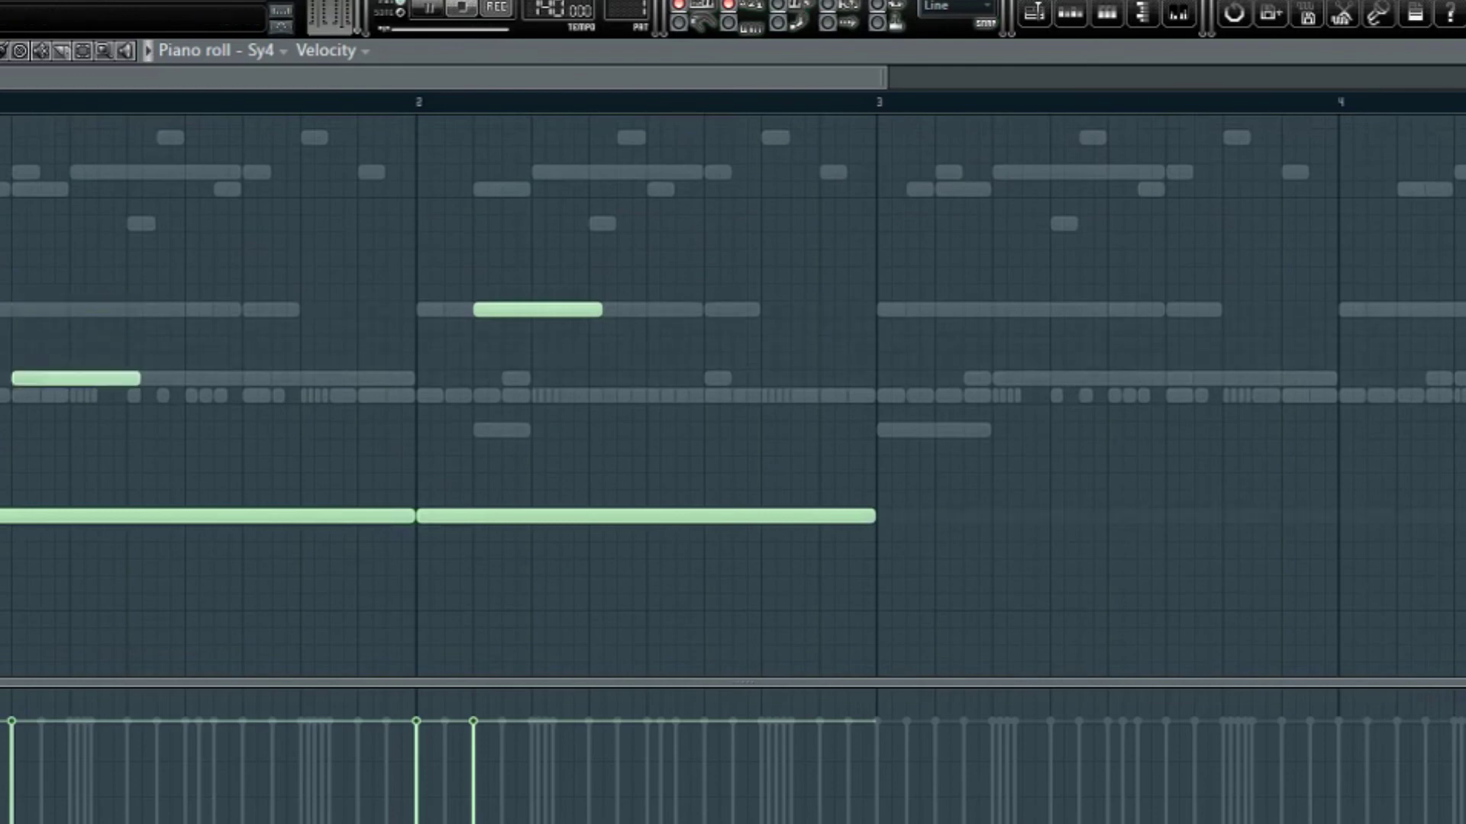
drag(537, 309, 537, 396)
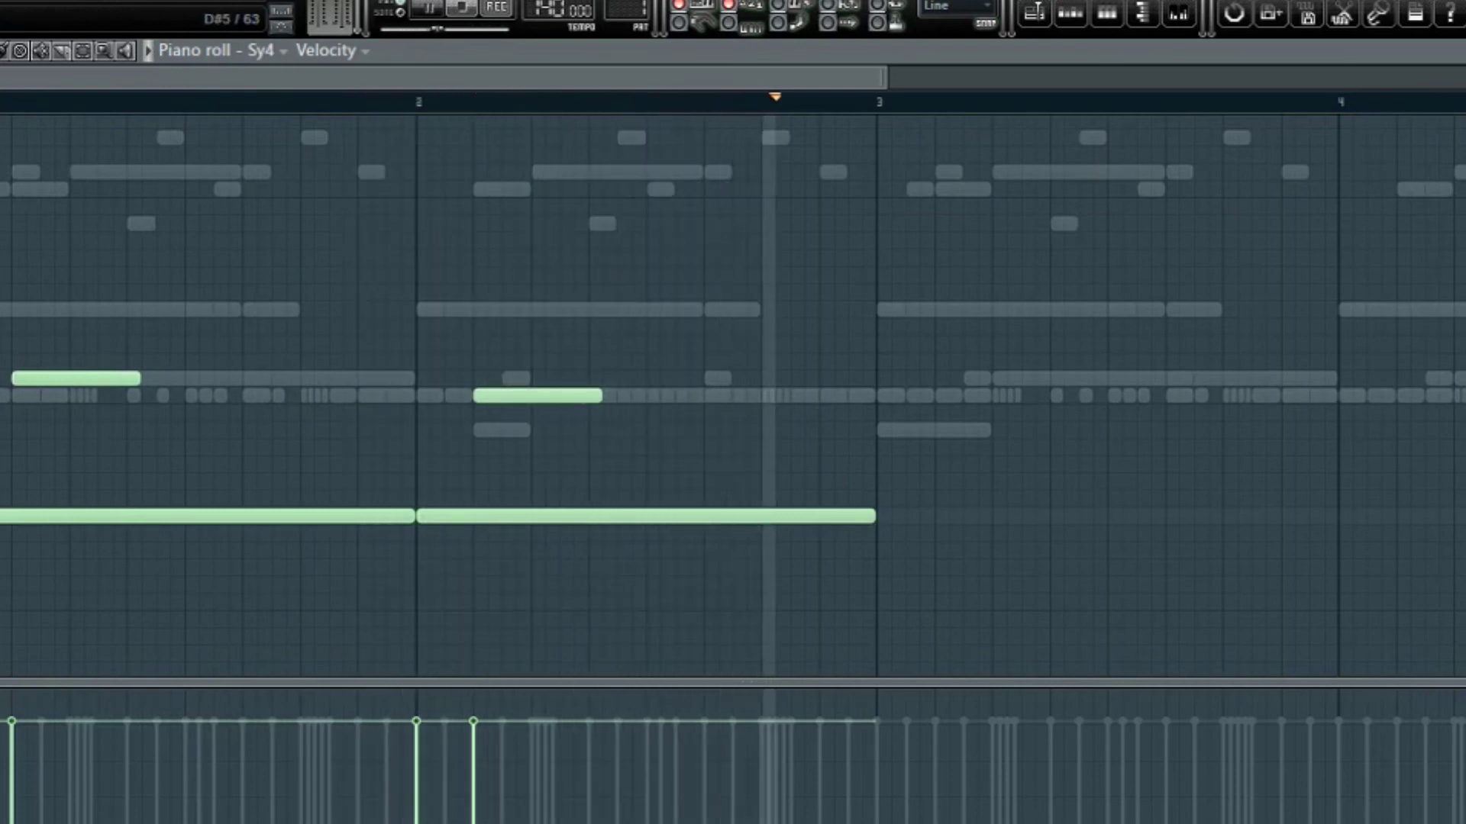
drag(76, 378, 76, 309)
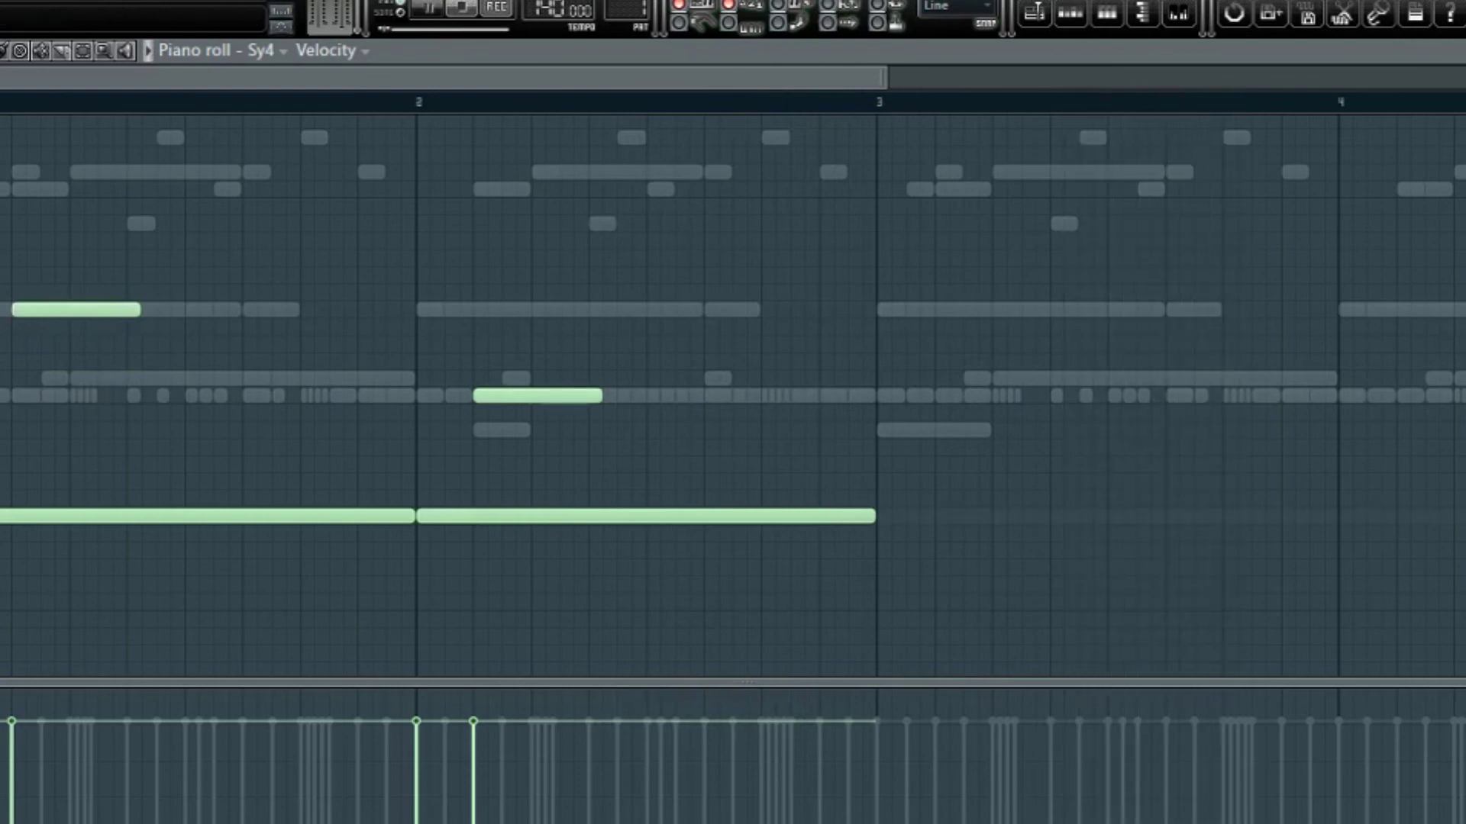
drag(538, 396, 538, 378)
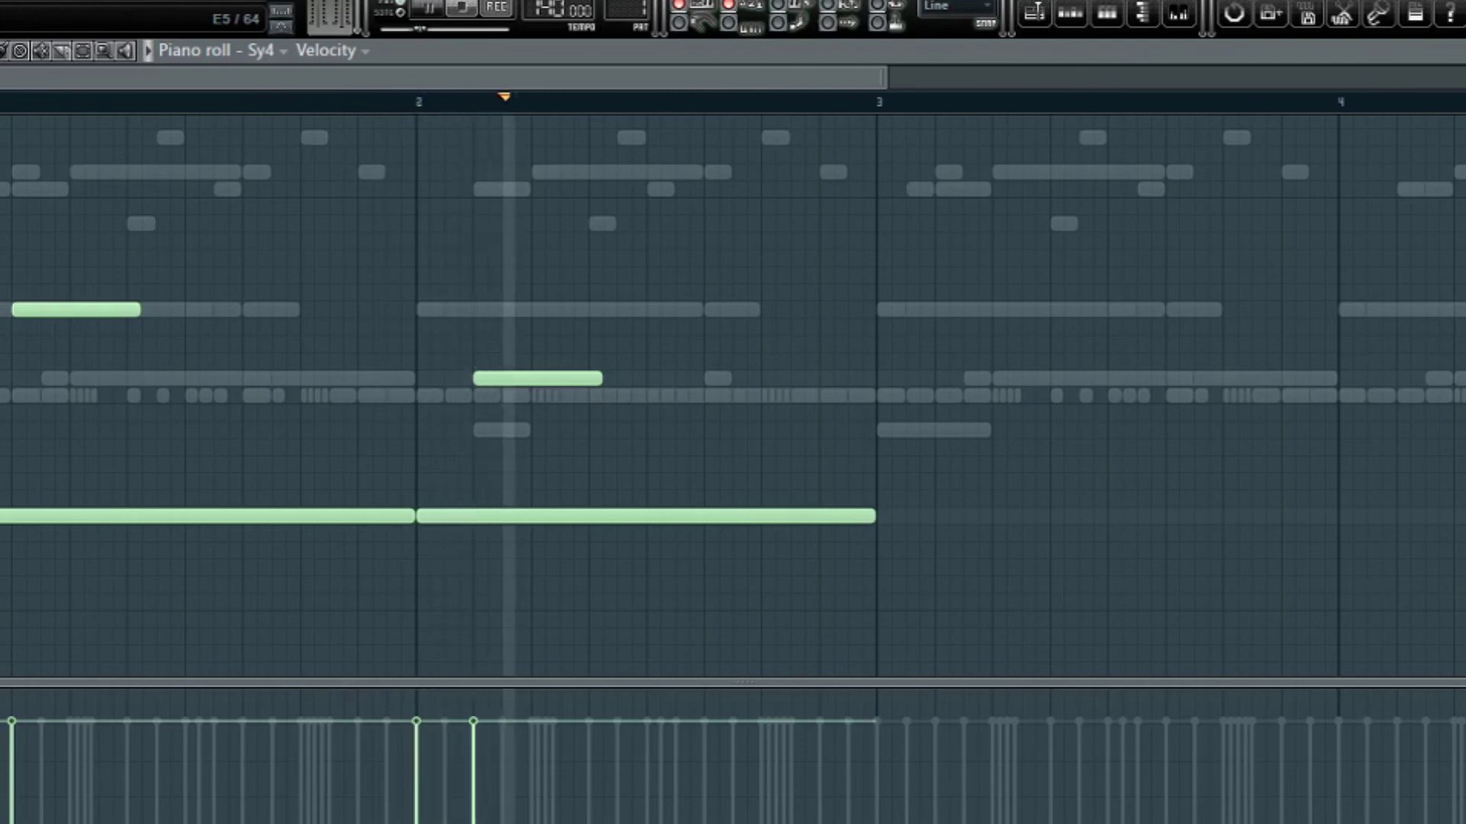
Add a C5 note late in bar 1, raise the short bar 2 note to A#5, and transpose all Sy4 notes up an octave
click(308, 395)
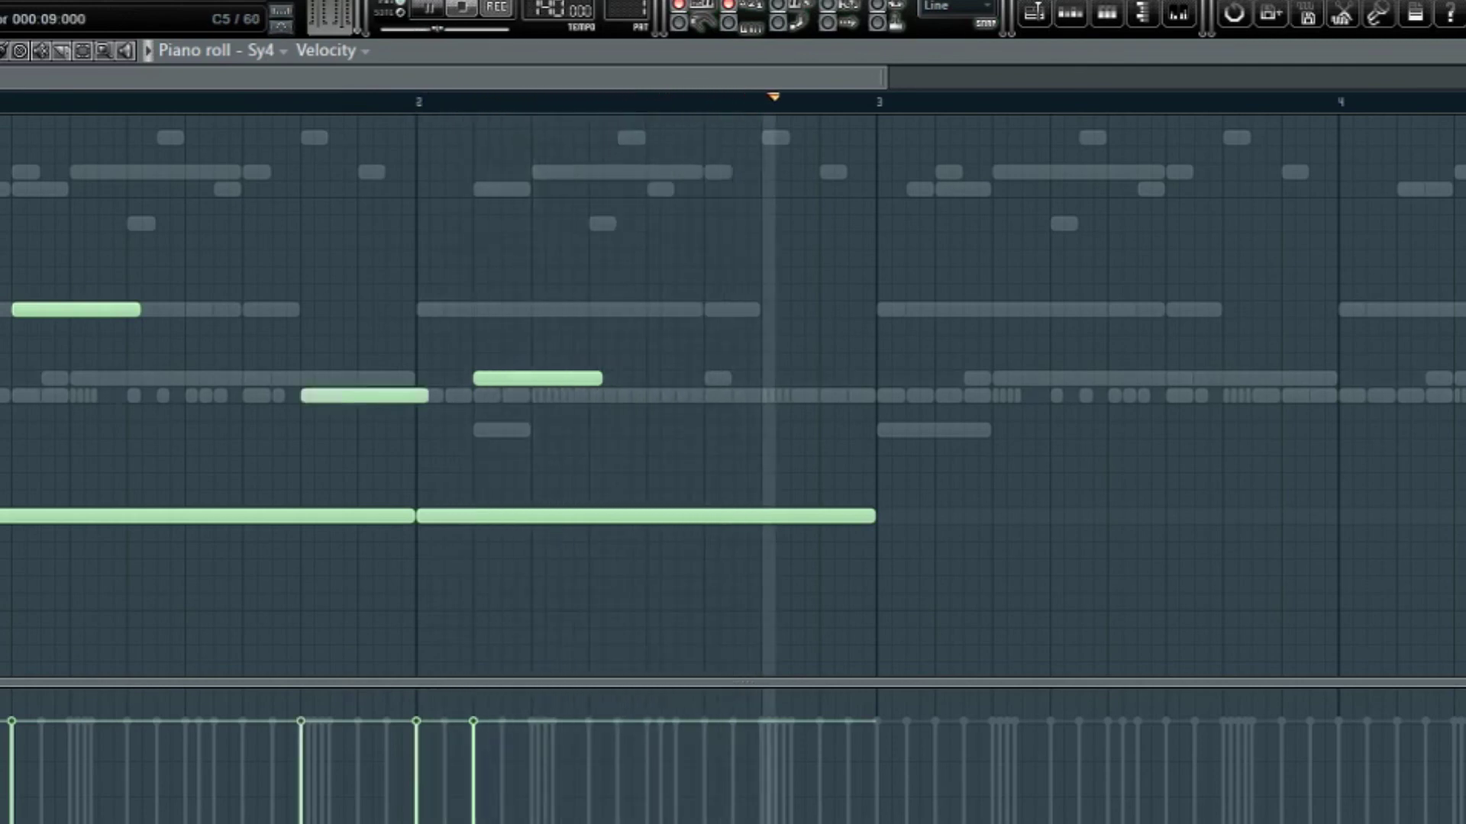
drag(537, 378, 537, 224)
key(space)
key(ctrl+Up)
key(space)
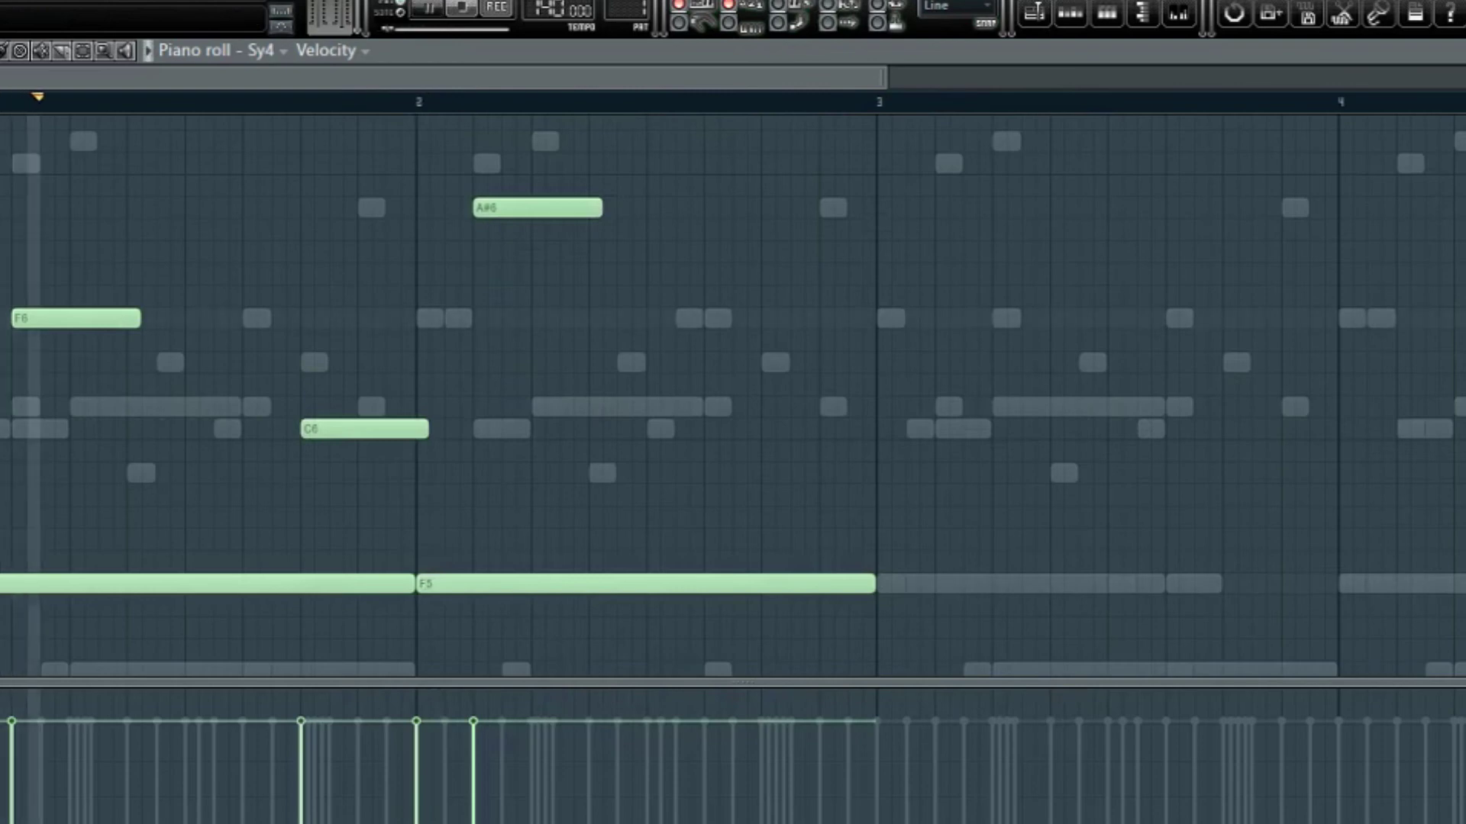
Lower Sy4's short bar 2 note to C#6 and duplicate the two-bar melody into bars 3 and 4
key(Escape)
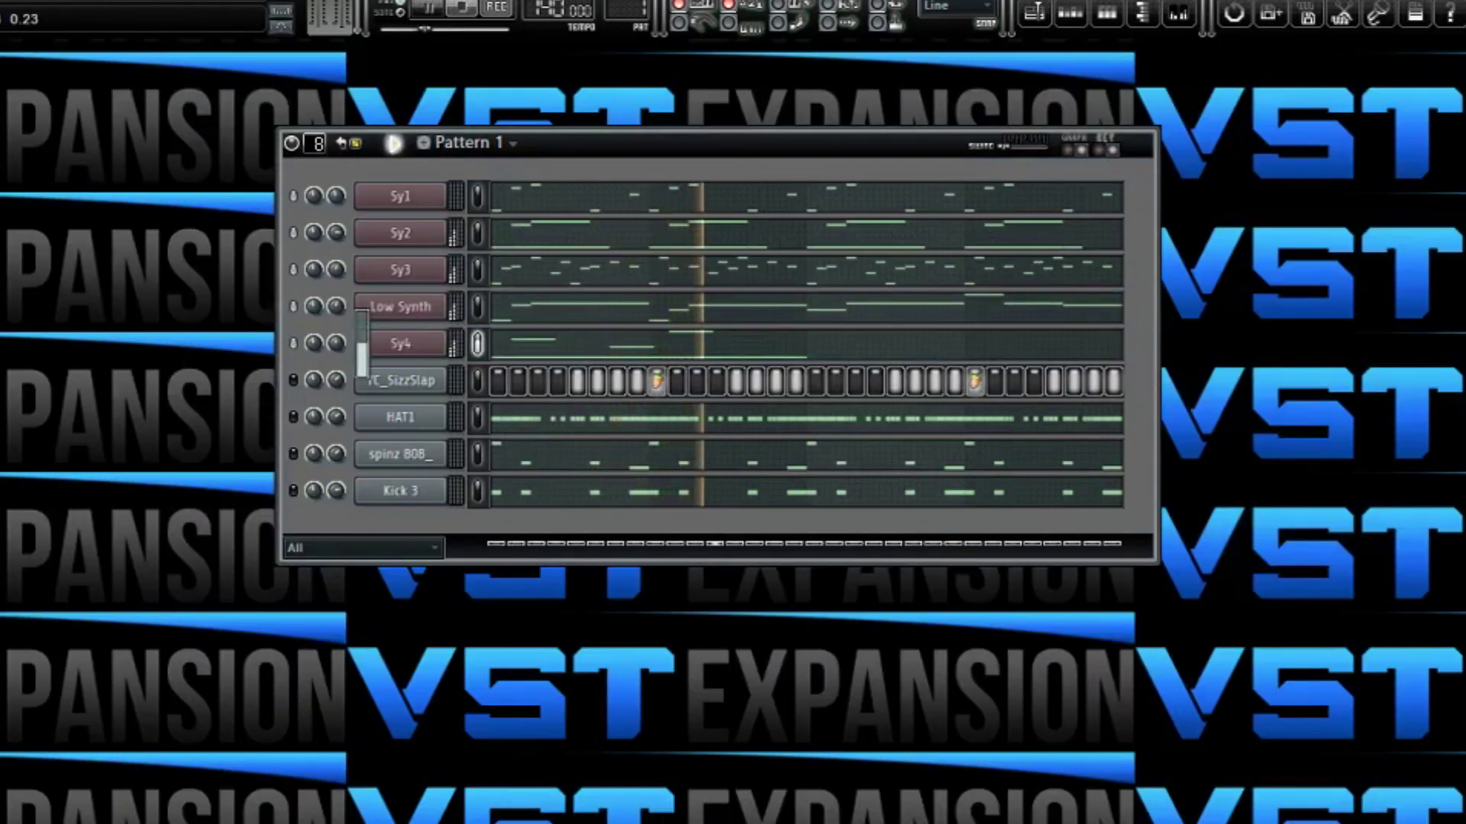
click(565, 344)
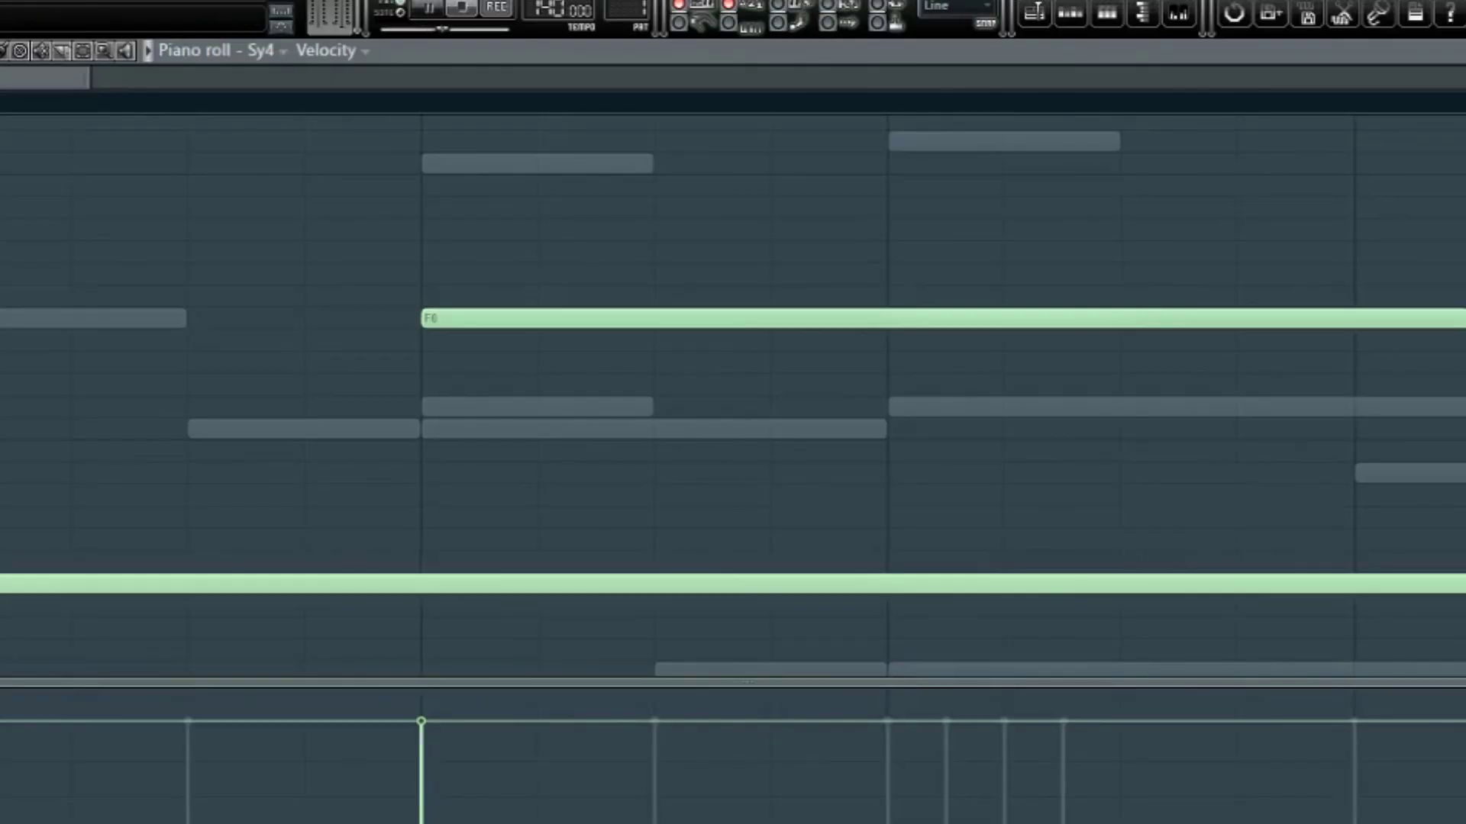
drag(88, 77, 1010, 77)
drag(461, 207, 462, 409)
key(space)
key(space)
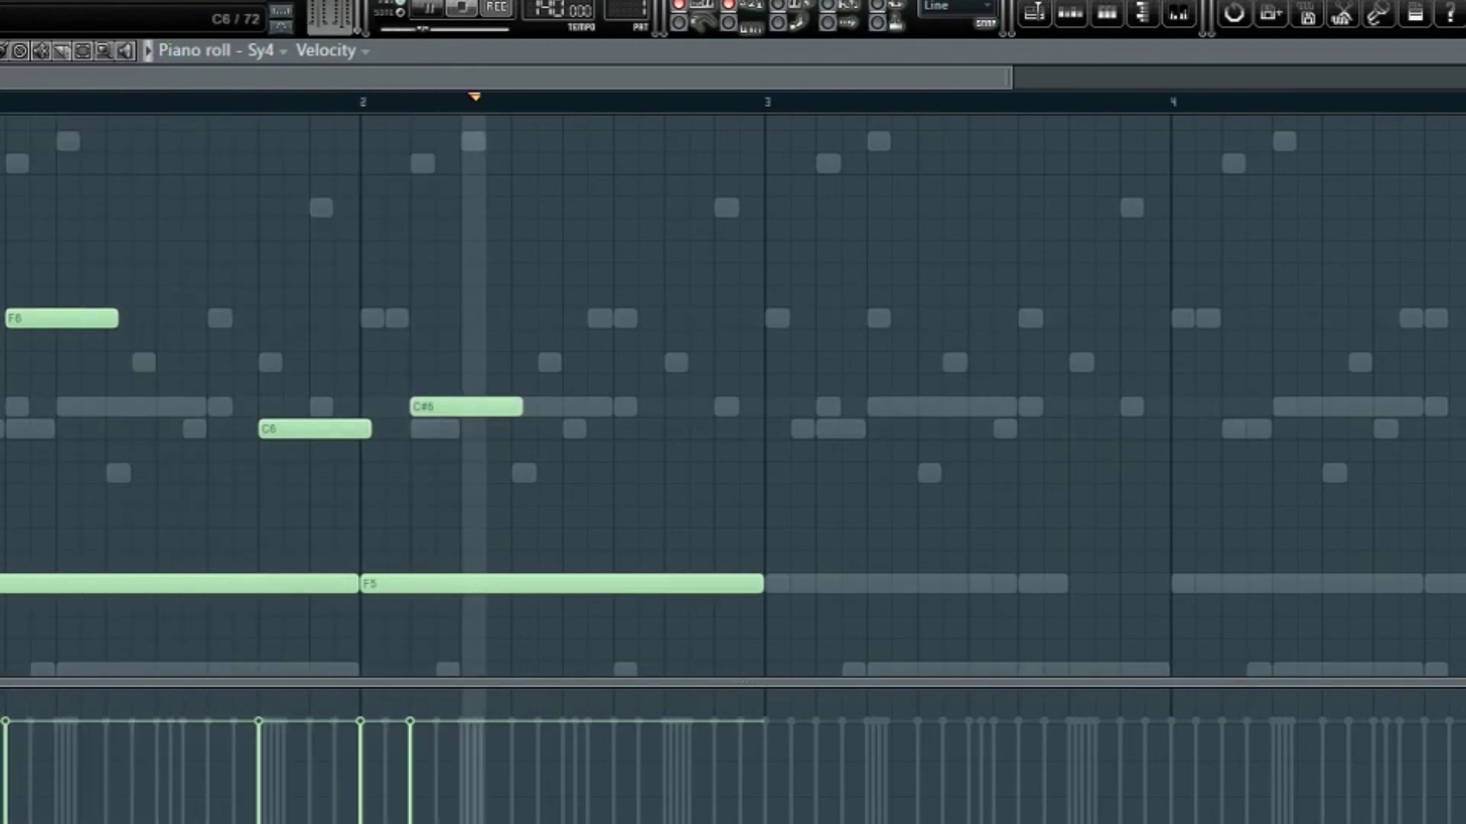
key(ctrl+b)
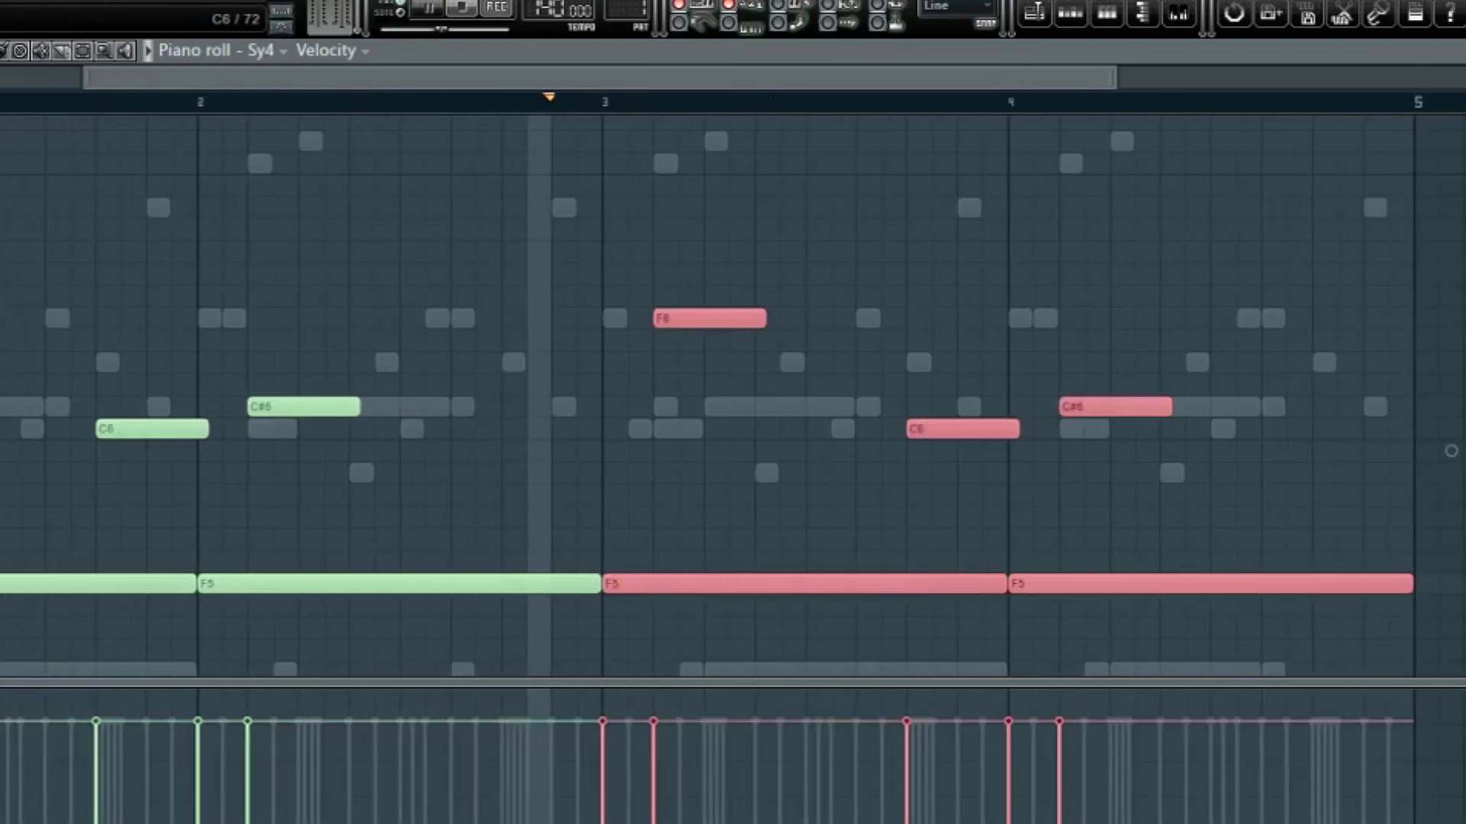
key(ctrl+d)
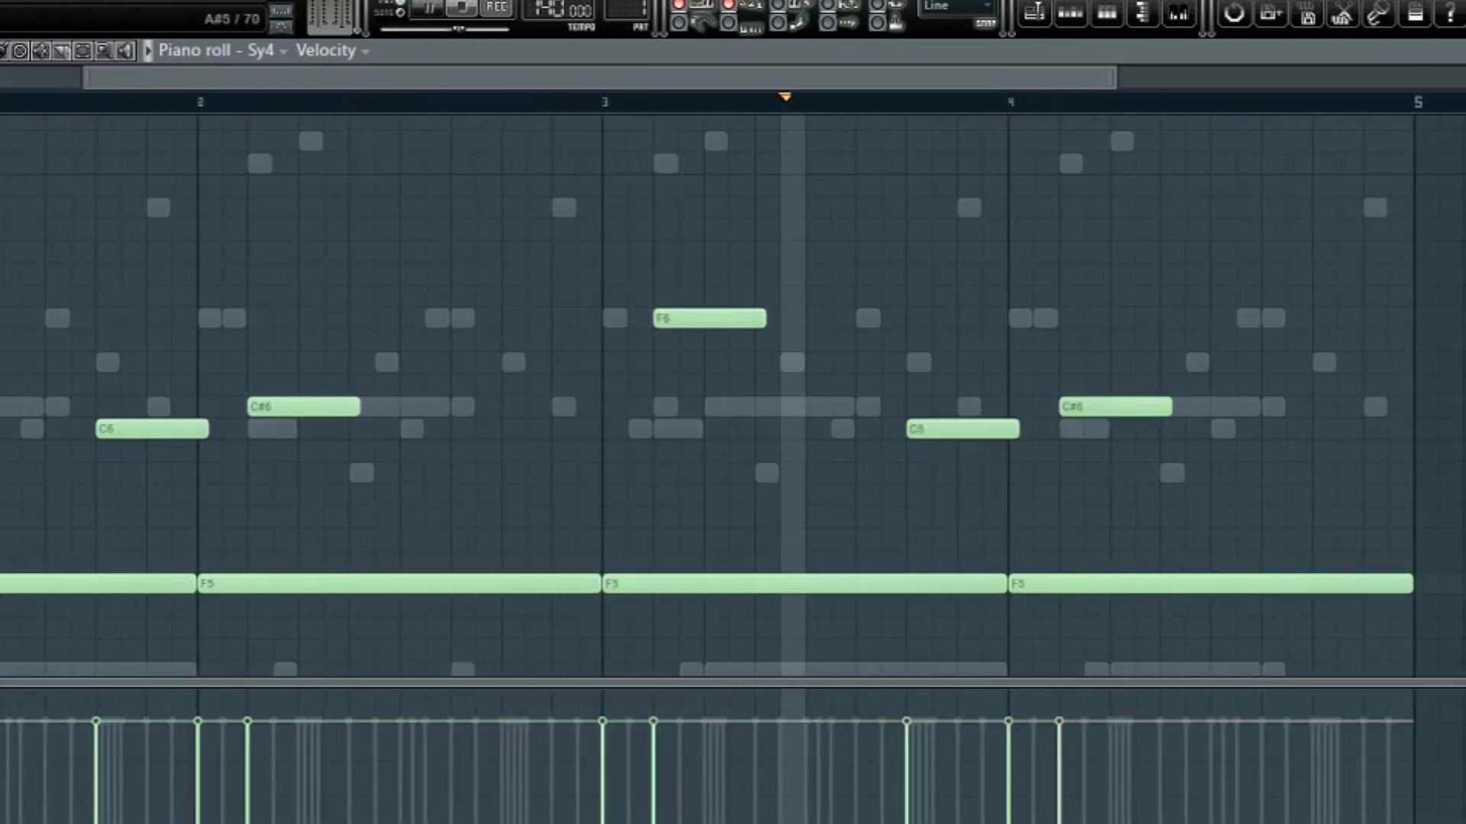
Vary Sy4's bar 4 by raising the C#6 note to F6 and adding a D#6 and a shortened A#5 toward its end
drag(1107, 407, 1107, 318)
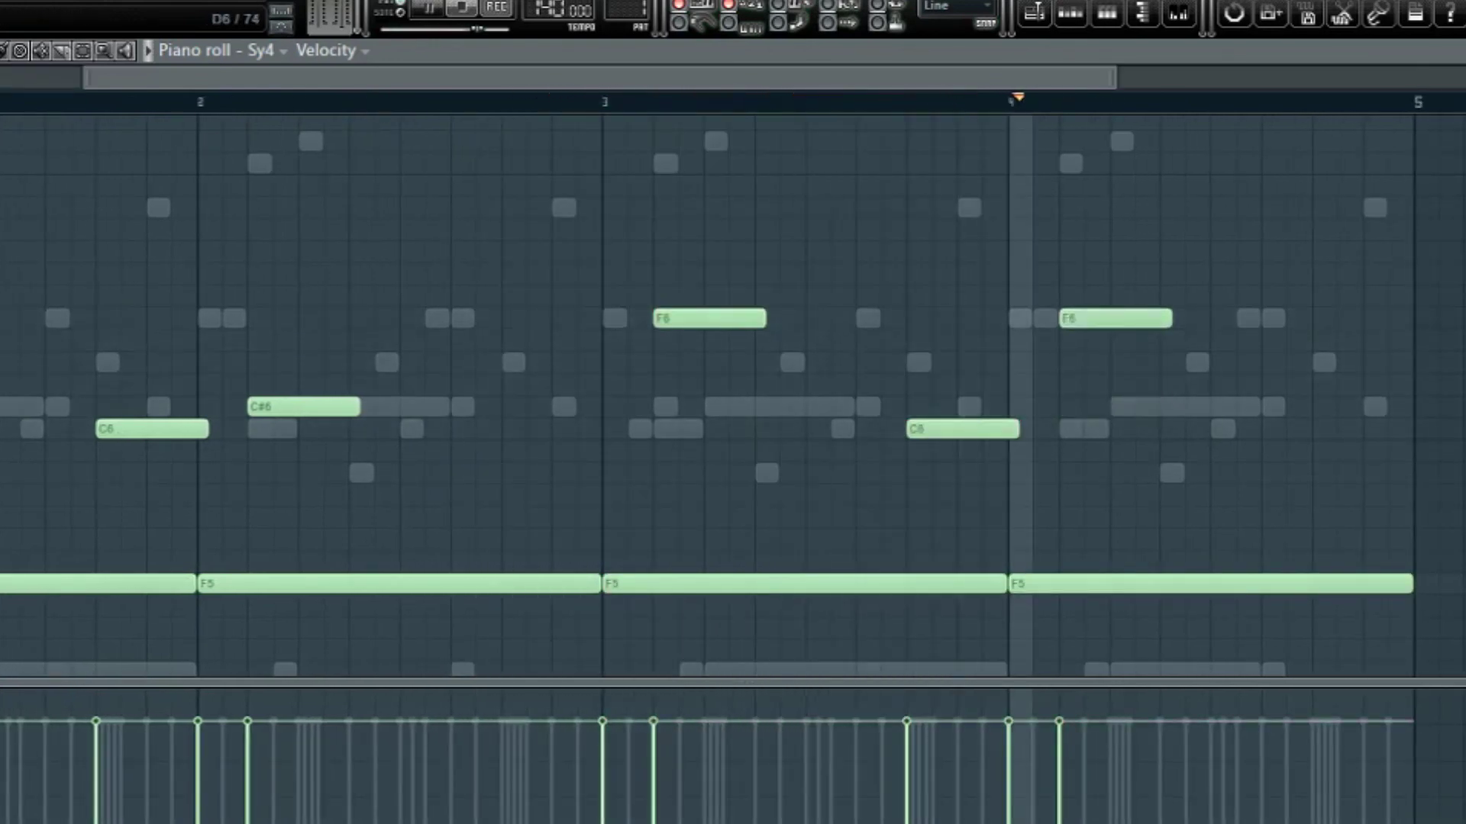
click(1222, 363)
click(1323, 473)
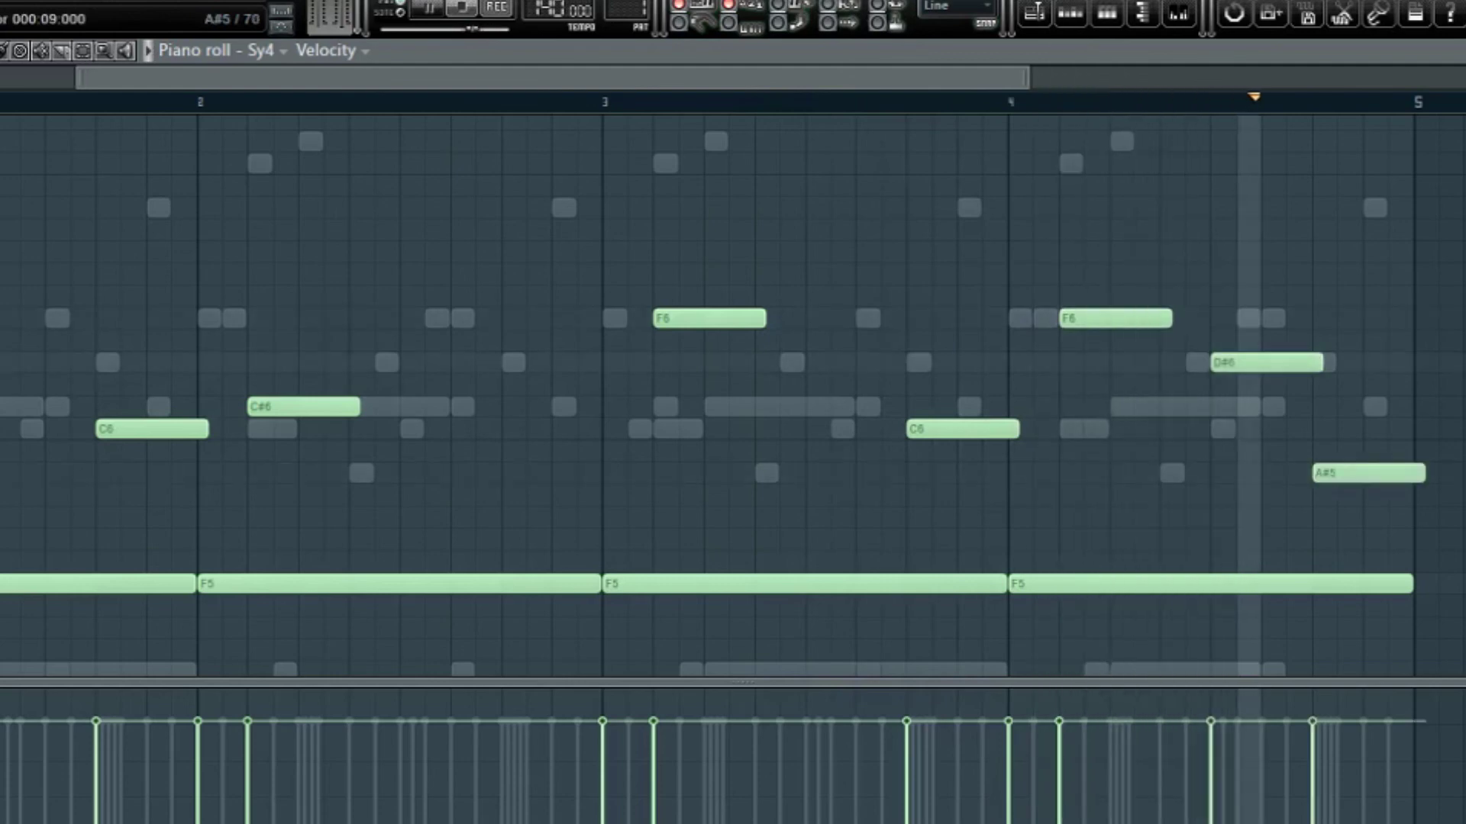
drag(1421, 473, 1396, 474)
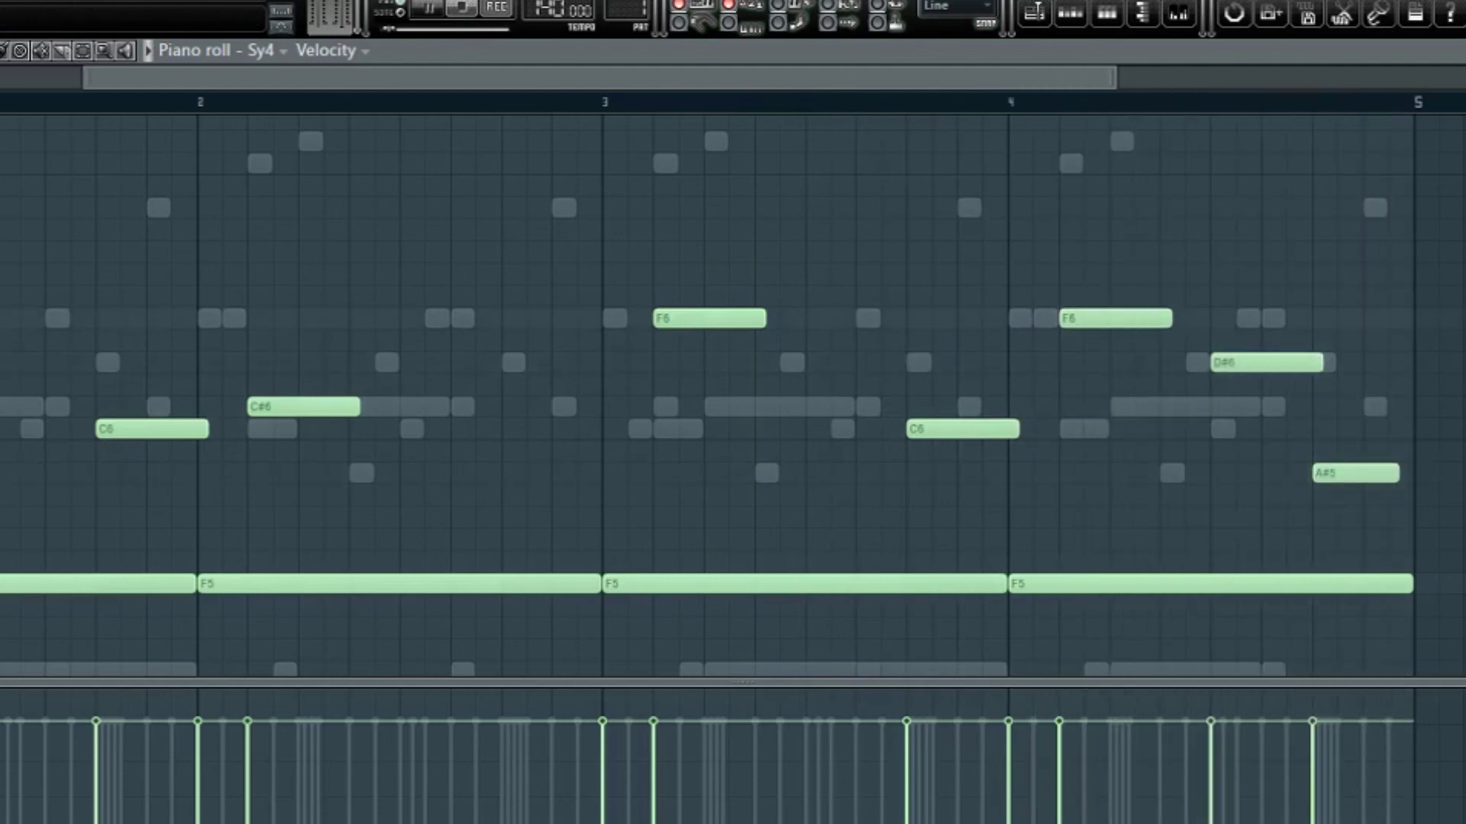
Set the channel mutes so the drums play and Low Synth is silent, and save the project
key(Escape)
right_click(294, 345)
click(327, 365)
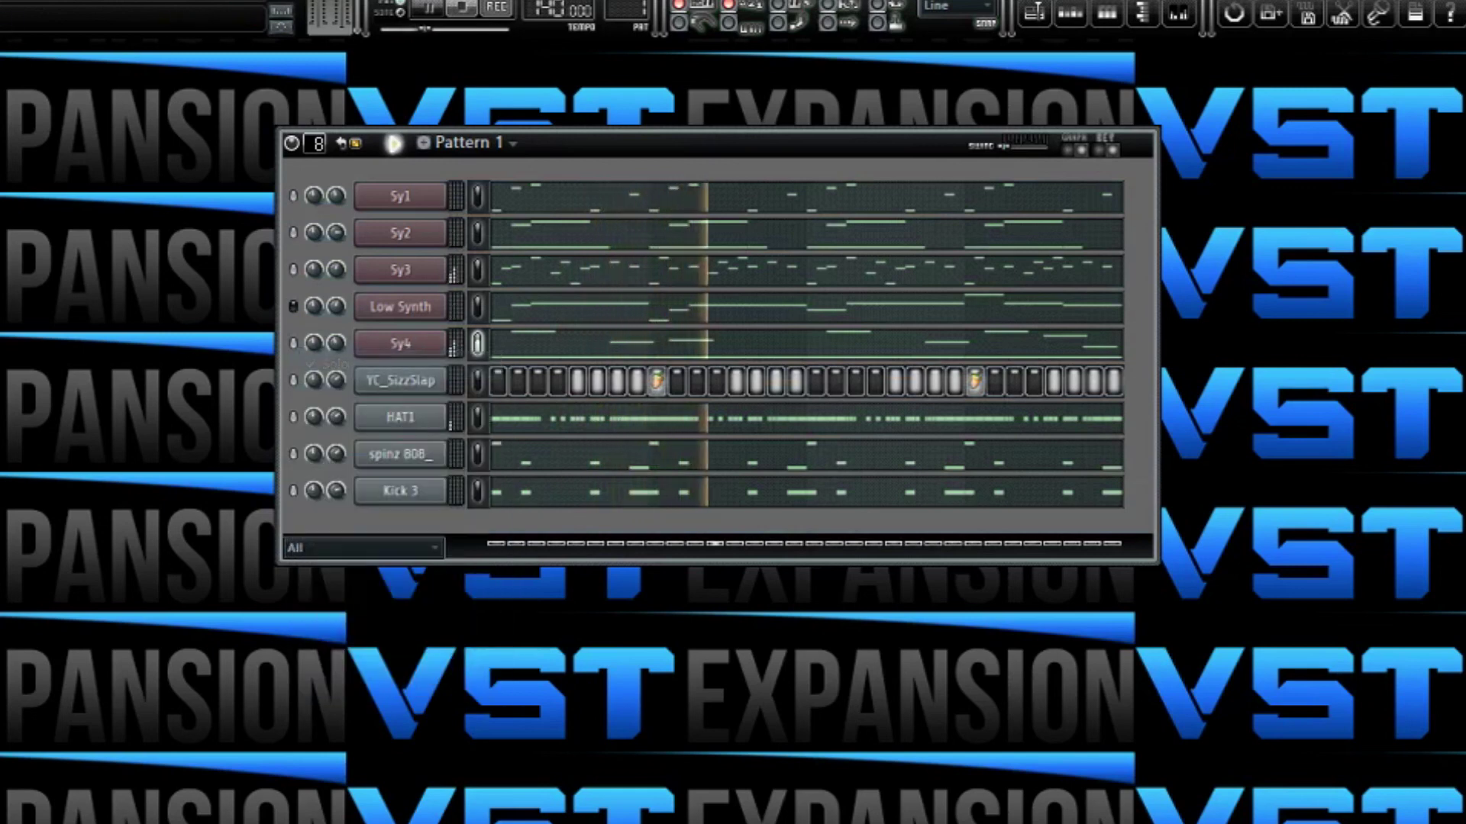
click(3, 4)
click(31, 109)
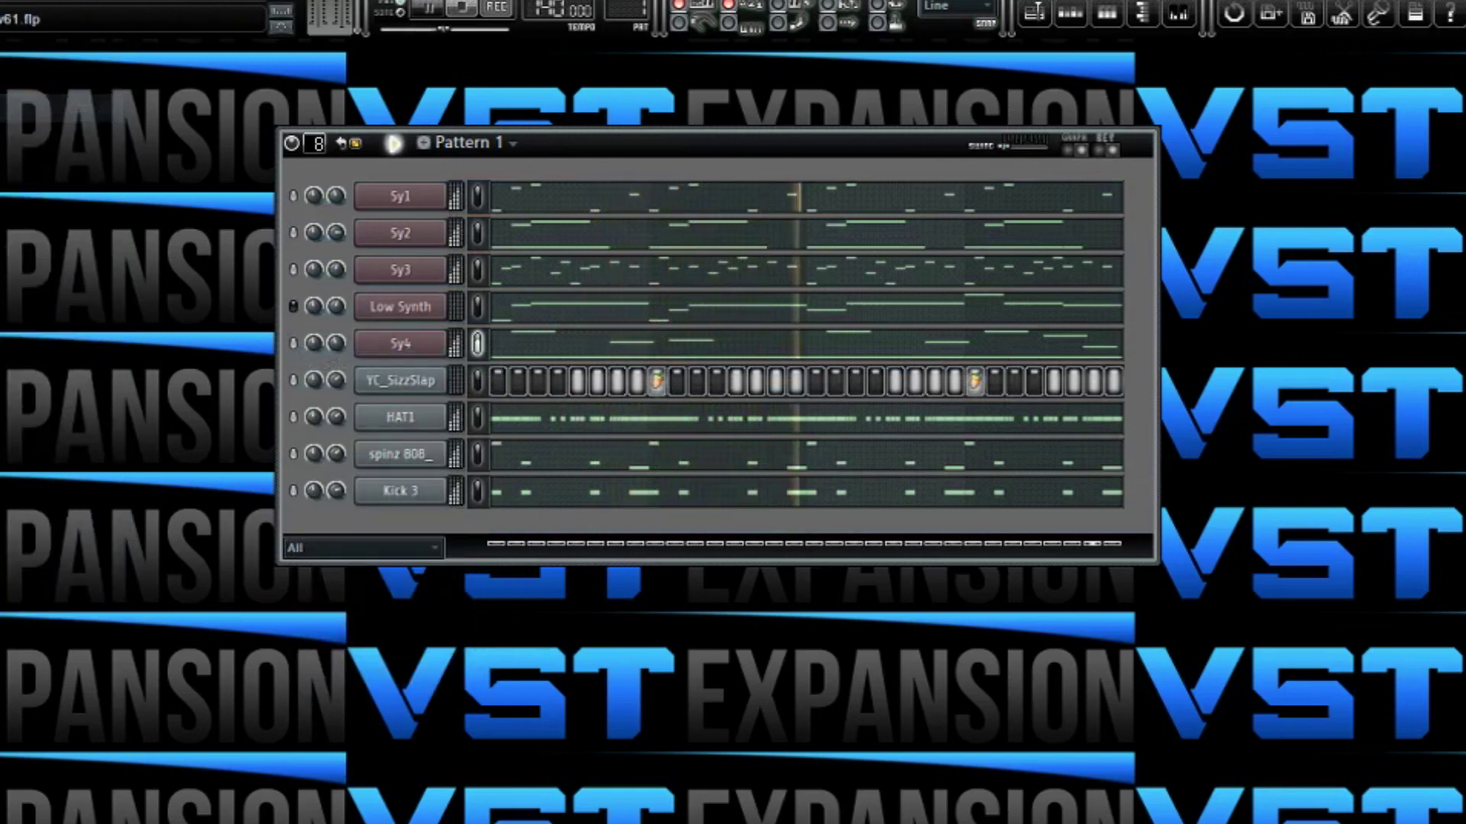
Examine the spinz 808_ channel's notes in its piano roll
click(580, 458)
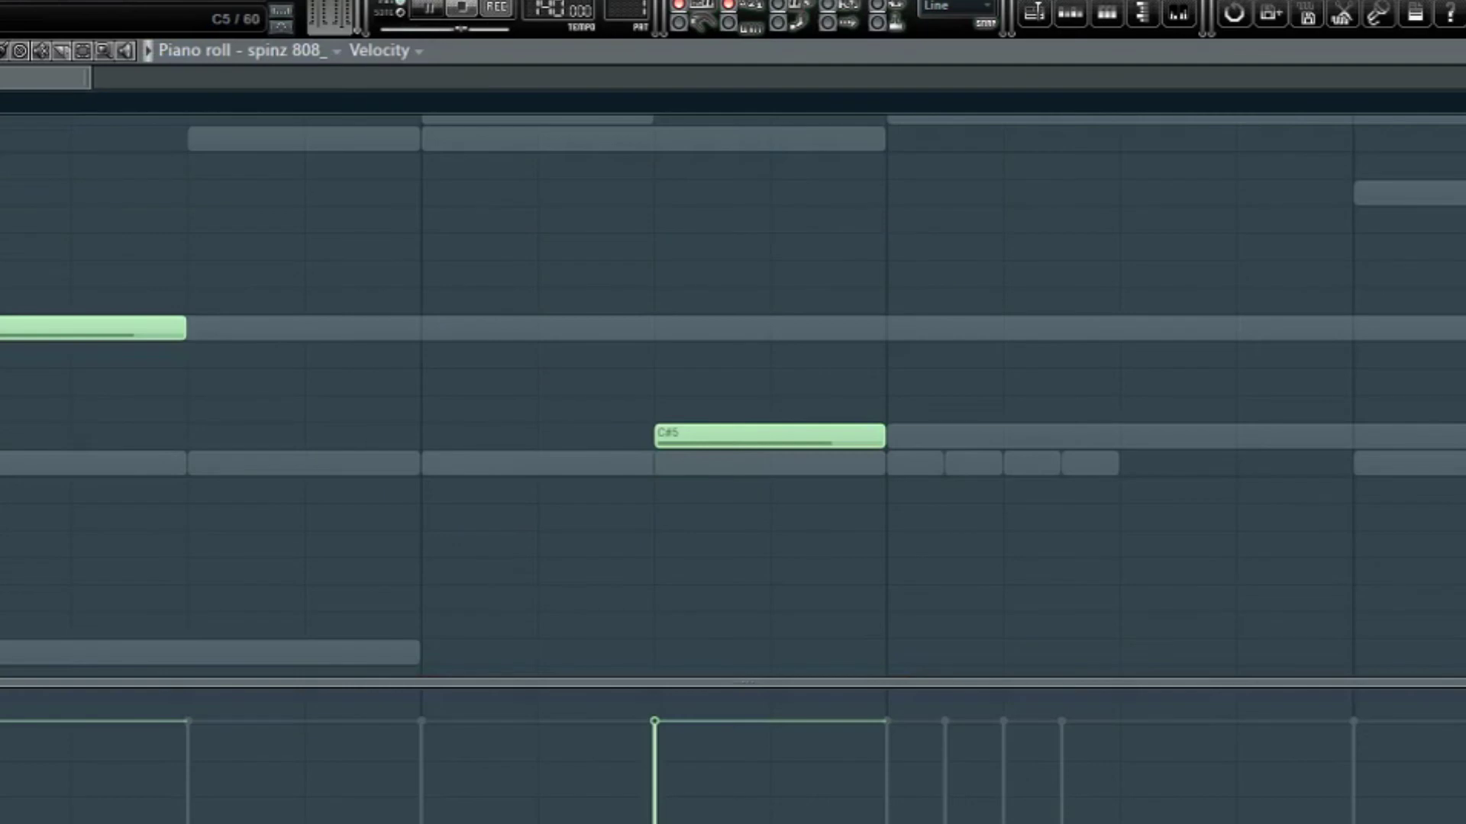
key(Escape)
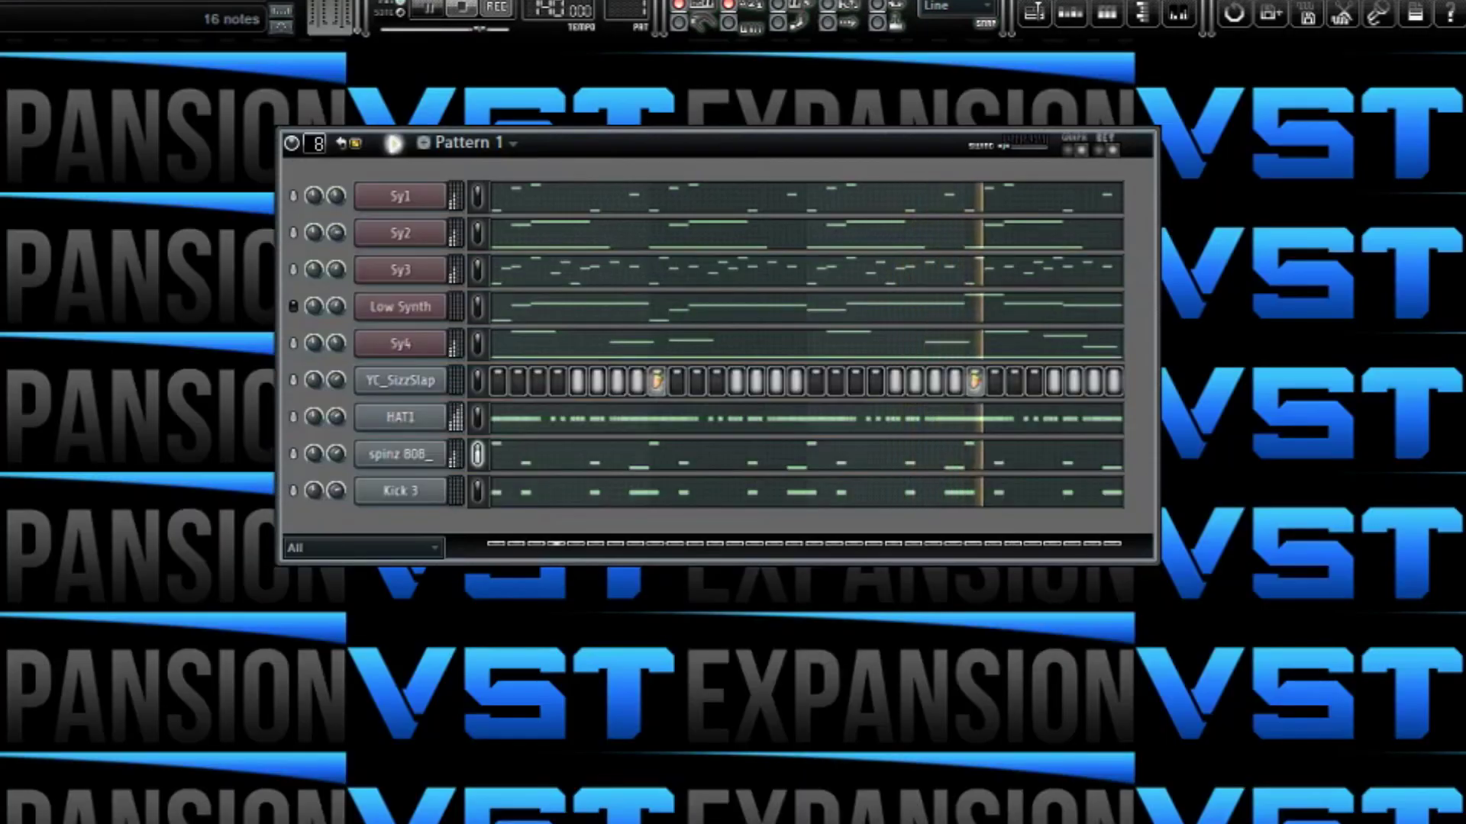